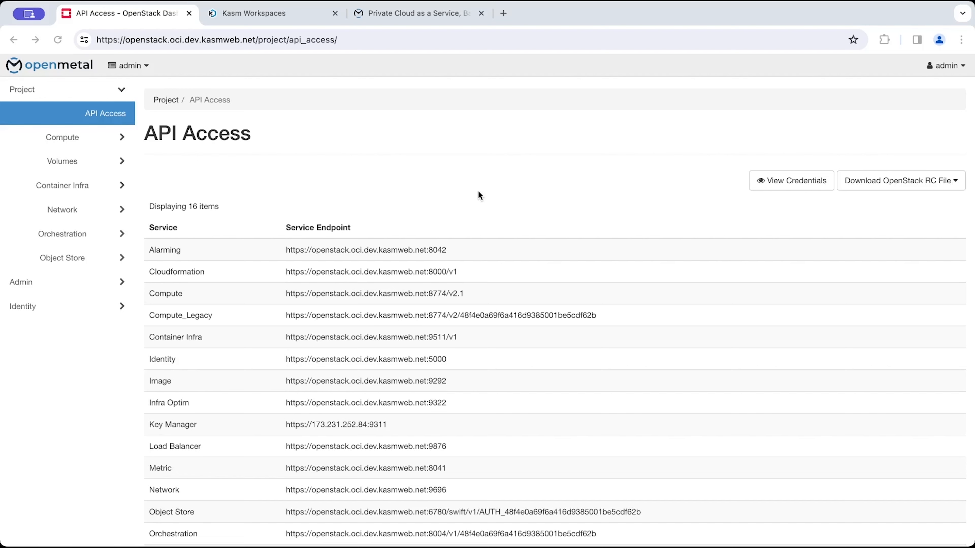
pyautogui.click(85, 39)
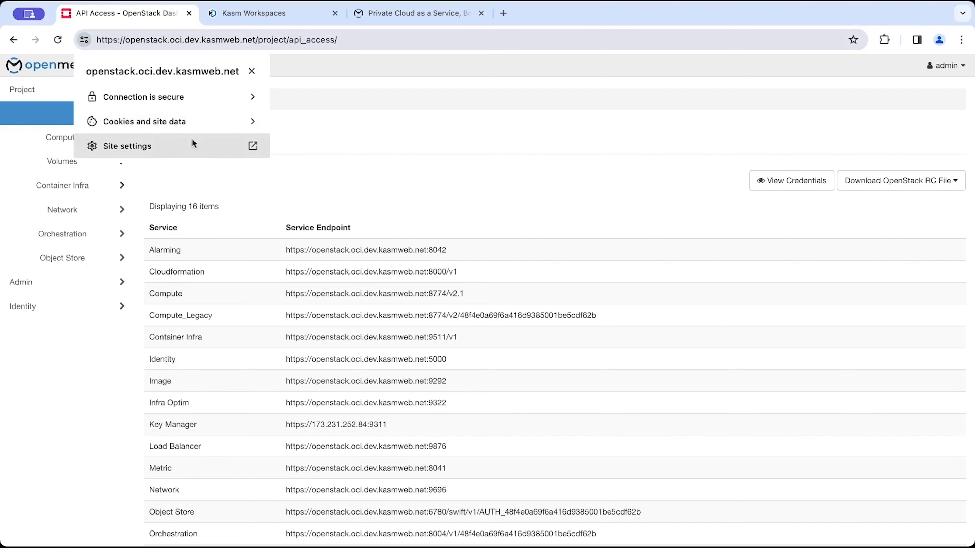
pyautogui.click(474, 173)
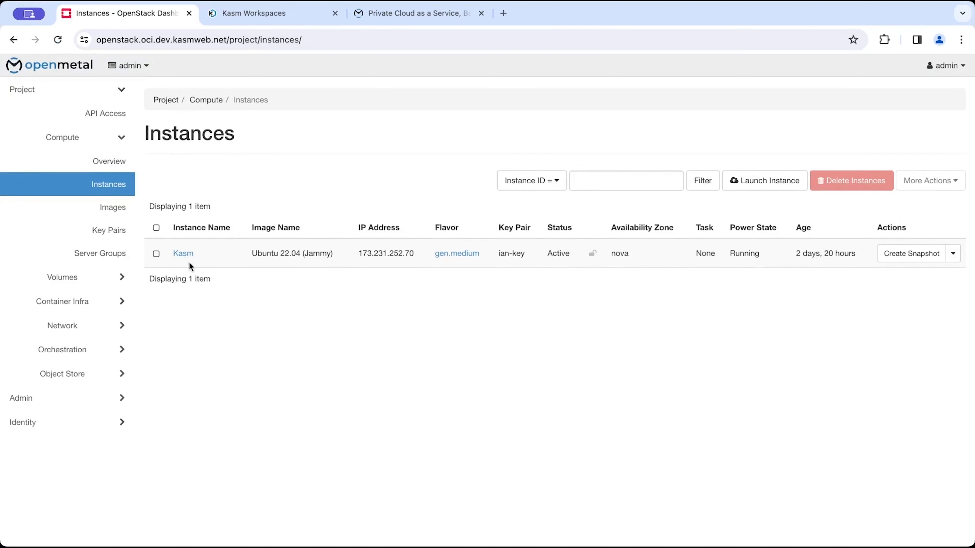
# View the flavor details of the Kasm instance.
pyautogui.click(454, 256)
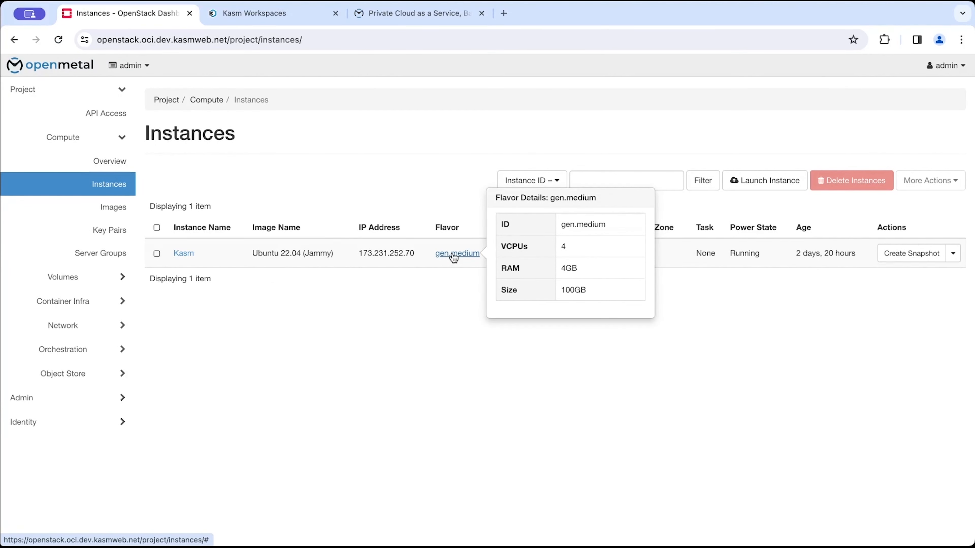
pyautogui.click(454, 256)
pyautogui.click(454, 253)
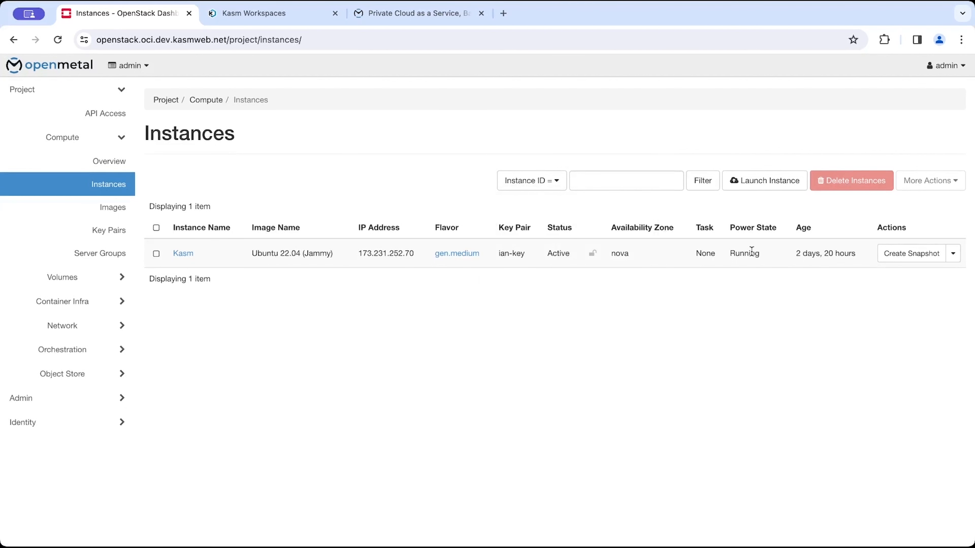
# Select the Kasm instance's IP address and switch to the Kasm Workspaces tab.
pyautogui.doubleClick(393, 255)
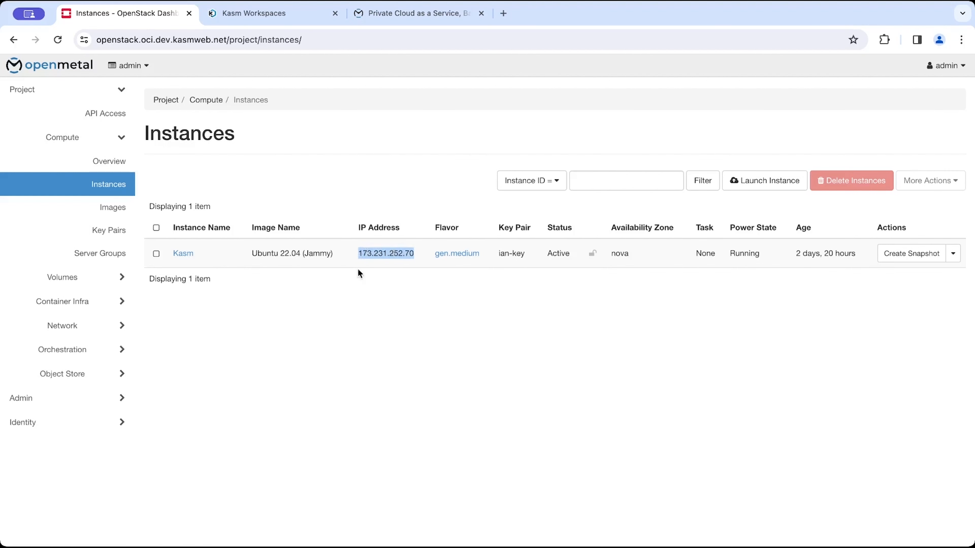
pyautogui.hotkey('ctrl', 'Tab')
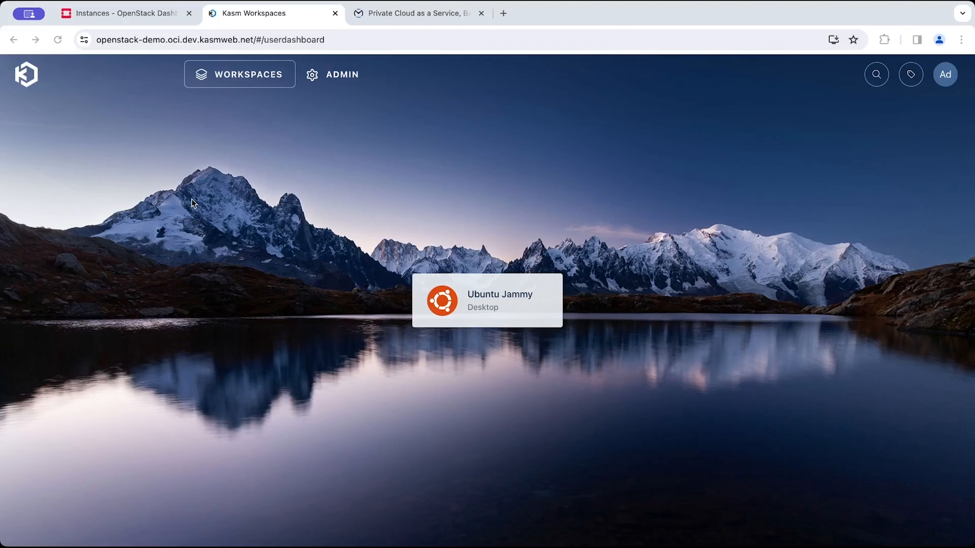
# Open the Kasm admin dashboard.
pyautogui.click(129, 35)
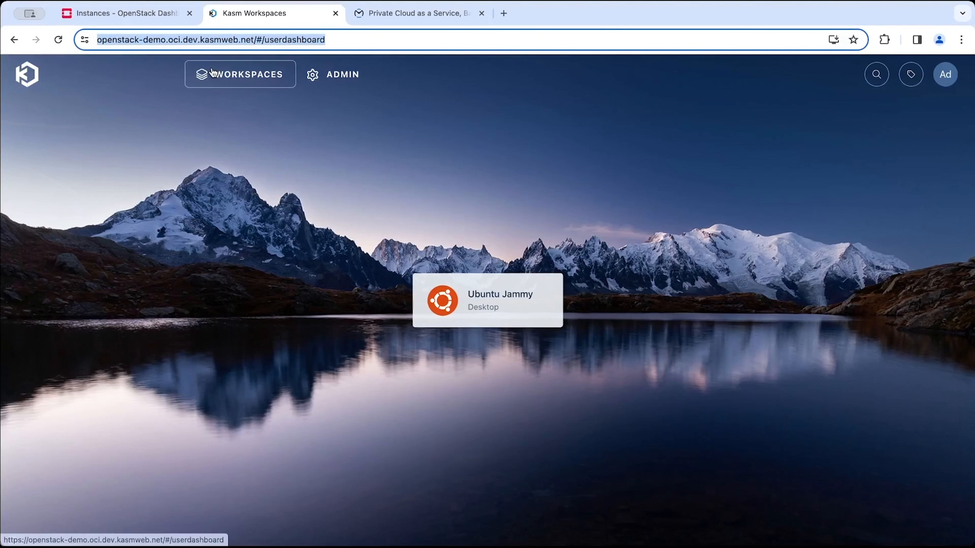
pyautogui.click(329, 77)
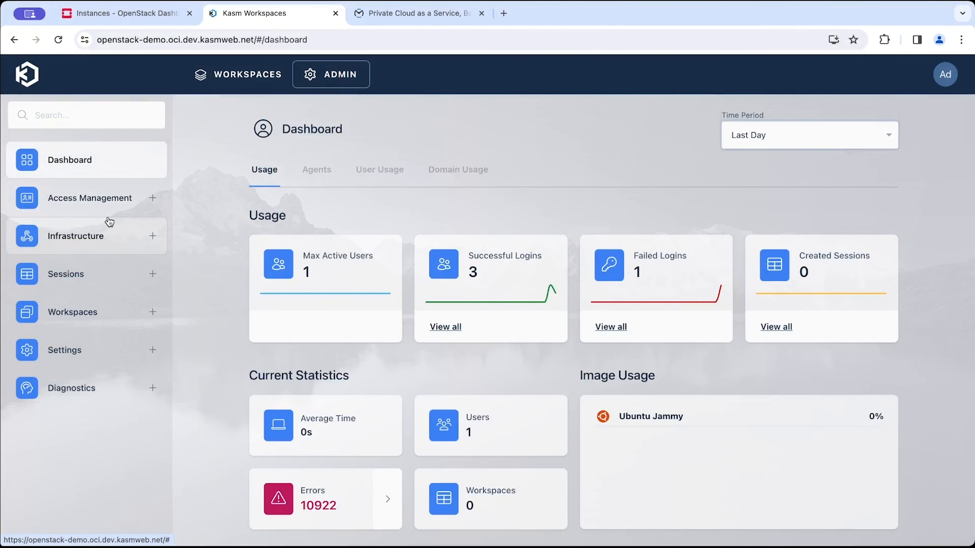
# Open the default deployment zone under Infrastructure for editing.
pyautogui.click(103, 230)
pyautogui.click(54, 202)
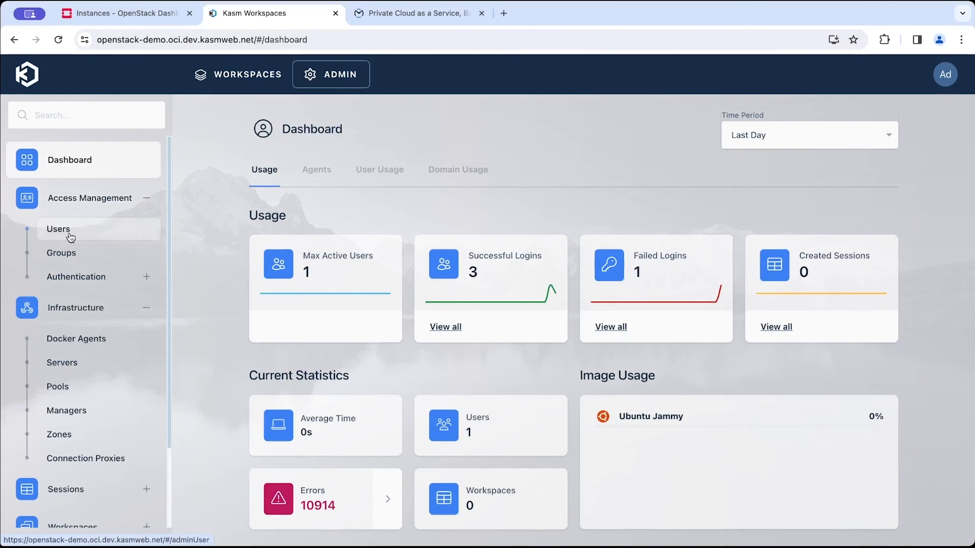
pyautogui.click(122, 278)
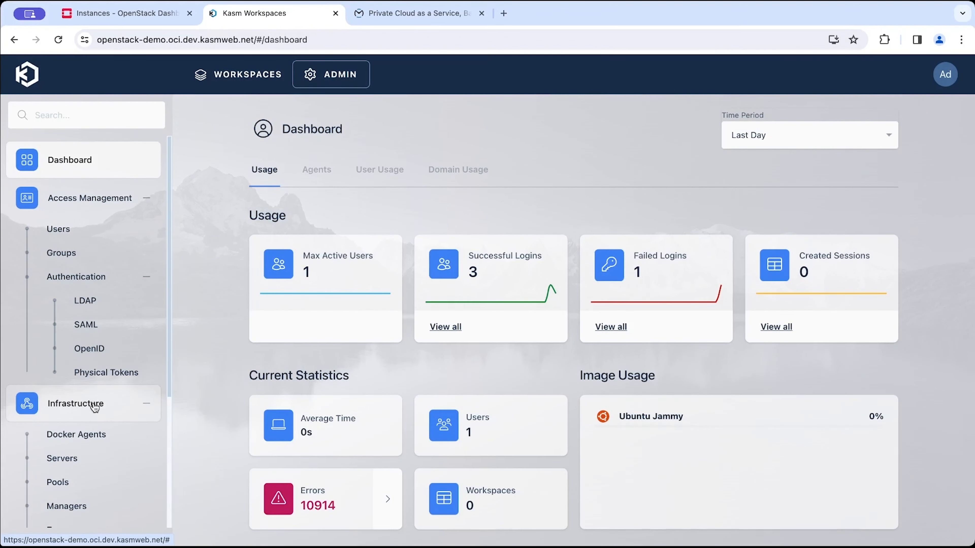
pyautogui.scroll(-5, 73, 346)
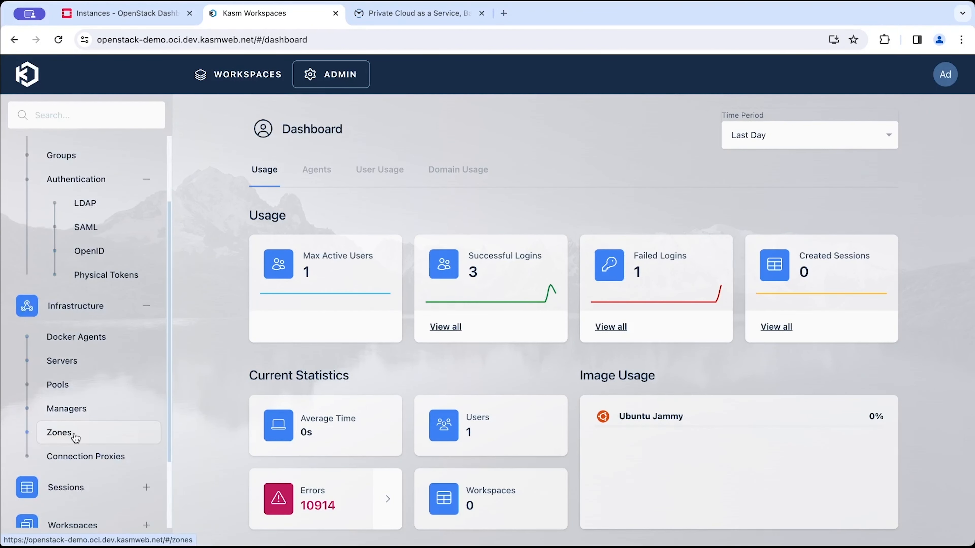
pyautogui.click(59, 432)
pyautogui.moveTo(897, 264)
pyautogui.click(839, 269)
pyautogui.scroll(-3, 398, 320)
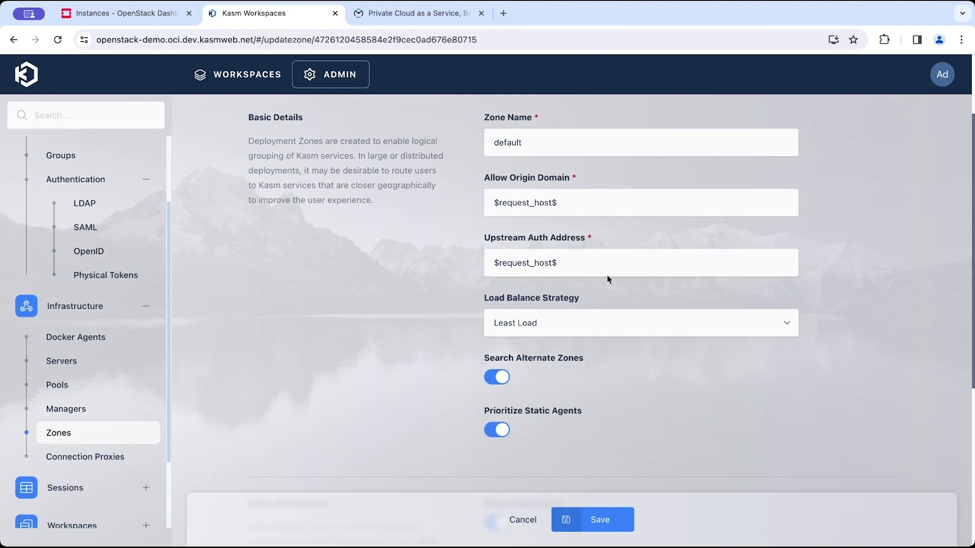
# Set the zone's Upstream Auth Address to the site host openstack-demo.oci.dev.kasmweb.net and save.
pyautogui.click(620, 259)
pyautogui.hotkey('ctrl', 'a')
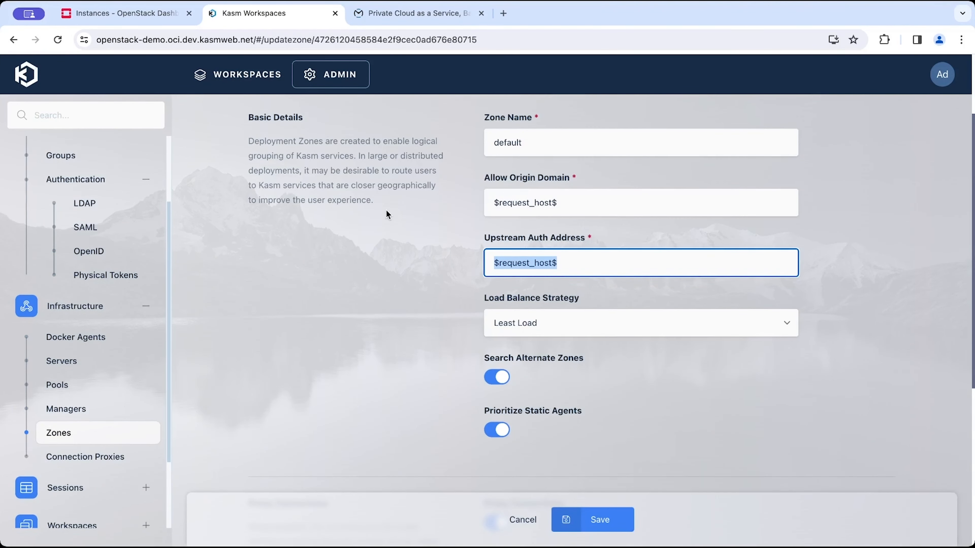
pyautogui.moveTo(254, 40); pyautogui.dragTo(100, 44)
pyautogui.hotkey('ctrl', 'c')
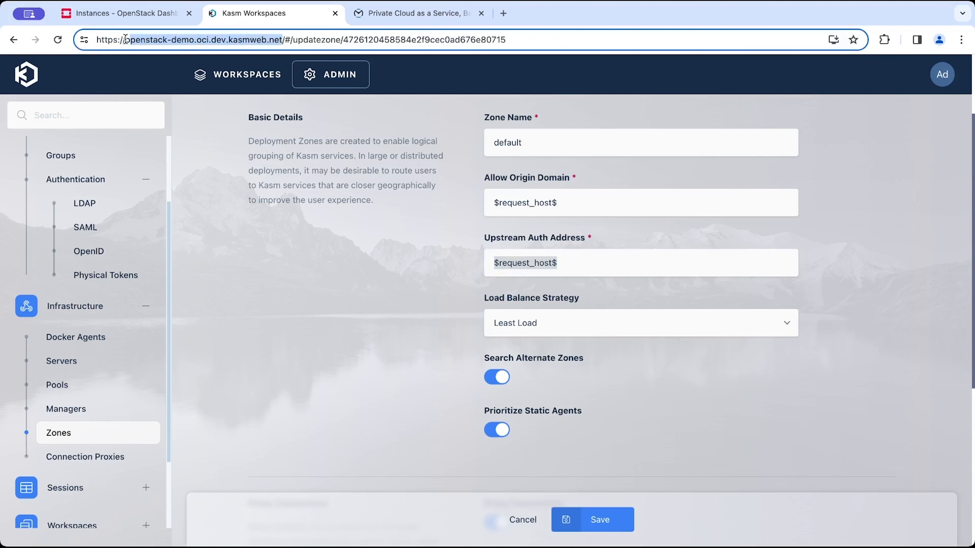
pyautogui.click(561, 269)
pyautogui.hotkey('ctrl', 'a')
pyautogui.hotkey('ctrl', 'v')
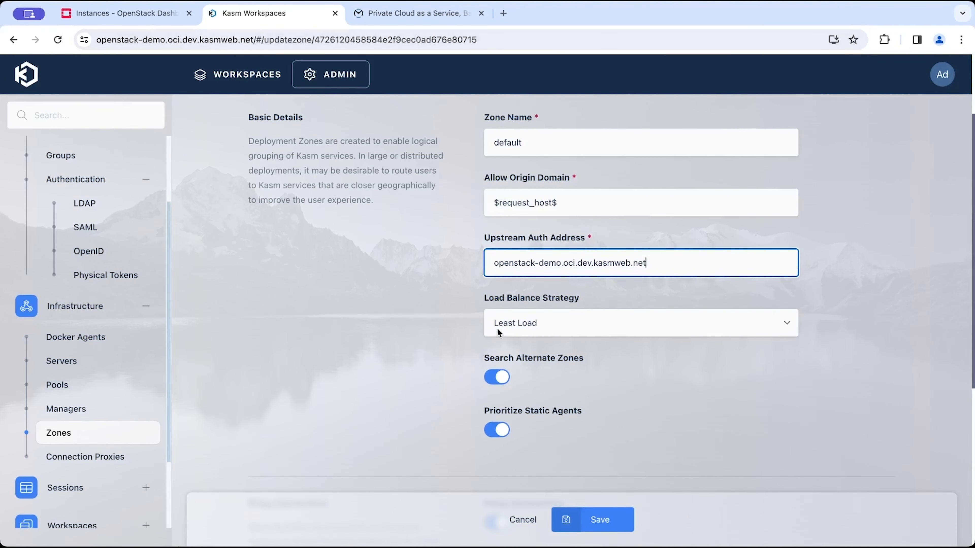
pyautogui.click(593, 519)
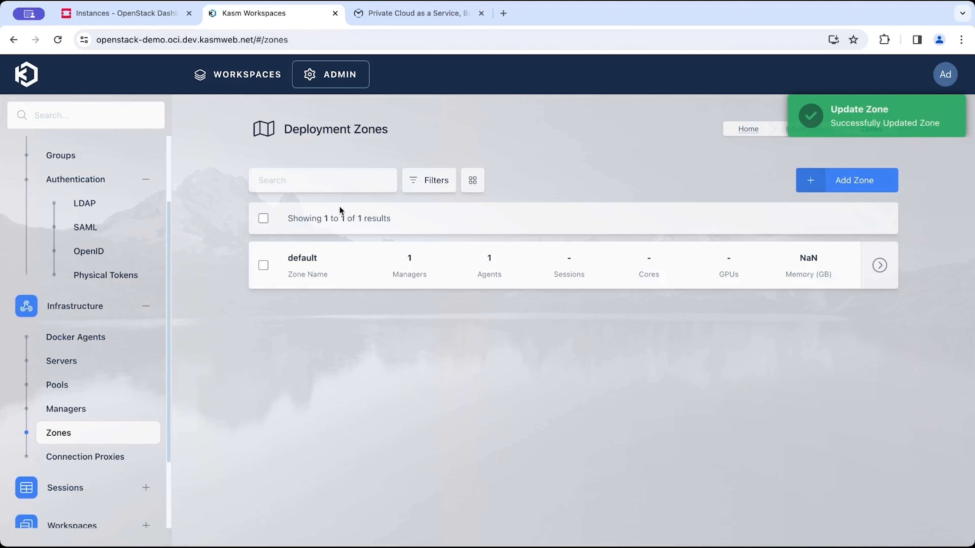
# Create a Docker Agent pool named Openstack Kasm Agent.
pyautogui.click(80, 384)
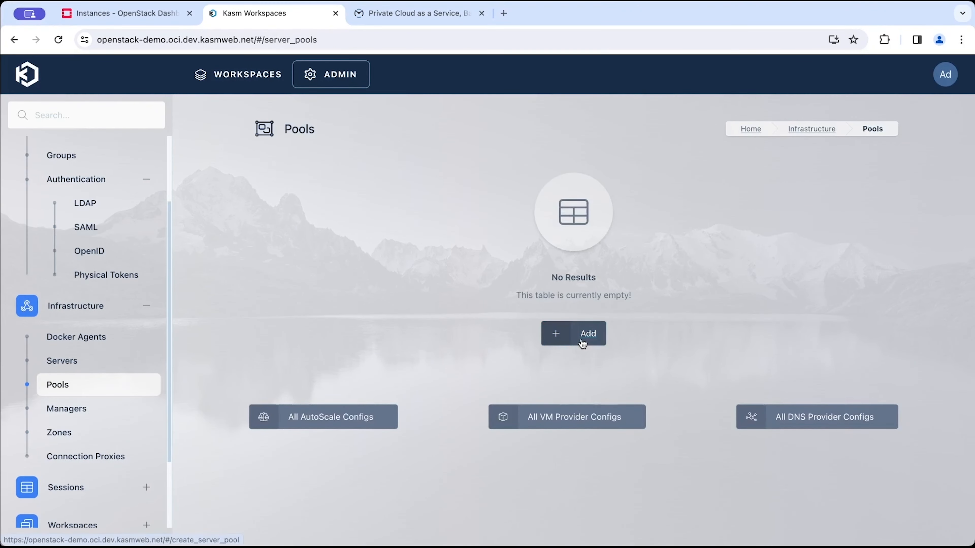
pyautogui.click(584, 340)
pyautogui.click(544, 243)
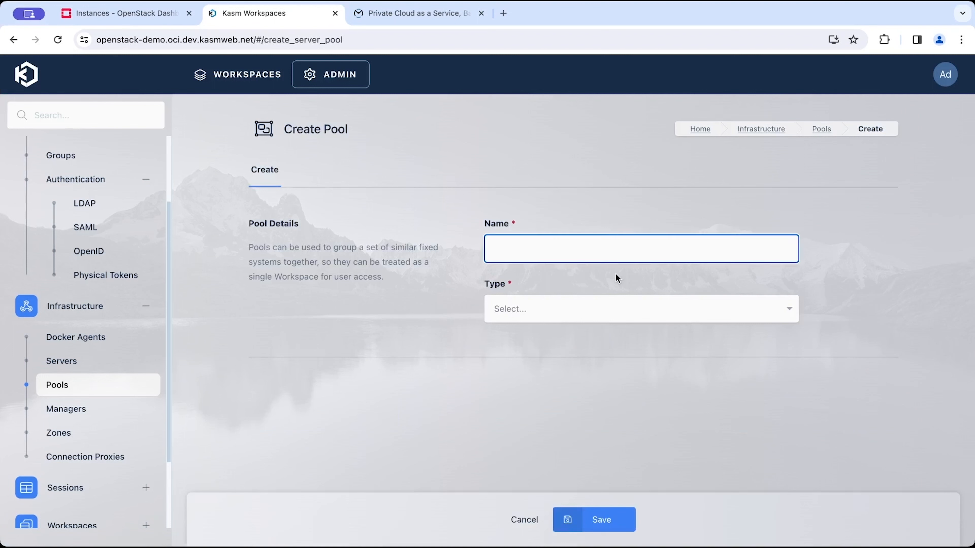
pyautogui.write('Kasm Agent')
pyautogui.click(621, 315)
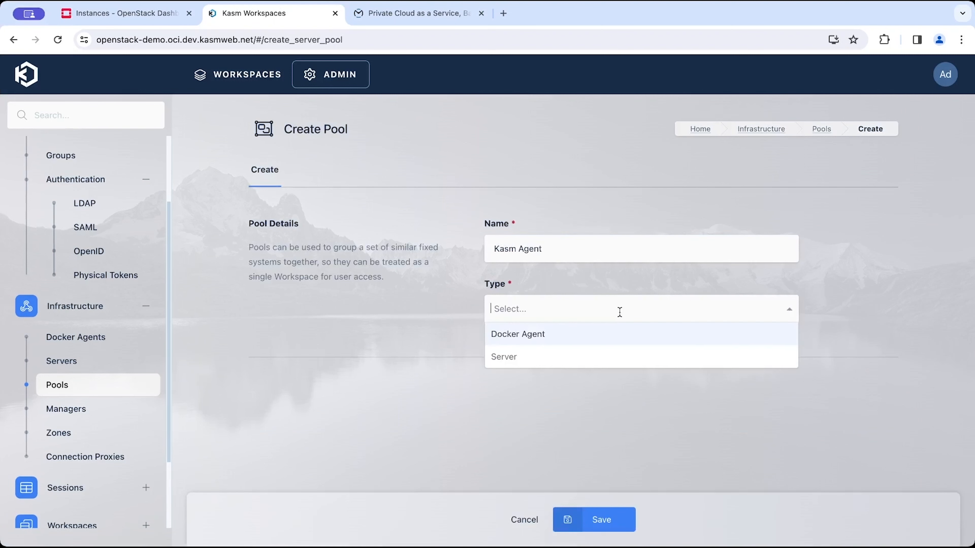
pyautogui.click(574, 334)
pyautogui.click(500, 248)
pyautogui.write('Openstac')
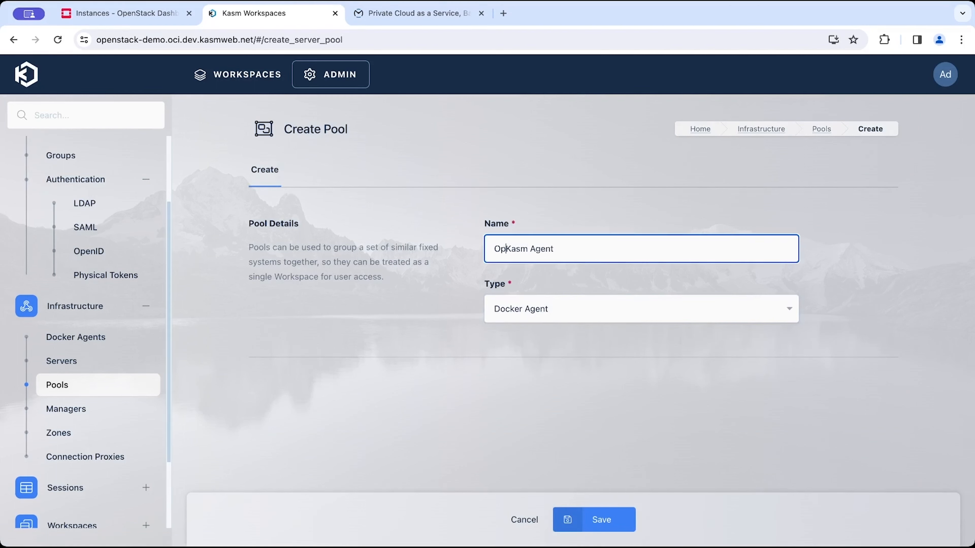
pyautogui.write('k')
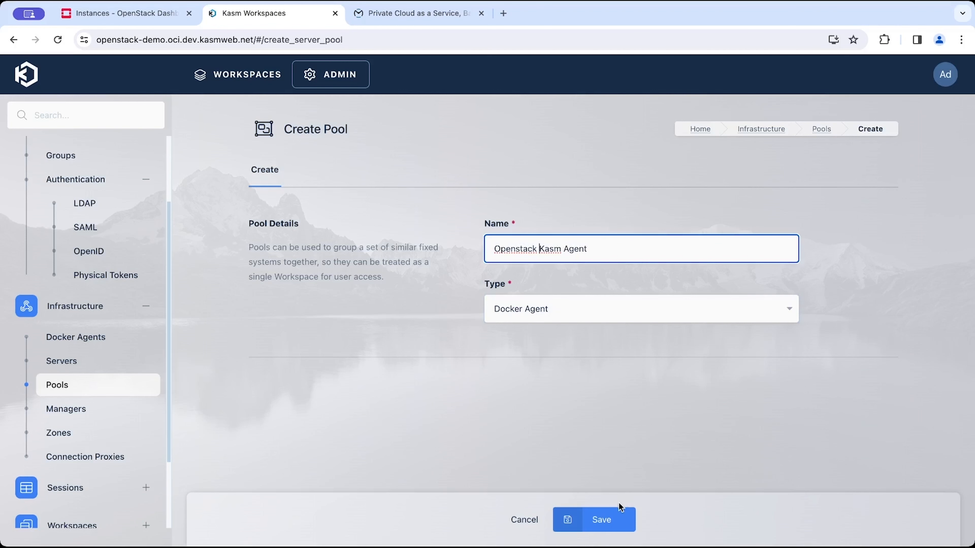
pyautogui.click(605, 520)
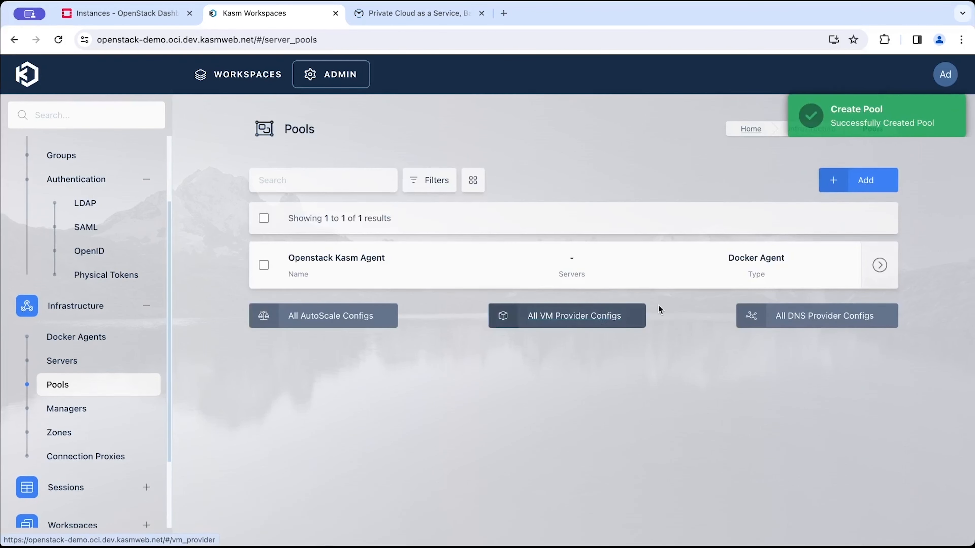
# Add an AutoScale configuration to the pool, naming it Openstack Agent Autoscale.
pyautogui.click(882, 266)
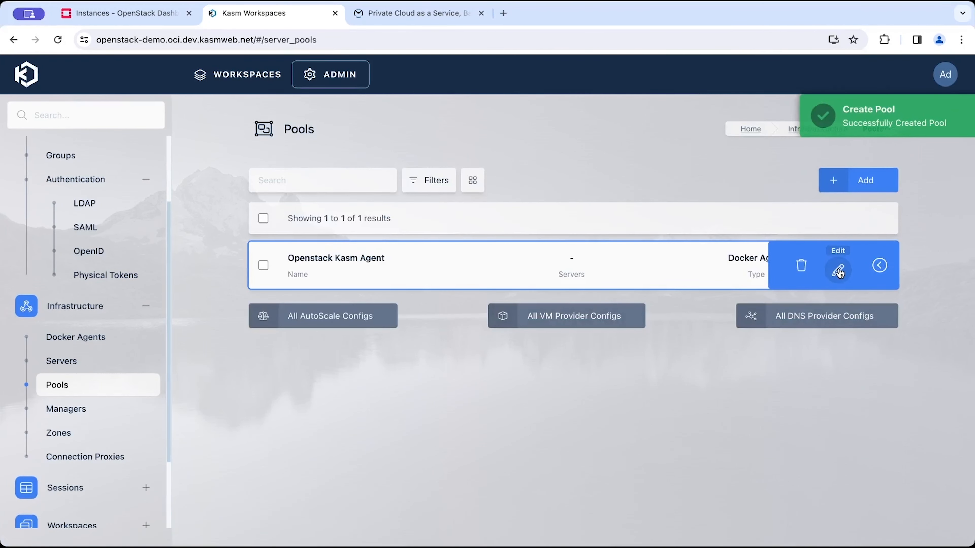
pyautogui.click(839, 269)
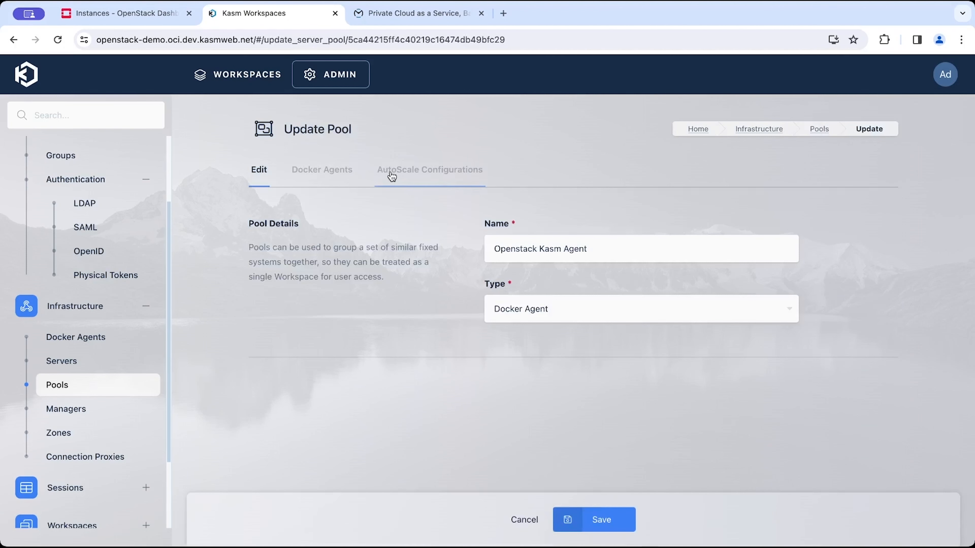
pyautogui.click(391, 176)
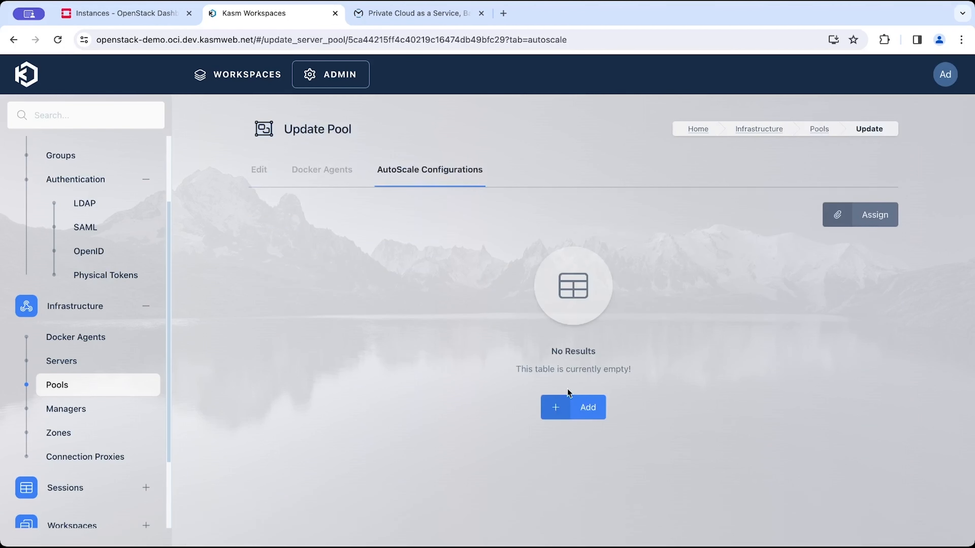
pyautogui.click(581, 406)
pyautogui.click(667, 246)
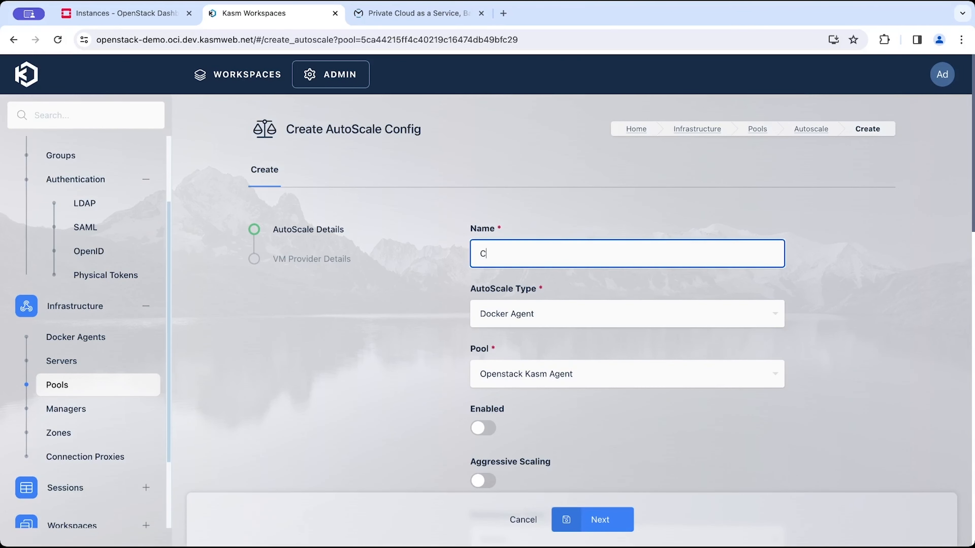
pyautogui.write('Openstack Agent Autoscale')
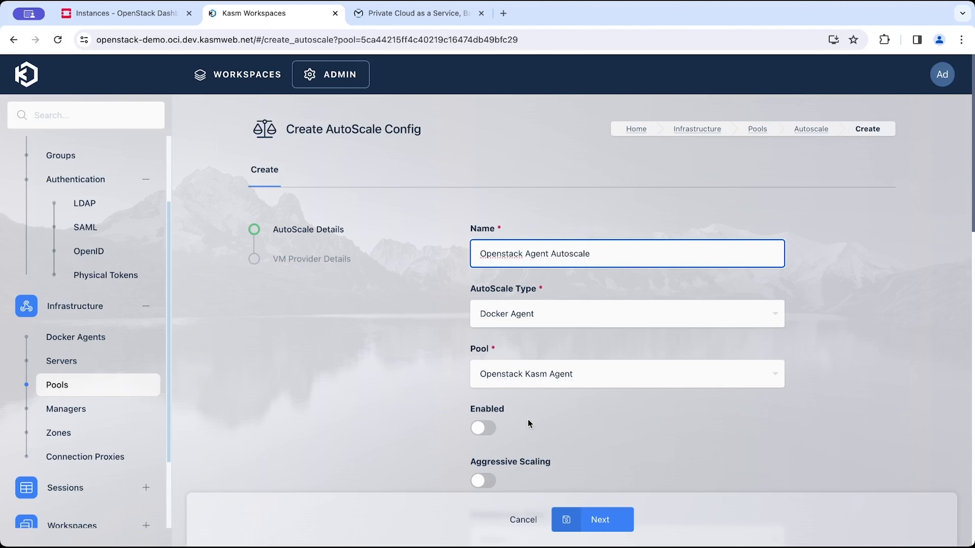
# Turn on the Enabled and Aggressive Scaling switches for the autoscale config.
pyautogui.click(484, 428)
pyautogui.scroll(-2, 572, 410)
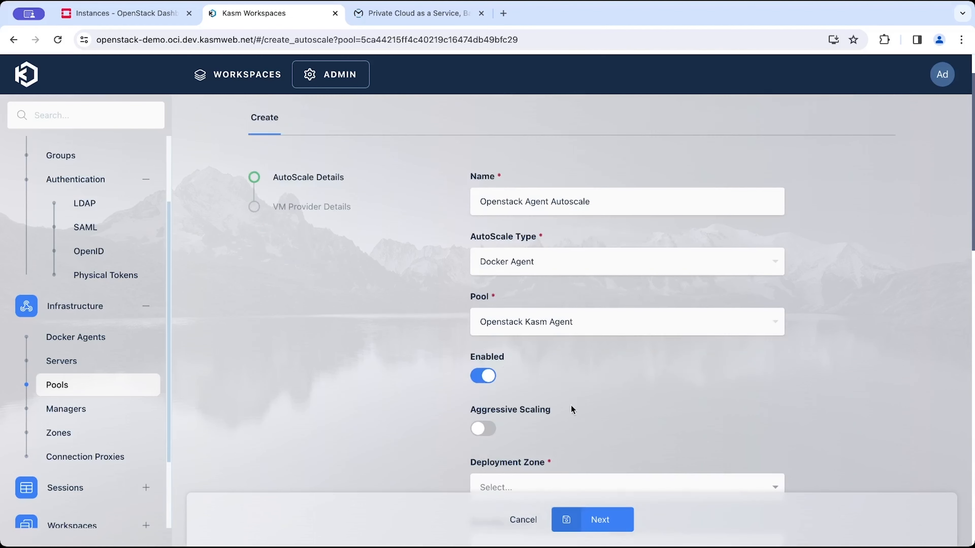
pyautogui.scroll(-3, 483, 440)
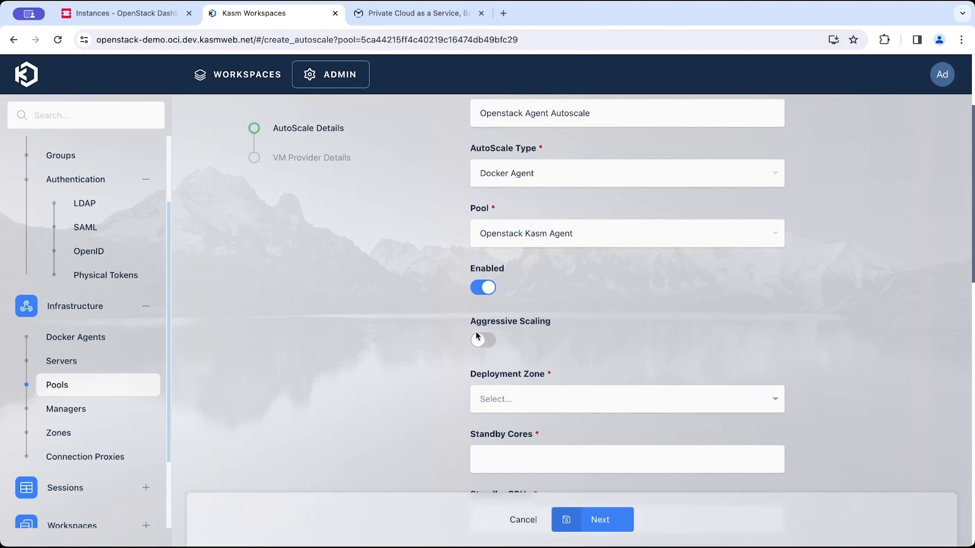
pyautogui.scroll(-3, 476, 334)
pyautogui.click(485, 248)
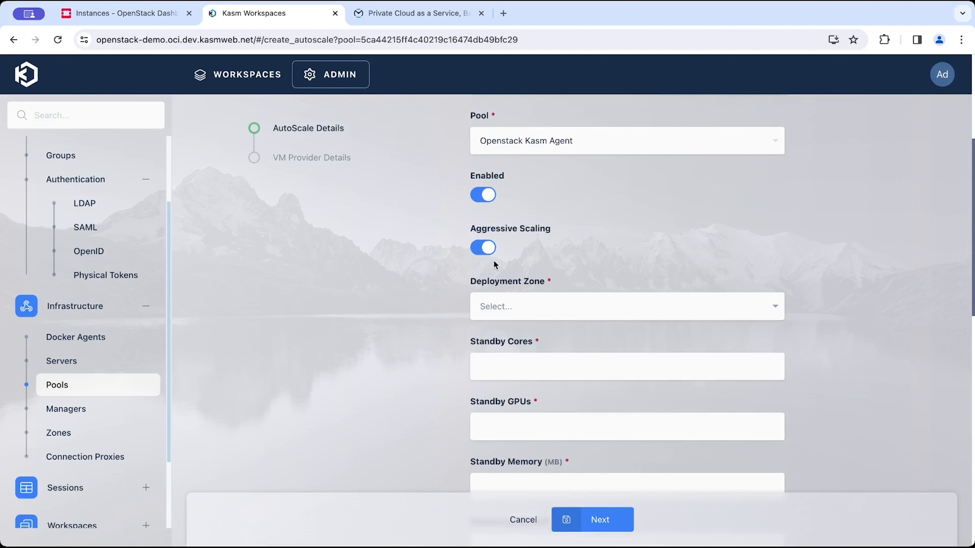
# Choose the default deployment zone and set Standby Cores to 1.
pyautogui.click(546, 307)
pyautogui.click(541, 333)
pyautogui.click(538, 372)
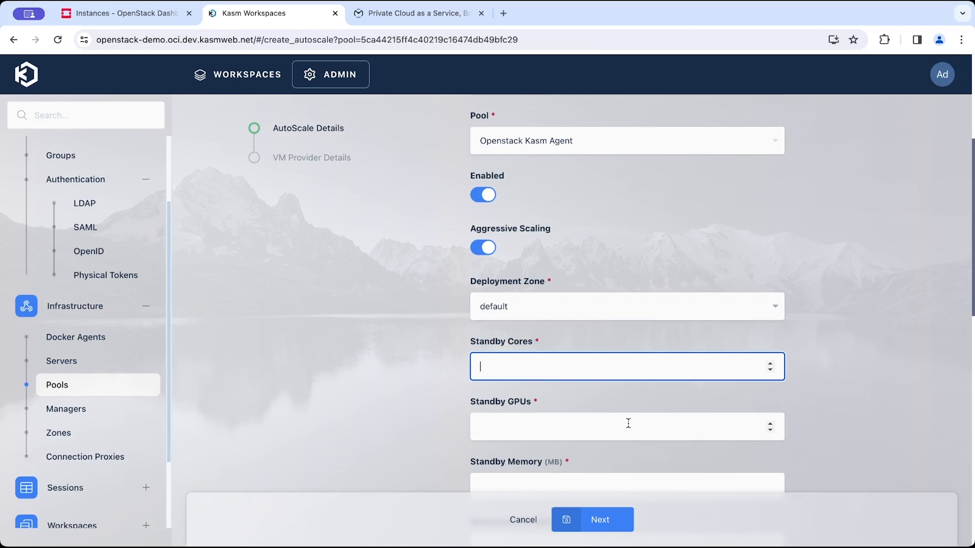
pyautogui.write('1')
pyautogui.press('Tab')
# Set Standby GPUs to 0 and Standby Memory to 0 MB.
pyautogui.scroll(-2, 539, 371)
pyautogui.scroll(2, 539, 371)
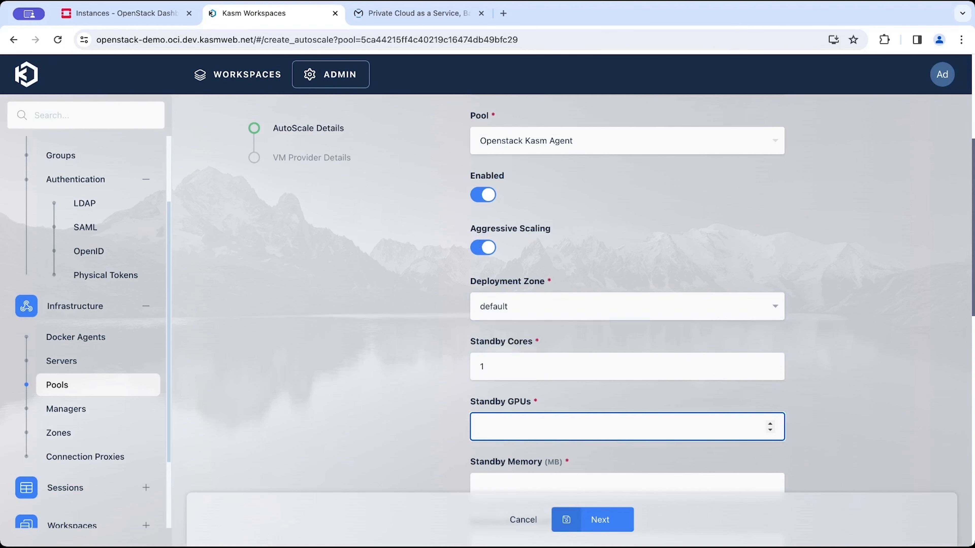
pyautogui.scroll(-3, 614, 426)
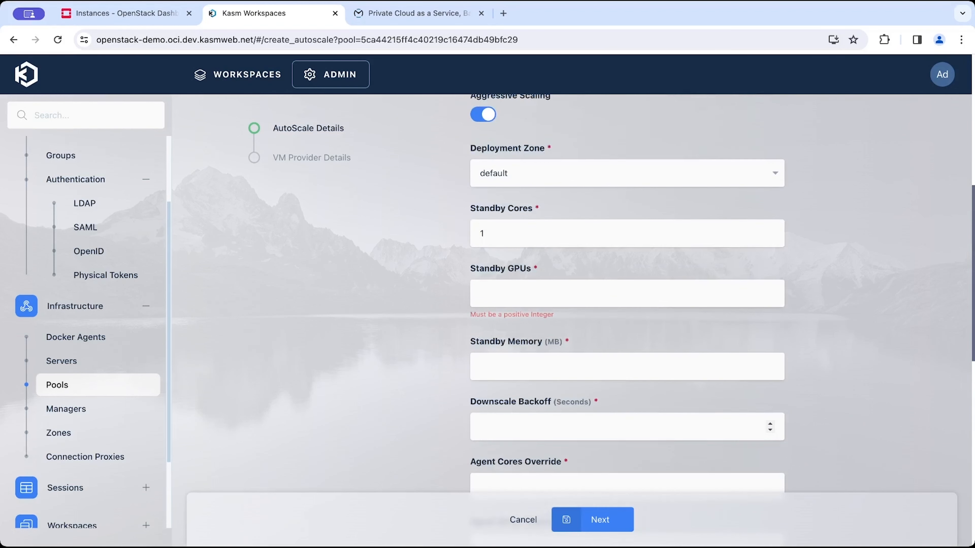
pyautogui.click(556, 297)
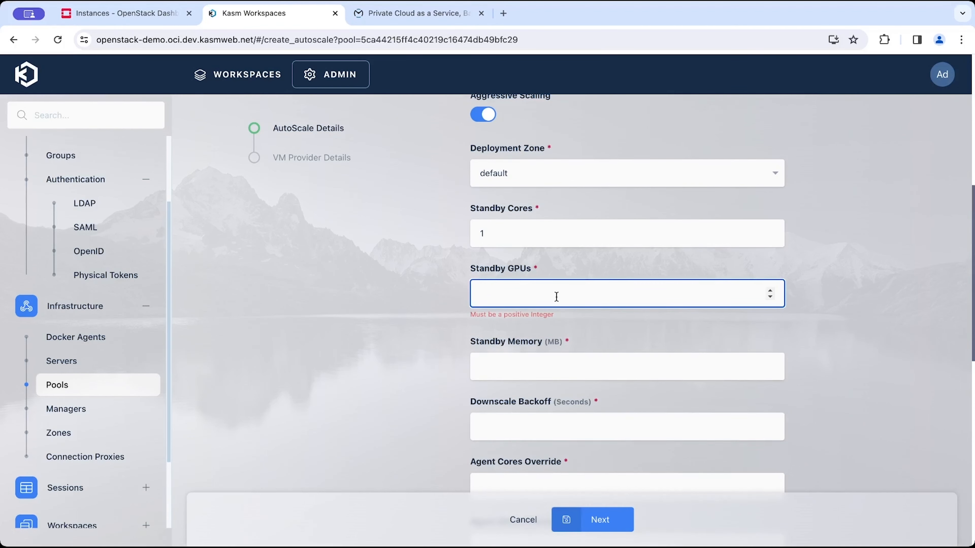
pyautogui.write('0')
pyautogui.press('Tab')
pyautogui.write('0')
pyautogui.press('Tab')
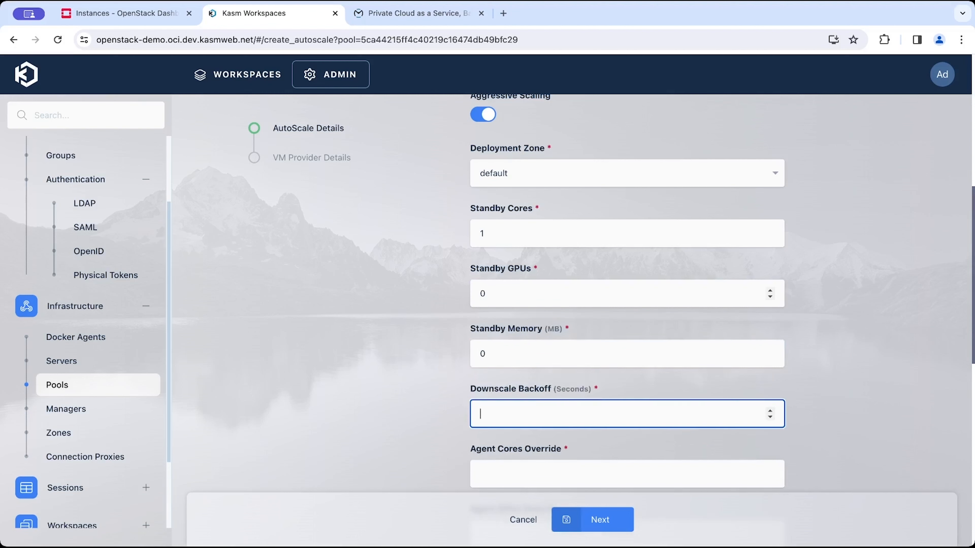
# Set Downscale Backoff to 60 seconds.
pyautogui.write('60')
pyautogui.press('Tab')
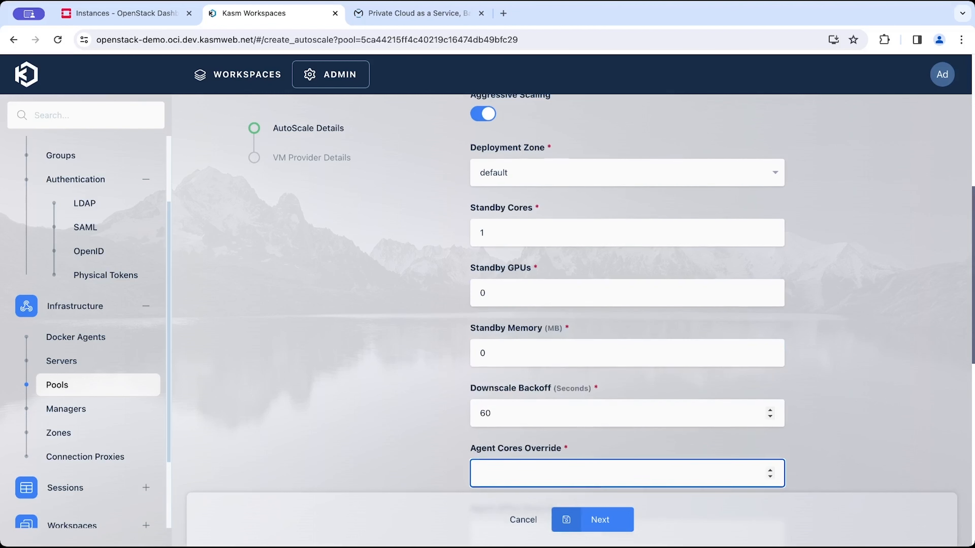
pyautogui.scroll(-2, 552, 414)
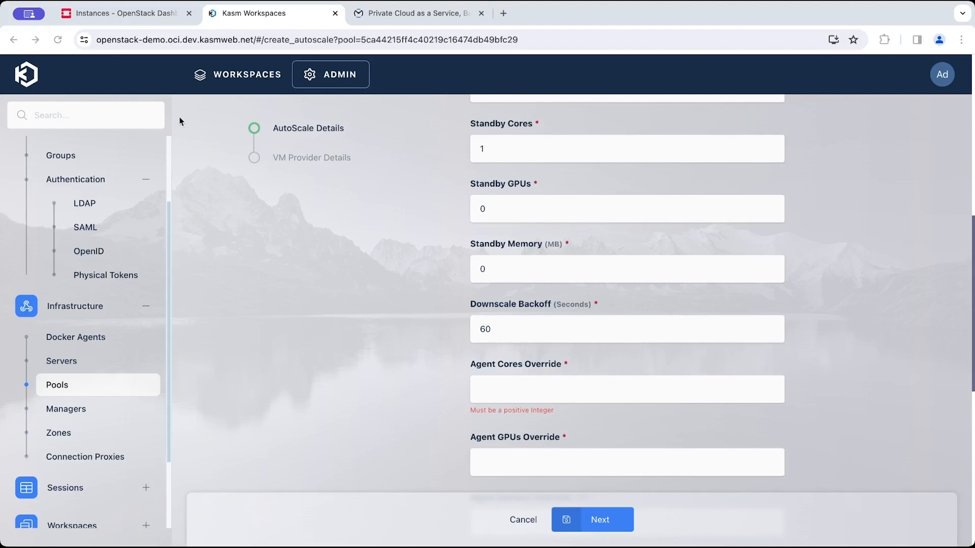
# Check the CPU and memory sizes of the available instance flavors in the OpenStack launch dialog.
pyautogui.click(127, 14)
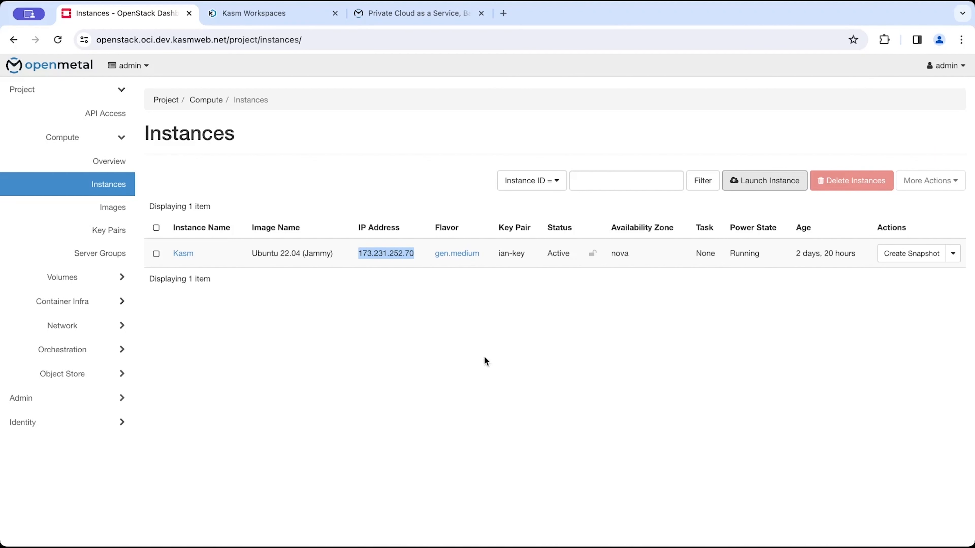
pyautogui.click(733, 184)
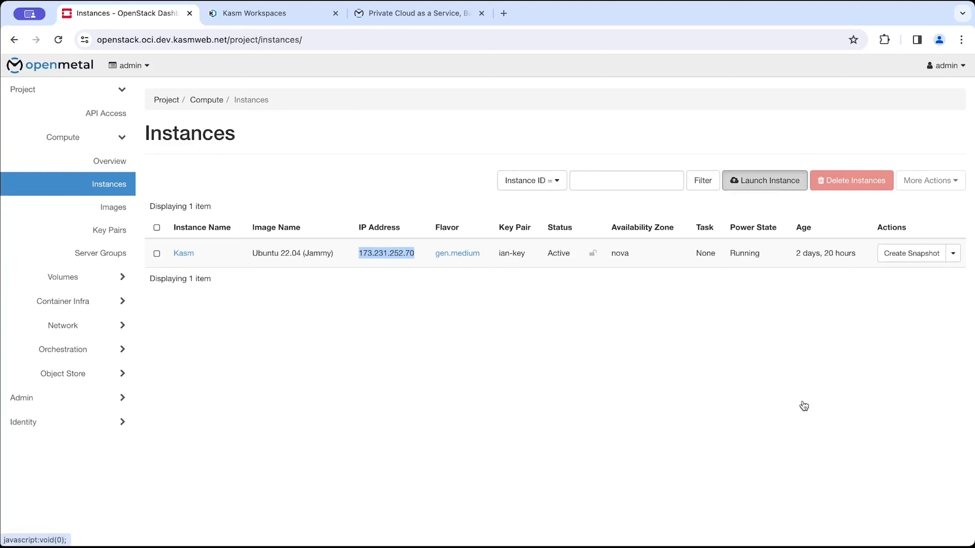
pyautogui.click(254, 182)
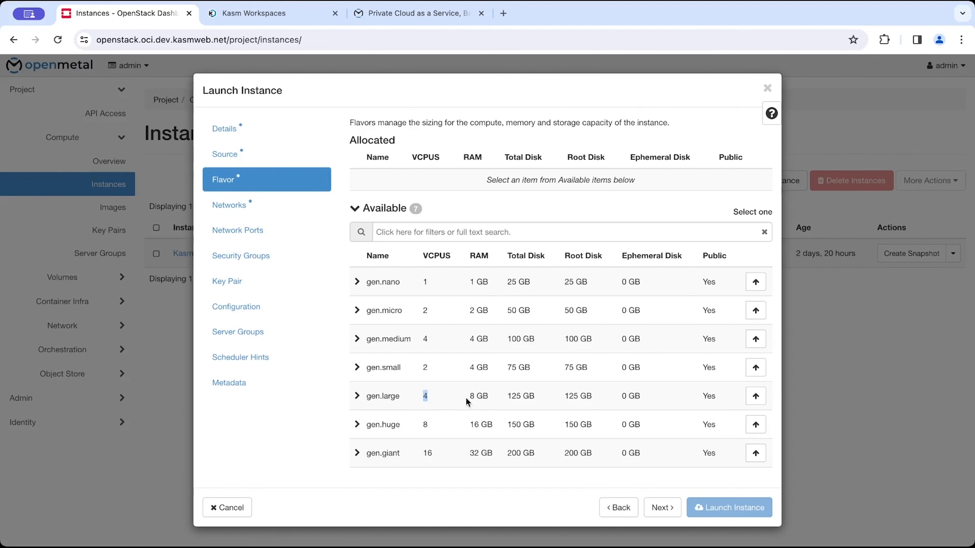
pyautogui.doubleClick(482, 396)
pyautogui.click(256, 19)
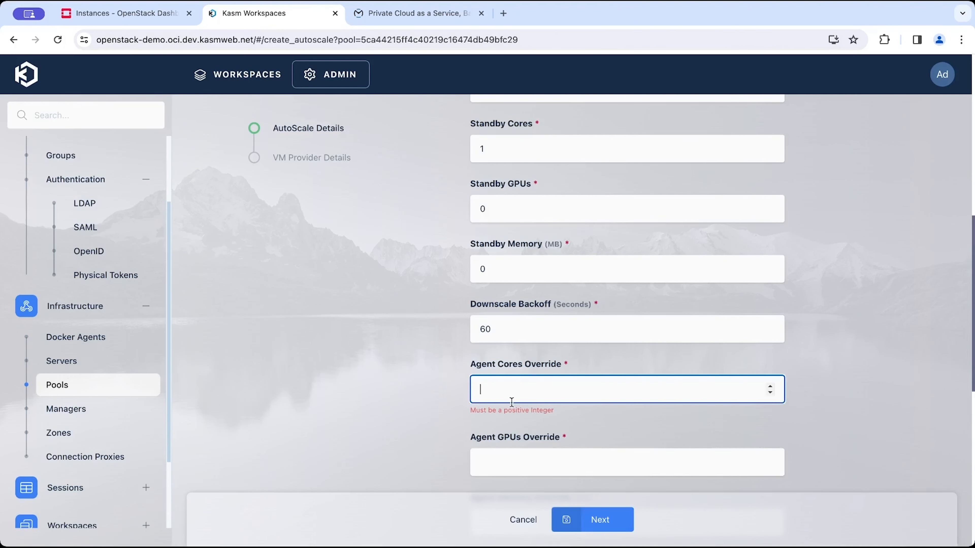
# Set Agent Cores Override to 4, Agent GPUs Override to 0 and Agent Memory Override to 8 GB.
pyautogui.write('4')
pyautogui.press('Tab')
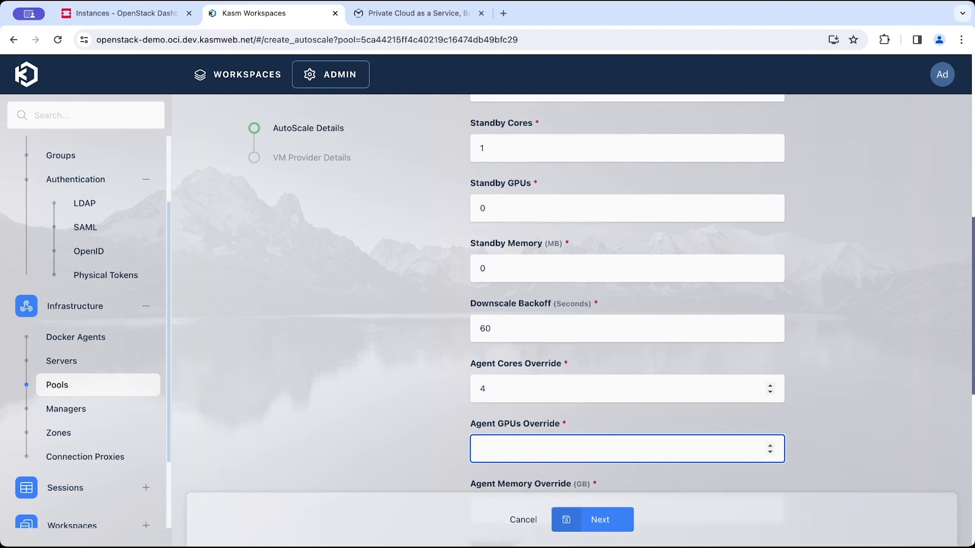
pyautogui.scroll(-3, 511, 401)
pyautogui.write('0')
pyautogui.press('Tab')
pyautogui.write('8')
pyautogui.press('Tab')
pyautogui.scroll(-7, 627, 294)
# Focus the Nginx Cert field, then in the terminal change to /opt/kasm/current and list its contents.
pyautogui.press('super+Tab')
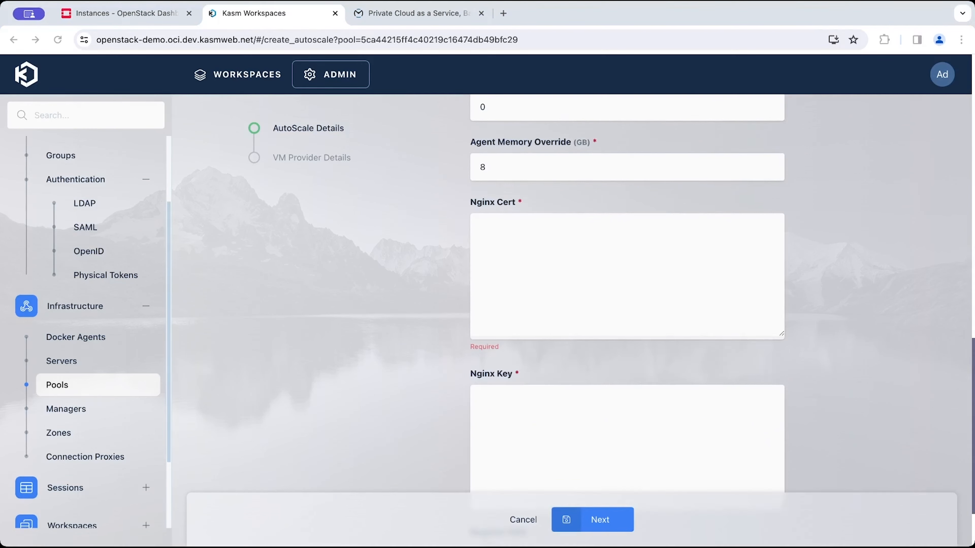
pyautogui.click(592, 280)
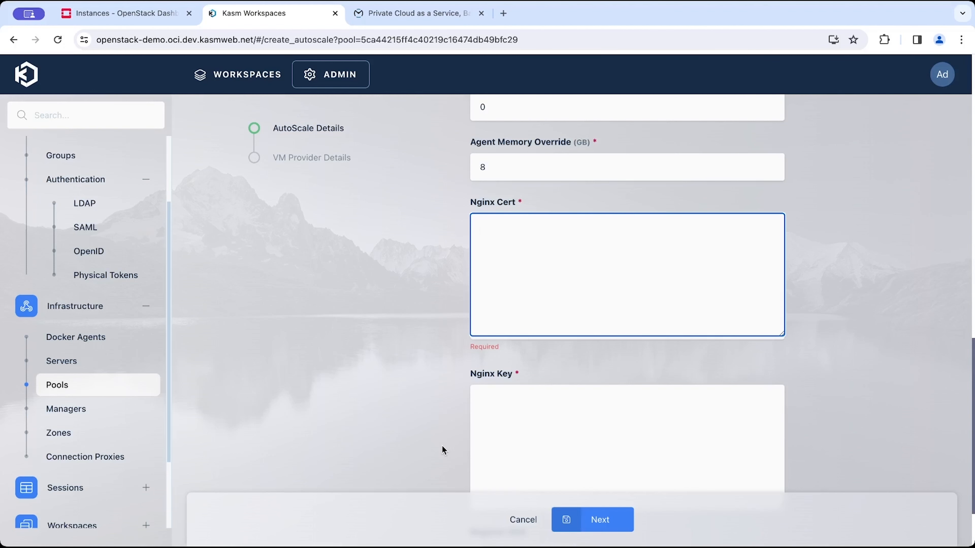
pyautogui.press('super+Tab')
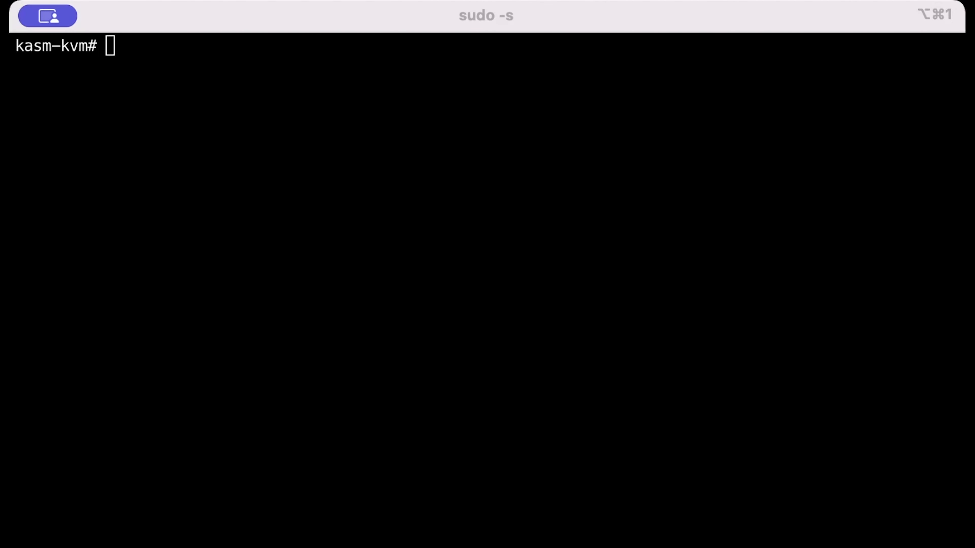
pyautogui.click(267, 313)
pyautogui.write('cd /opt/k')
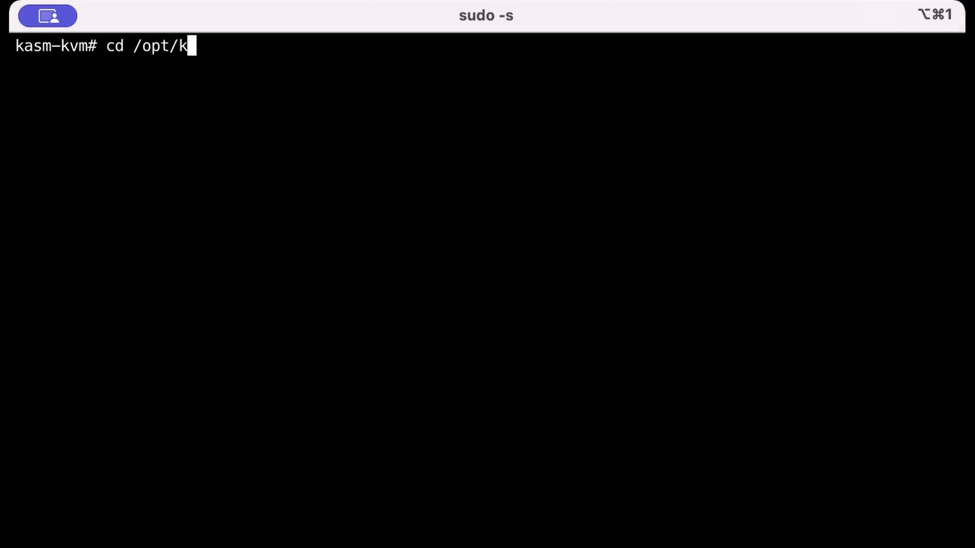
pyautogui.write('asm/current/')
pyautogui.press('BackSpace')
pyautogui.press('Return')
pyautogui.write('ls')
pyautogui.press('Return')
# Change into the certs directory, print the working directory and list its files.
pyautogui.write('cd lo')
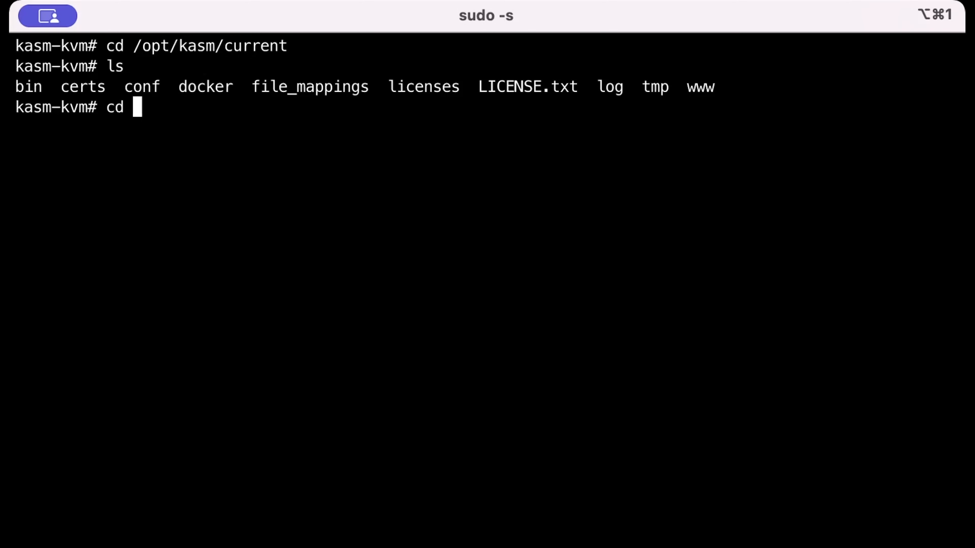
pyautogui.press('BackSpace')
pyautogui.press('BackSpace')
pyautogui.write('certs/')
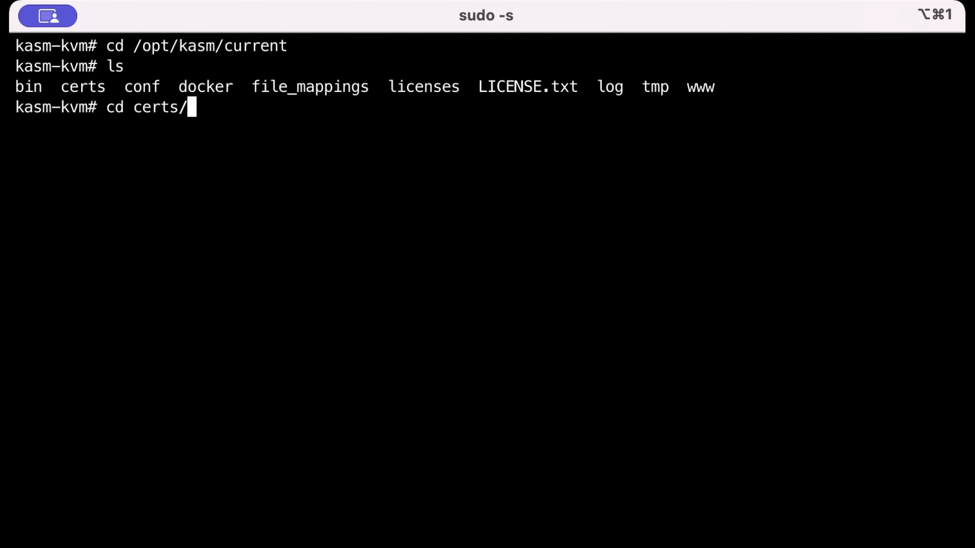
pyautogui.press('BackSpace')
pyautogui.press('Return')
pyautogui.write('pwd')
pyautogui.press('Return')
pyautogui.write('ls')
pyautogui.press('Return')
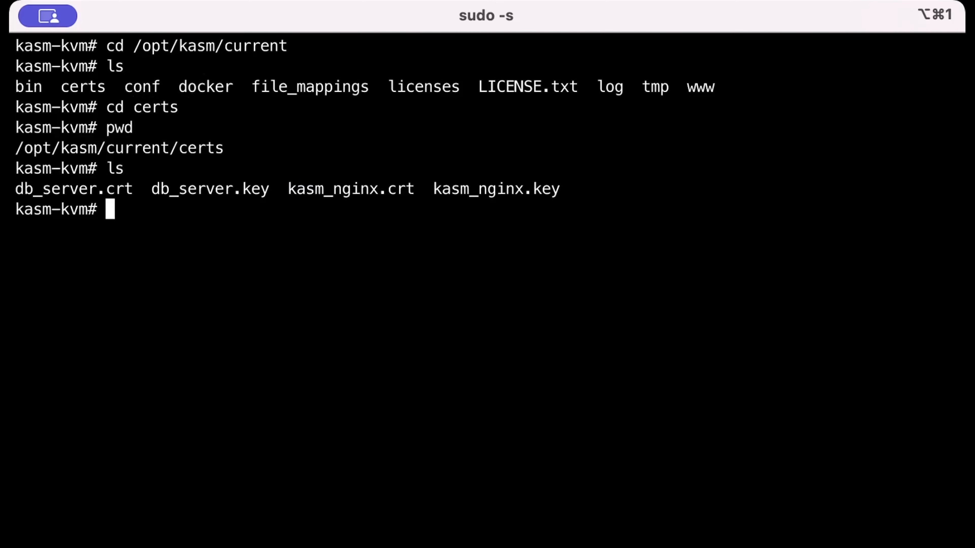
# Print kasm_nginx.crt and select the full certificate block to copy it.
pyautogui.write('cat')
pyautogui.write('kasm_nginx.crt')
pyautogui.press('Return')
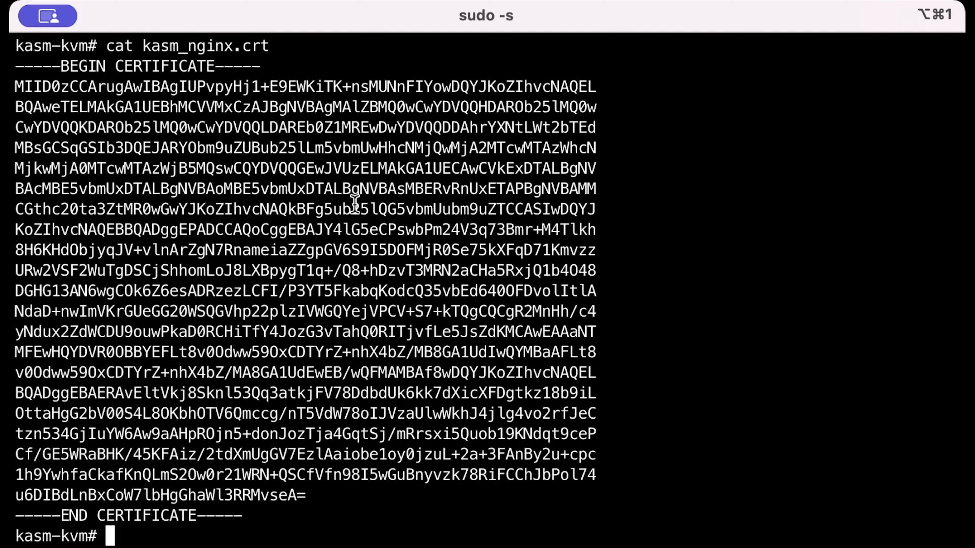
pyautogui.moveTo(250, 516); pyautogui.dragTo(15, 66)
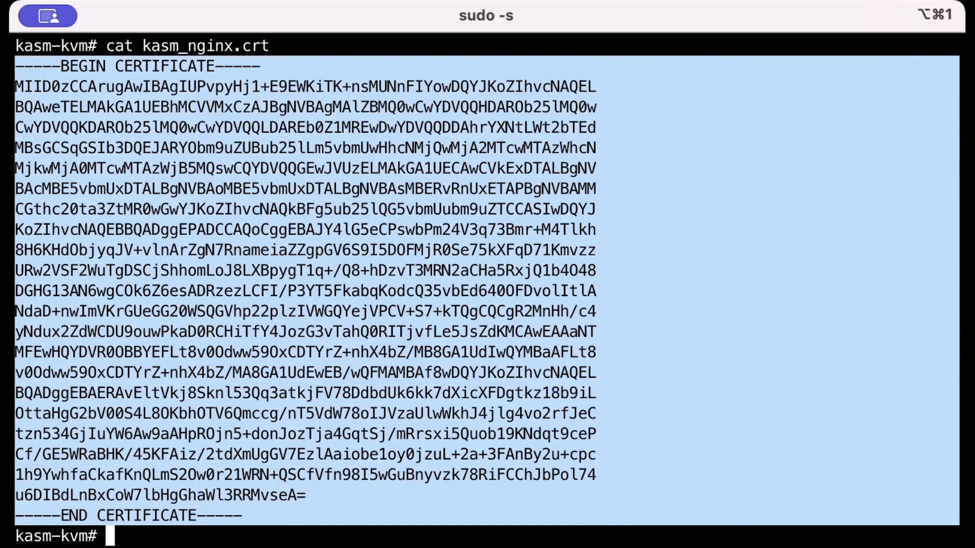
# Print kasm_nginx.key and select the full private key block to copy it.
pyautogui.click(648, 532)
pyautogui.write('cat')
pyautogui.press('Tab')
pyautogui.press('Tab')
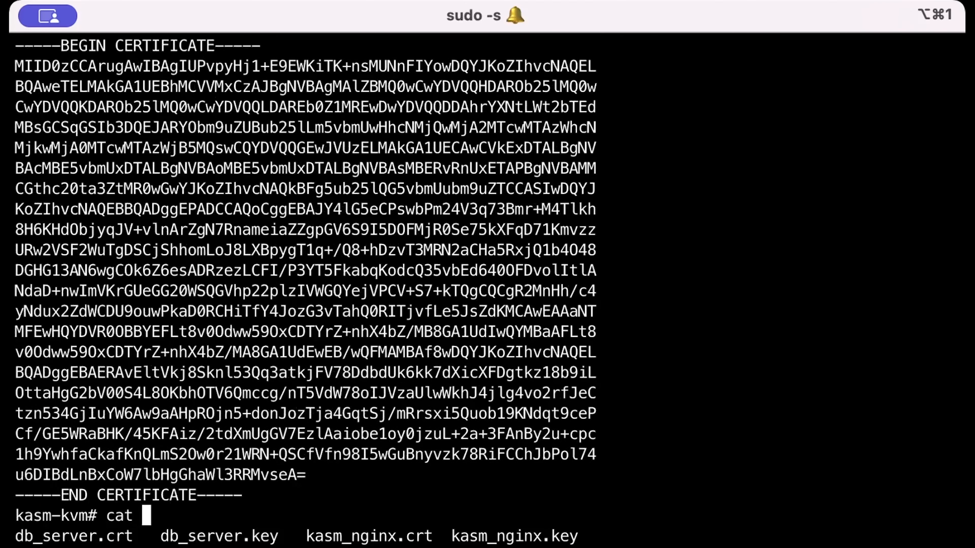
pyautogui.doubleClick(516, 535)
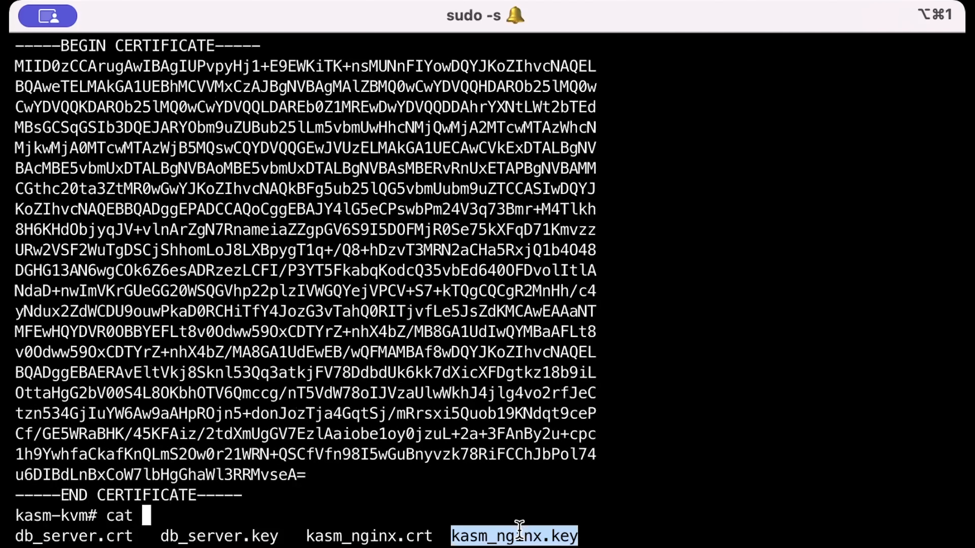
pyautogui.write('kasm')
pyautogui.press('Tab')
pyautogui.write('k')
pyautogui.press('Tab')
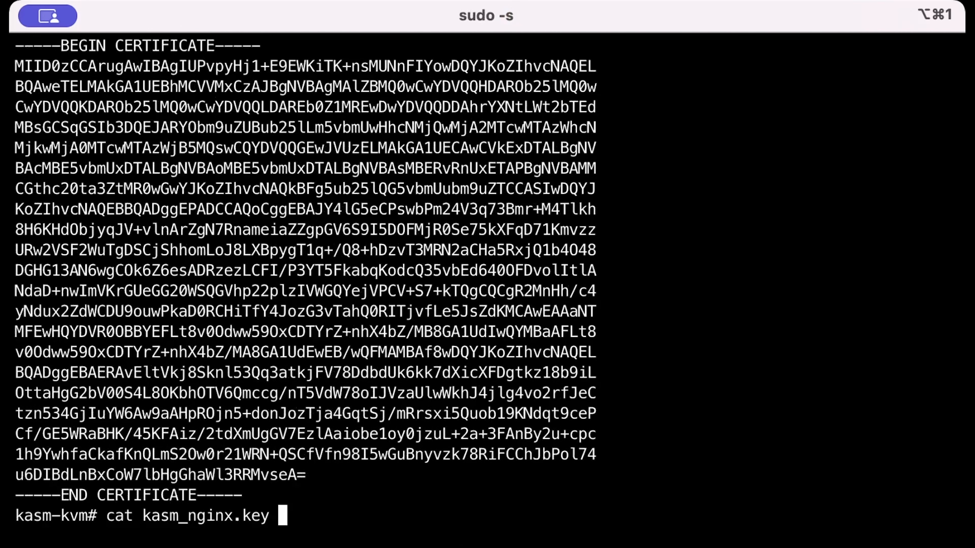
pyautogui.press('Return')
pyautogui.moveTo(279, 516); pyautogui.dragTo(26, 250)
pyautogui.scroll(3, 29, 113)
pyautogui.moveTo(29, 113); pyautogui.dragTo(11, 87)
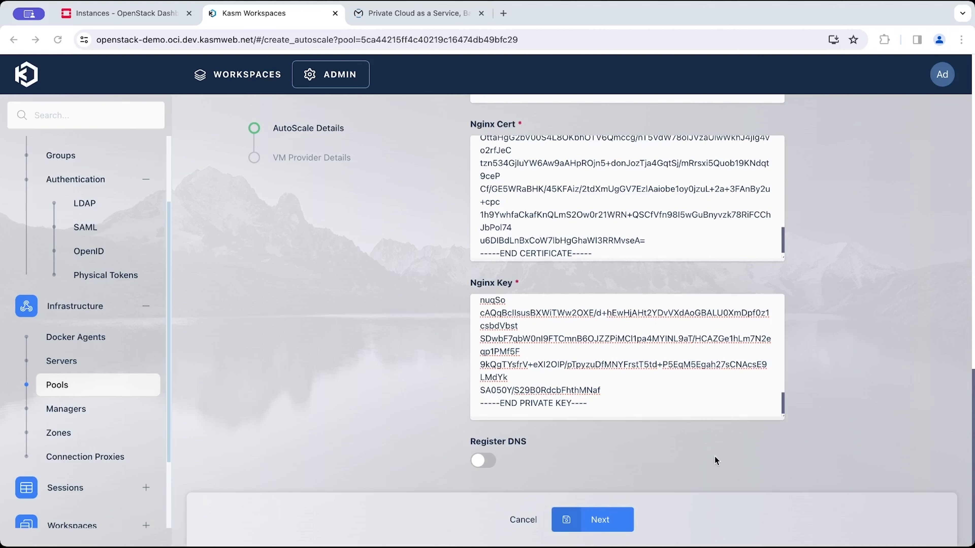
# Paste the certificate and private key into the Nginx Cert and Nginx Key fields and continue to VM provider details.
pyautogui.press('super+Tab')
pyautogui.scroll(3, 561, 238)
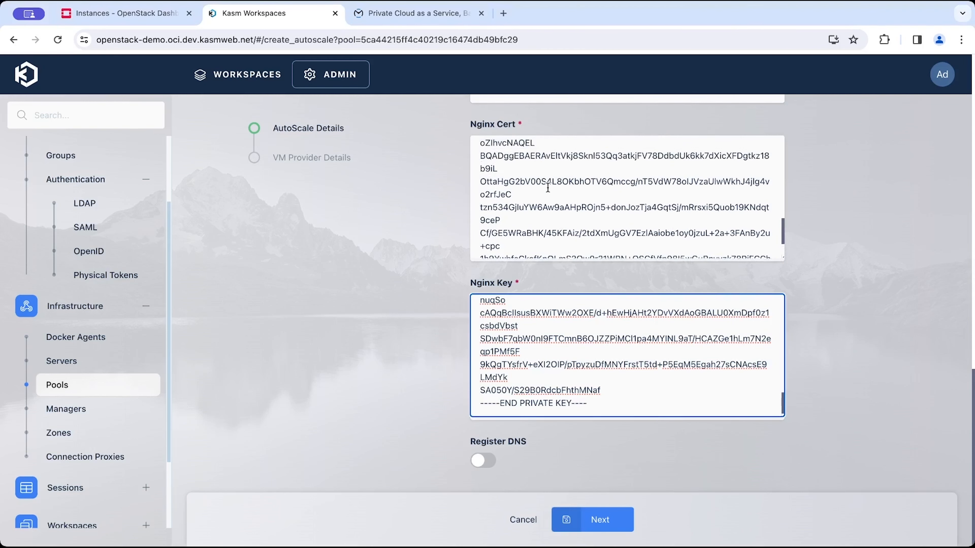
pyautogui.scroll(2, 561, 232)
pyautogui.scroll(2, 537, 334)
pyautogui.scroll(5, 537, 334)
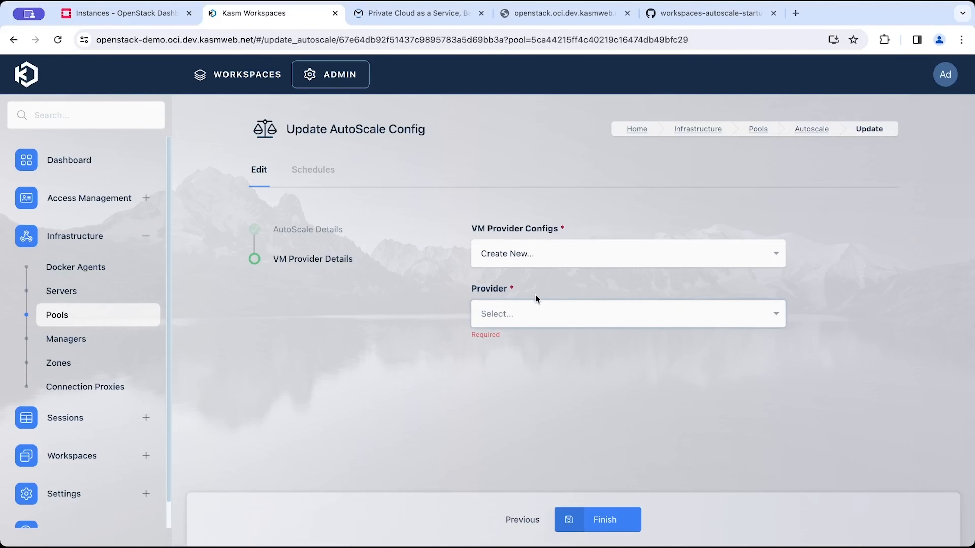
# Select OpenStack as the provider and name the config Openstack Agent Config.
pyautogui.click(777, 314)
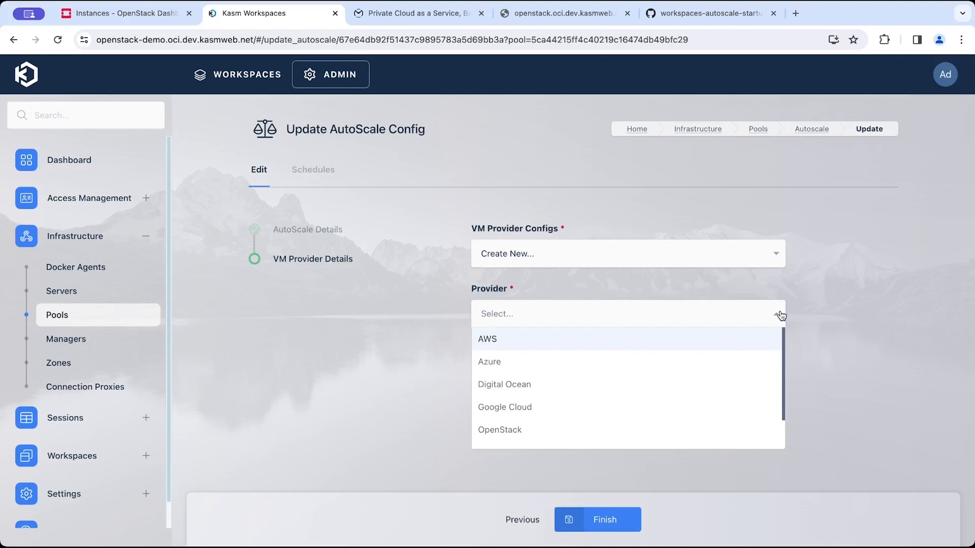
pyautogui.scroll(-2, 614, 414)
pyautogui.click(610, 403)
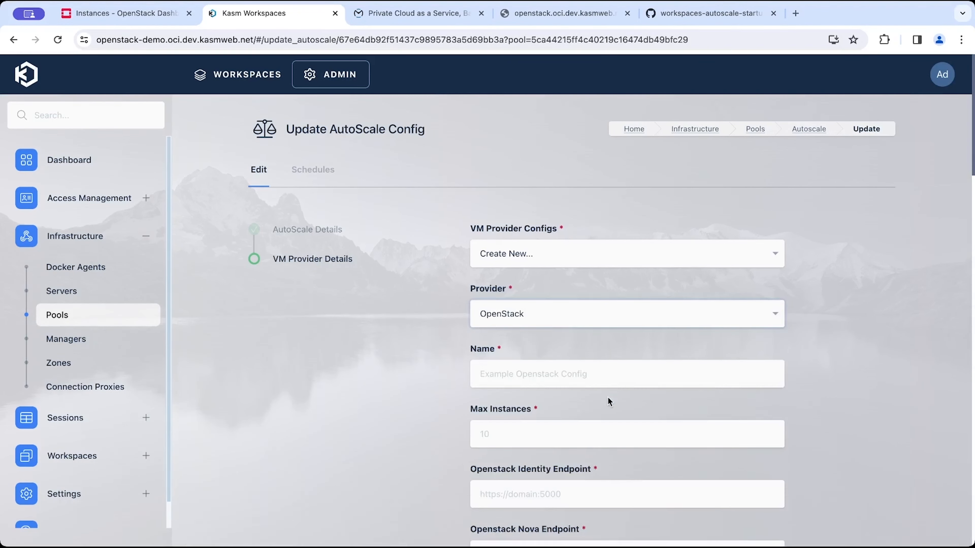
pyautogui.click(567, 371)
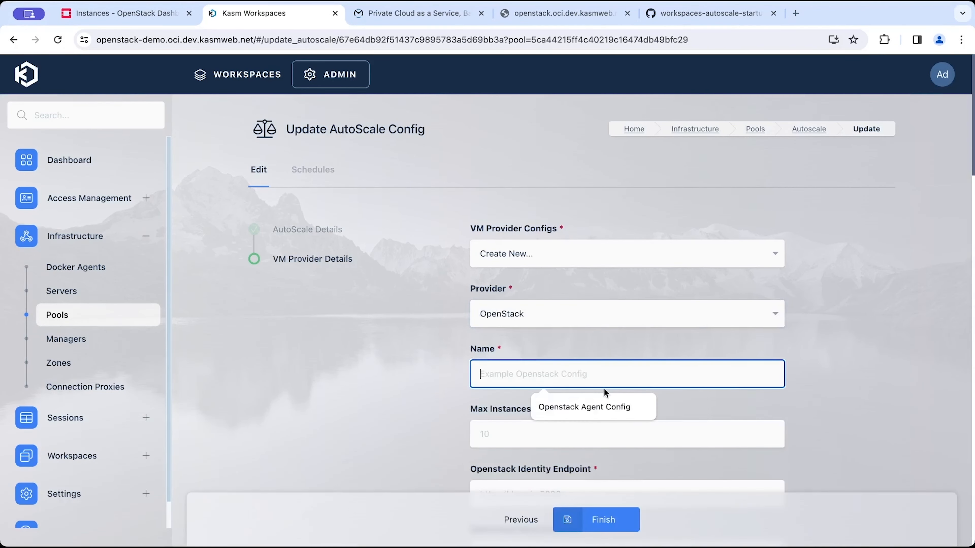
pyautogui.click(593, 402)
pyautogui.click(520, 428)
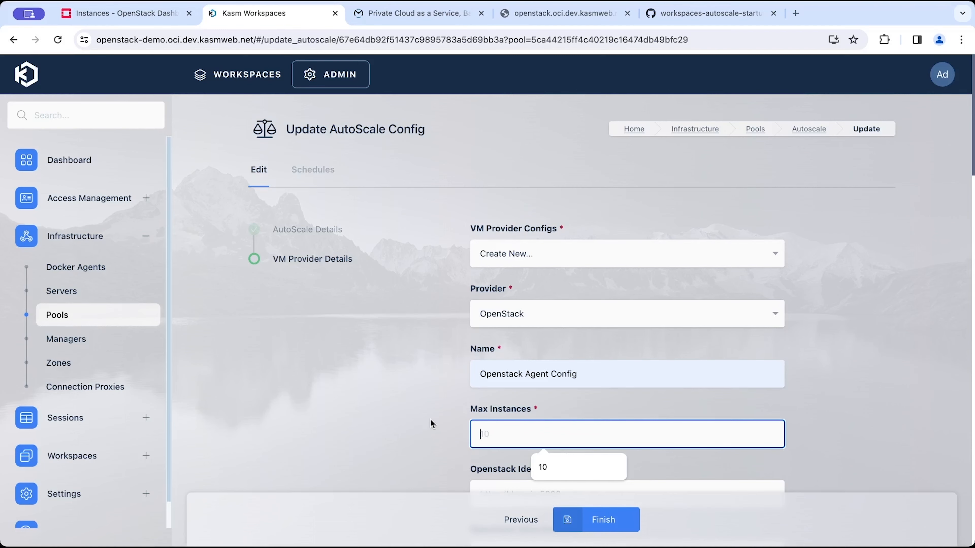
# Set Max Instances to 10.
pyautogui.scroll(-2, 444, 429)
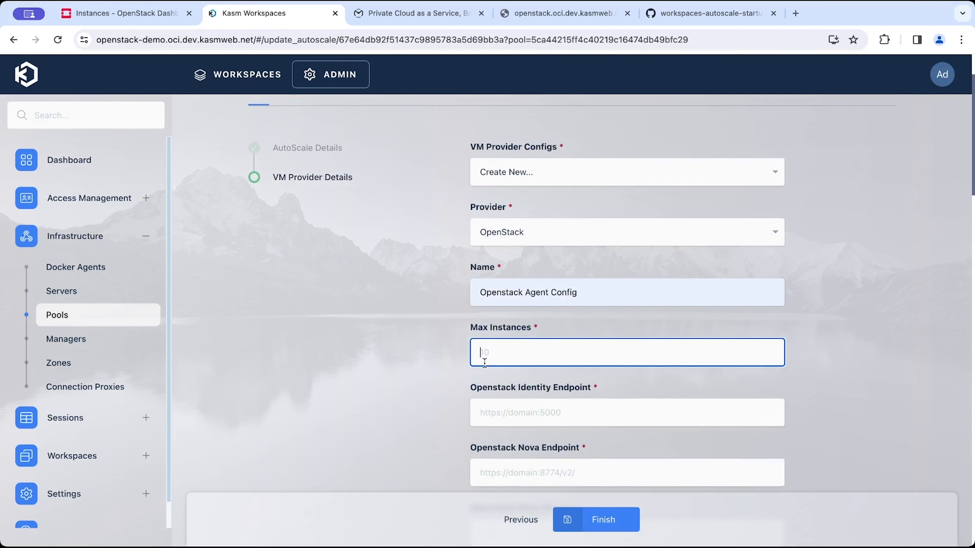
pyautogui.click(490, 351)
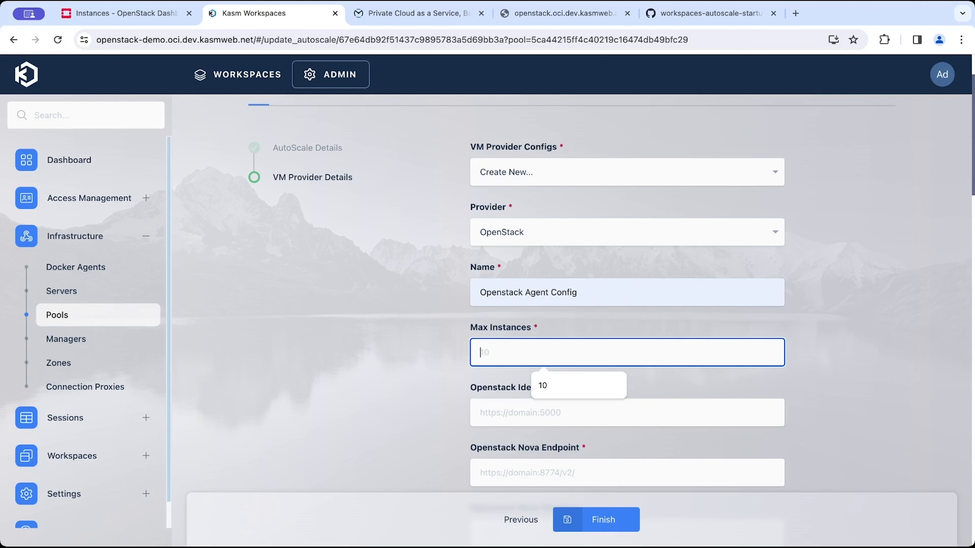
pyautogui.write('20')
pyautogui.press('BackSpace')
pyautogui.press('BackSpace')
pyautogui.write('10')
pyautogui.press('Tab')
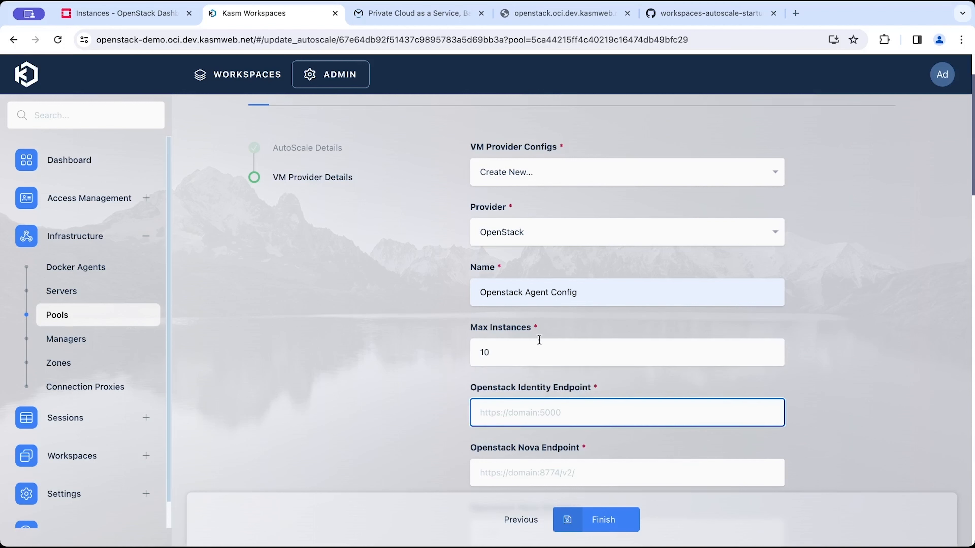
# Copy the Identity service endpoint from the OpenStack API Access page into the Openstack Identity Endpoint field.
pyautogui.scroll(-2, 474, 291)
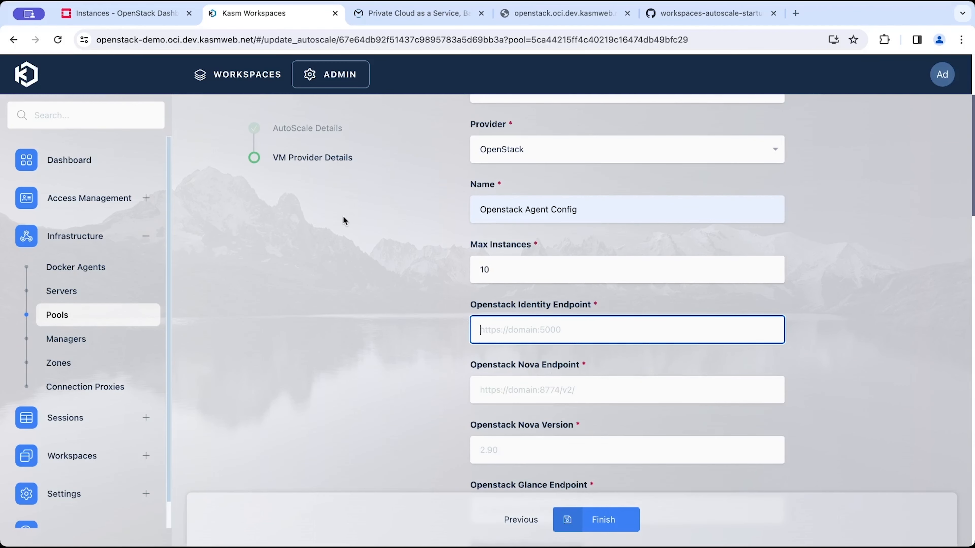
pyautogui.click(127, 13)
pyautogui.press('Escape')
pyautogui.click(92, 114)
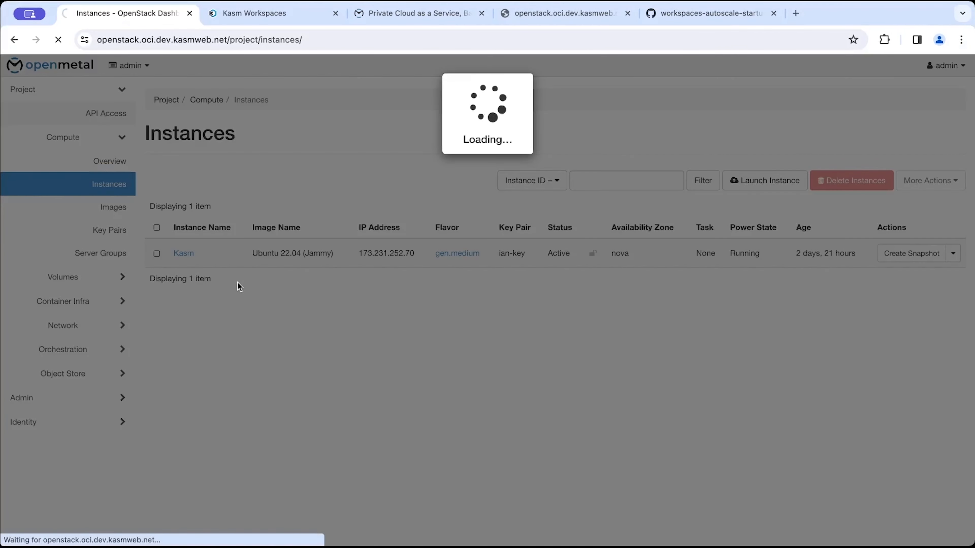
pyautogui.scroll(-2, 408, 240)
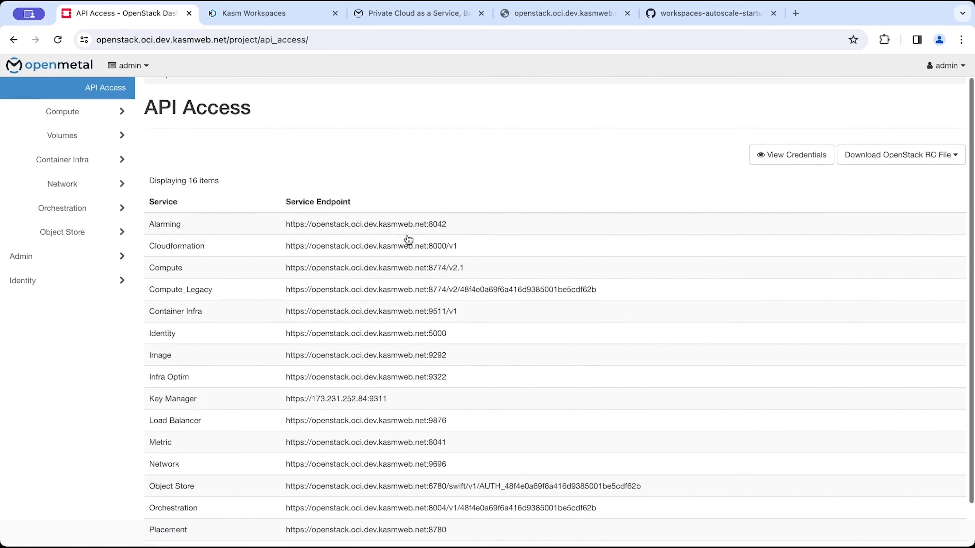
pyautogui.scroll(-1, 360, 372)
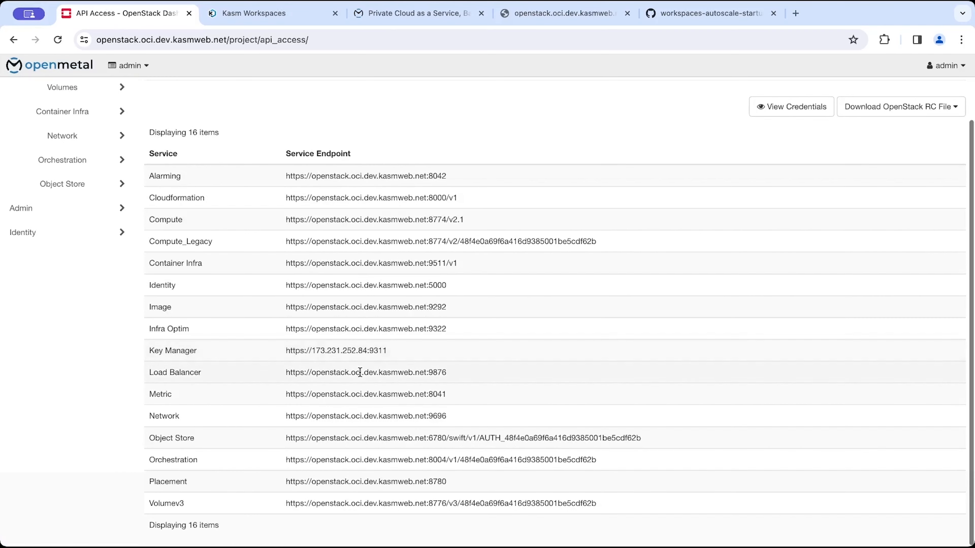
pyautogui.doubleClick(357, 284)
pyautogui.tripleClick(353, 284)
pyautogui.hotkey('ctrl', 'c')
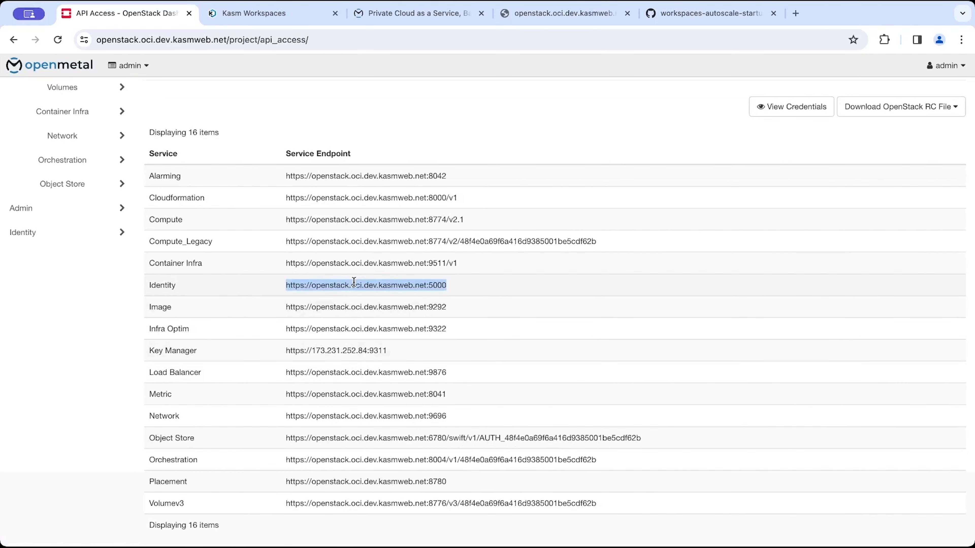
pyautogui.click(281, 16)
pyautogui.click(587, 332)
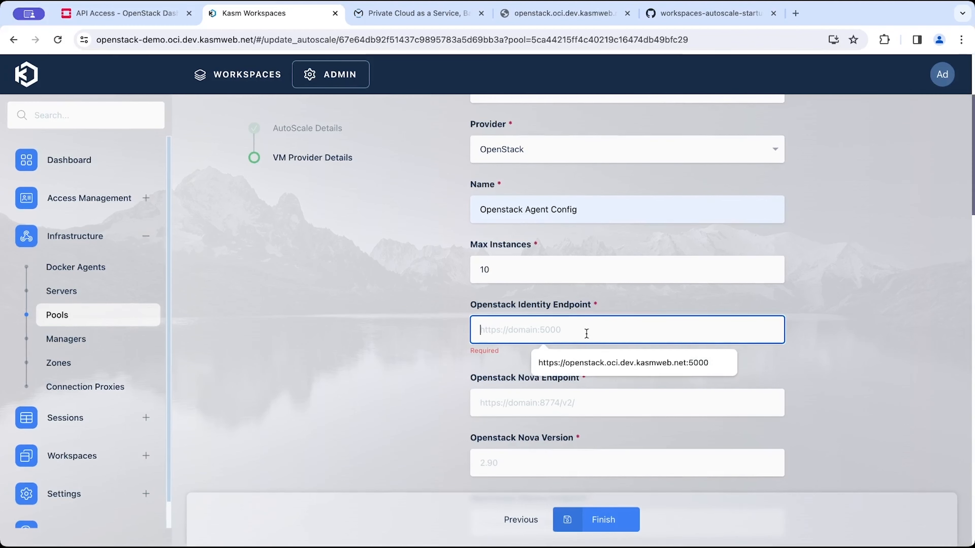
pyautogui.hotkey('ctrl', 'v')
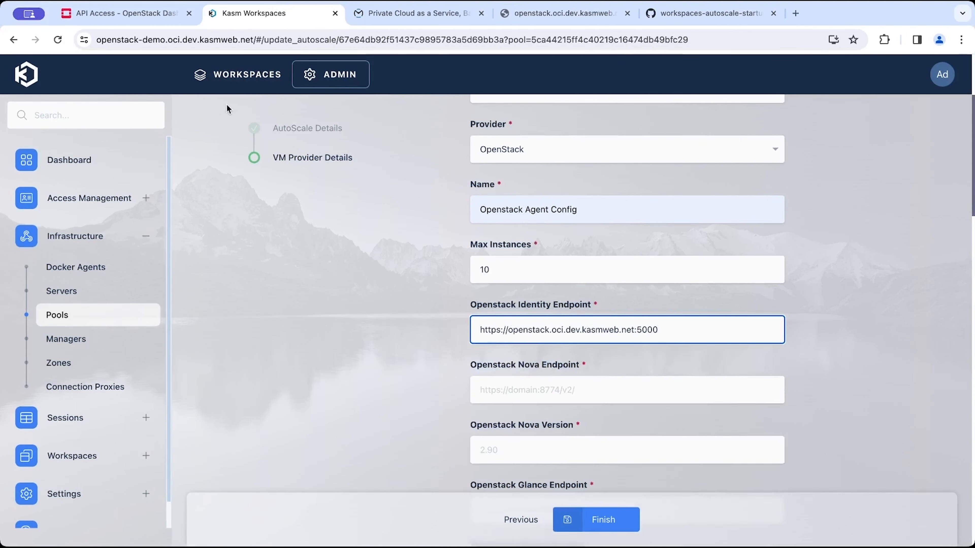
pyautogui.click(156, 16)
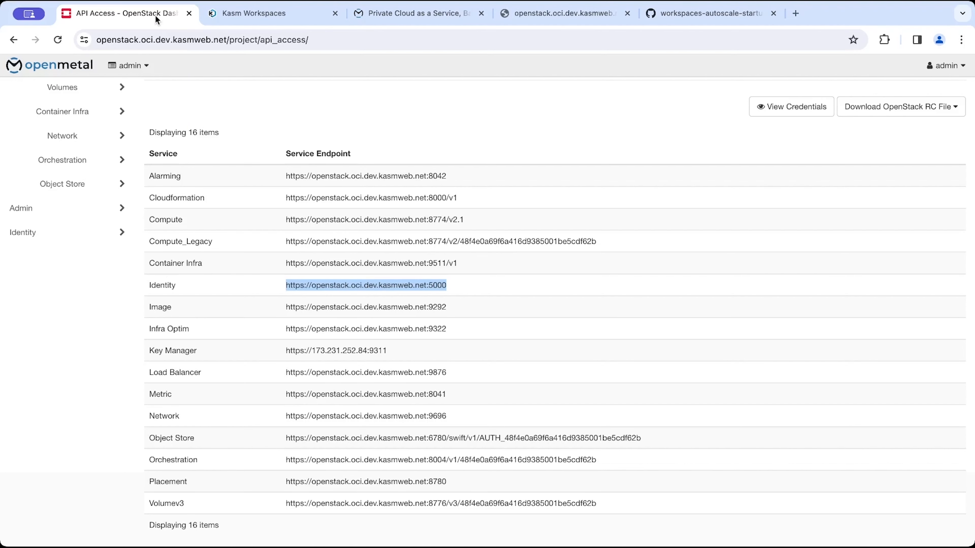
pyautogui.click(84, 40)
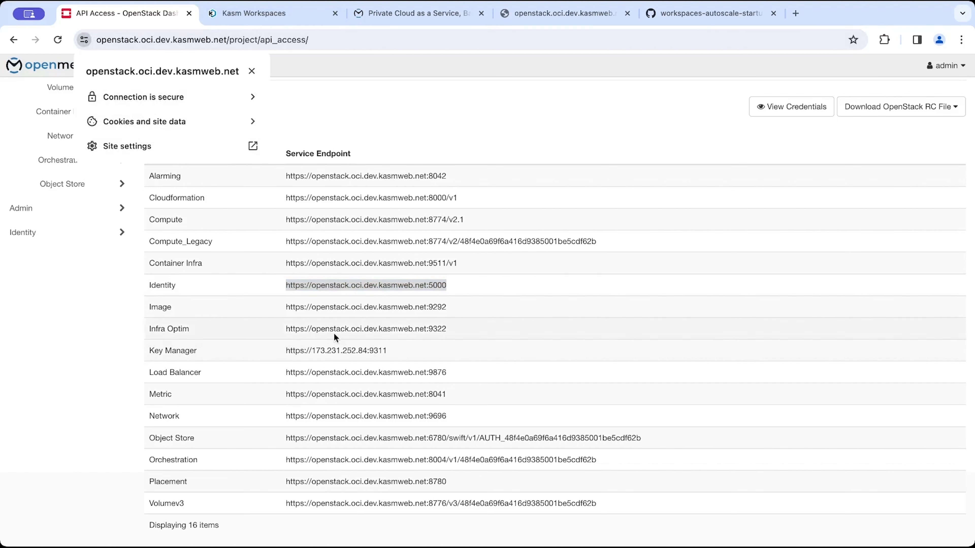
pyautogui.click(338, 311)
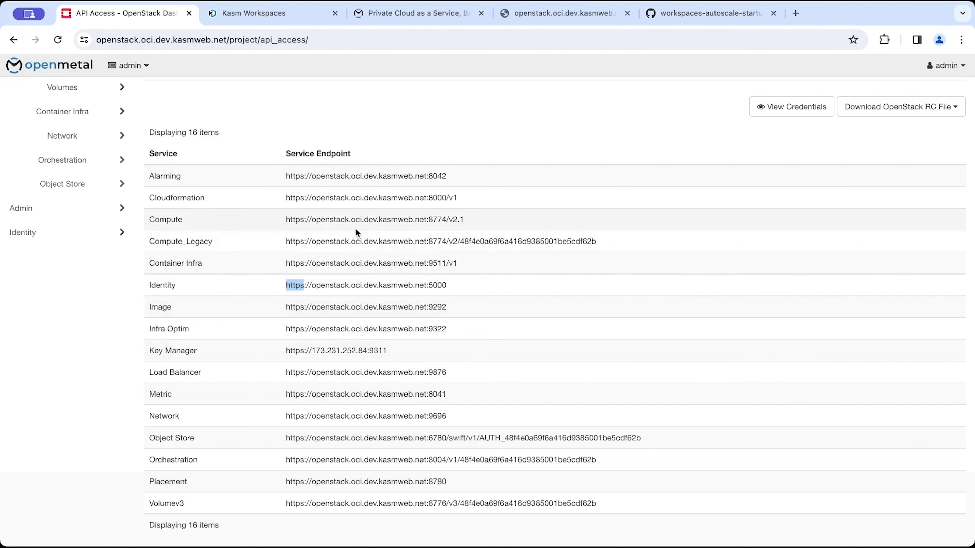
pyautogui.click(278, 20)
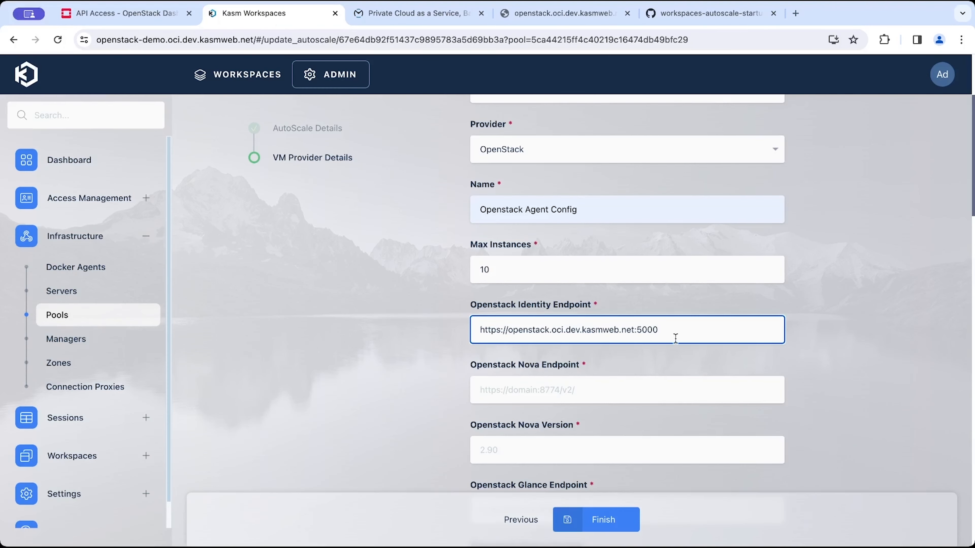
# Copy the Compute service endpoint into the Openstack Nova Endpoint field.
pyautogui.doubleClick(682, 333)
pyautogui.click(614, 400)
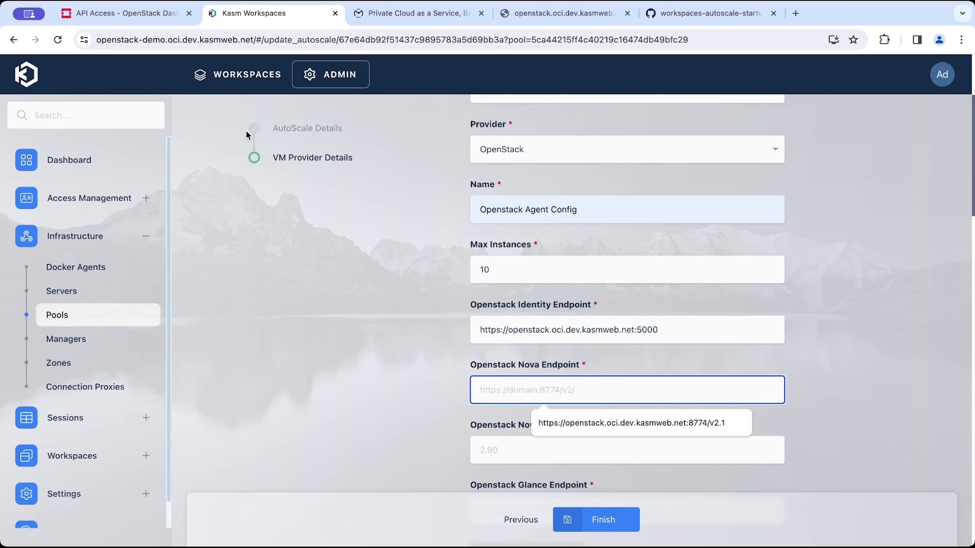
pyautogui.click(167, 17)
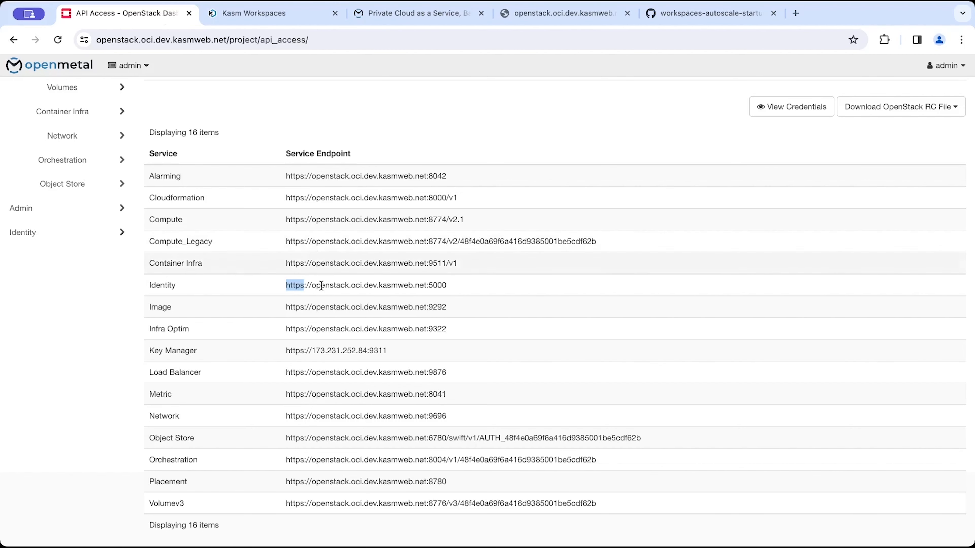
pyautogui.tripleClick(358, 219)
pyautogui.hotkey('ctrl', 'c')
pyautogui.click(281, 13)
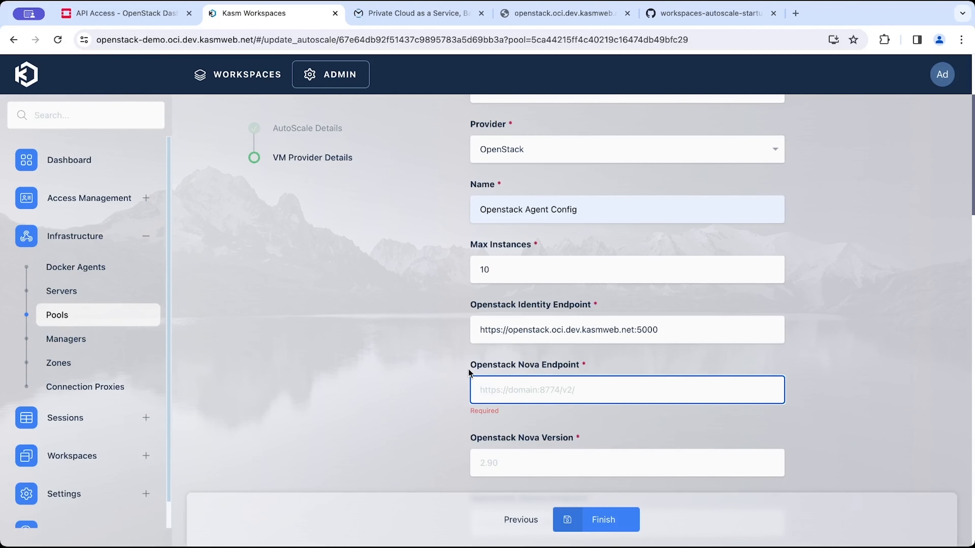
pyautogui.hotkey('ctrl', 'v')
pyautogui.scroll(-2, 541, 412)
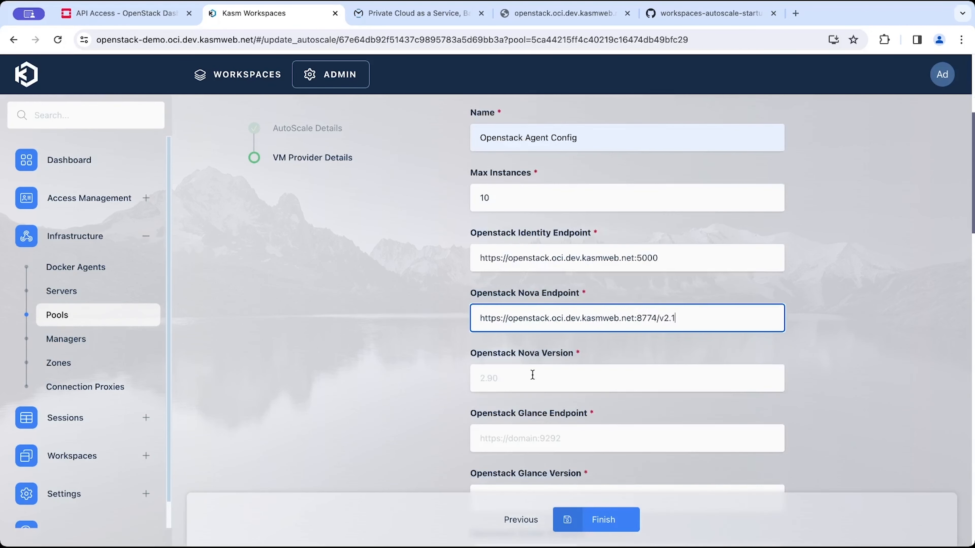
# Look up the Nova API version at the Compute endpoint URL and set Openstack Nova Version to 2.90.
pyautogui.click(531, 375)
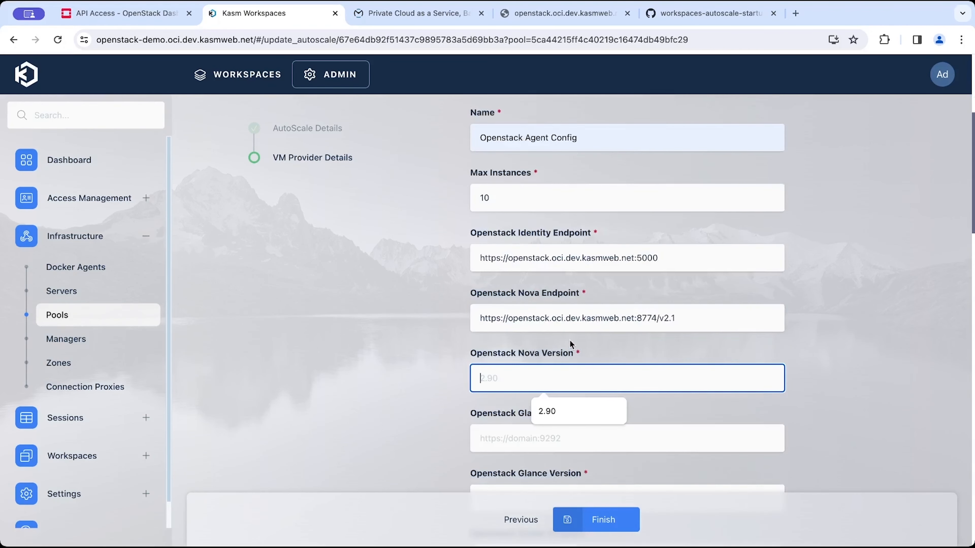
pyautogui.click(404, 347)
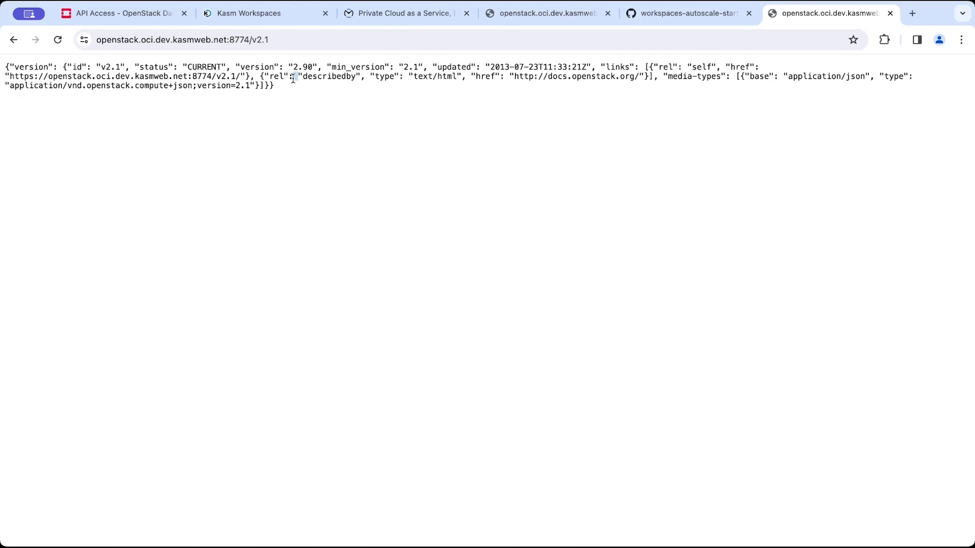
pyautogui.doubleClick(302, 67)
pyautogui.click(288, 71)
pyautogui.moveTo(306, 79); pyautogui.dragTo(78, 68)
pyautogui.click(264, 69)
pyautogui.moveTo(293, 68); pyautogui.dragTo(314, 68)
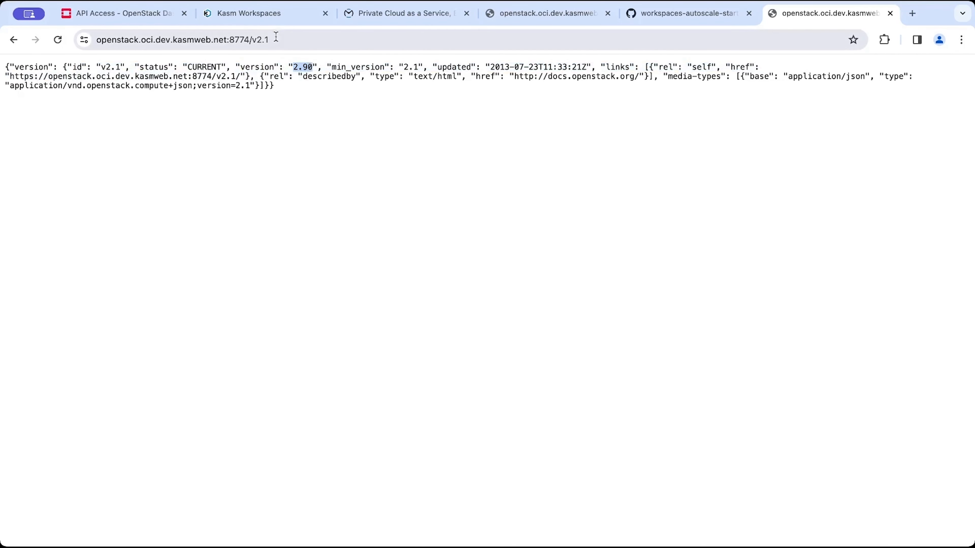
pyautogui.click(275, 15)
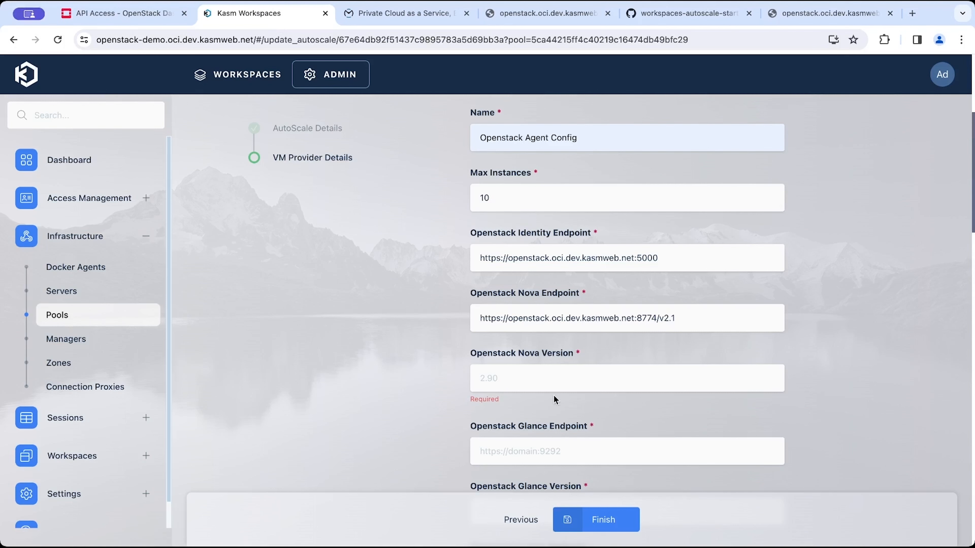
pyautogui.click(576, 381)
pyautogui.click(575, 412)
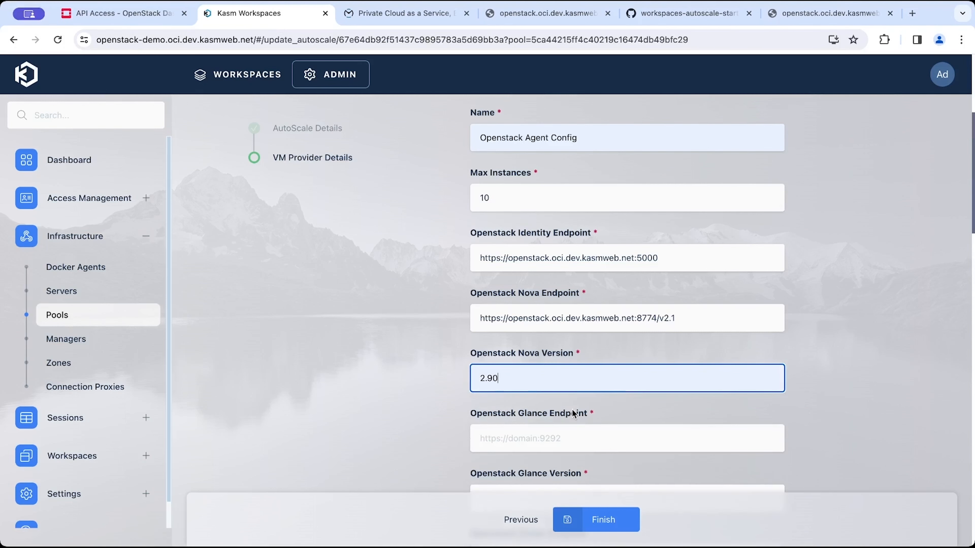
# Copy the Image service endpoint into Openstack Glance Endpoint and set Openstack Glance Version to 2.
pyautogui.click(122, 13)
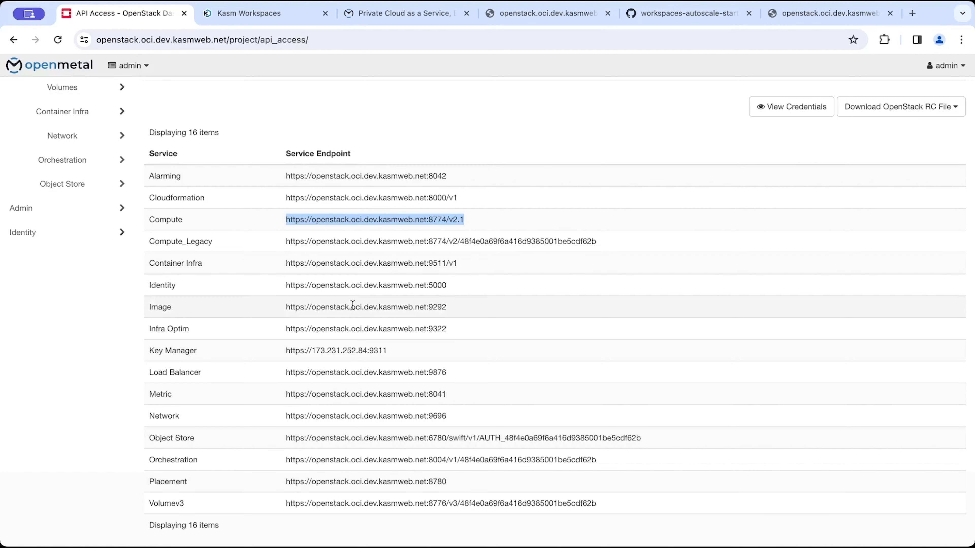
pyautogui.tripleClick(345, 304)
pyautogui.hotkey('ctrl', 'c')
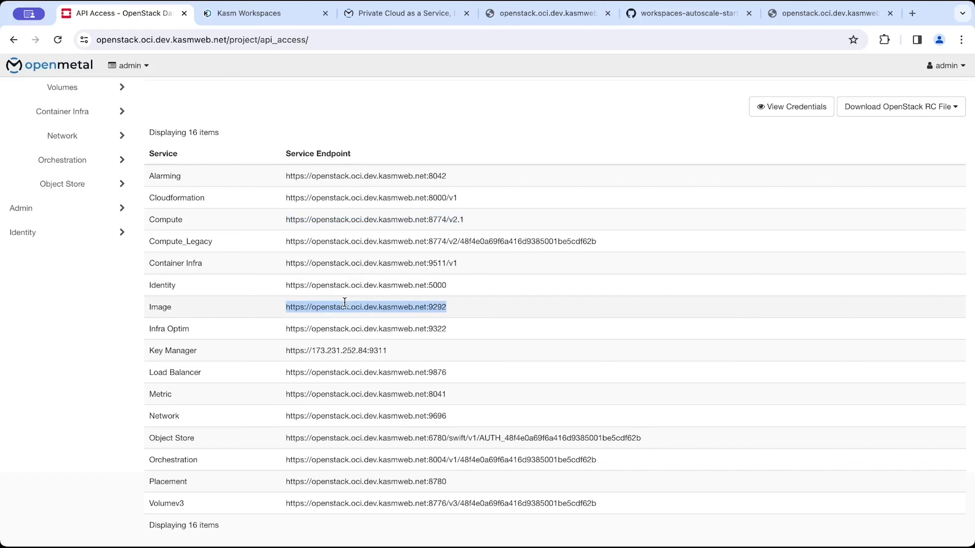
pyautogui.click(265, 11)
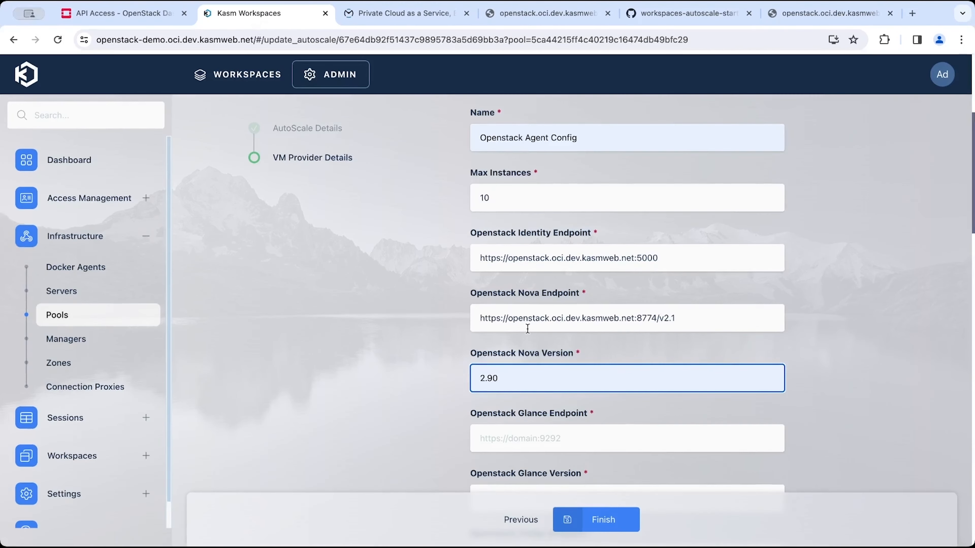
pyautogui.press('Tab')
pyautogui.scroll(-2, 533, 447)
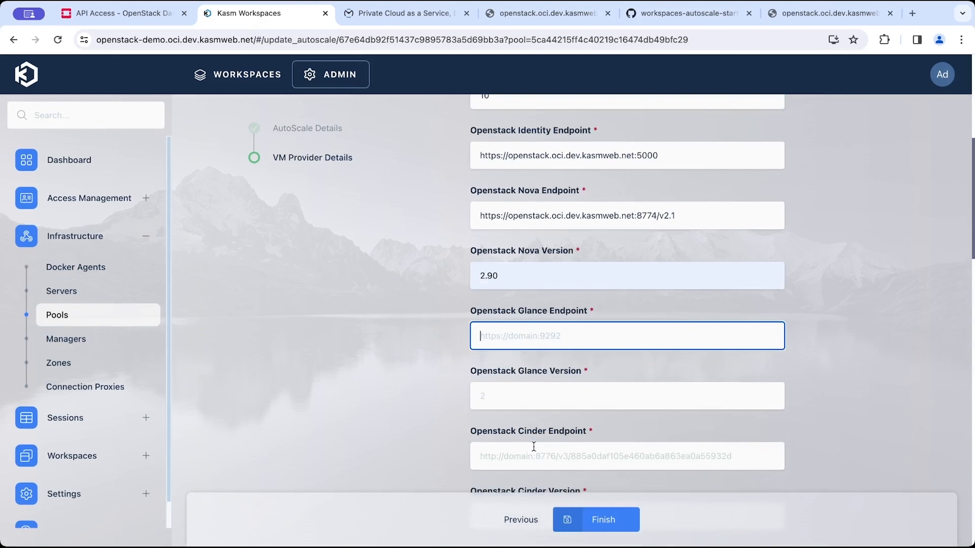
pyautogui.hotkey('ctrl', 'v')
pyautogui.press('Tab')
pyautogui.write('2')
pyautogui.press('Tab')
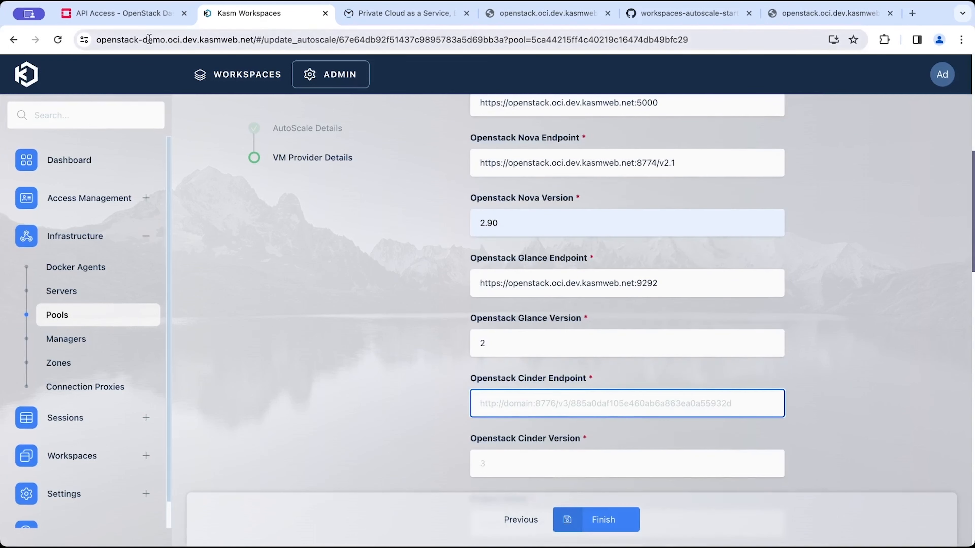
# Copy the Volumev3 service endpoint into Openstack Cinder Endpoint and set Openstack Cinder Version to 3.
pyautogui.click(161, 18)
pyautogui.tripleClick(365, 504)
pyautogui.press('super+c')
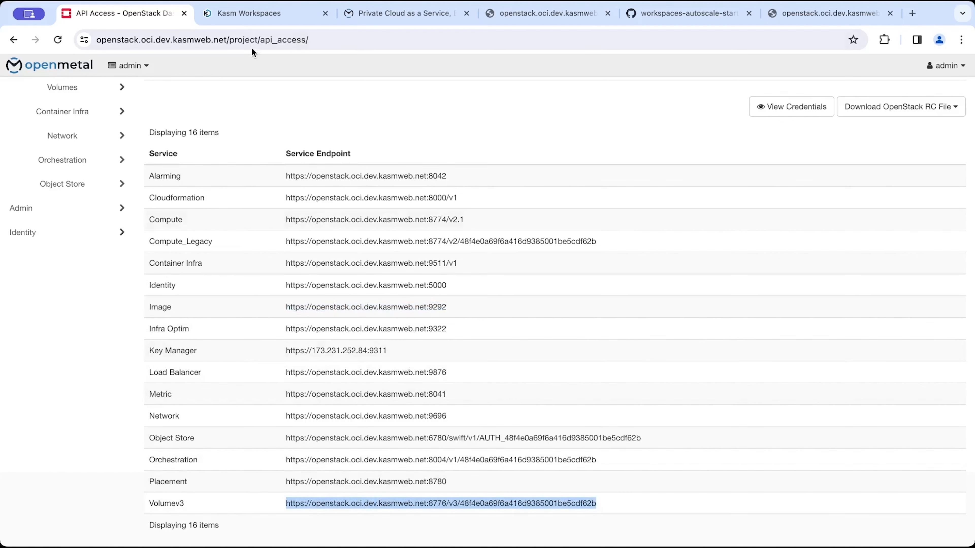
pyautogui.click(265, 14)
pyautogui.press('super+v')
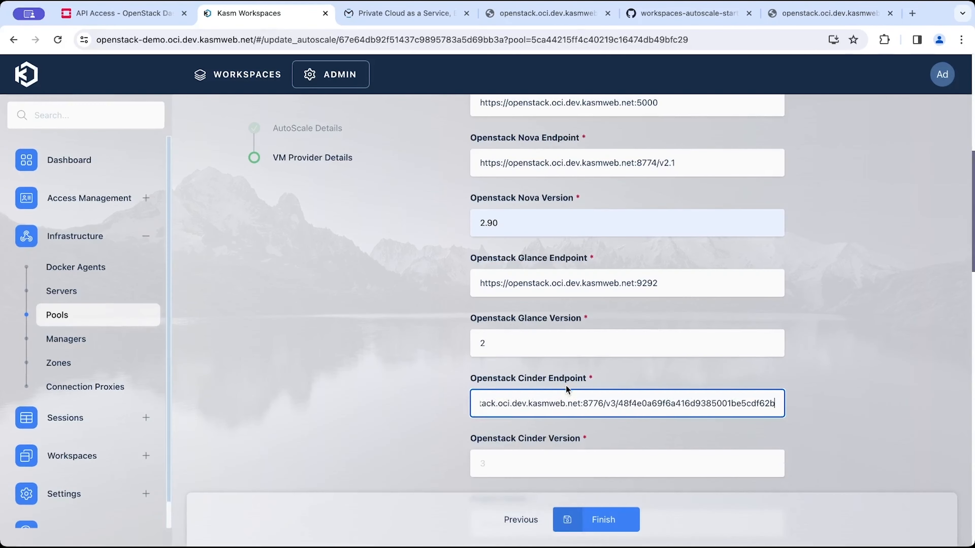
pyautogui.scroll(-2, 566, 386)
pyautogui.click(566, 388)
pyautogui.write('3')
pyautogui.click(463, 431)
pyautogui.scroll(-2, 451, 471)
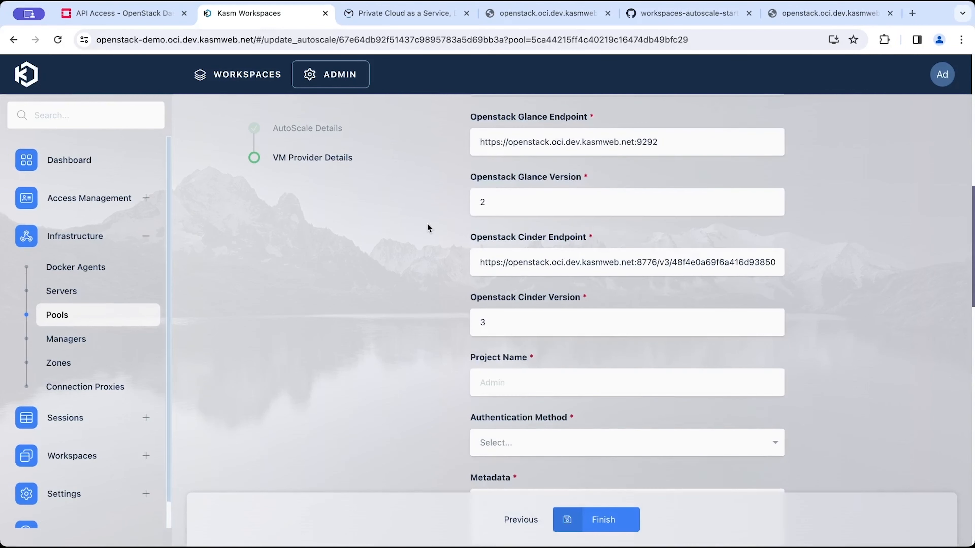
# Check the dashboard's project name and set Project Name to admin and Authentication Method to User.
pyautogui.click(123, 14)
pyautogui.scroll(3, 219, 180)
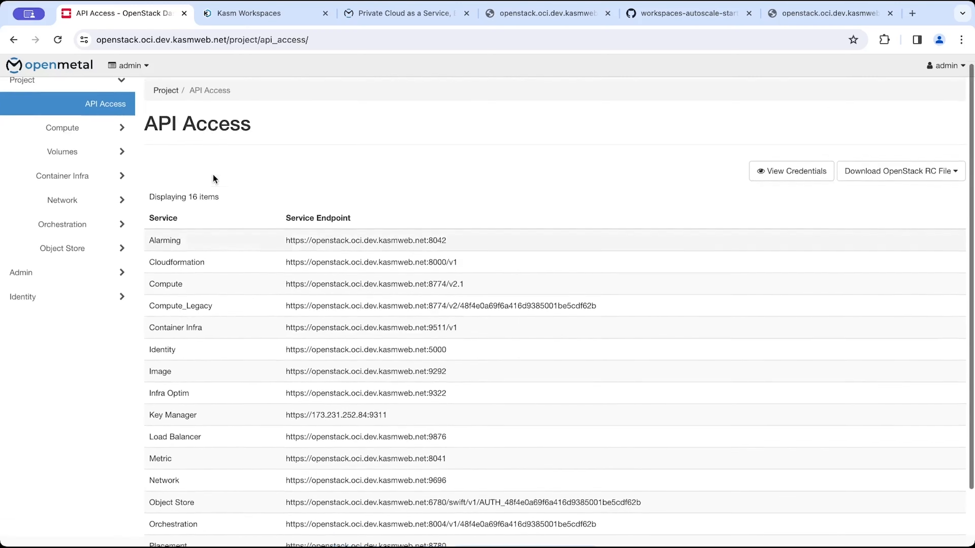
pyautogui.click(124, 64)
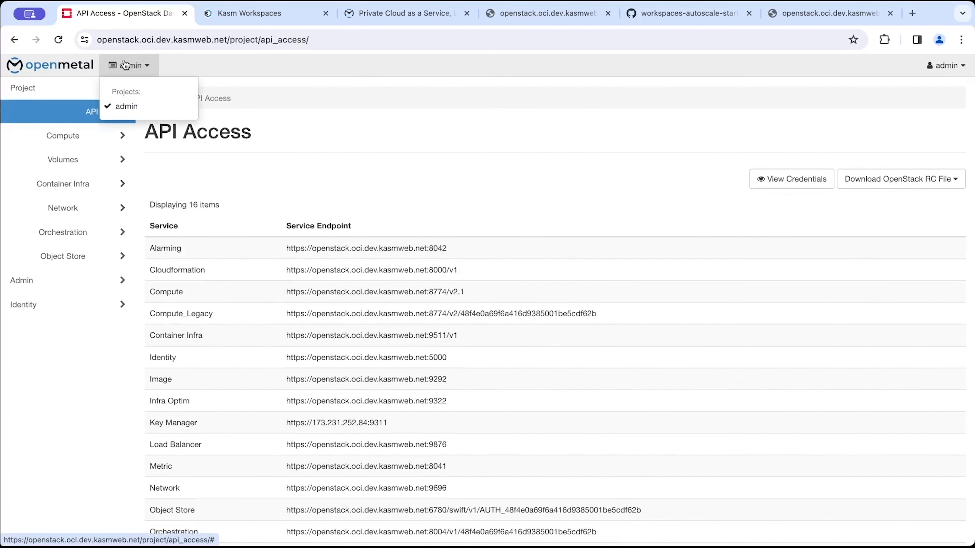
pyautogui.click(236, 16)
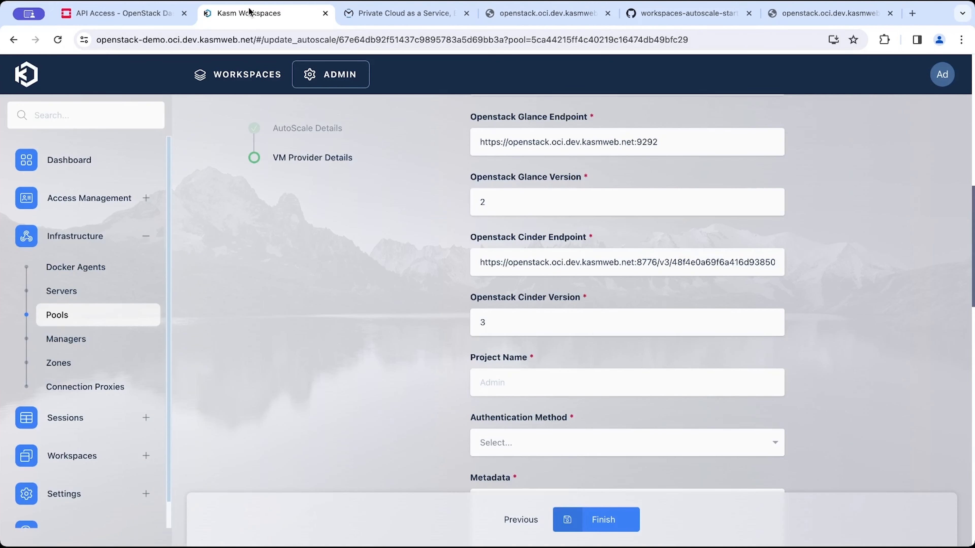
pyautogui.click(586, 381)
pyautogui.write('admin')
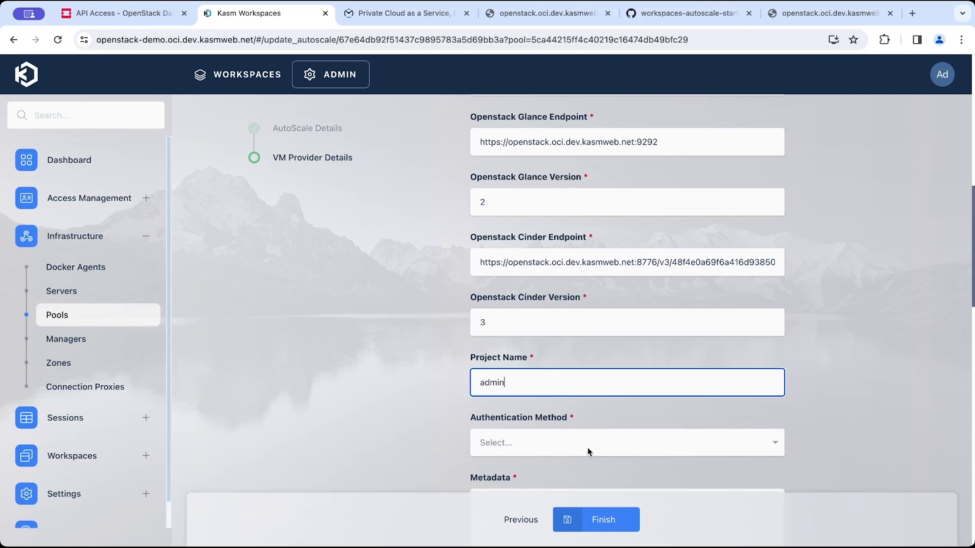
pyautogui.click(604, 436)
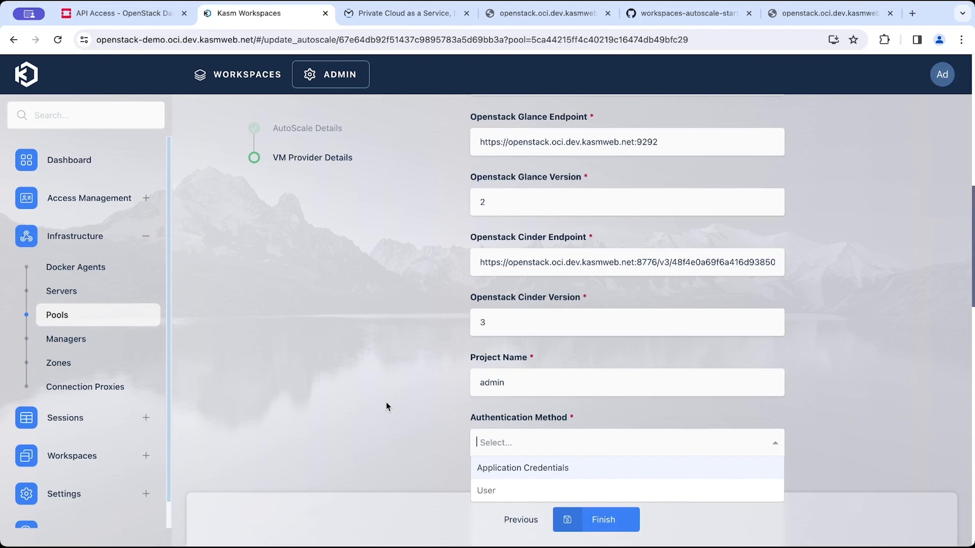
pyautogui.click(487, 491)
pyautogui.scroll(-5, 453, 407)
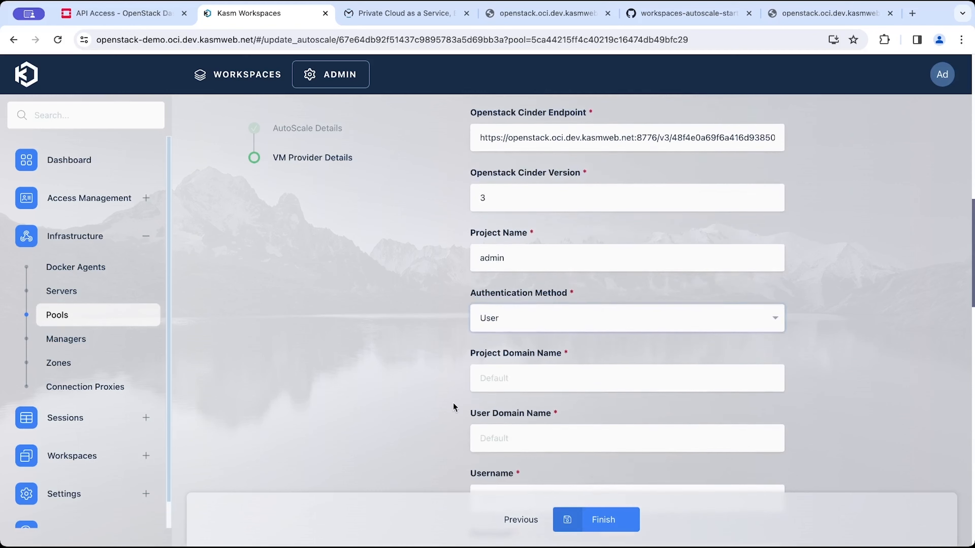
# Inspect the domain name fields and the dashboard's API Access credential download options.
pyautogui.click(520, 302)
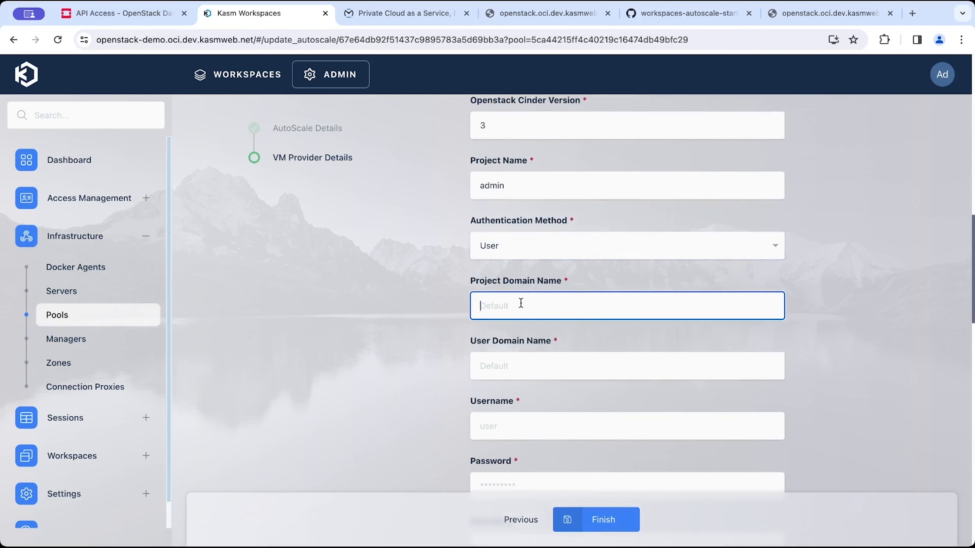
pyautogui.click(514, 362)
pyautogui.scroll(-1, 503, 390)
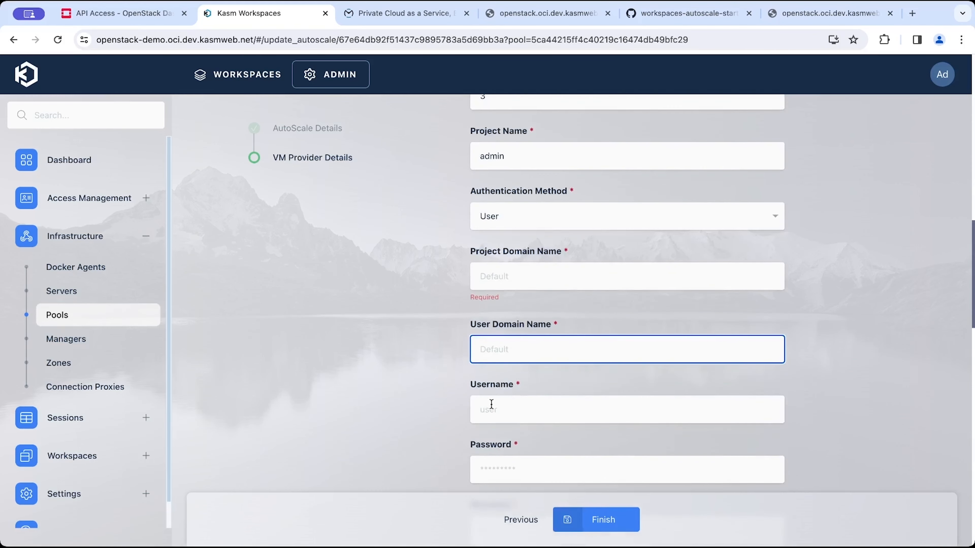
pyautogui.click(123, 13)
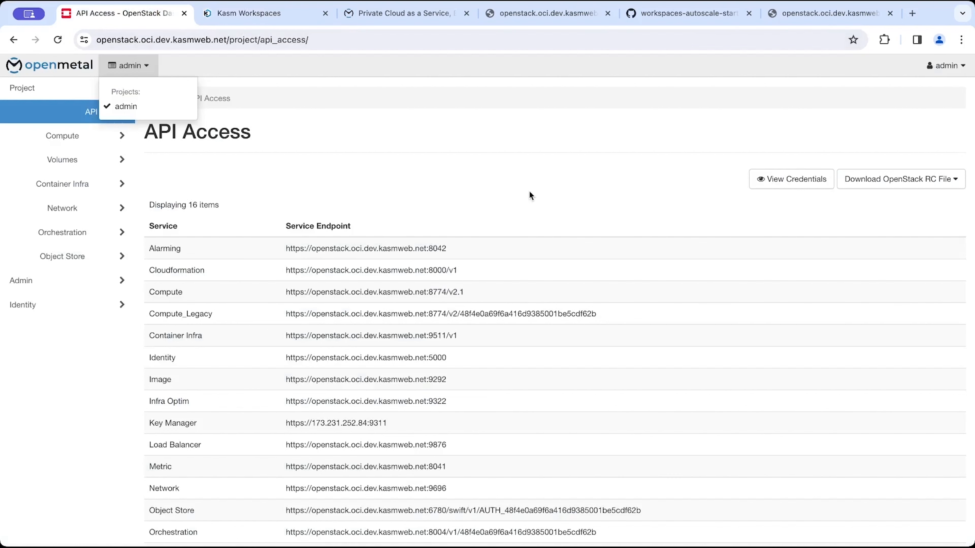
pyautogui.click(281, 220)
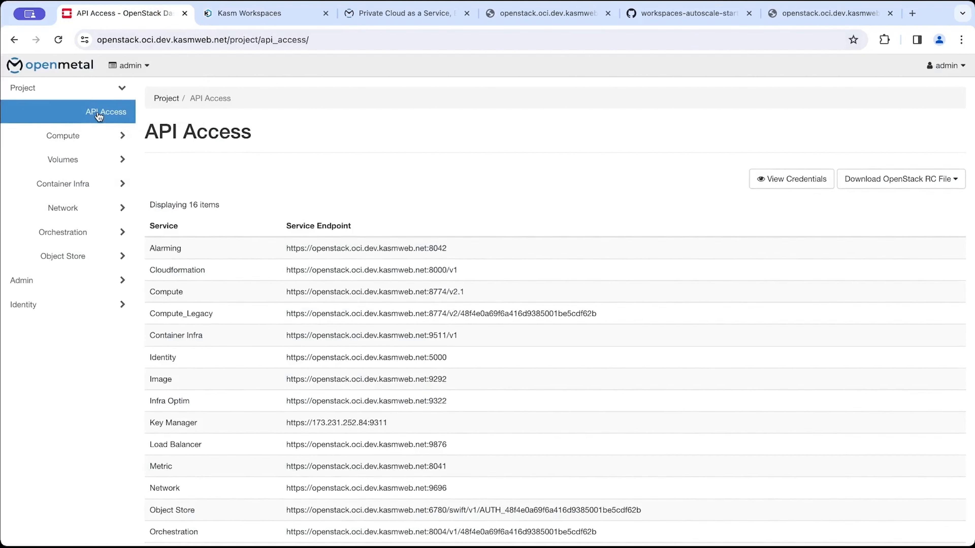
pyautogui.click(867, 185)
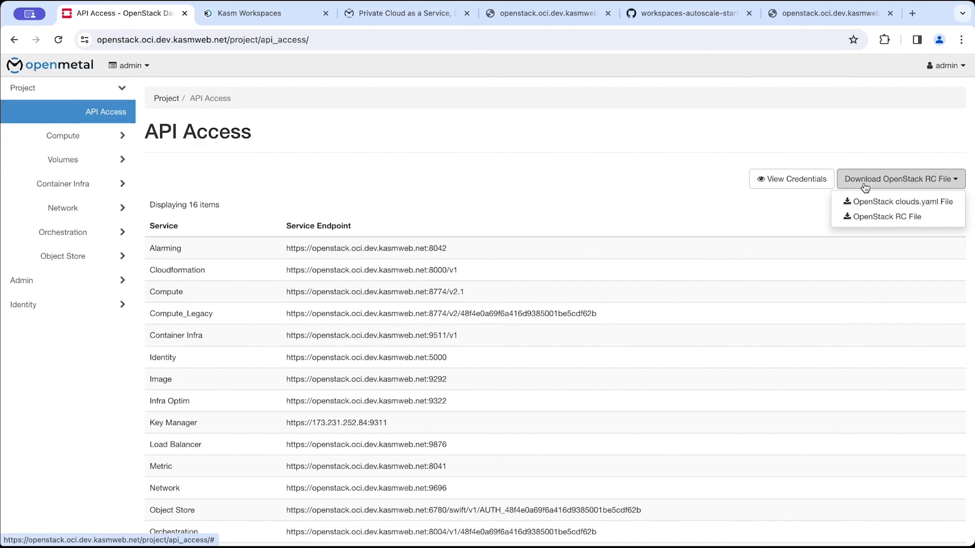
# Set the Authentication Method to Application Credentials.
pyautogui.click(259, 16)
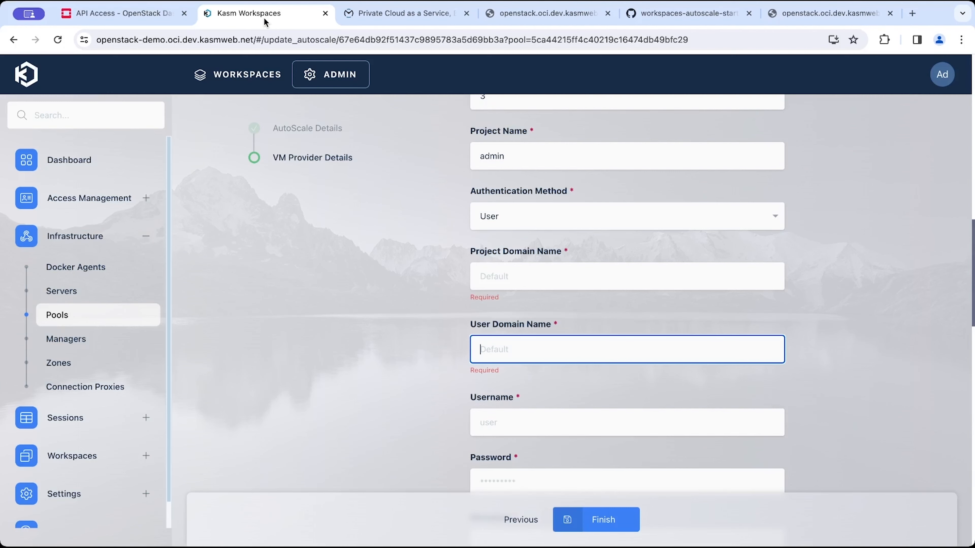
pyautogui.click(576, 226)
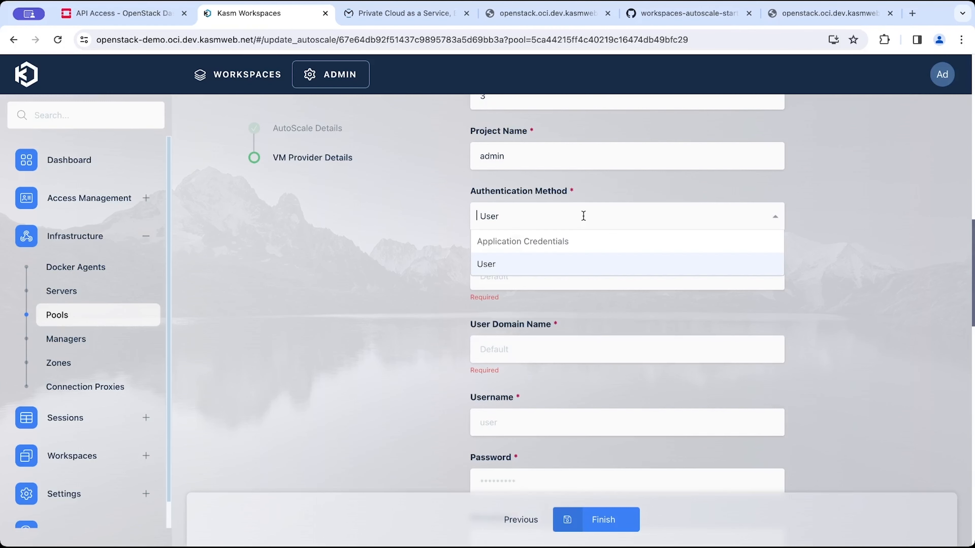
pyautogui.click(562, 244)
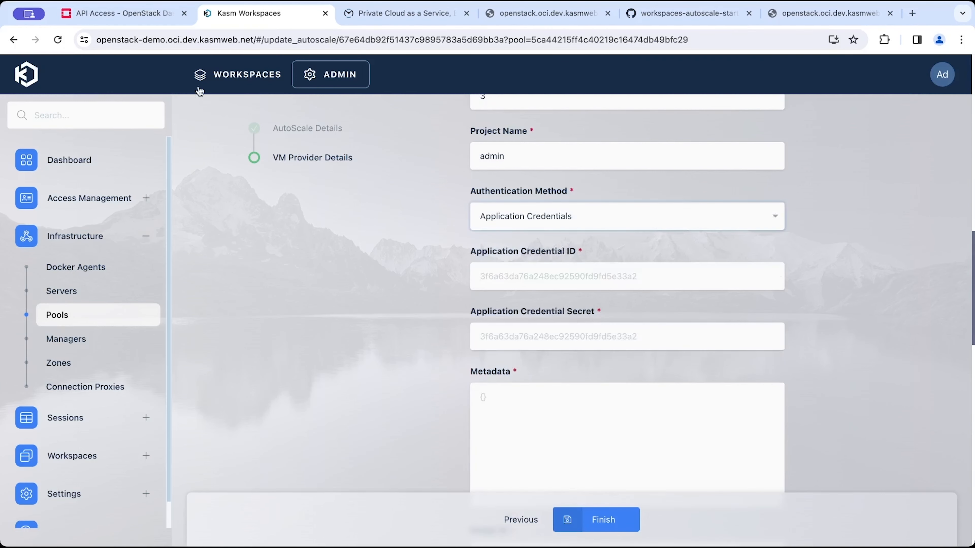
# Open Identity's Application Credentials on the dashboard and delete the existing Kasm Autoscale credential.
pyautogui.click(123, 13)
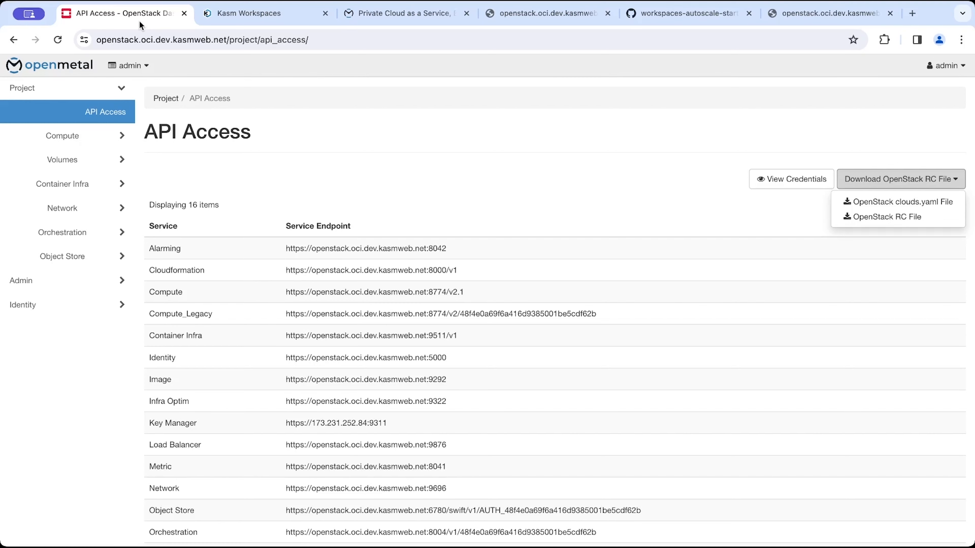
pyautogui.click(68, 310)
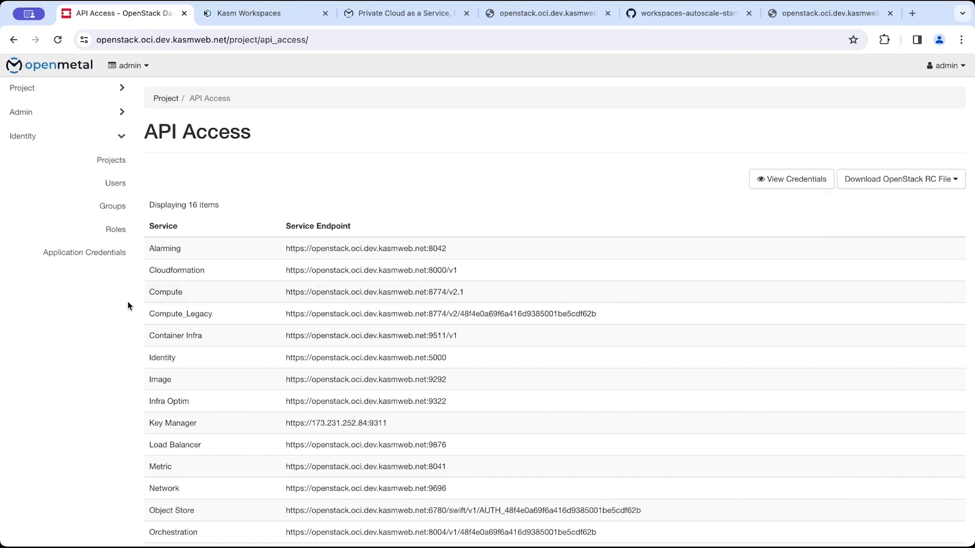
pyautogui.click(74, 113)
pyautogui.click(66, 304)
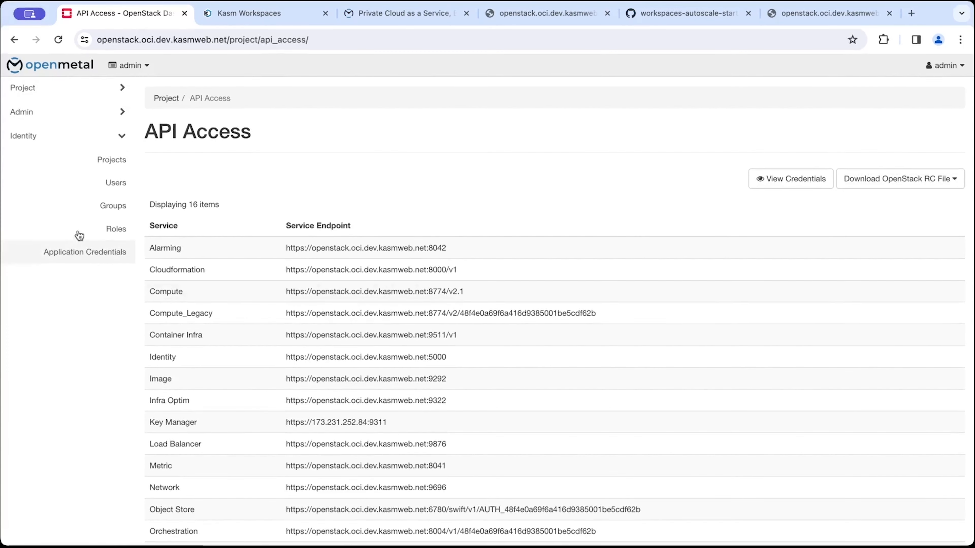
pyautogui.click(96, 252)
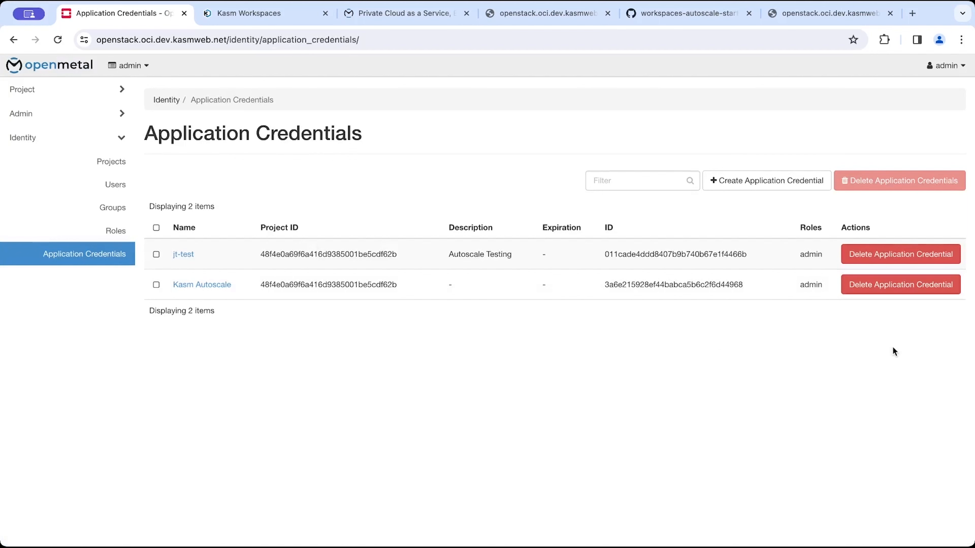
pyautogui.click(911, 291)
pyautogui.click(612, 168)
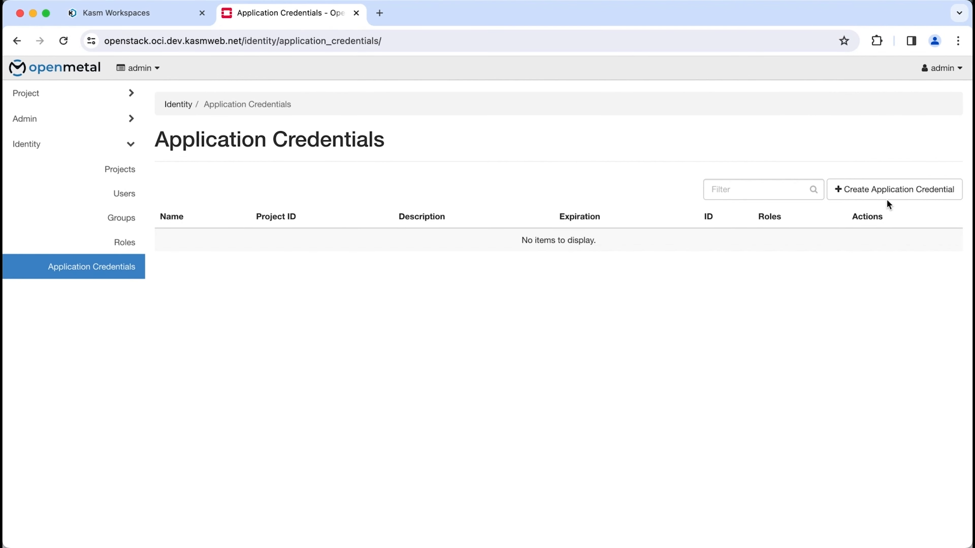
# Start a new application credential named Kasm Autoscale, described as Kasm autoscale credentials, with the admin role.
pyautogui.click(893, 200)
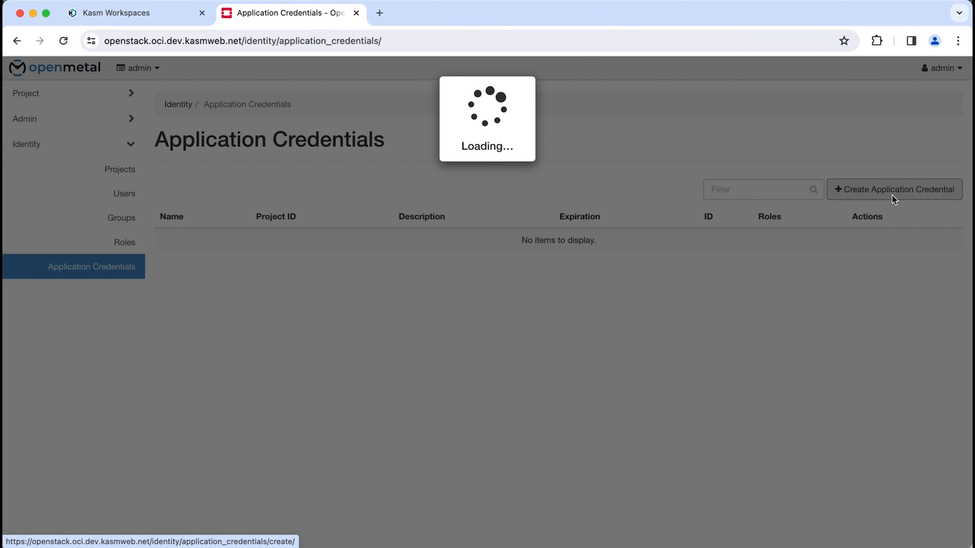
pyautogui.write('Kasm Autoscale')
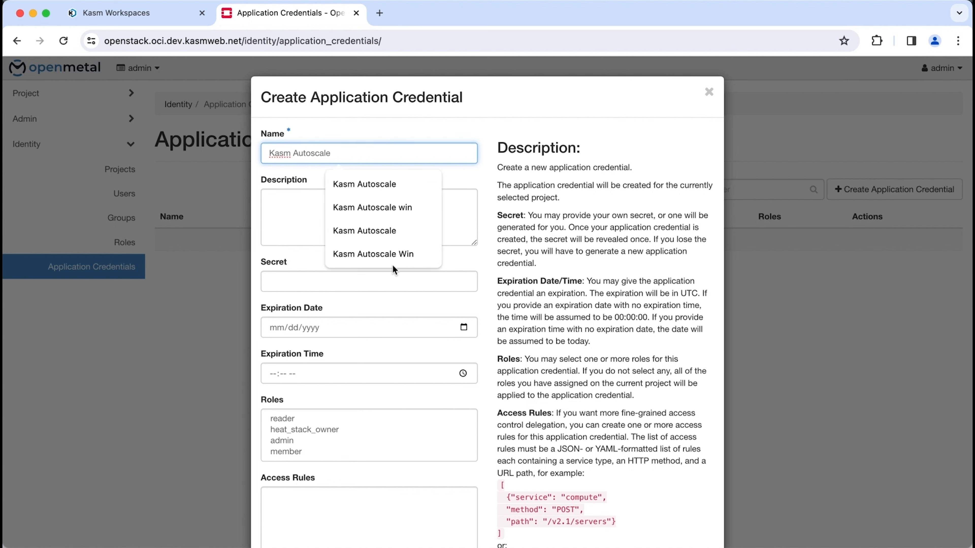
pyautogui.click(305, 226)
pyautogui.write('Kasm')
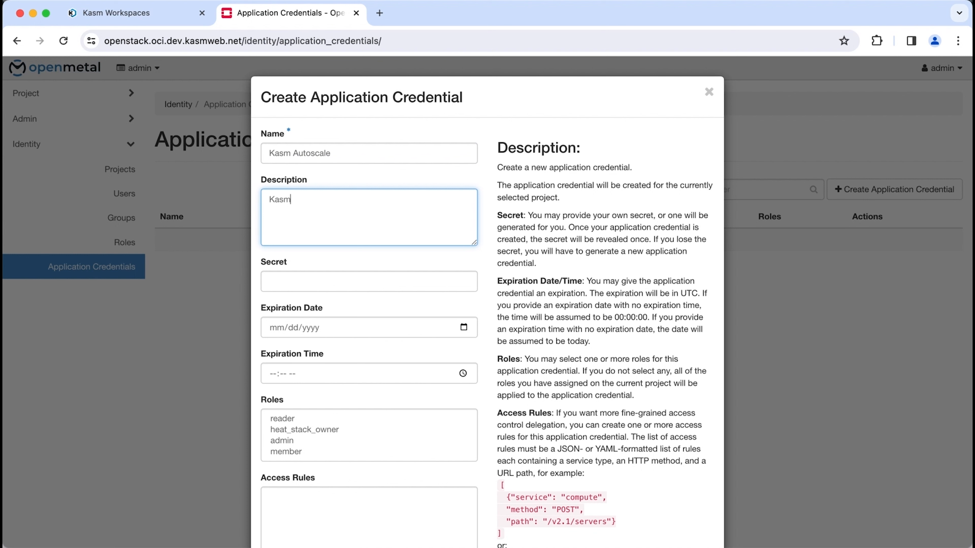
pyautogui.write(' autoscale credentials')
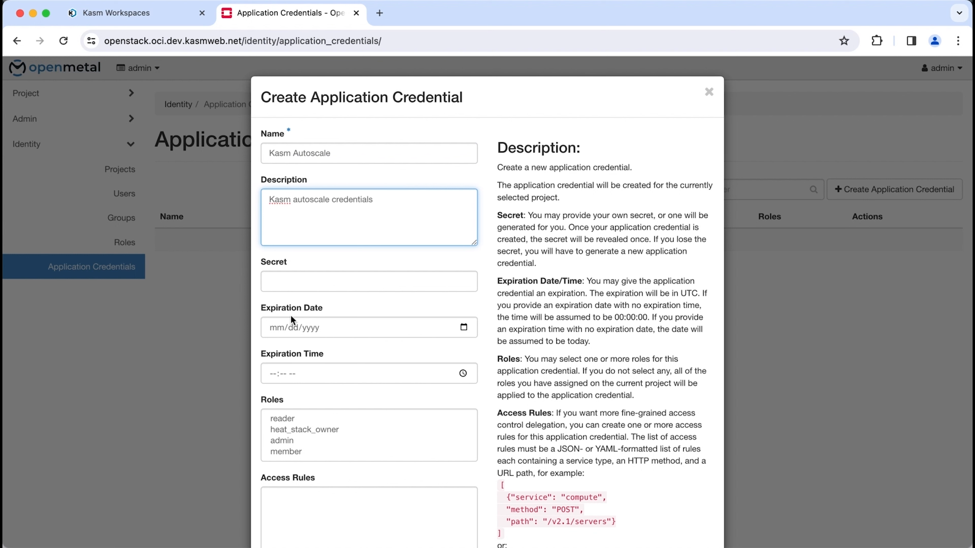
pyautogui.click(282, 441)
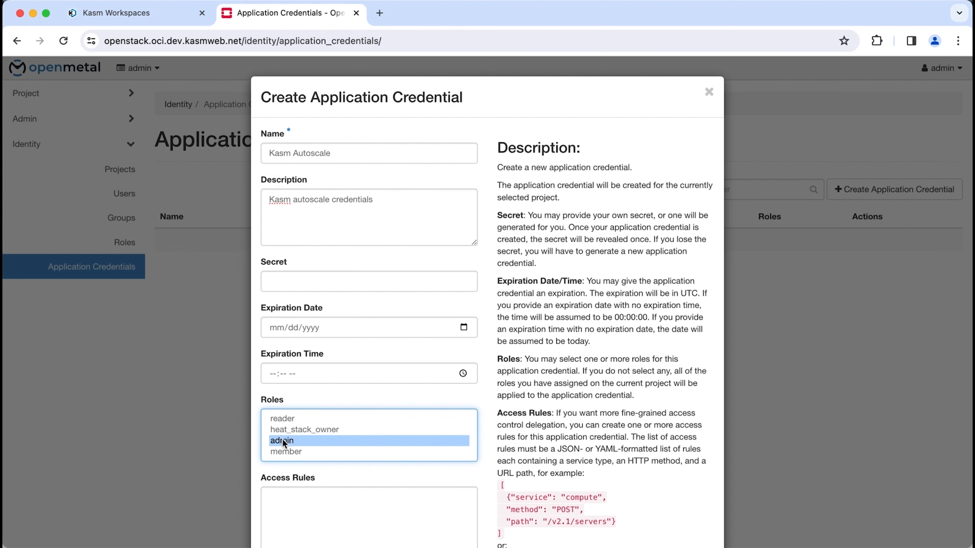
# Paste the prepared access rules into the credential's Access Rules.
pyautogui.scroll(-2, 290, 382)
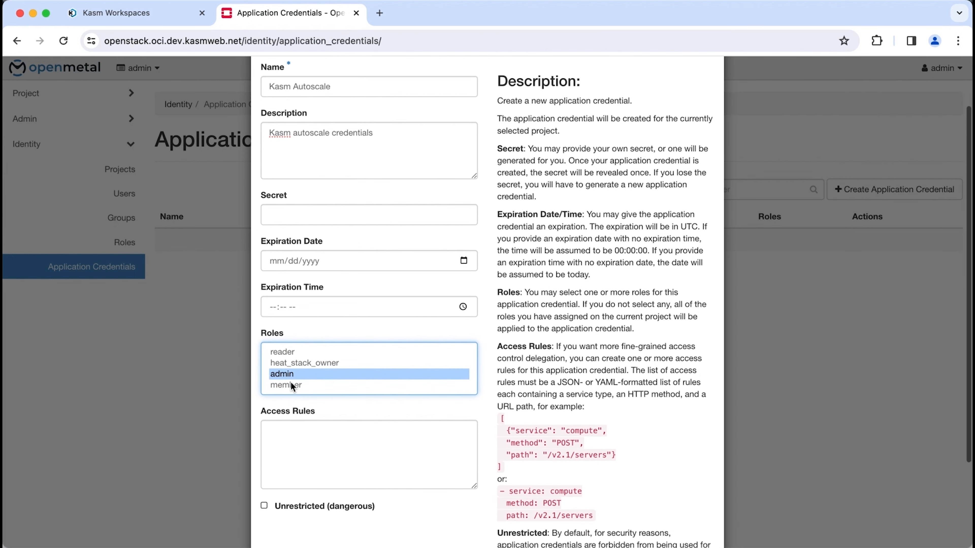
pyautogui.click(337, 440)
pyautogui.scroll(-1, 337, 440)
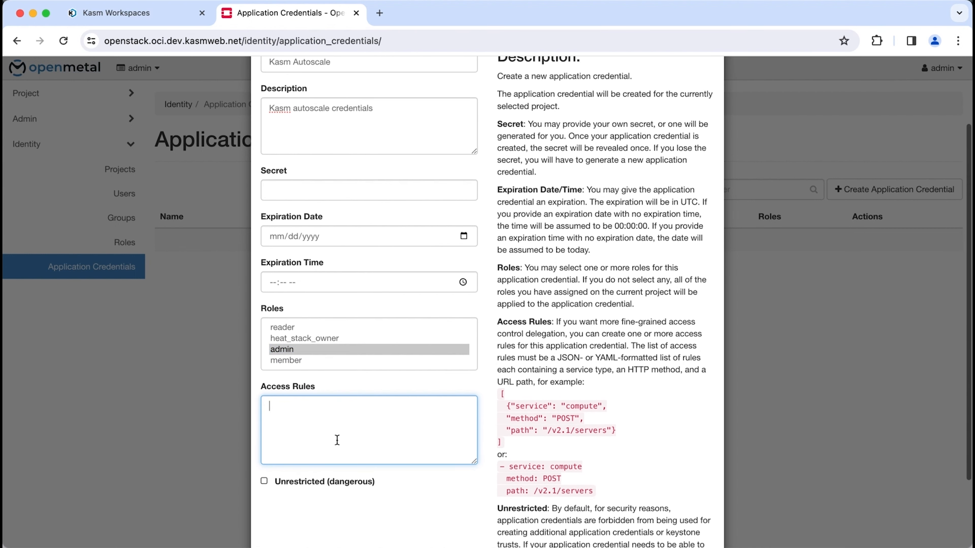
pyautogui.scroll(-1, 360, 391)
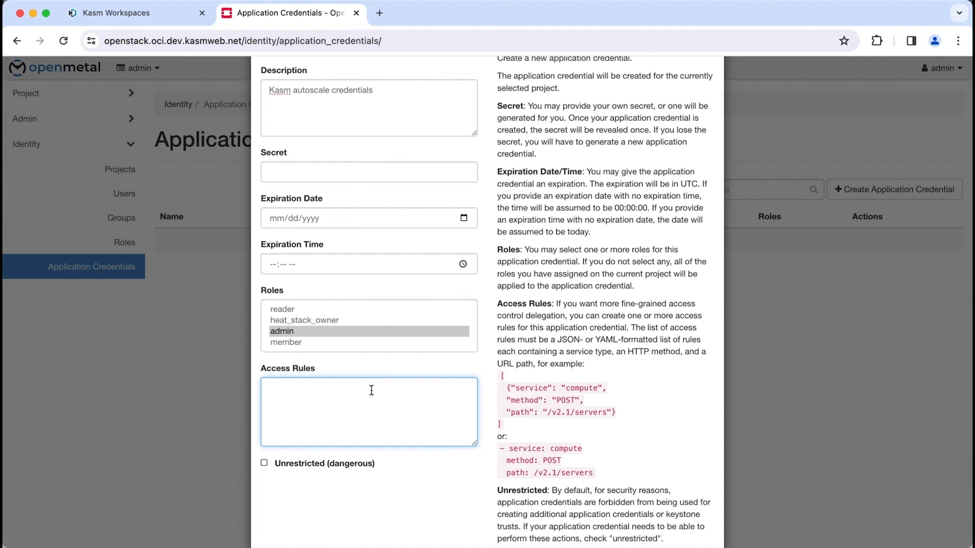
pyautogui.press('super+v')
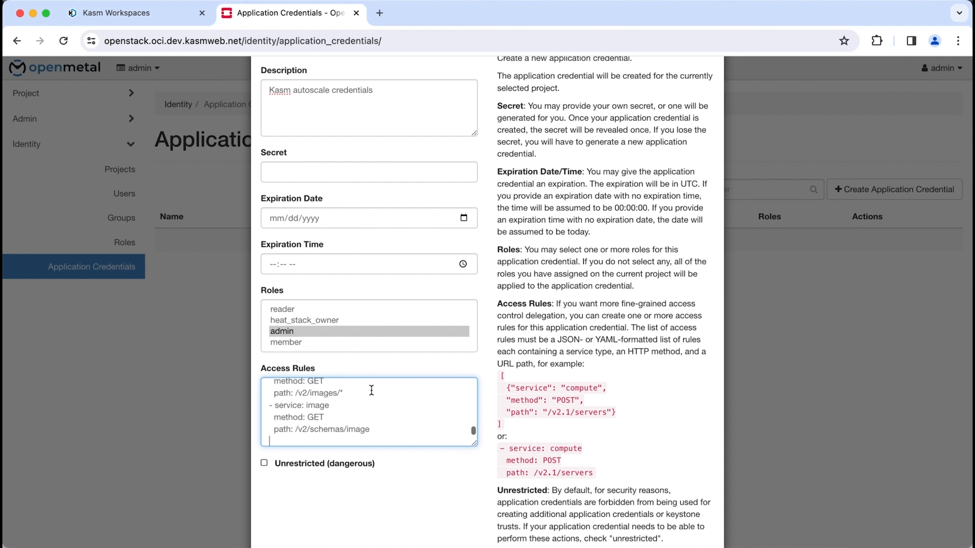
# Review the pasted access rules and create the application credential.
pyautogui.scroll(10, 372, 390)
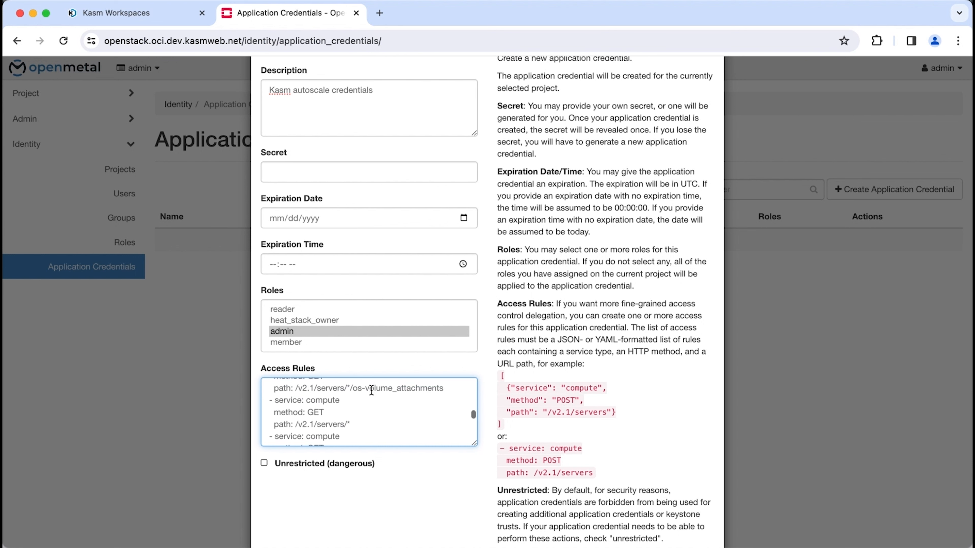
pyautogui.scroll(3, 372, 390)
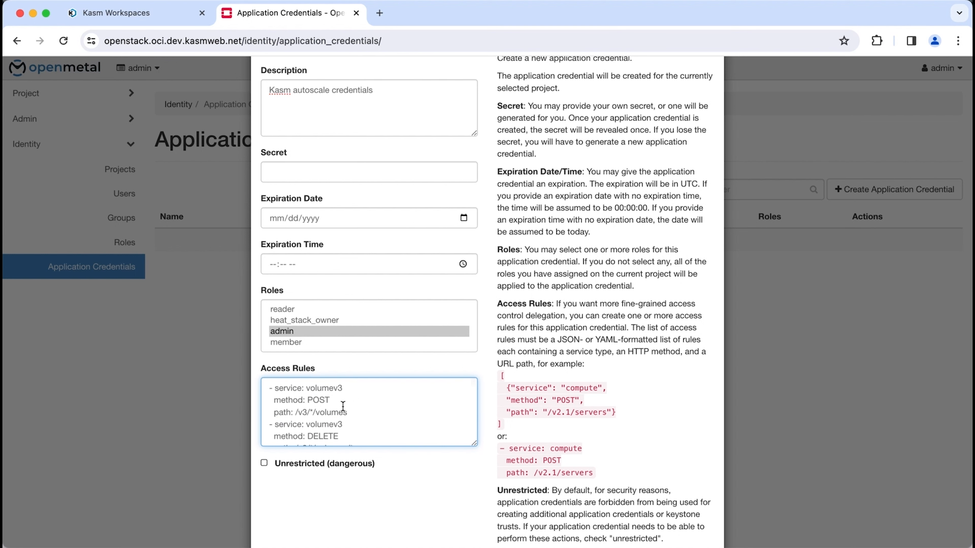
pyautogui.doubleClick(335, 413)
pyautogui.click(304, 401)
pyautogui.scroll(-5, 296, 390)
pyautogui.scroll(-3, 595, 441)
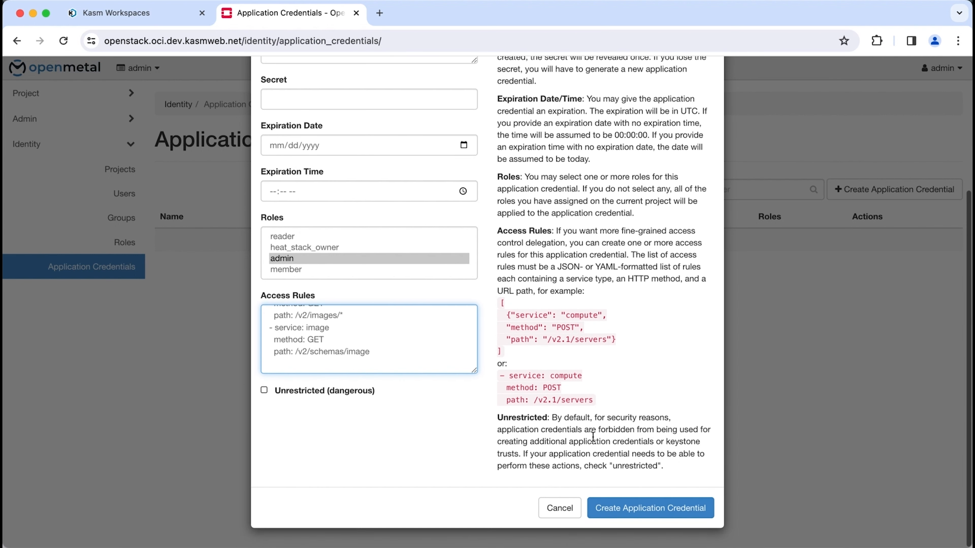
pyautogui.click(650, 508)
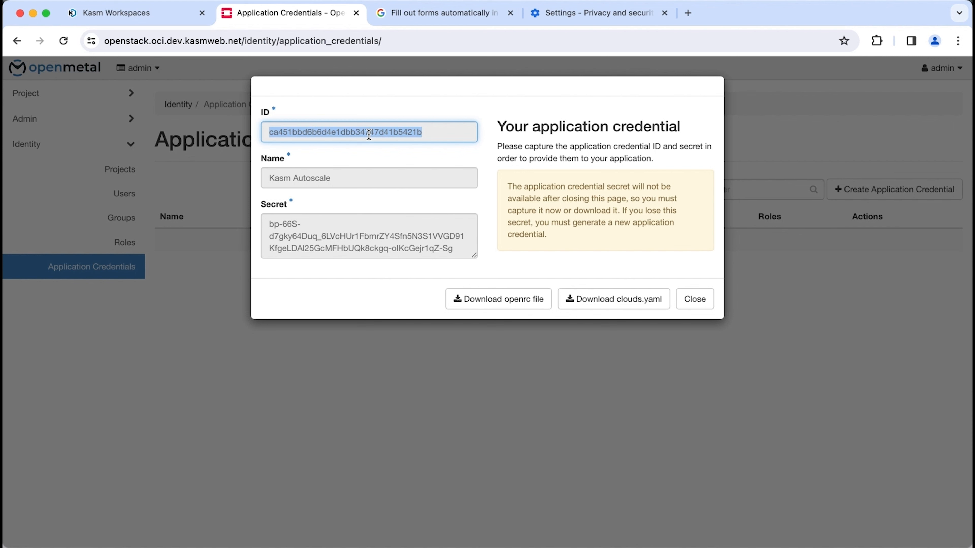
# Copy the new credential's ID into Application Credential ID in the Kasm form.
pyautogui.doubleClick(368, 134)
pyautogui.hotkey('ctrl', 'c')
pyautogui.click(177, 18)
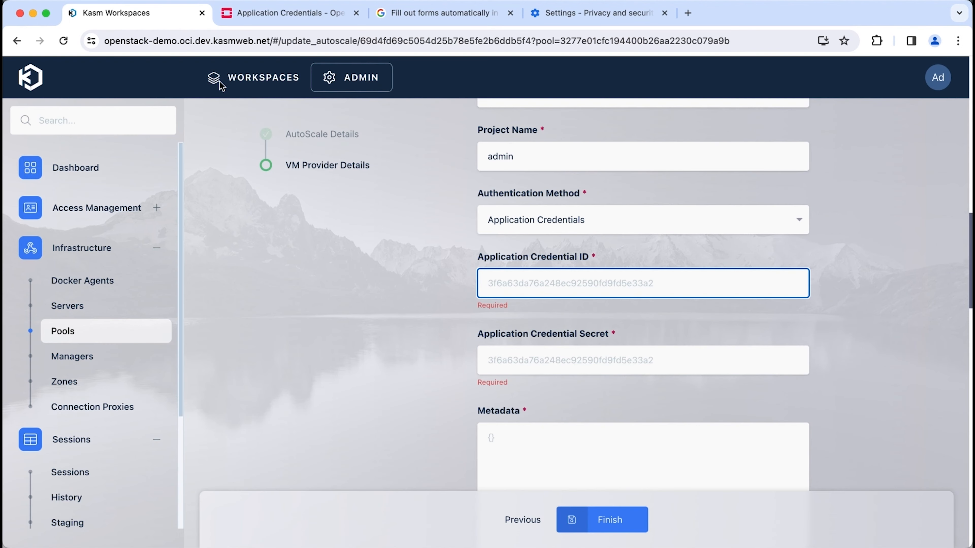
pyautogui.hotkey('ctrl', 'v')
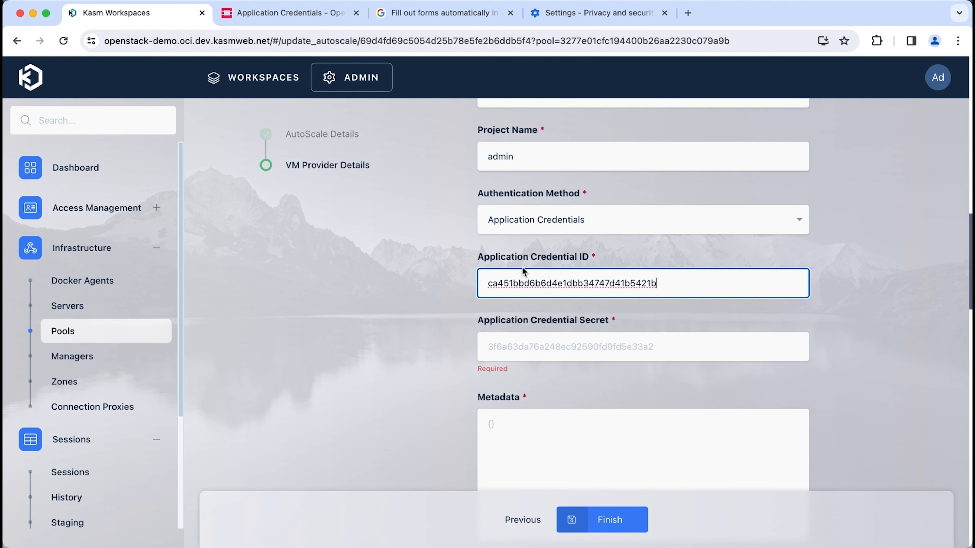
# Copy the generated credential secret into Application Credential Secret.
pyautogui.click(293, 23)
pyautogui.tripleClick(298, 218)
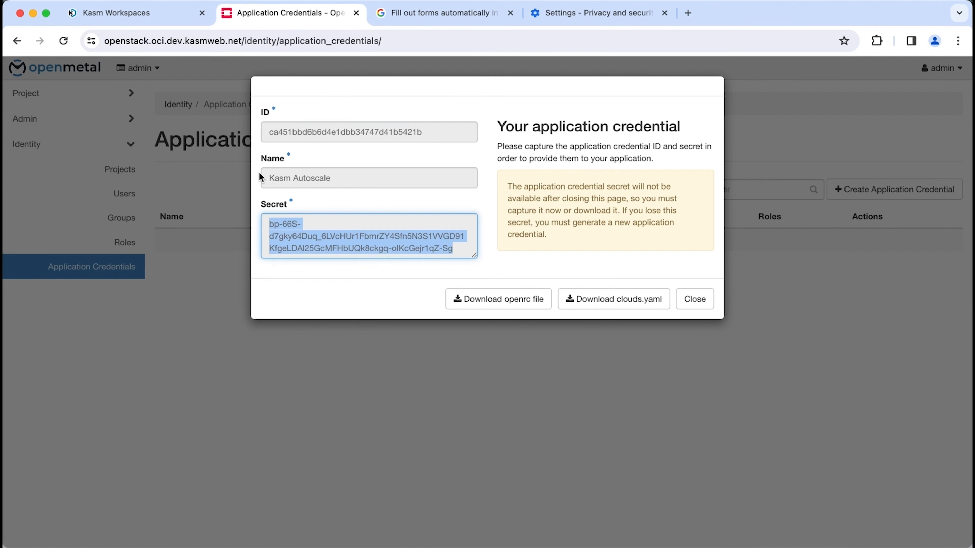
pyautogui.click(159, 15)
pyautogui.click(540, 338)
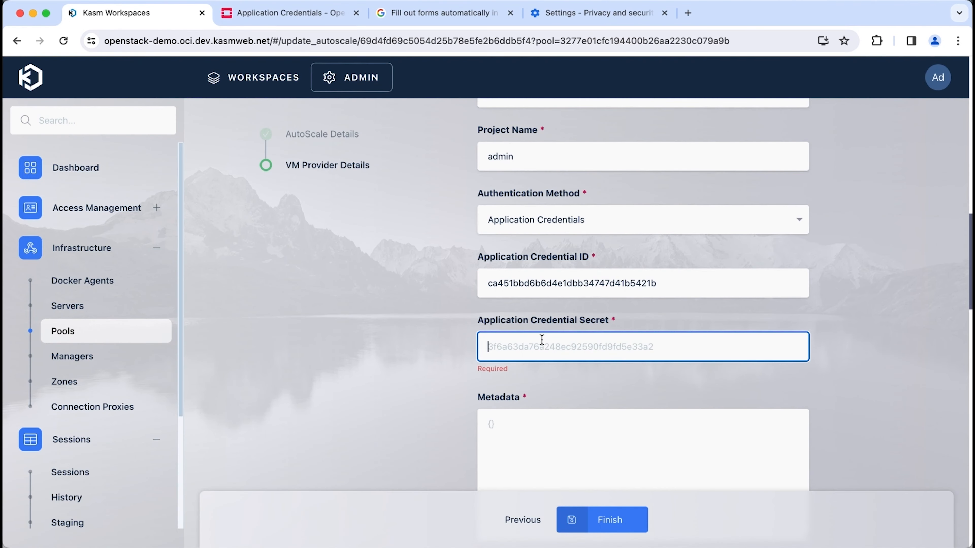
pyautogui.press('super+v')
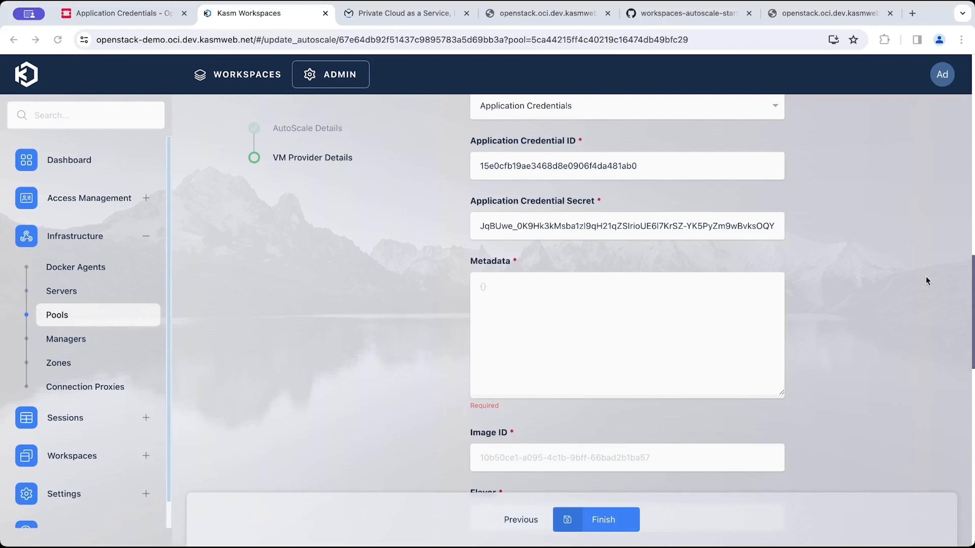
# Enter {} as the Metadata.
pyautogui.click(675, 281)
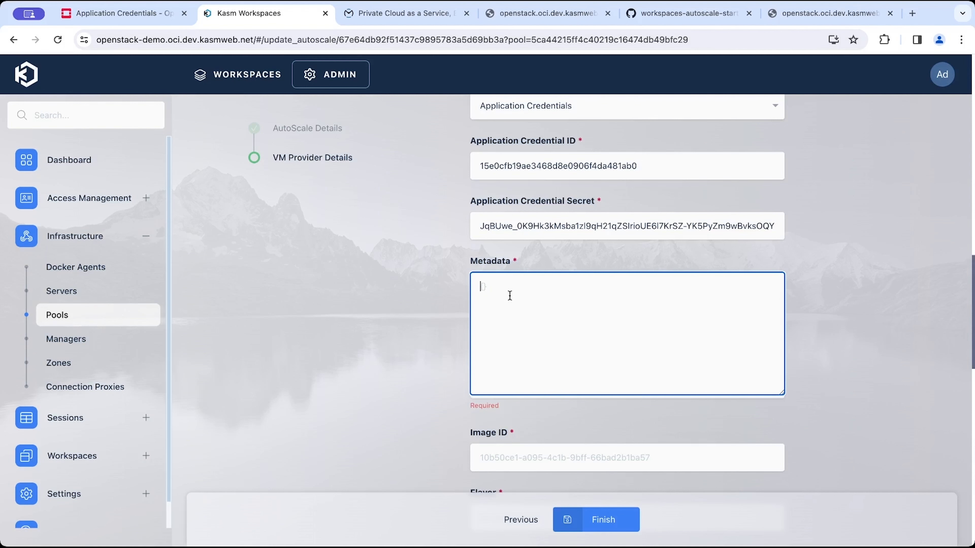
pyautogui.write('{}')
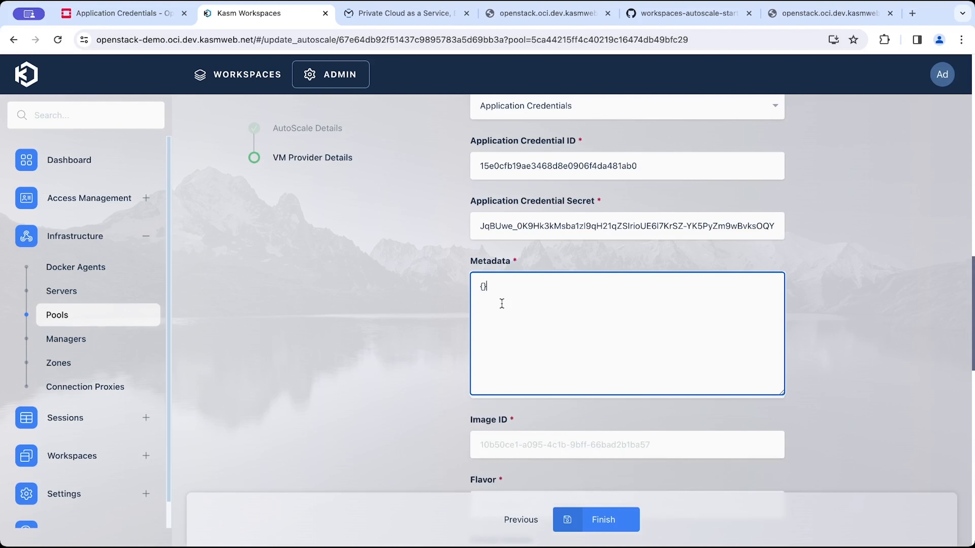
# Close the application credential dialog in the OpenStack dashboard.
pyautogui.scroll(-2, 466, 264)
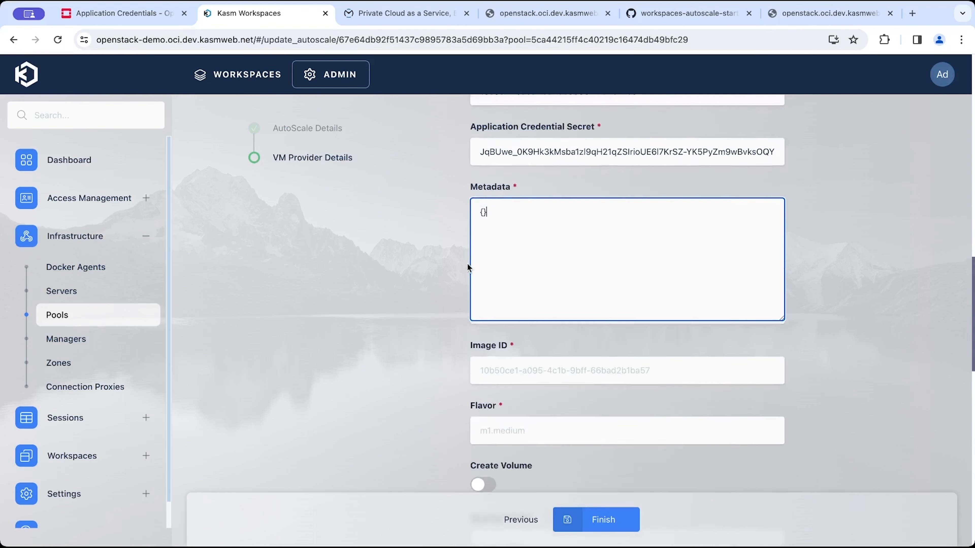
pyautogui.click(507, 372)
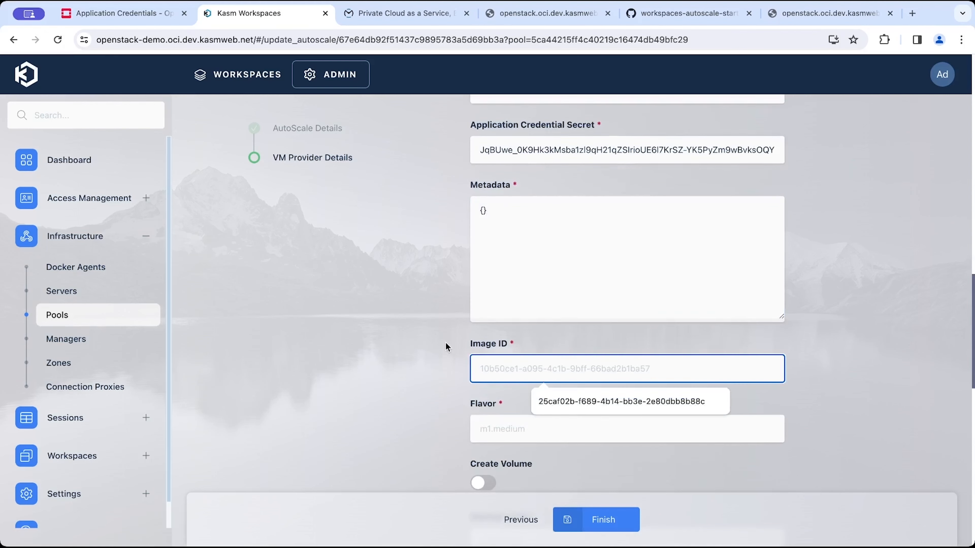
pyautogui.click(123, 13)
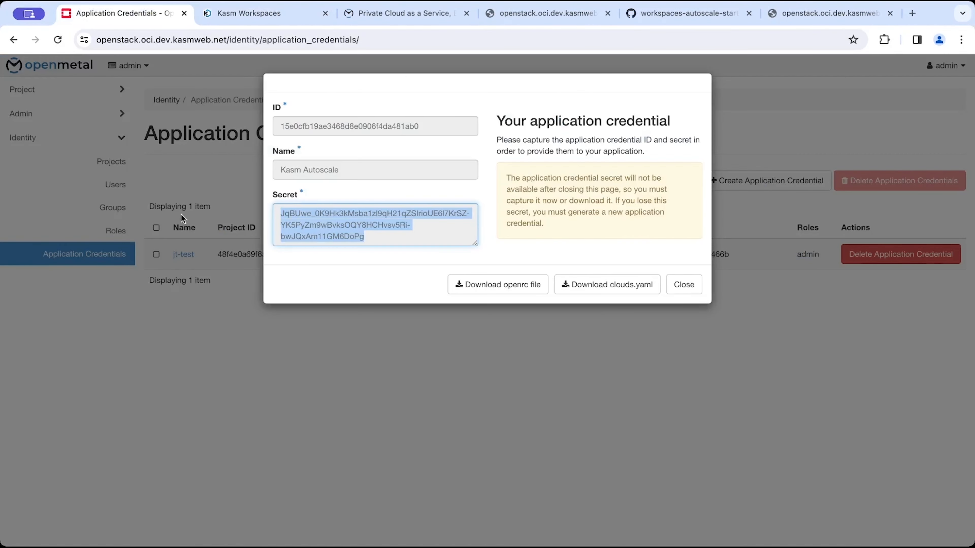
pyautogui.click(786, 103)
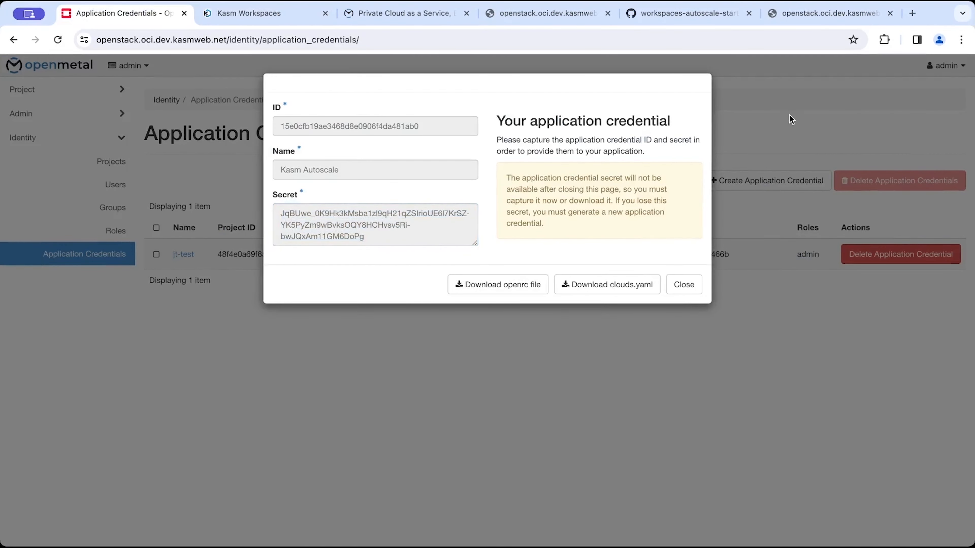
pyautogui.click(684, 284)
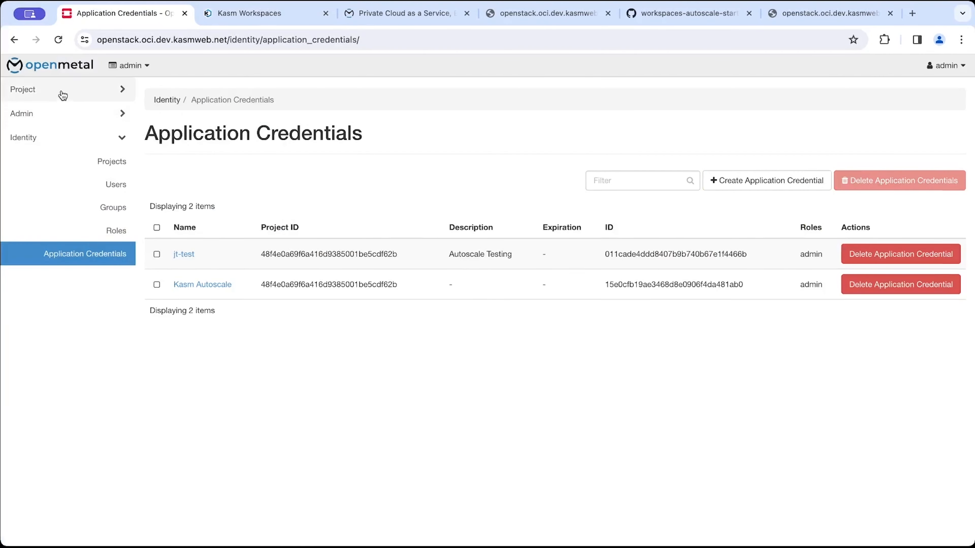
# Copy the Ubuntu 22.04 (Jammy) image's ID from the OpenStack Images list into the Kasm Image ID field.
pyautogui.click(61, 92)
pyautogui.click(82, 162)
pyautogui.click(84, 137)
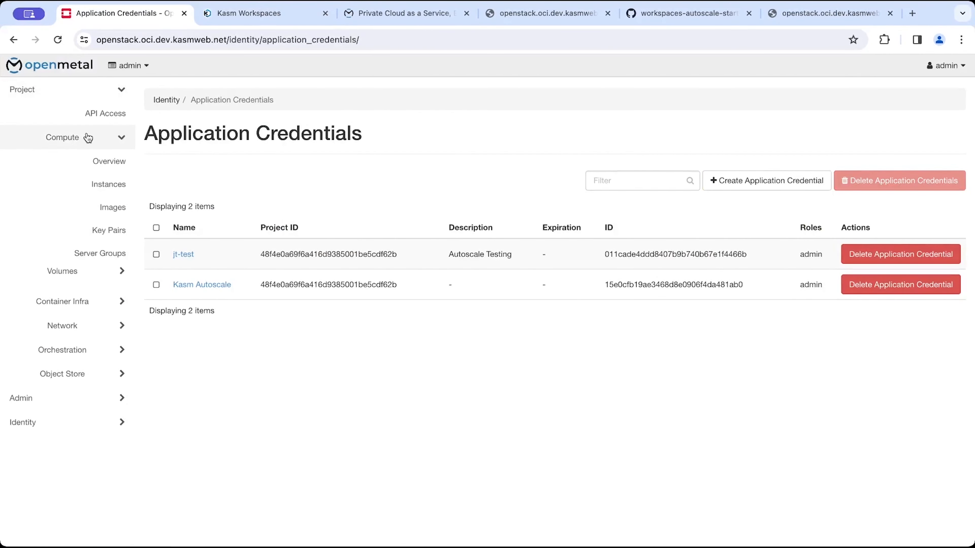
pyautogui.click(96, 209)
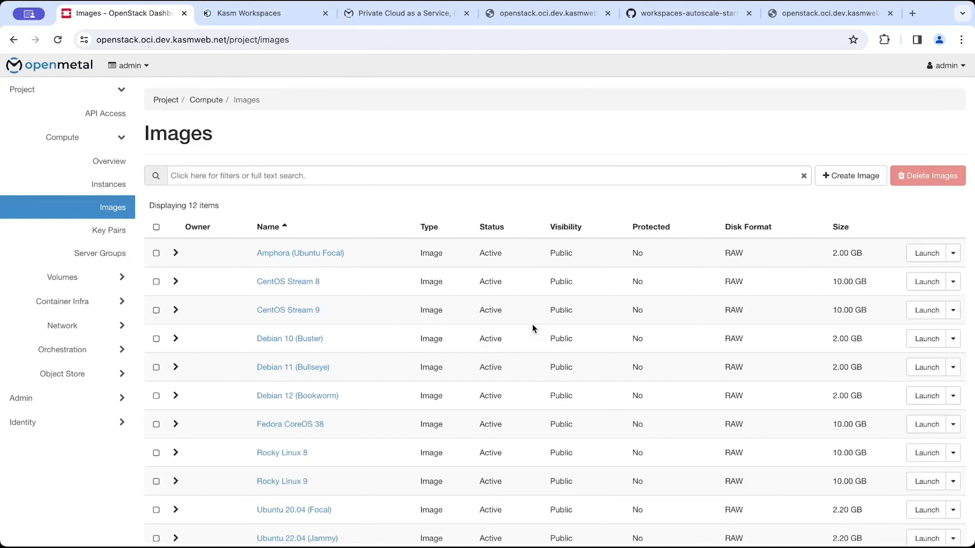
pyautogui.scroll(-3, 719, 347)
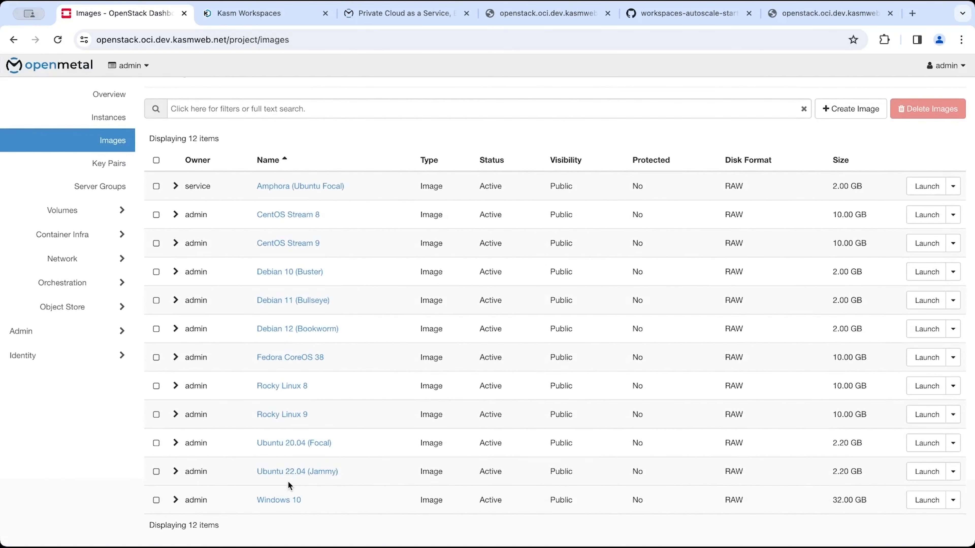
pyautogui.click(175, 472)
pyautogui.scroll(-4, 270, 463)
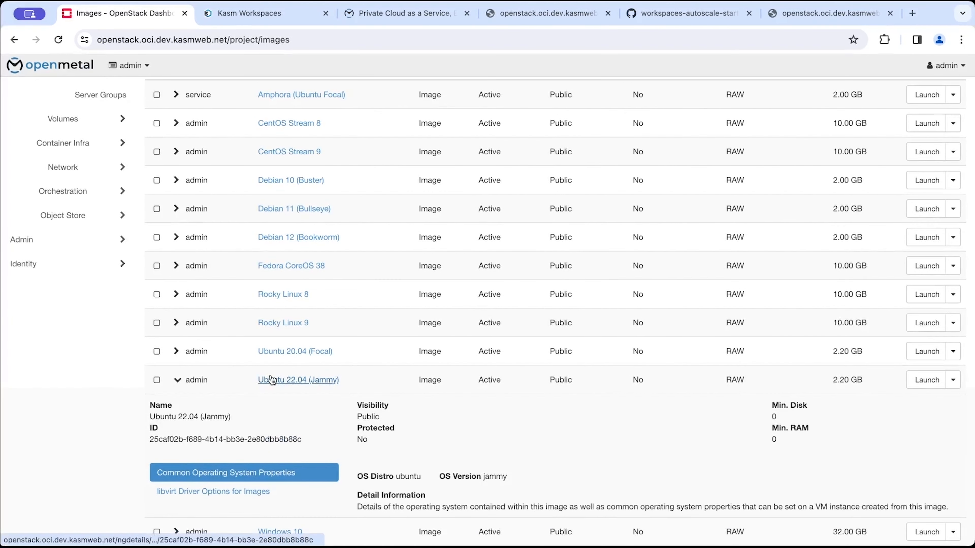
pyautogui.tripleClick(232, 440)
pyautogui.hotkey('ctrl', 'c')
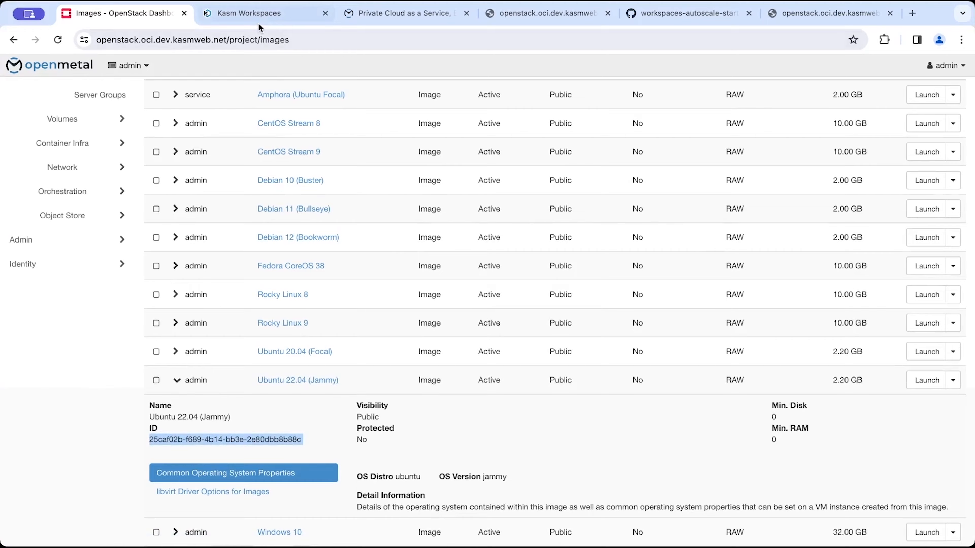
pyautogui.click(254, 13)
pyautogui.hotkey('ctrl', 'v')
# Look up the gen.large flavor in OpenStack's Launch Instance flavor list and paste gen.large as the Flavor.
pyautogui.click(578, 435)
pyautogui.click(148, 14)
pyautogui.scroll(2, 103, 200)
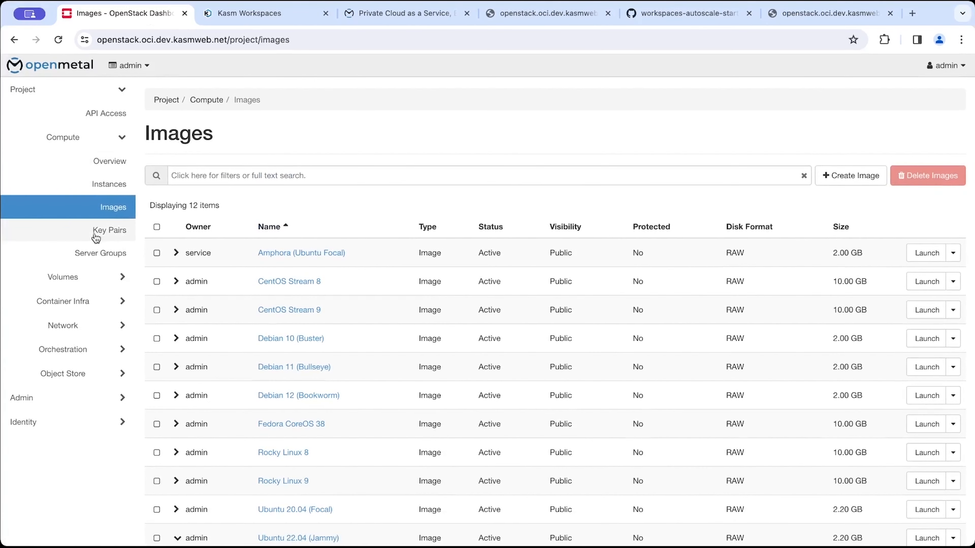
pyautogui.click(98, 301)
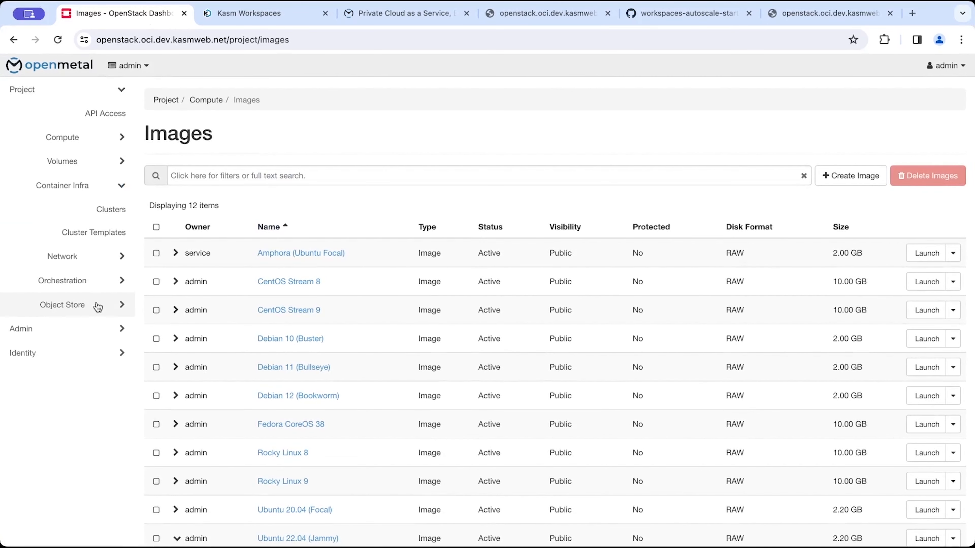
pyautogui.click(60, 137)
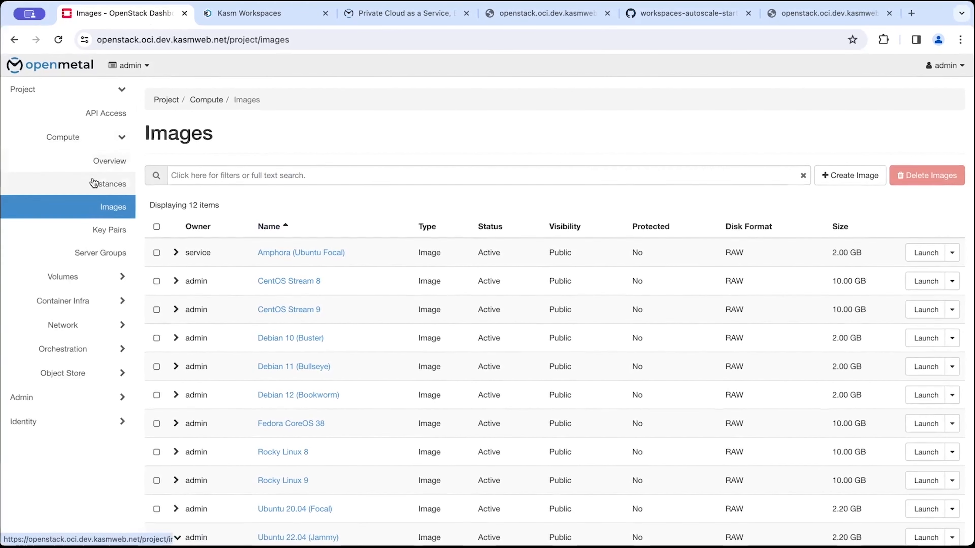
pyautogui.click(109, 182)
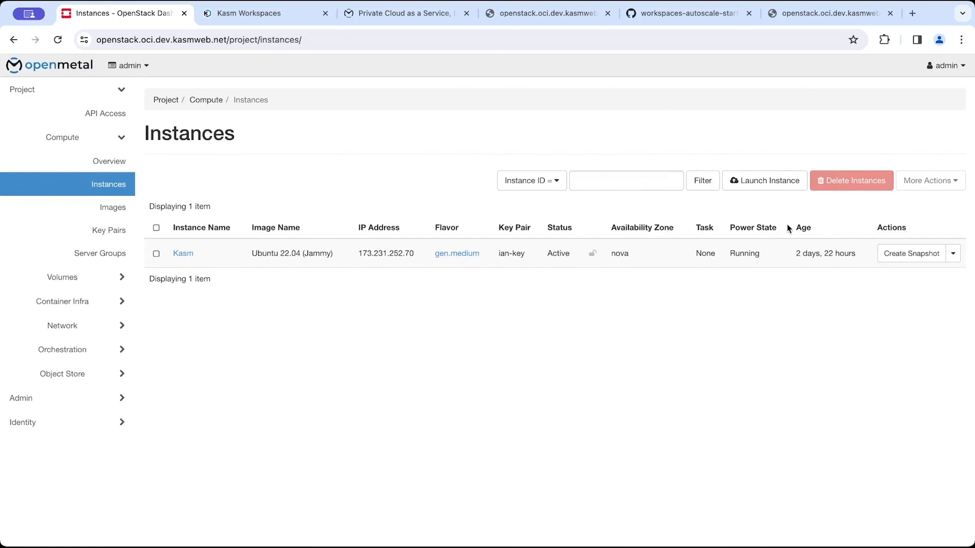
pyautogui.click(764, 187)
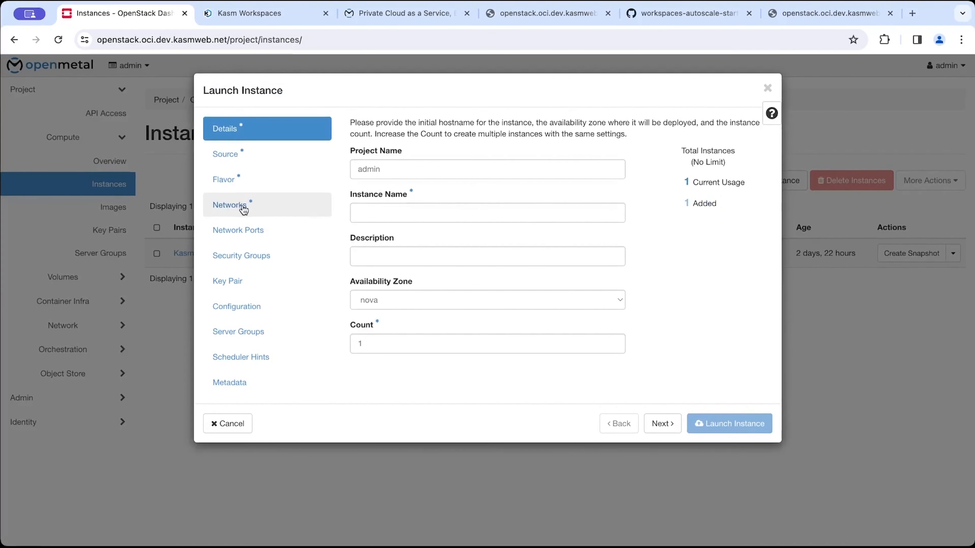
pyautogui.click(242, 183)
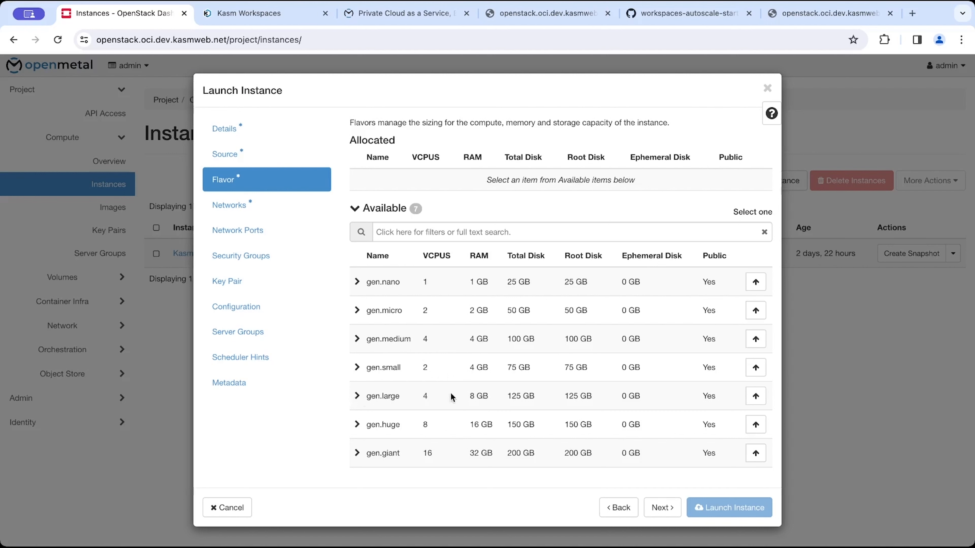
pyautogui.click(359, 398)
pyautogui.moveTo(399, 396); pyautogui.dragTo(369, 397)
pyautogui.hotkey('ctrl', 'c')
pyautogui.click(249, 13)
pyautogui.hotkey('ctrl', 'v')
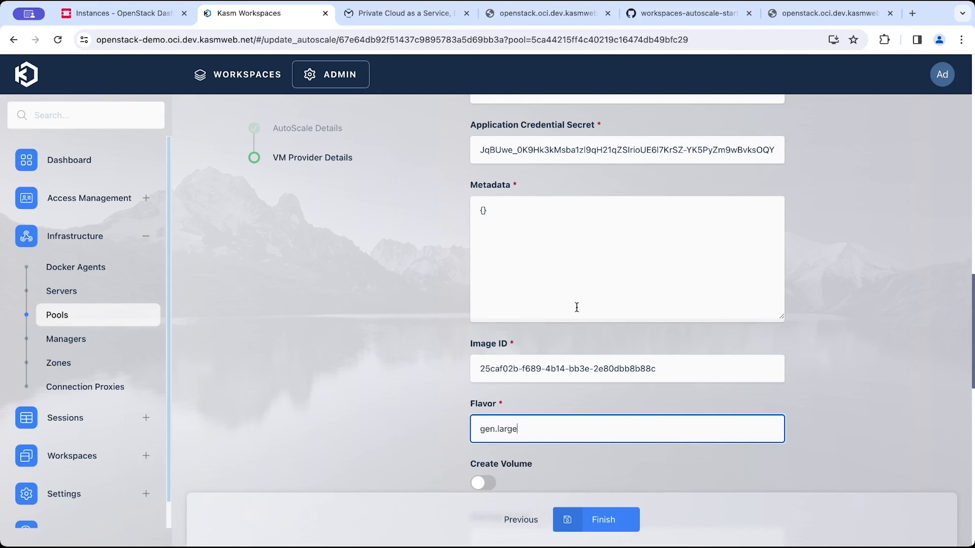
# Enable Create Volume and set the Volume Size to 100 GB.
pyautogui.scroll(-6, 511, 381)
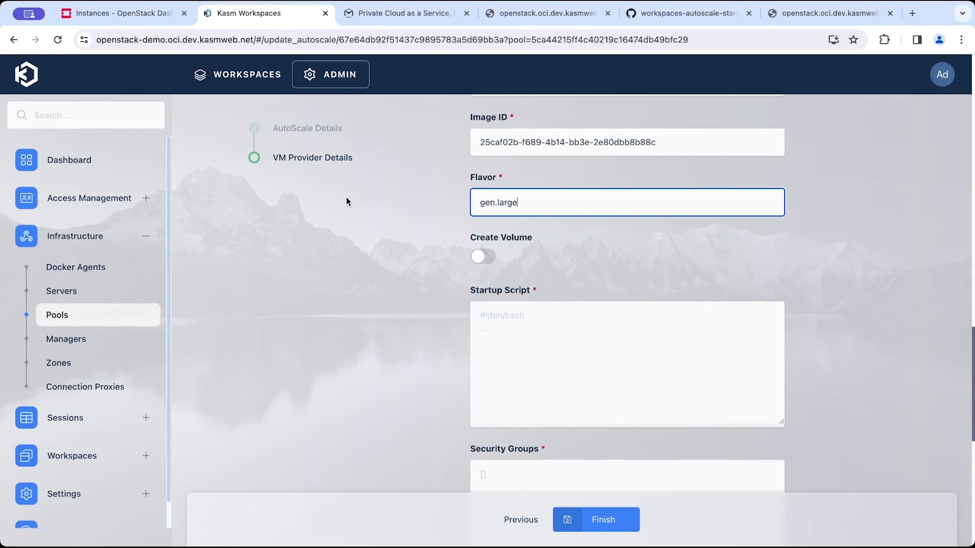
pyautogui.click(129, 19)
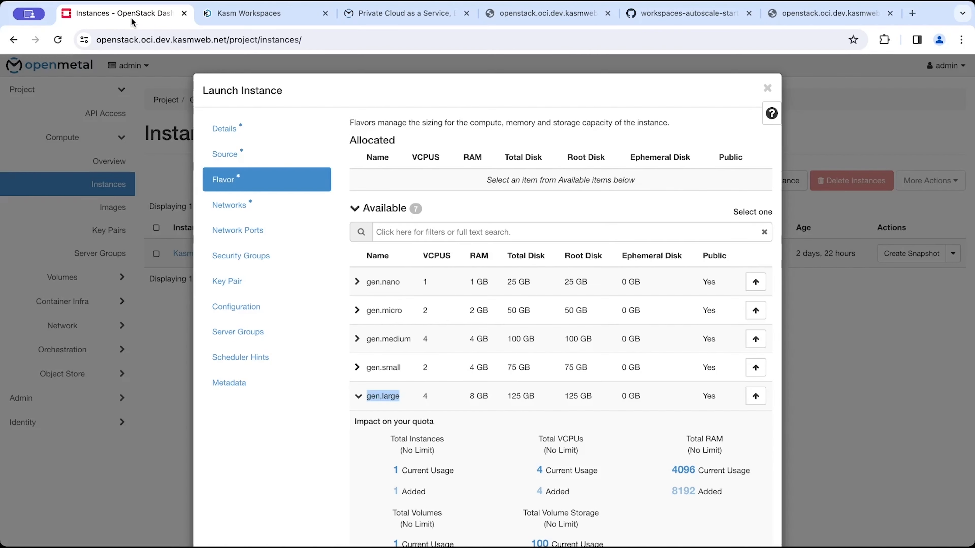
pyautogui.doubleClick(527, 395)
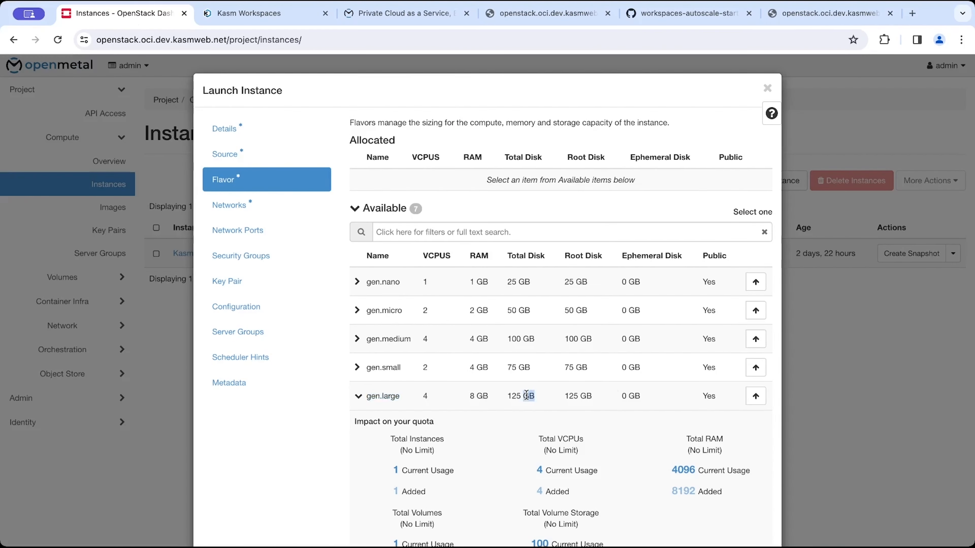
pyautogui.tripleClick(579, 395)
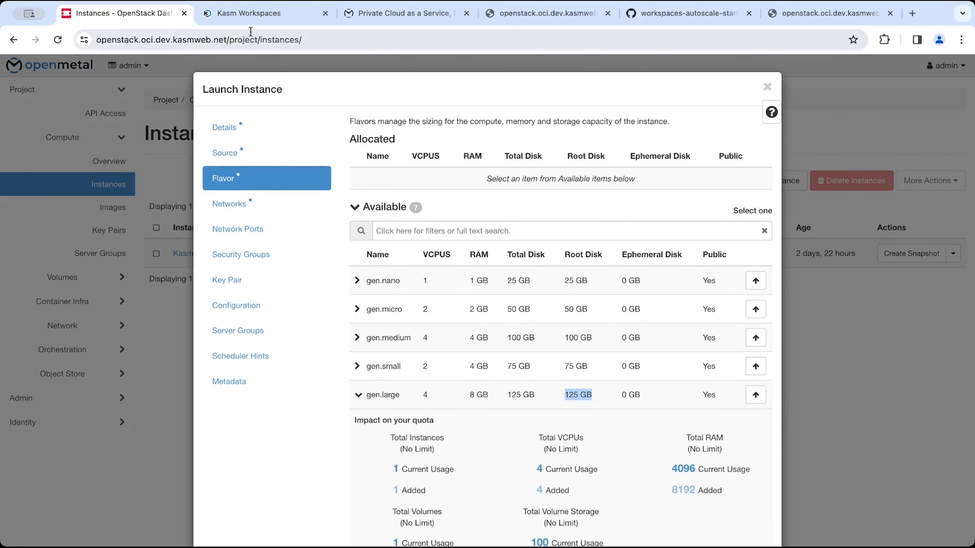
pyautogui.hotkey('ctrl', 'Tab')
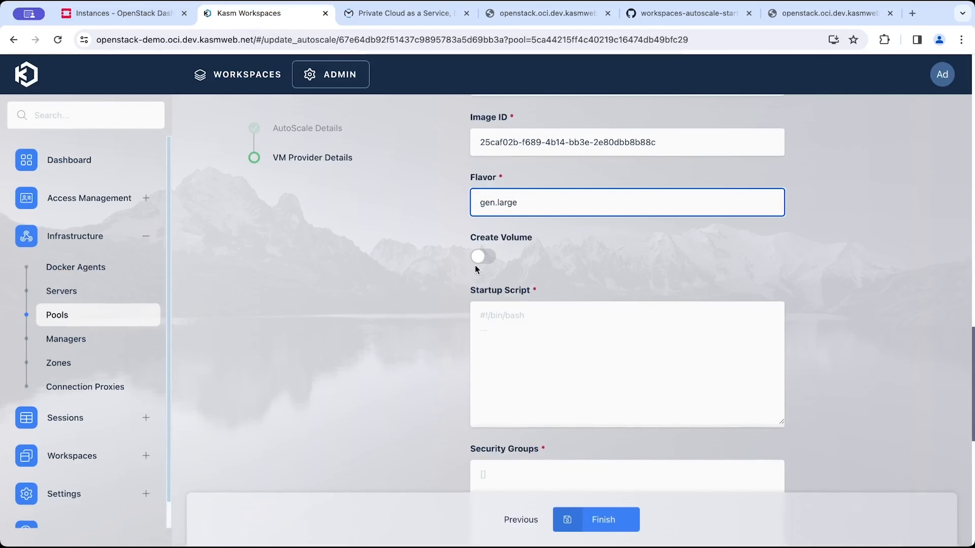
pyautogui.click(481, 256)
pyautogui.click(560, 319)
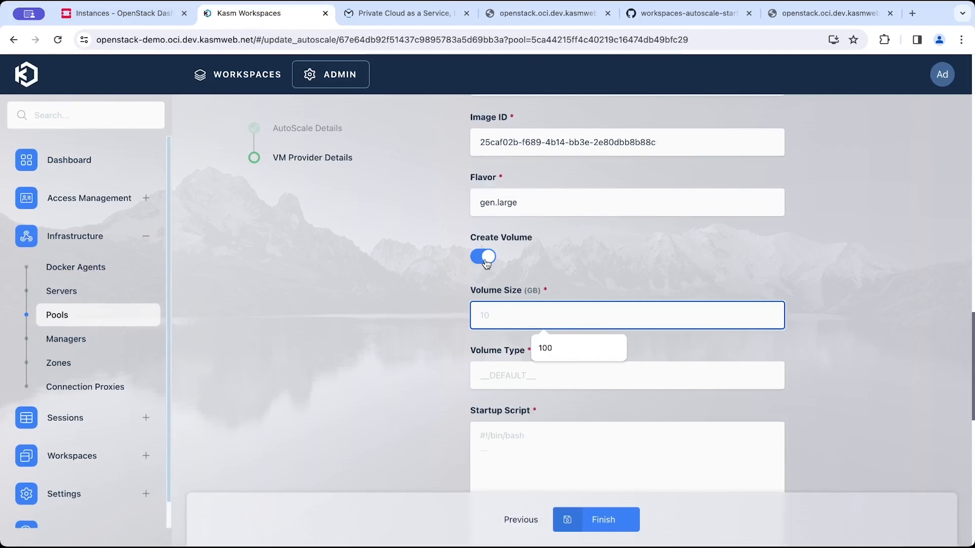
pyautogui.write('1')
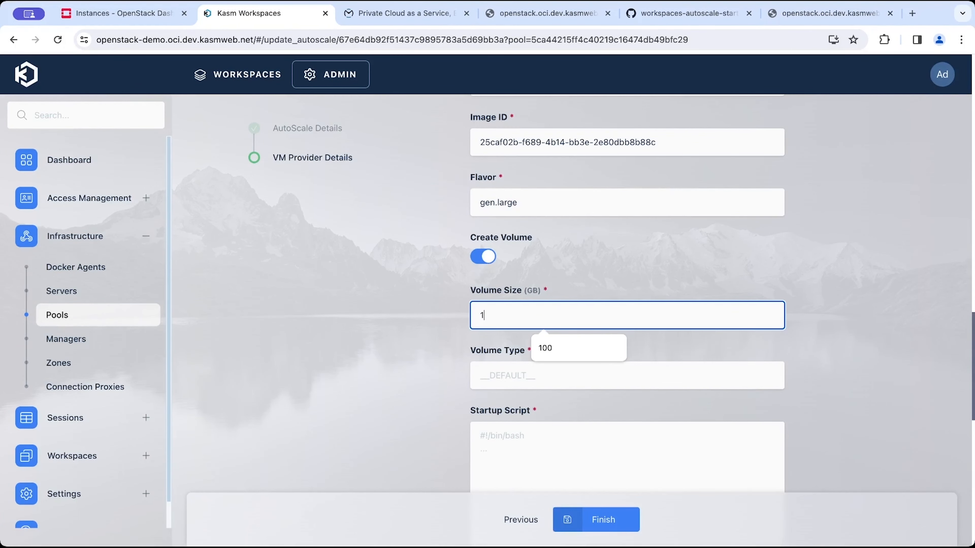
pyautogui.write('00')
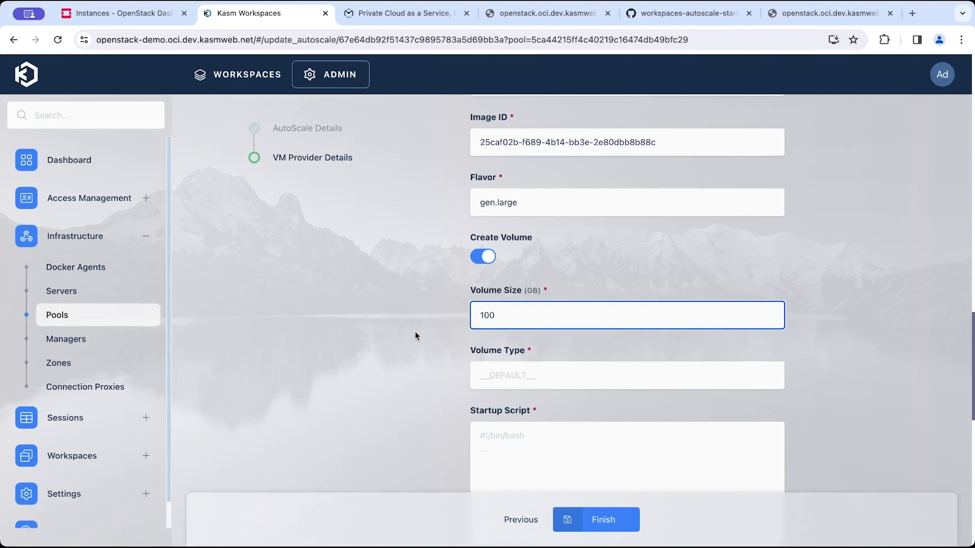
# Set the Volume Type to __DEFAULT__.
pyautogui.click(515, 379)
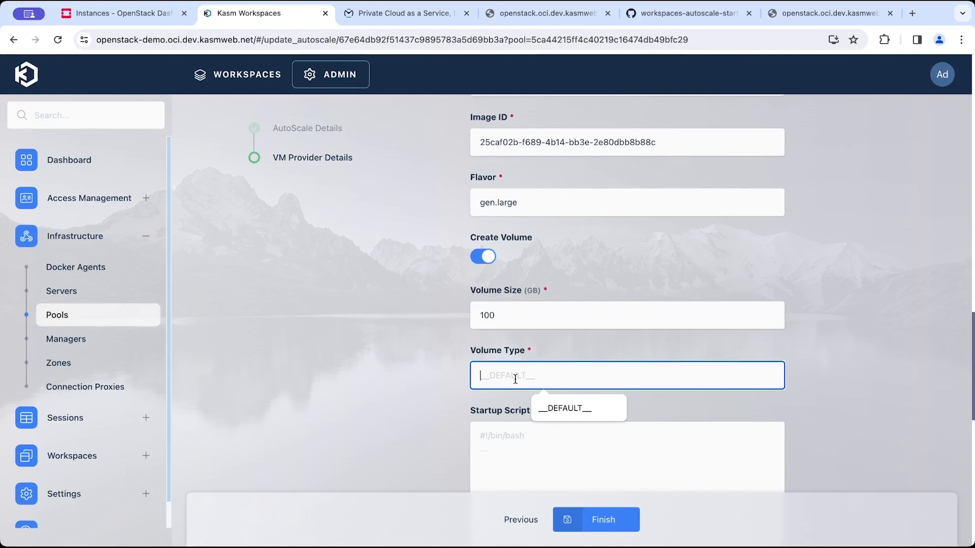
pyautogui.click(555, 407)
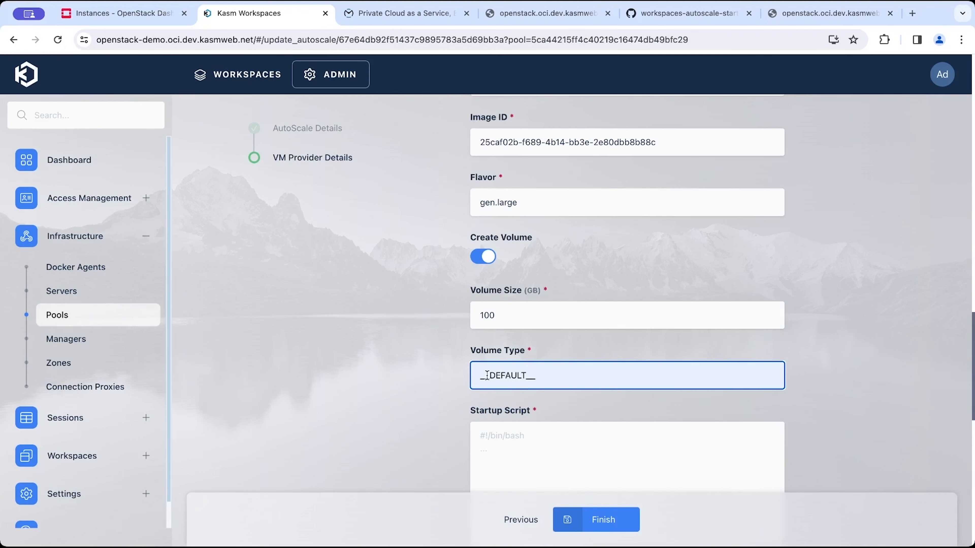
pyautogui.scroll(-3, 542, 419)
pyautogui.click(538, 415)
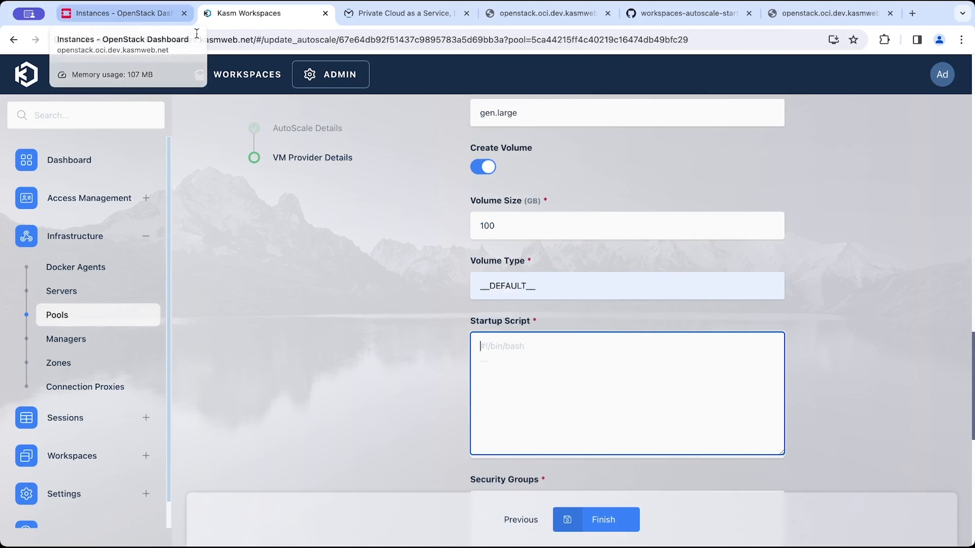
# Open a new tab and search the web for kasm startups scripts.
pyautogui.click(889, 13)
pyautogui.click(789, 17)
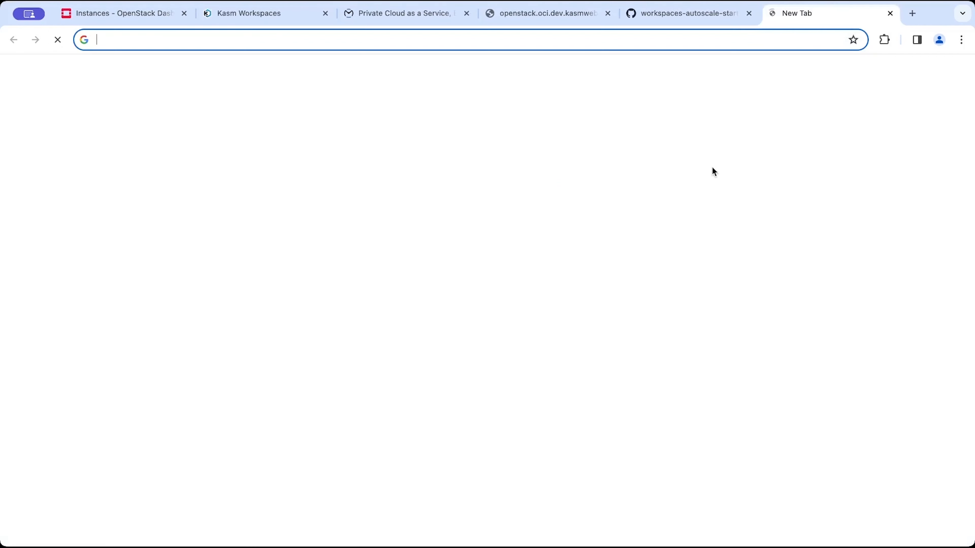
pyautogui.write('kasm startups script')
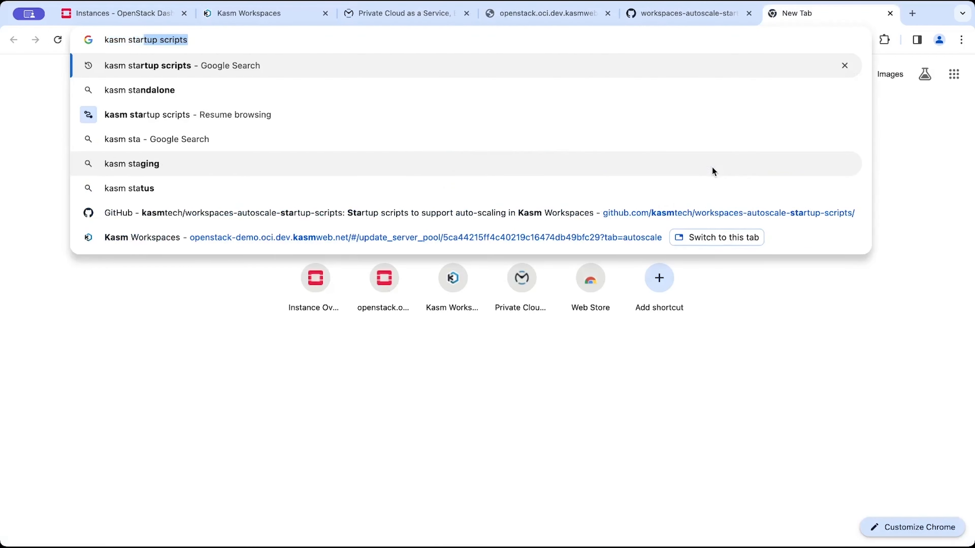
pyautogui.write('s')
pyautogui.press('Return')
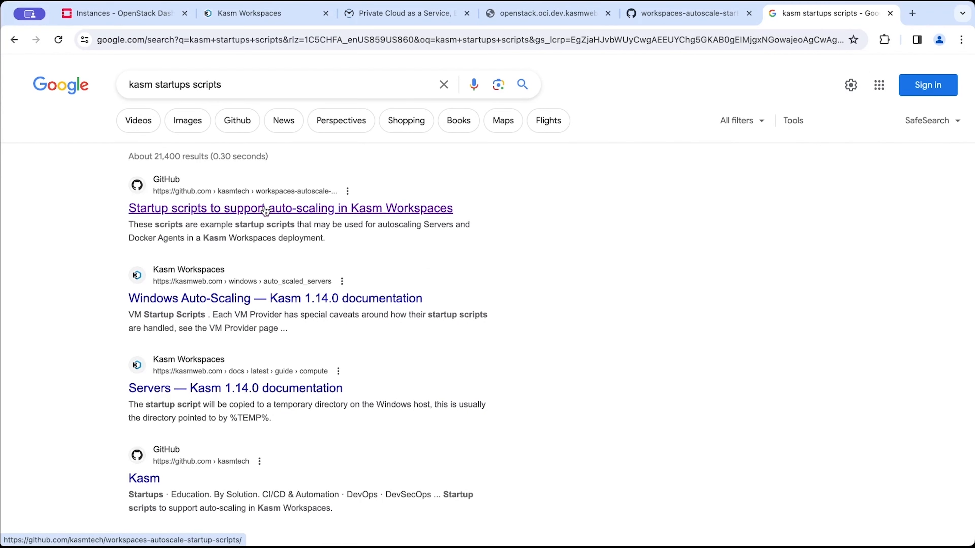
# Open the workspaces-autoscale-startup-scripts GitHub repository and browse to latest/docker_agents.
pyautogui.click(266, 209)
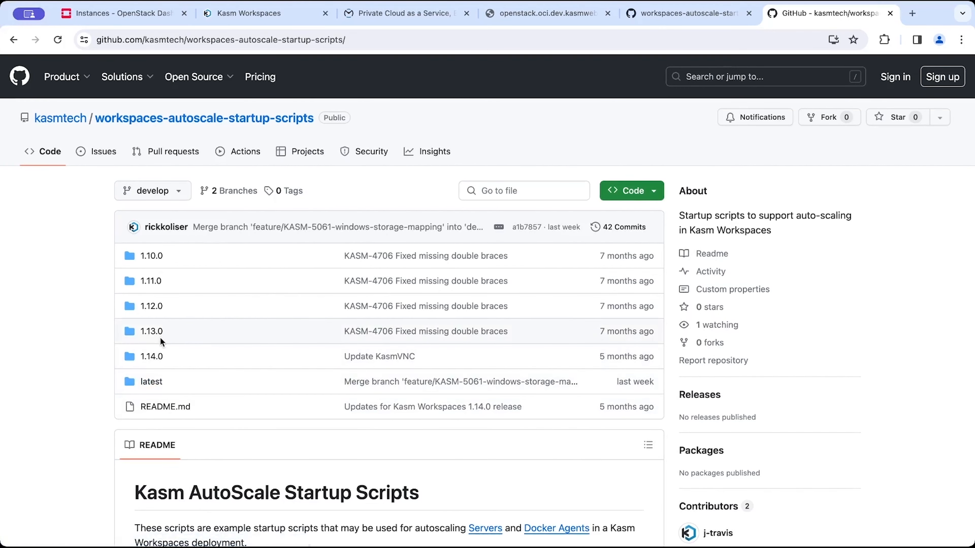
pyautogui.click(158, 383)
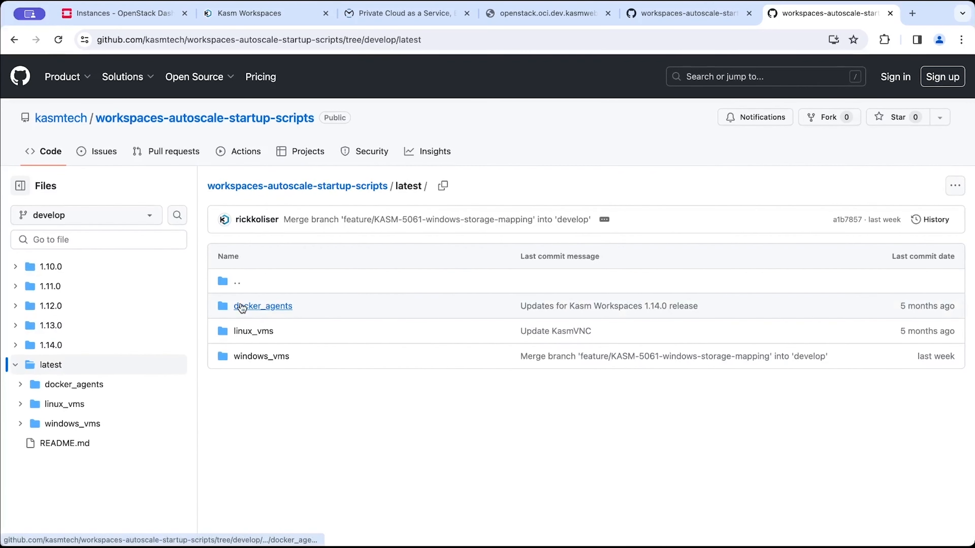
pyautogui.scroll(-1, 244, 307)
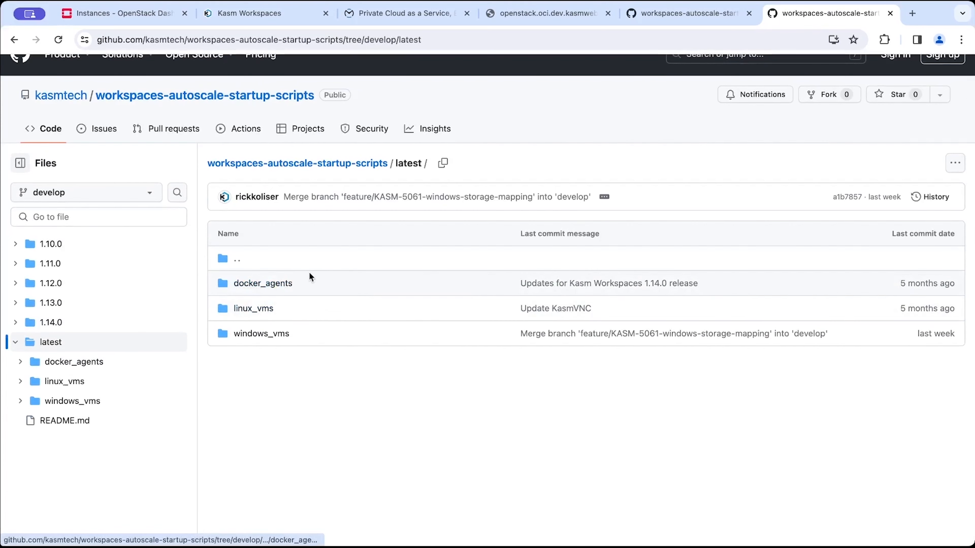
pyautogui.click(268, 289)
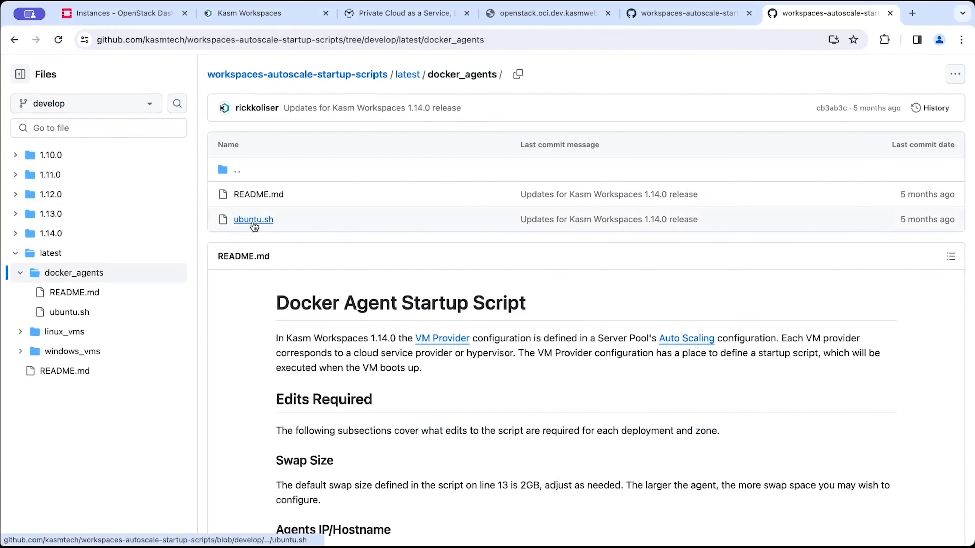
# Copy the whole ubuntu.sh startup script and paste it into the autoscale configuration's Startup Script field.
pyautogui.click(253, 222)
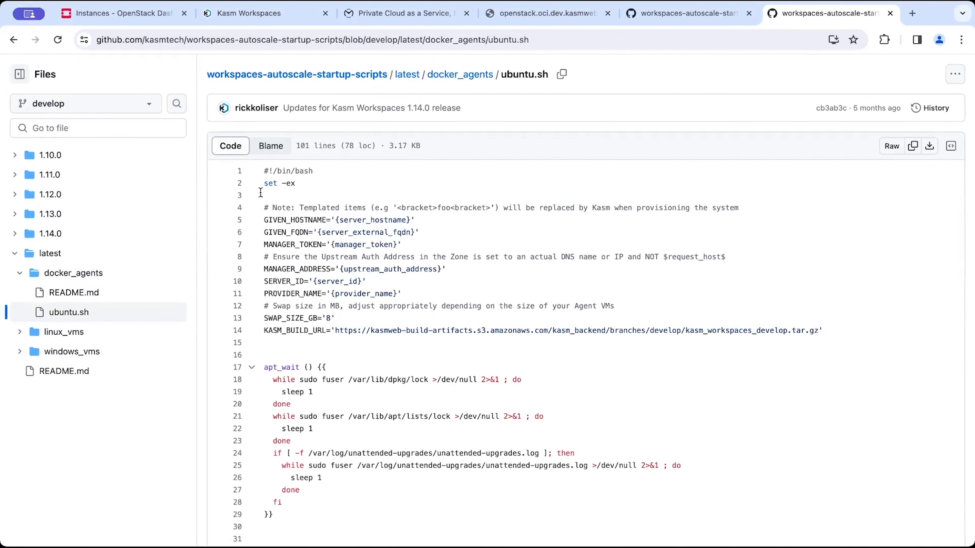
pyautogui.moveTo(264, 173); pyautogui.dragTo(298, 307)
pyautogui.scroll(-20, 298, 306)
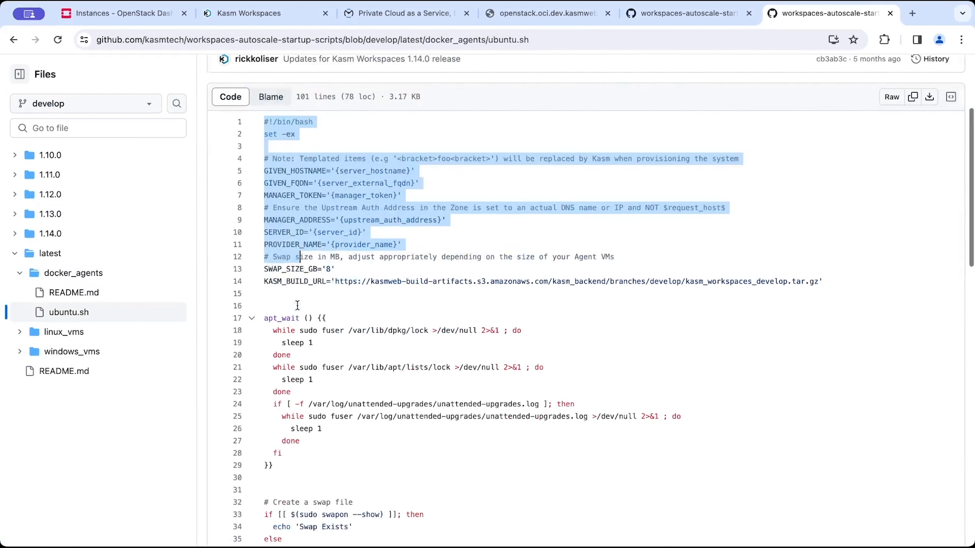
pyautogui.keyDown('shift'); pyautogui.click(371, 495); pyautogui.keyUp('shift')
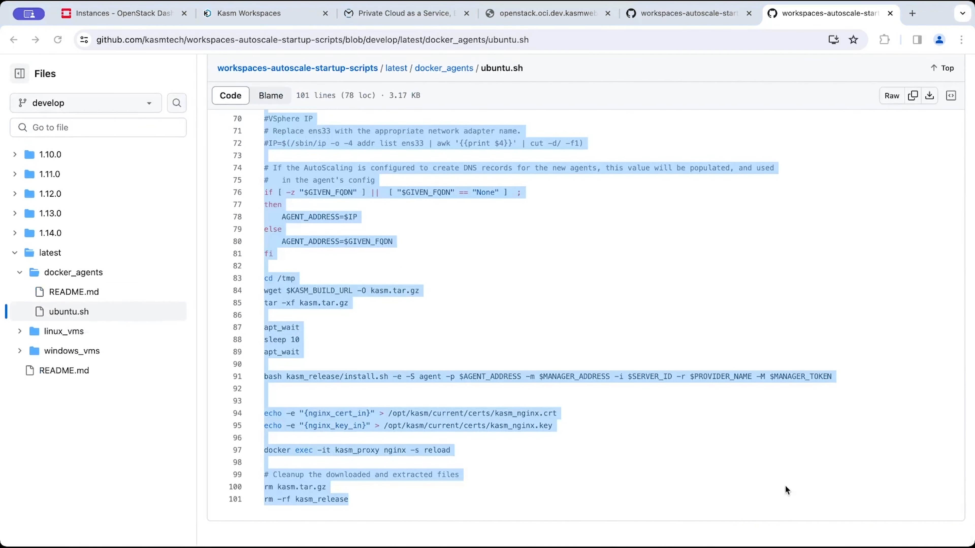
pyautogui.click(232, 15)
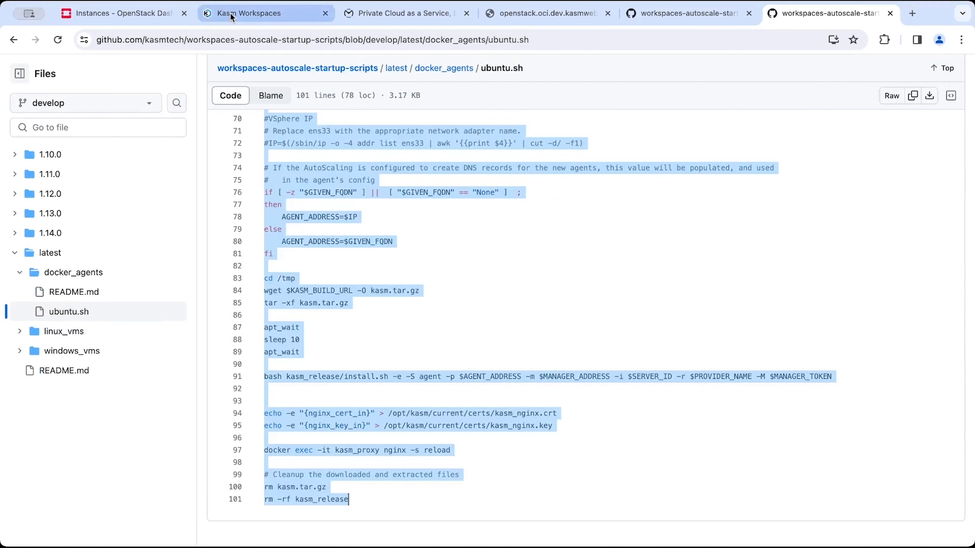
pyautogui.press('super+v')
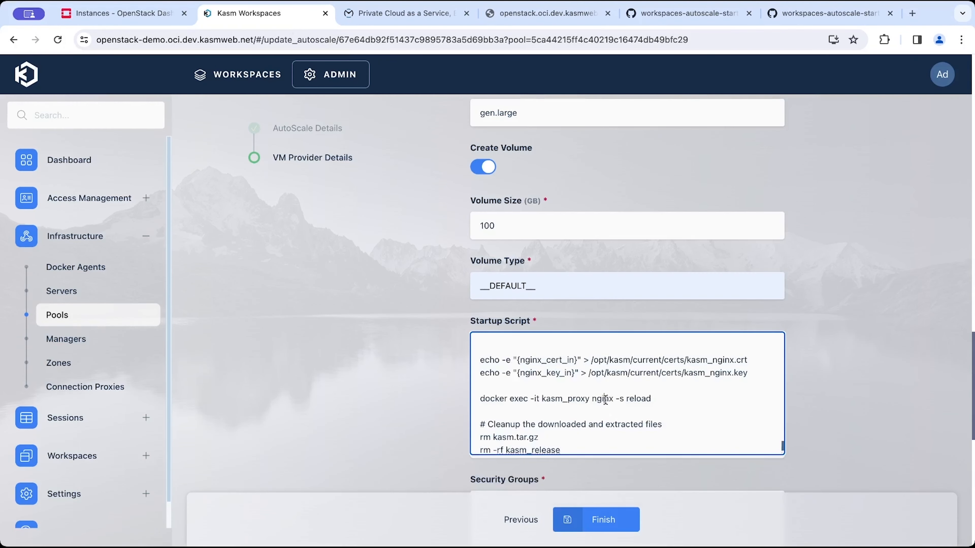
# Uncomment the IP line under 'Public IP from 3rd Party Service' in the startup script.
pyautogui.scroll(10, 605, 400)
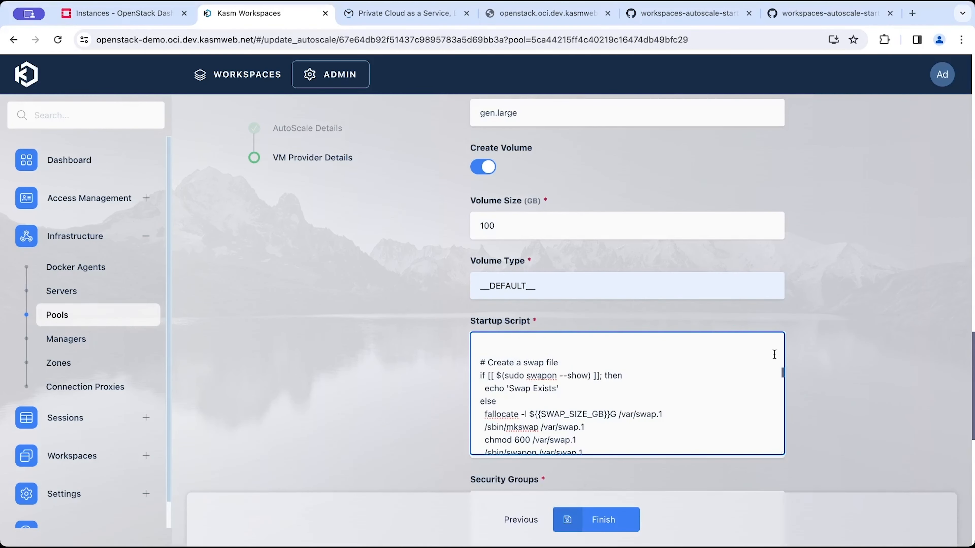
pyautogui.scroll(-5, 642, 367)
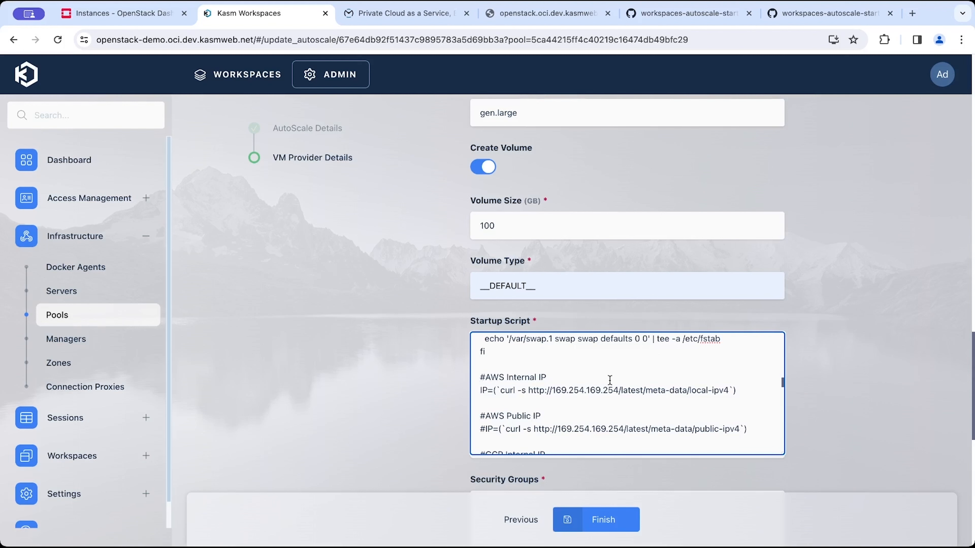
pyautogui.scroll(-1, 573, 418)
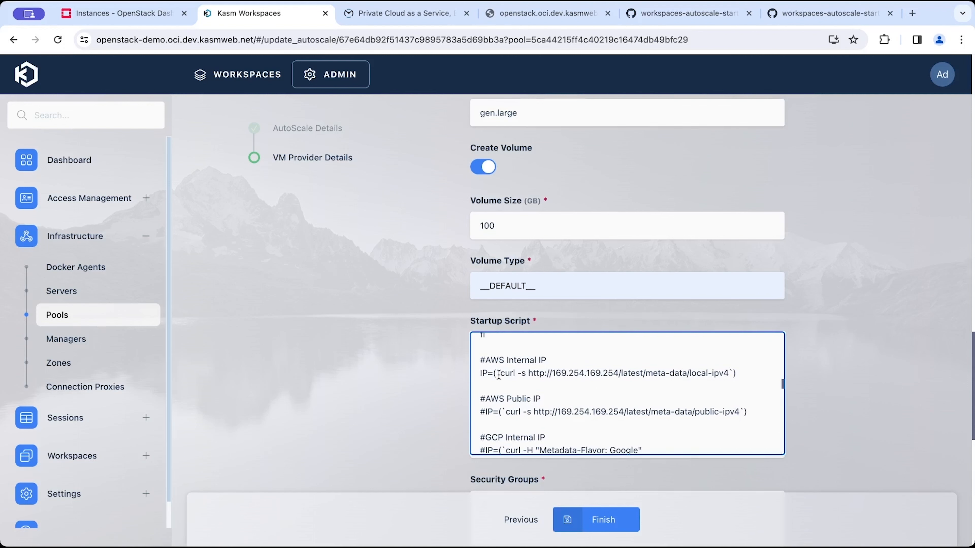
pyautogui.scroll(-5, 499, 367)
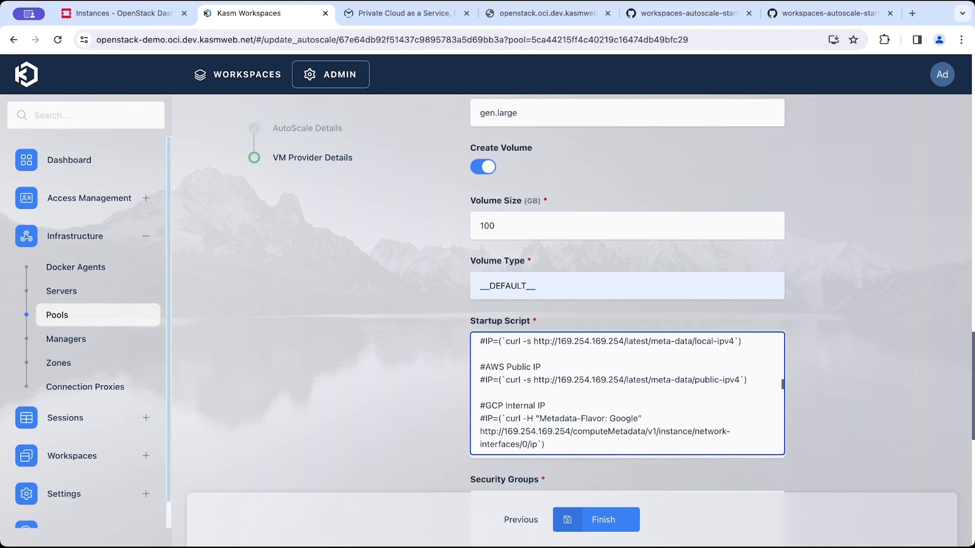
pyautogui.scroll(-10, 604, 387)
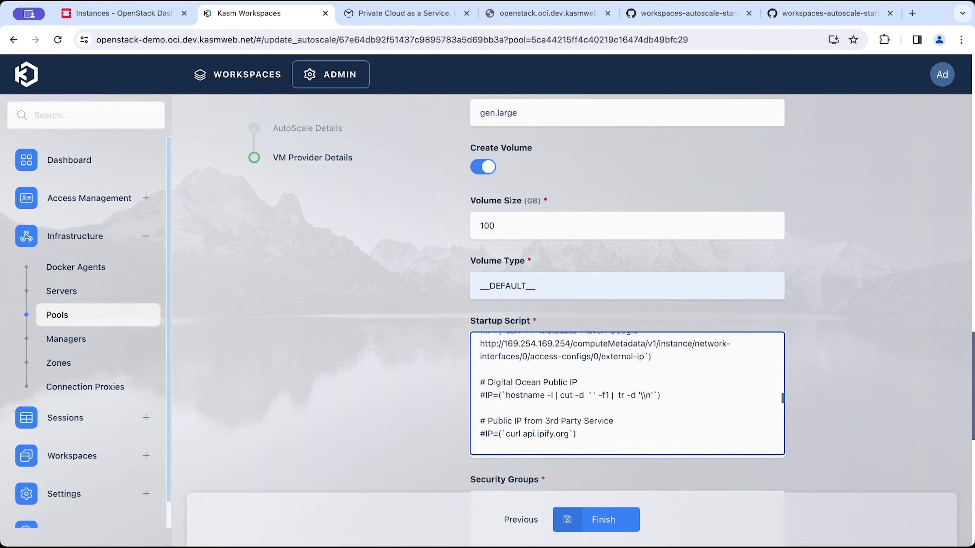
pyautogui.scroll(-1, 495, 369)
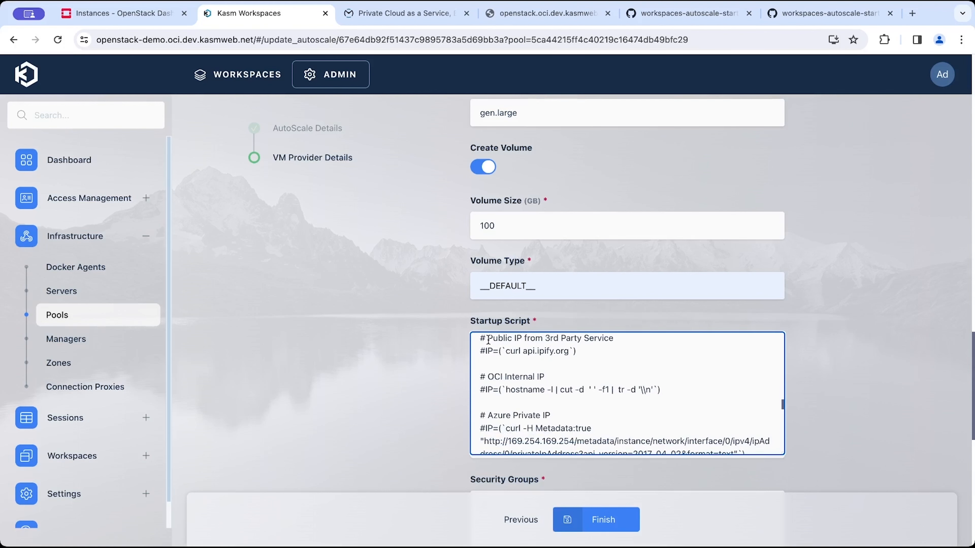
pyautogui.click(485, 351)
pyautogui.press('BackSpace')
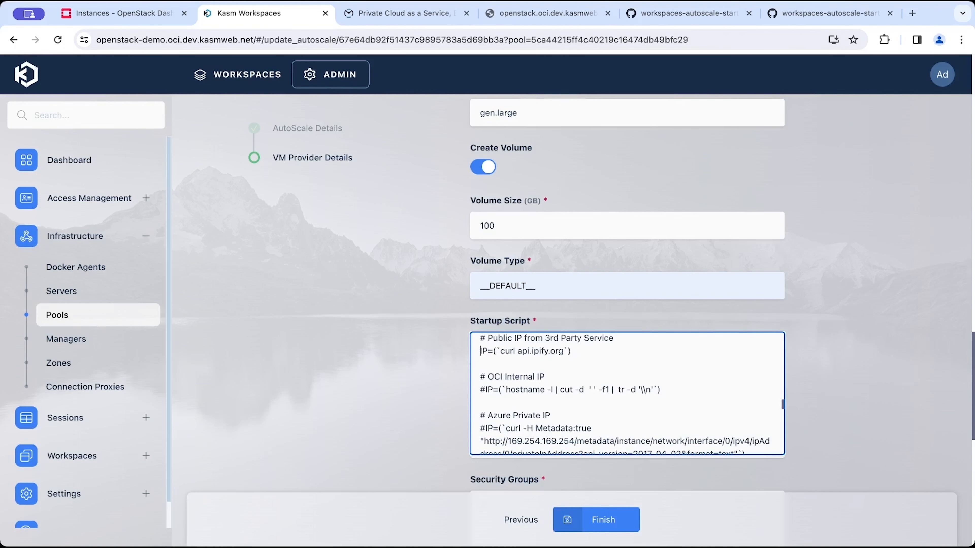
# Close the Launch Instance dialog and open the project's Security Groups list in the OpenStack dashboard.
pyautogui.scroll(-10, 551, 406)
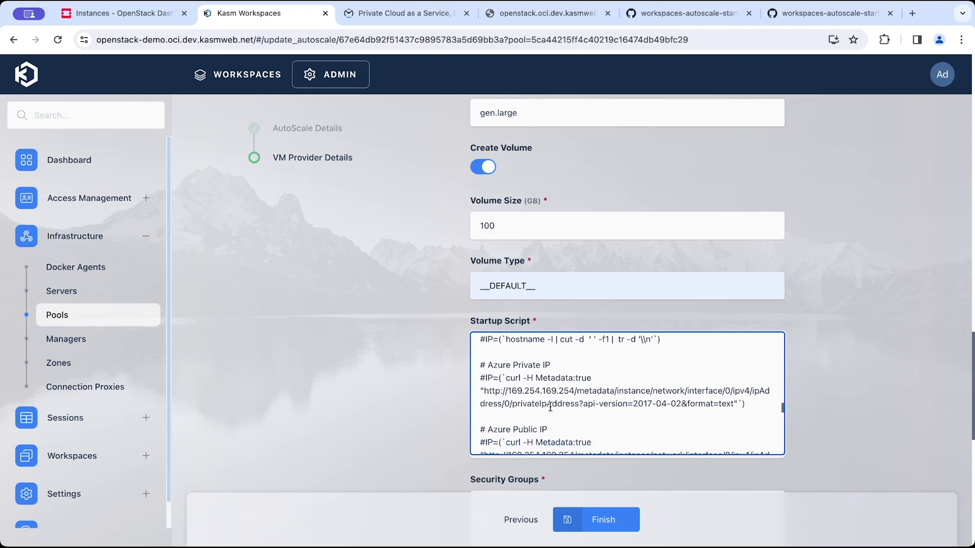
pyautogui.scroll(-10, 550, 406)
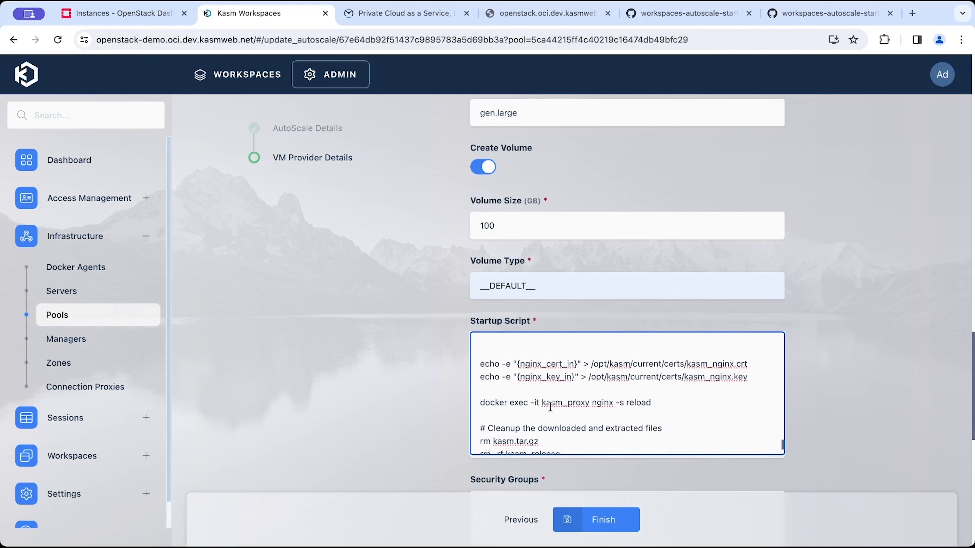
pyautogui.scroll(-4, 419, 343)
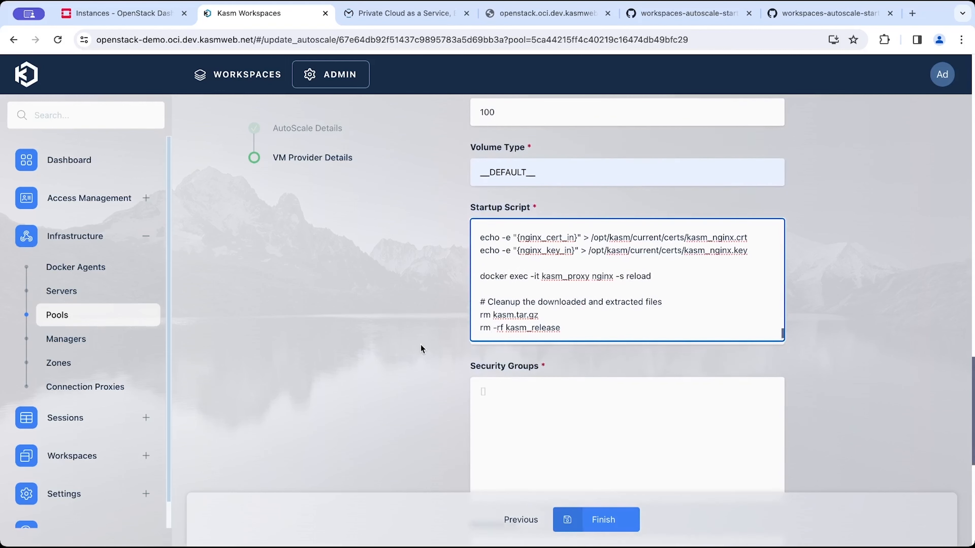
pyautogui.click(539, 386)
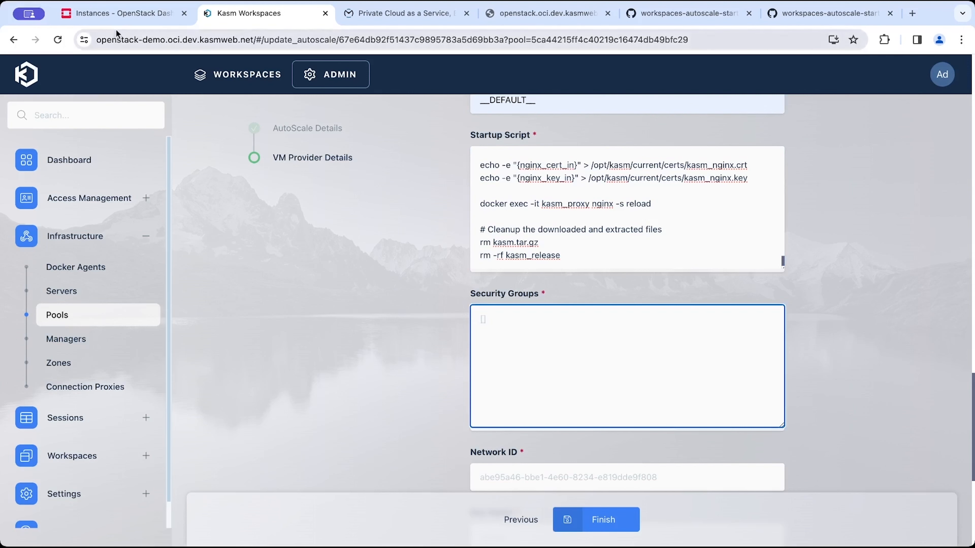
pyautogui.click(128, 19)
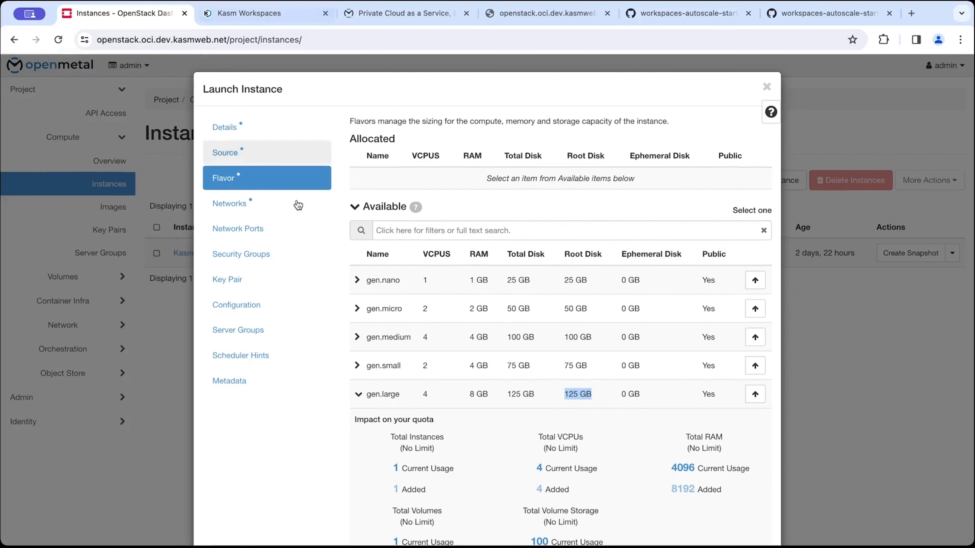
pyautogui.click(767, 87)
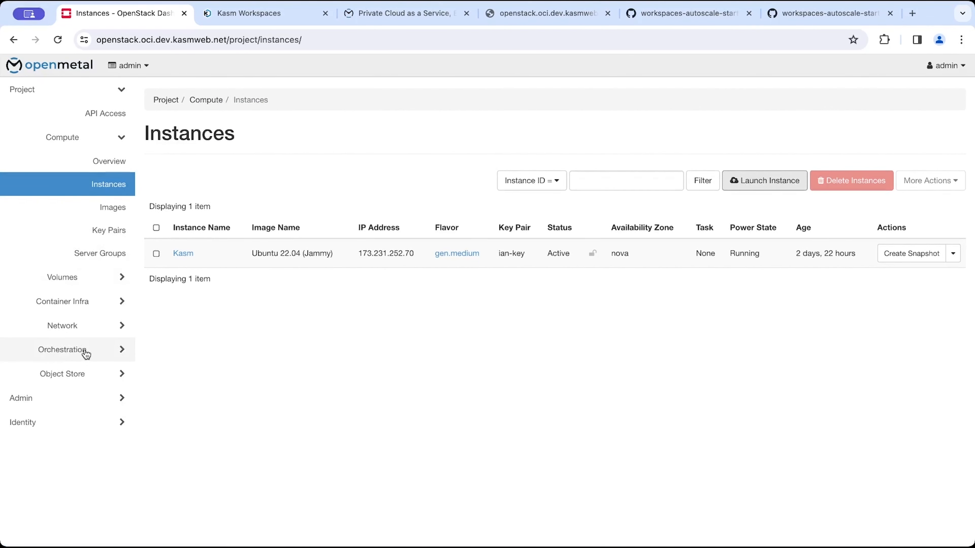
pyautogui.click(92, 326)
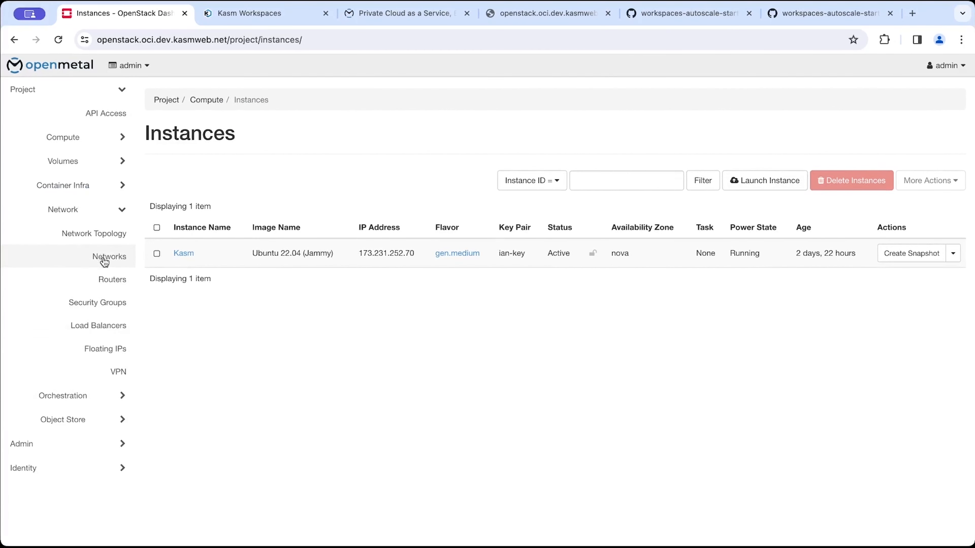
pyautogui.click(106, 261)
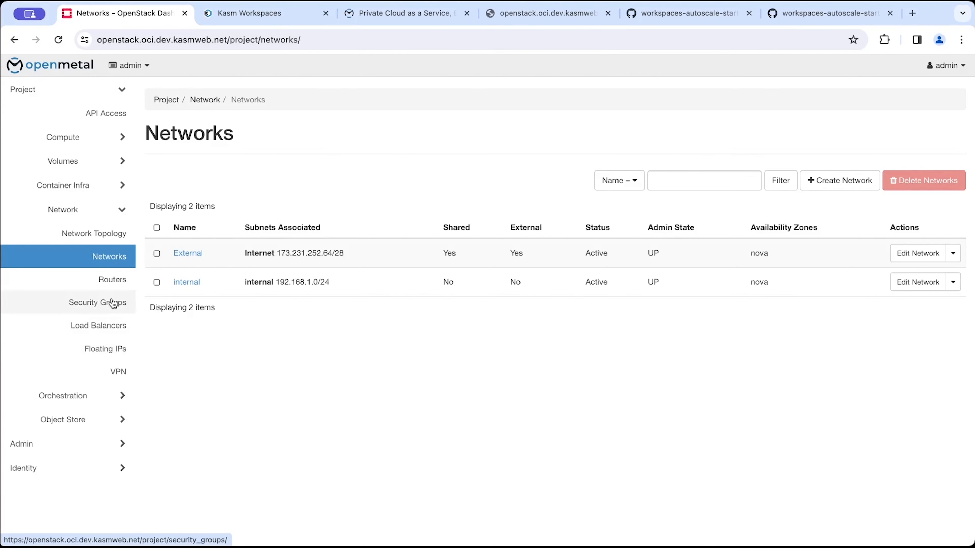
pyautogui.click(88, 302)
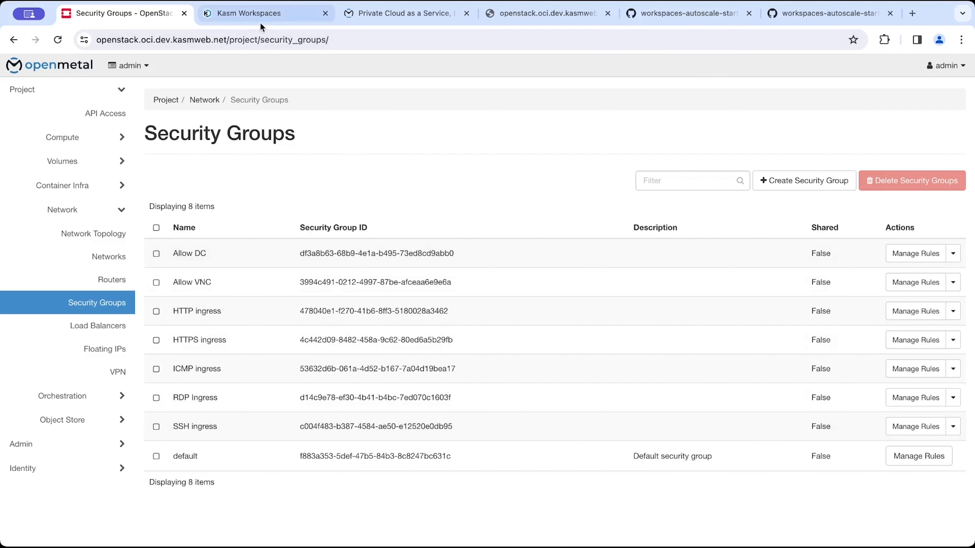
# Copy the HTTPS ingress group name and start the Security Groups list with ["HTTPS ingress",.
pyautogui.moveTo(233, 343); pyautogui.dragTo(173, 343)
pyautogui.hotkey('ctrl', 'c')
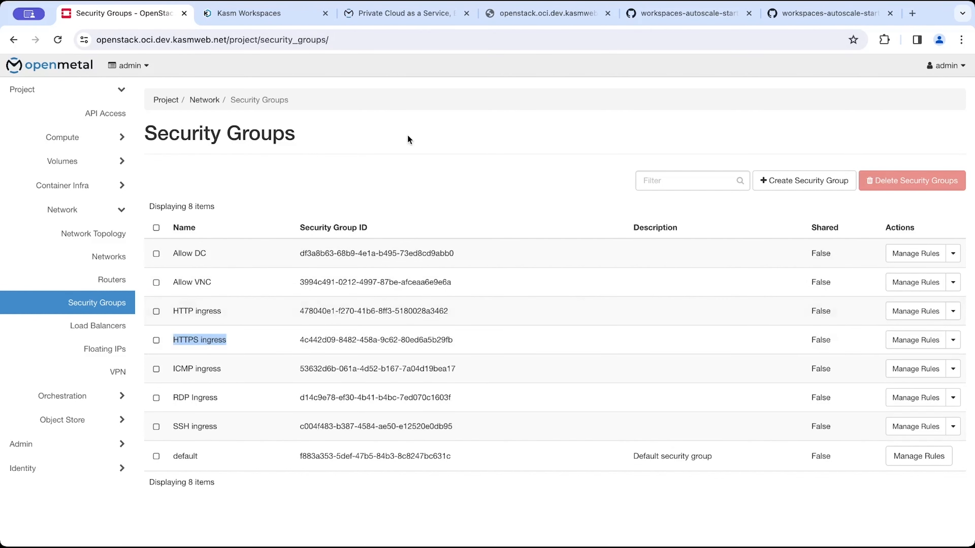
pyautogui.click(278, 19)
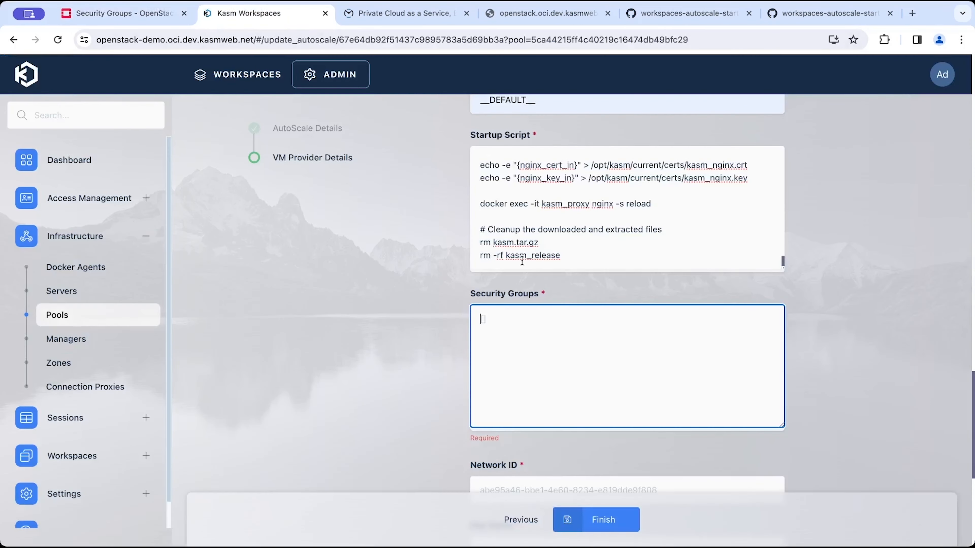
pyautogui.write('[')
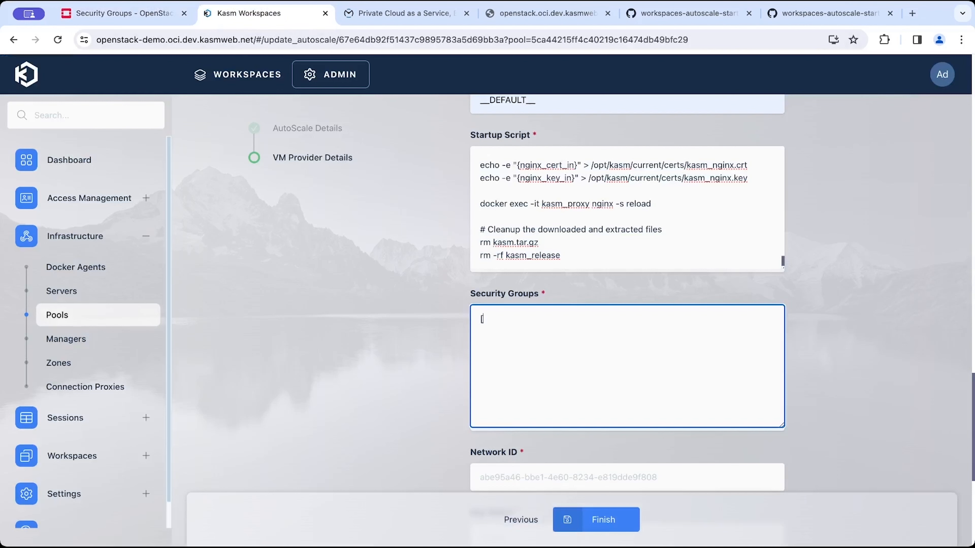
pyautogui.write('"')
pyautogui.hotkey('ctrl', 'v')
pyautogui.write('",')
# Add the SSH ingress group so Security Groups reads ["HTTPS ingress", "SSH ingress"].
pyautogui.click(161, 19)
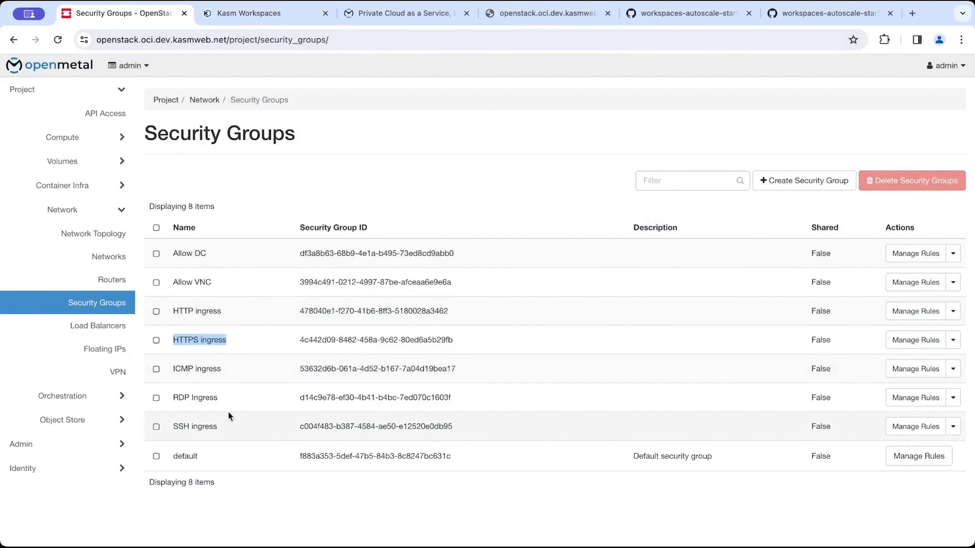
pyautogui.moveTo(220, 427); pyautogui.dragTo(167, 429)
pyautogui.hotkey('ctrl', 'c')
pyautogui.click(265, 15)
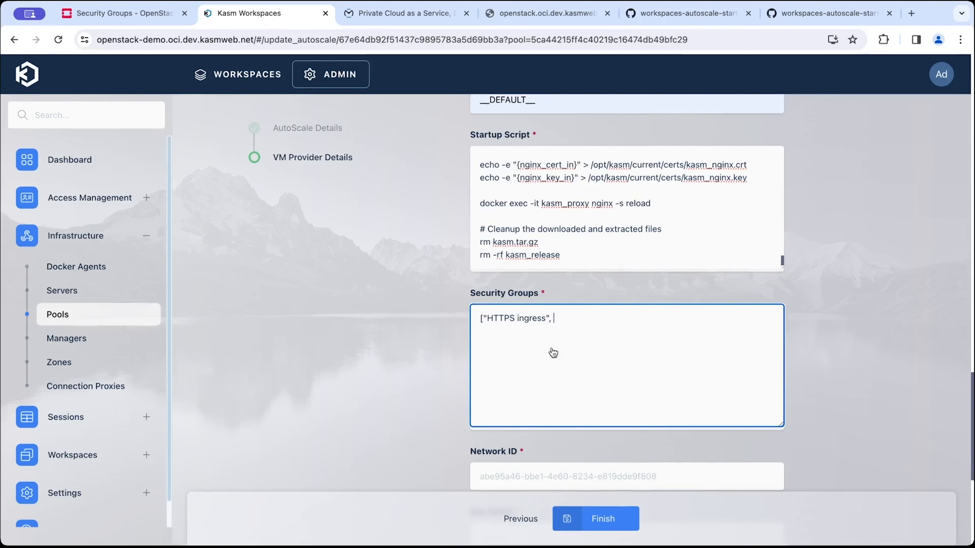
pyautogui.hotkey('ctrl', 'v')
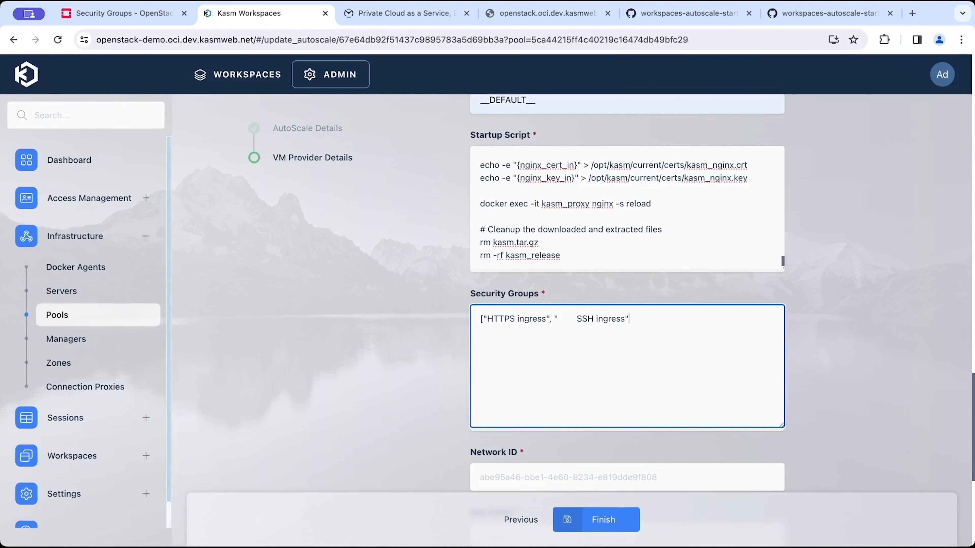
pyautogui.click(578, 320)
pyautogui.press('BackSpace')
pyautogui.scroll(-3, 567, 402)
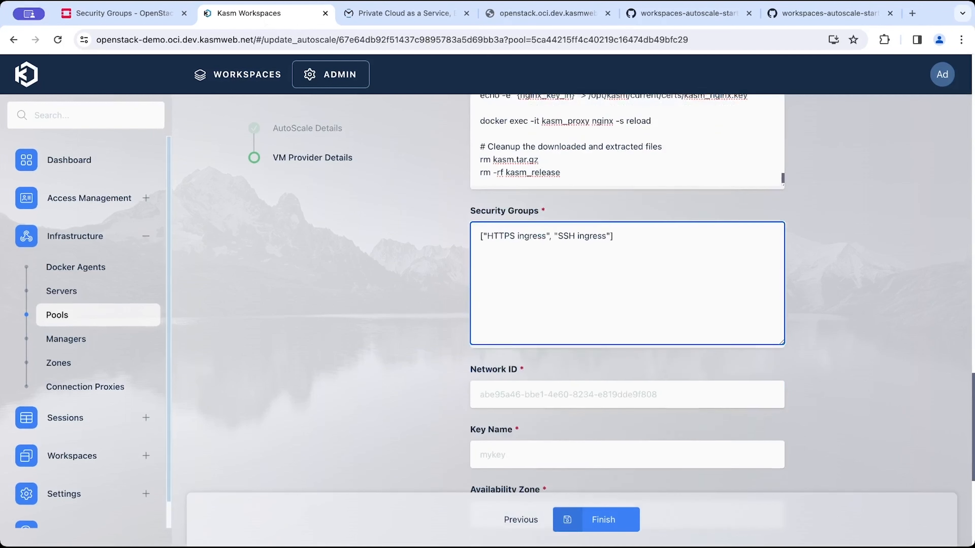
# Copy the External network's ID from the OpenStack dashboard and paste it into the Network ID field.
pyautogui.click(567, 402)
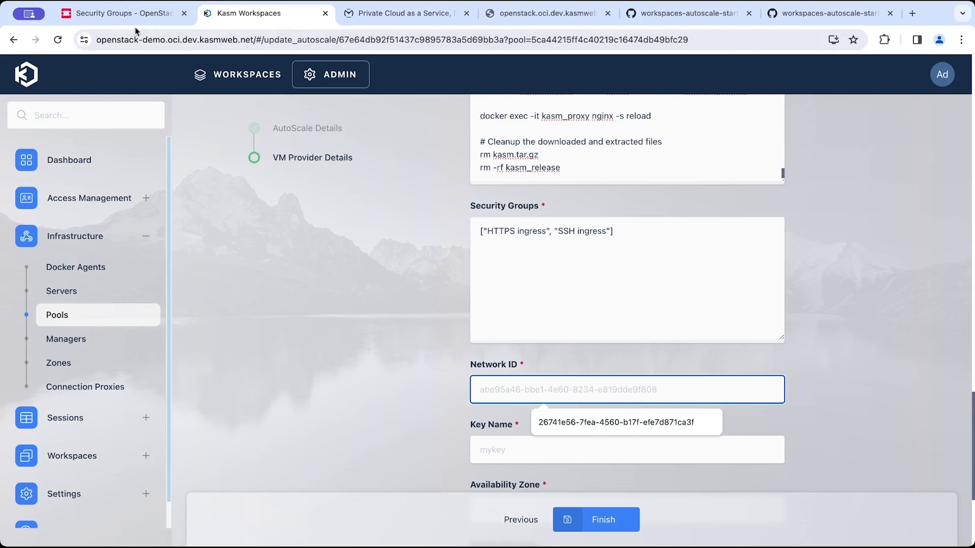
pyautogui.click(119, 13)
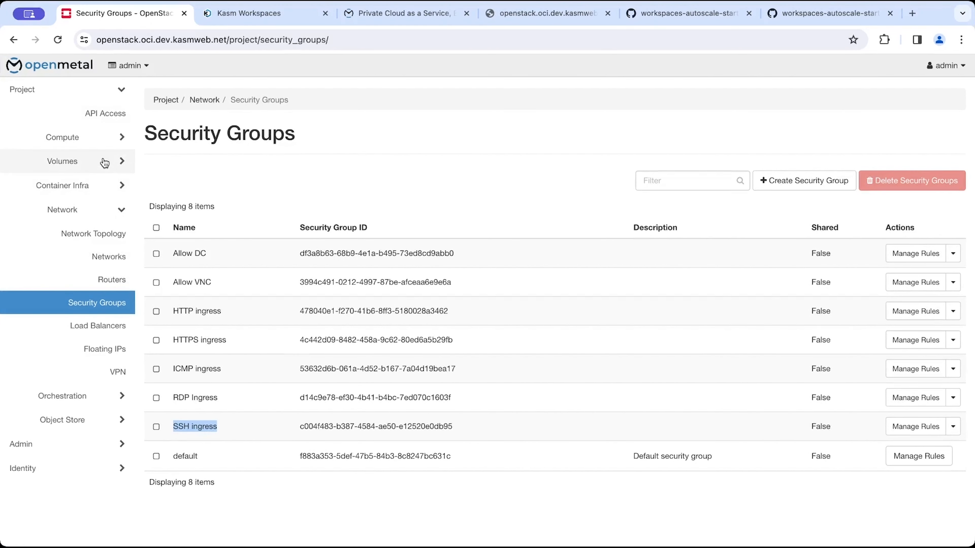
pyautogui.click(92, 257)
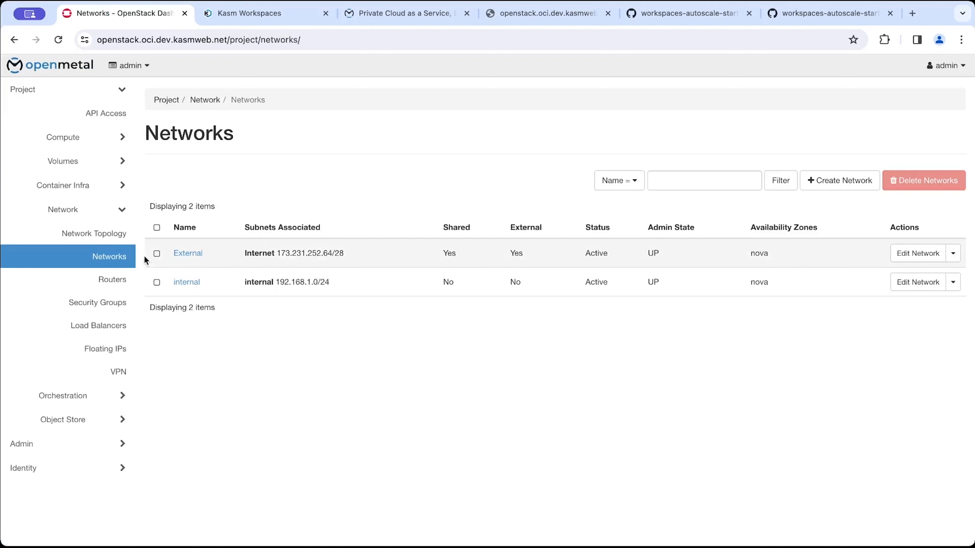
pyautogui.click(187, 256)
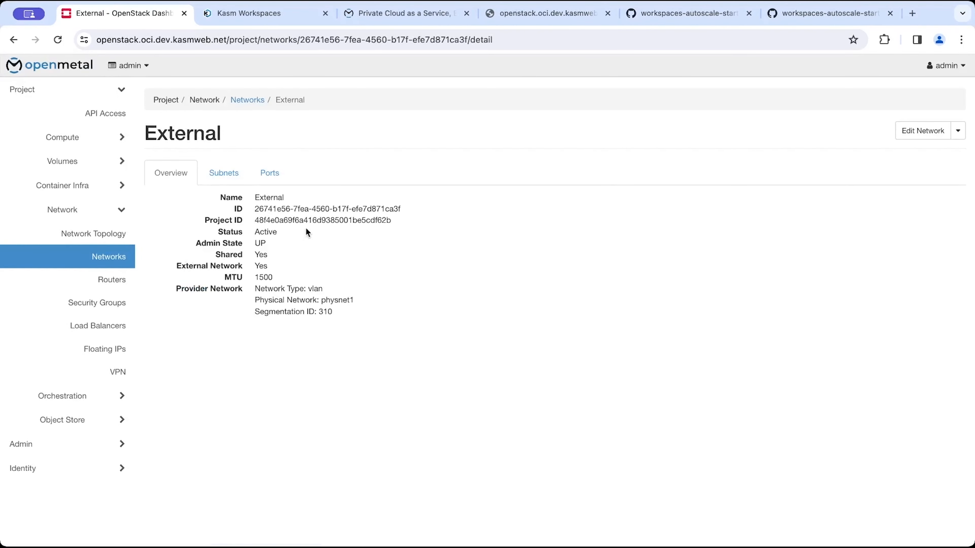
pyautogui.tripleClick(324, 215)
pyautogui.hotkey('ctrl', 'c')
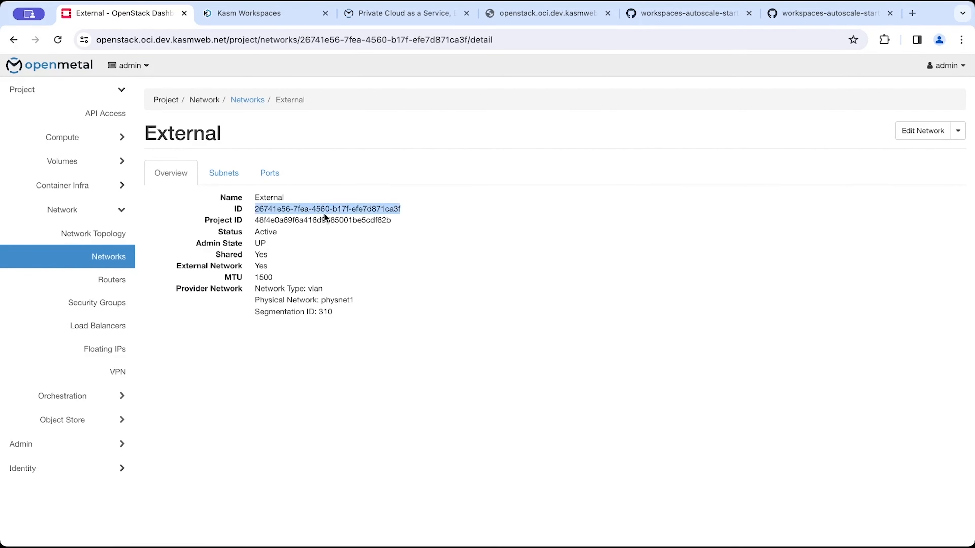
pyautogui.click(230, 11)
pyautogui.hotkey('ctrl', 'v')
pyautogui.press('Tab')
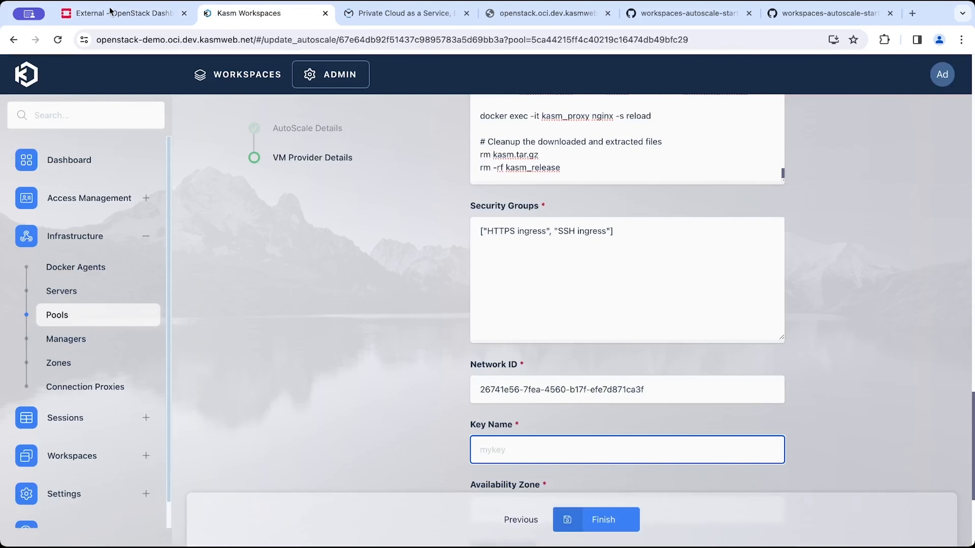
pyautogui.click(111, 11)
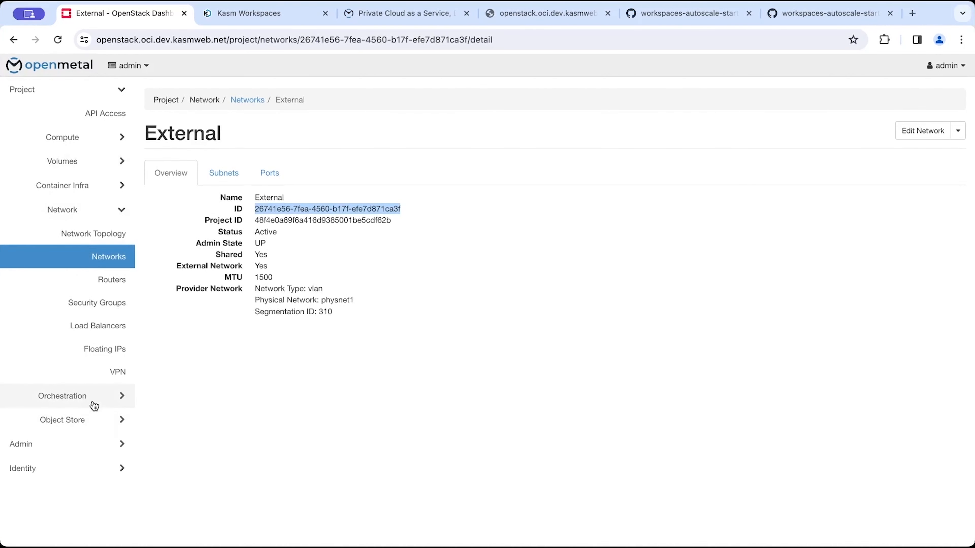
# Copy the ian-key key pair name from the OpenStack Key Pairs list and paste it into the Key Name field.
pyautogui.click(91, 142)
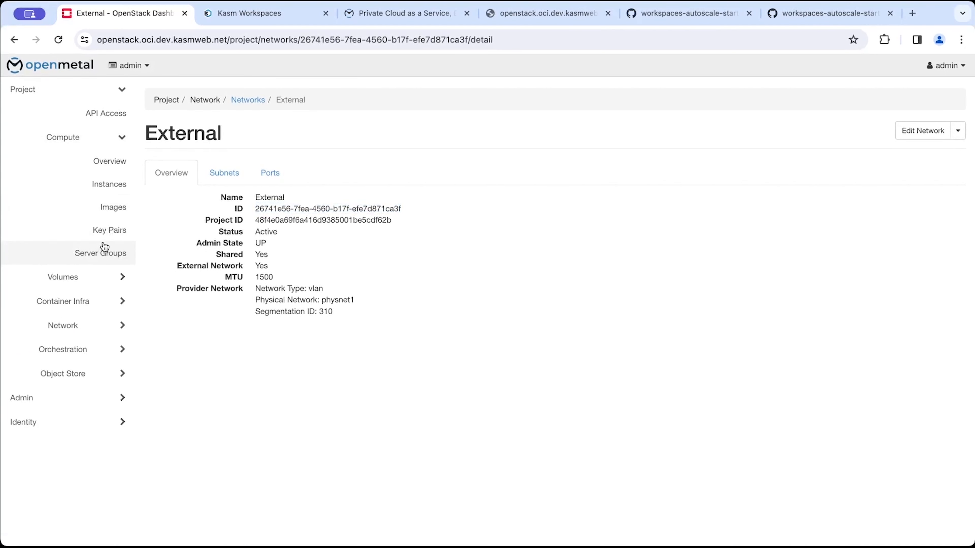
pyautogui.click(108, 242)
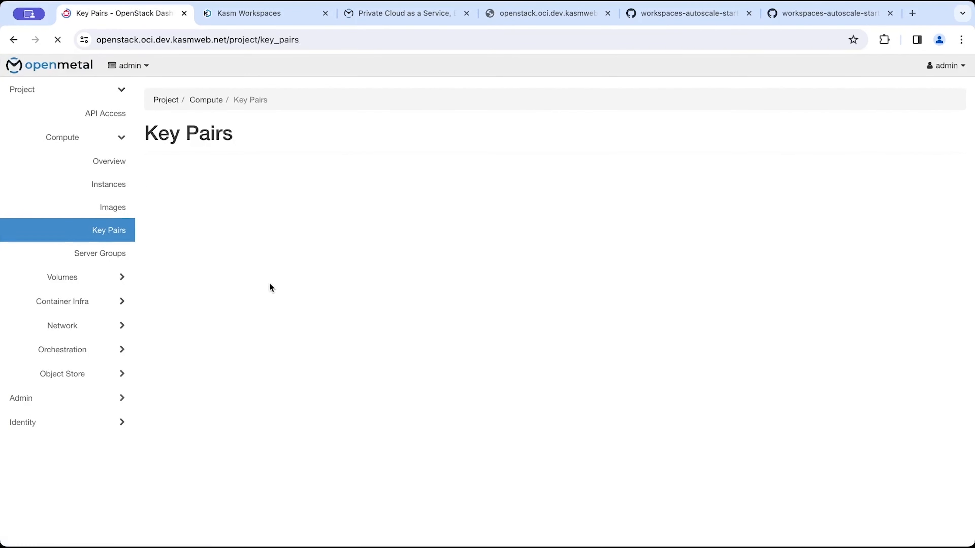
pyautogui.moveTo(212, 254); pyautogui.dragTo(187, 256)
pyautogui.press('super+c')
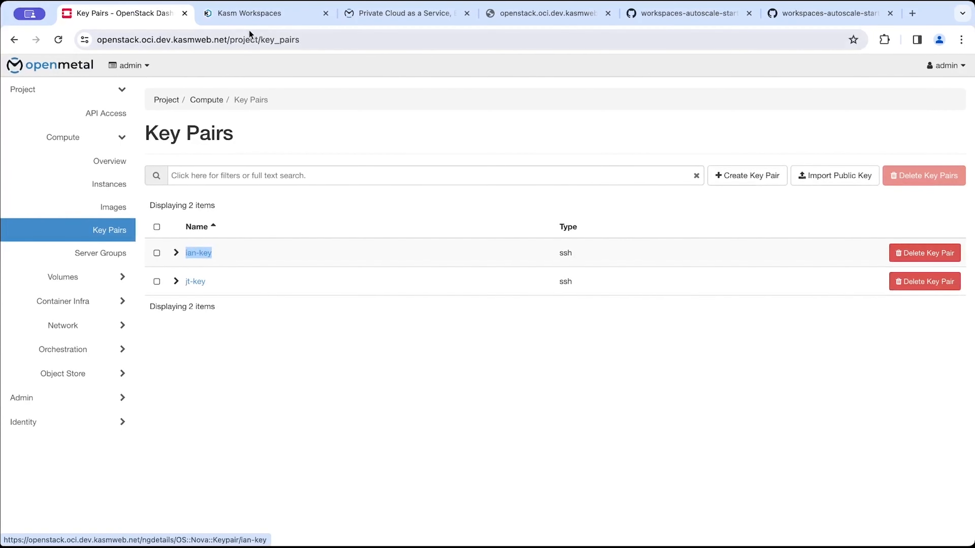
pyautogui.click(266, 14)
pyautogui.press('super+v')
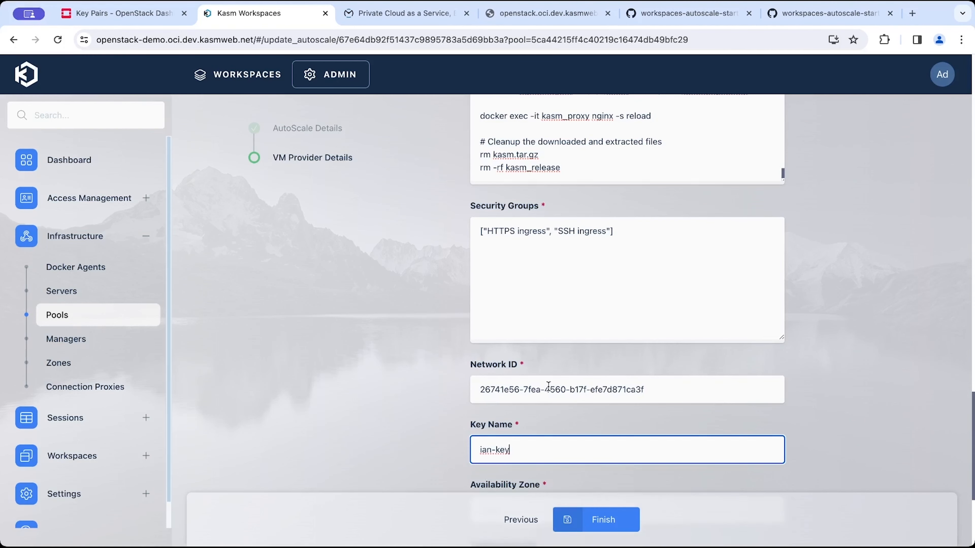
# Set the Availability Zone to nova and finish the VM provider configuration.
pyautogui.scroll(-3, 594, 482)
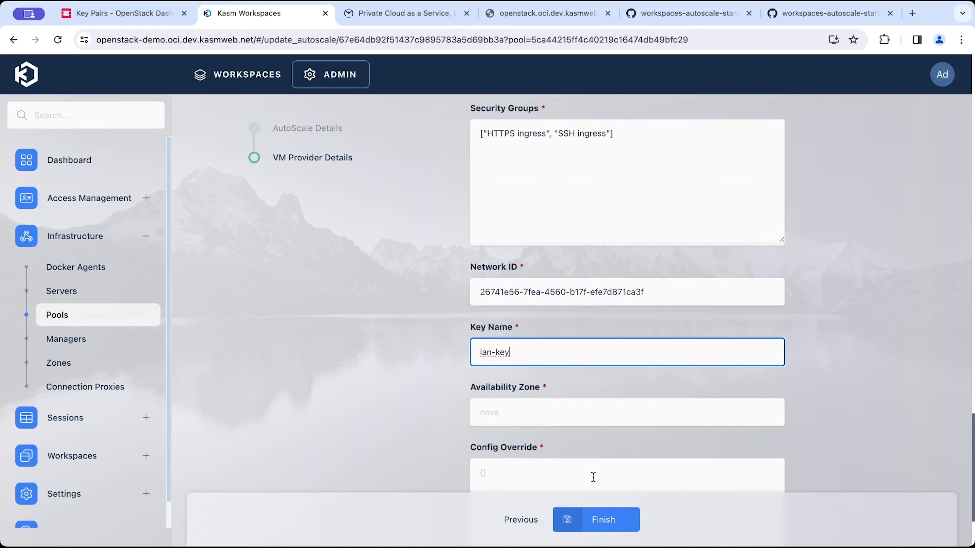
pyautogui.click(568, 423)
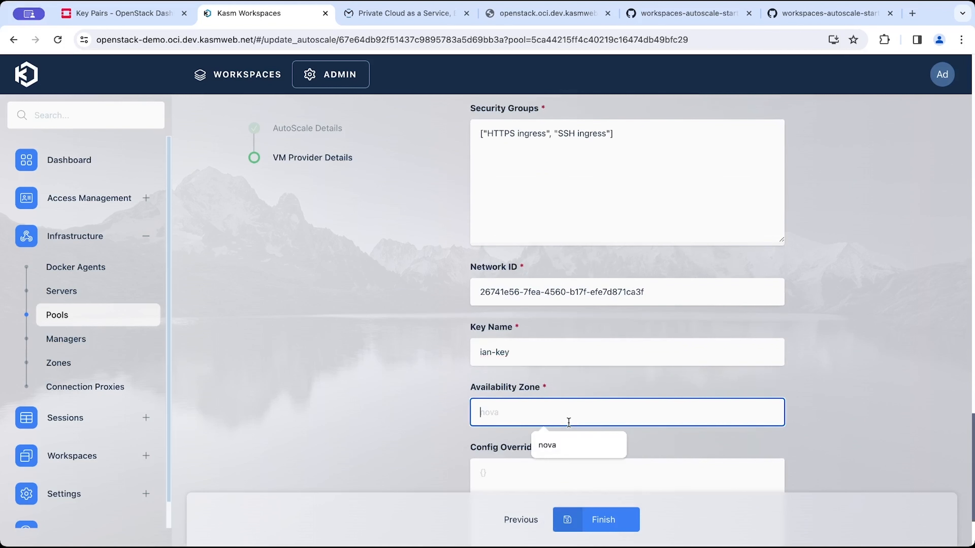
pyautogui.click(557, 444)
pyautogui.scroll(-2, 557, 446)
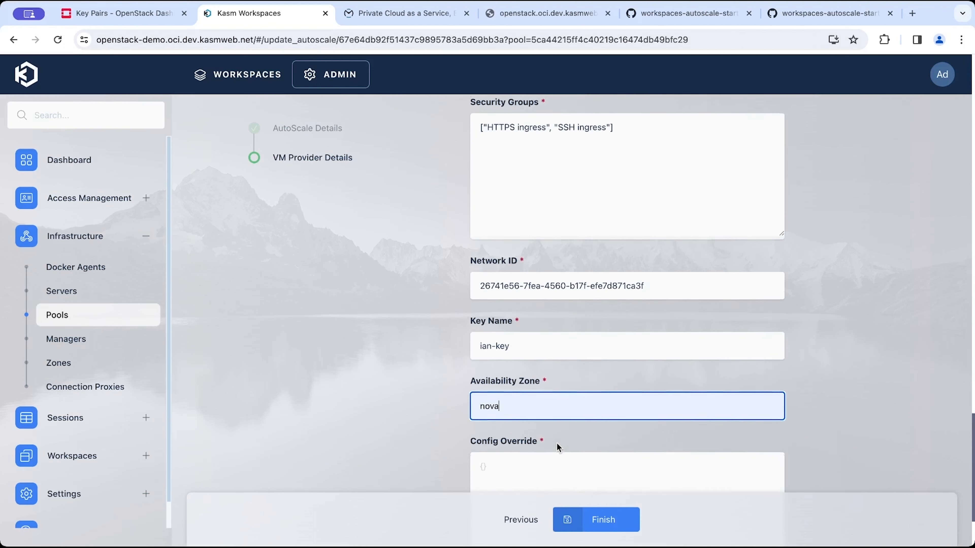
pyautogui.click(557, 446)
pyautogui.scroll(-2, 573, 362)
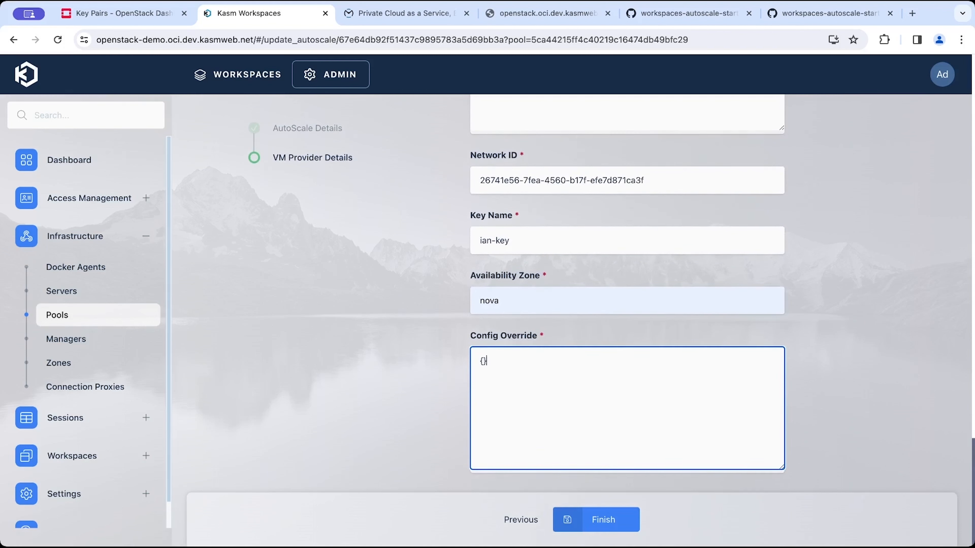
pyautogui.click(581, 521)
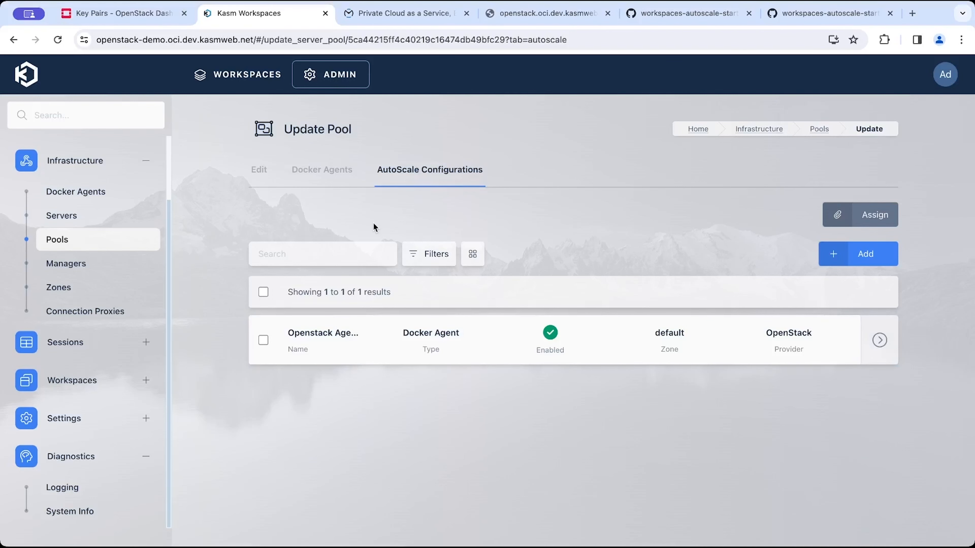
# Check the pool's Docker Agents tab, then open the application logs under Diagnostics.
pyautogui.click(340, 187)
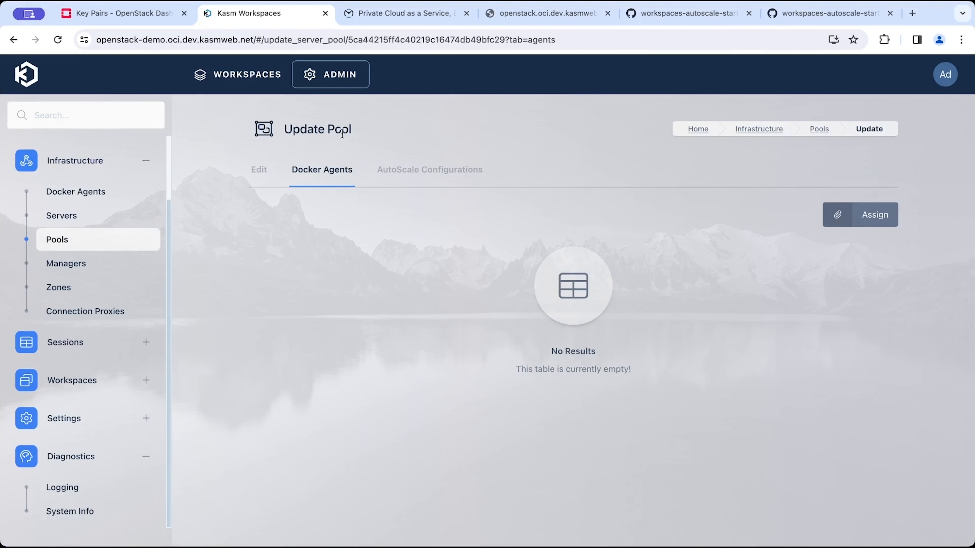
pyautogui.press('super+r')
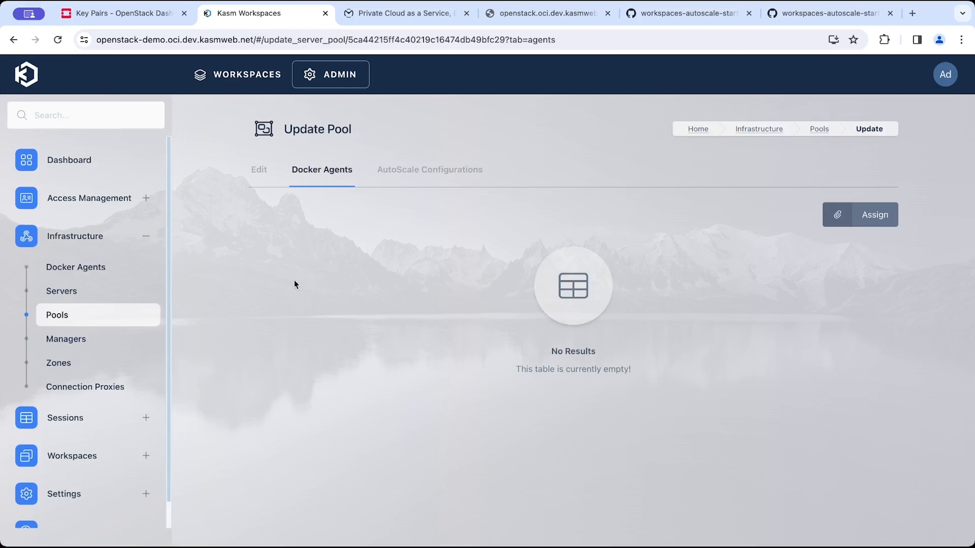
pyautogui.scroll(-1, 120, 357)
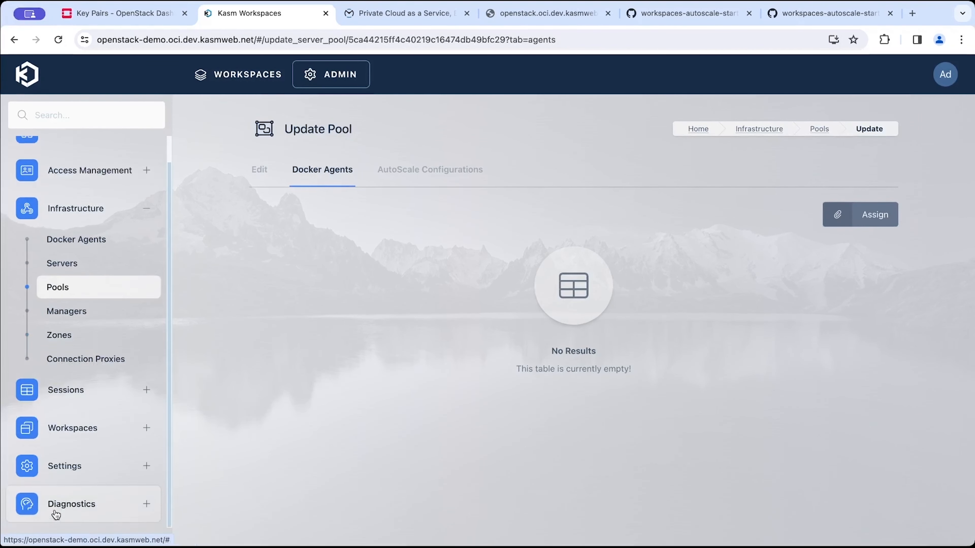
pyautogui.click(76, 504)
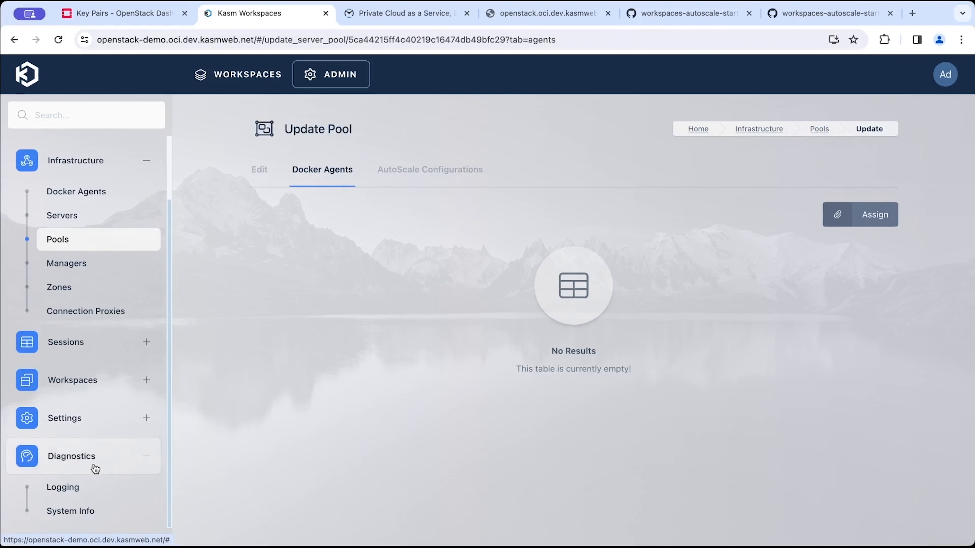
pyautogui.click(79, 487)
pyautogui.scroll(-1, 371, 379)
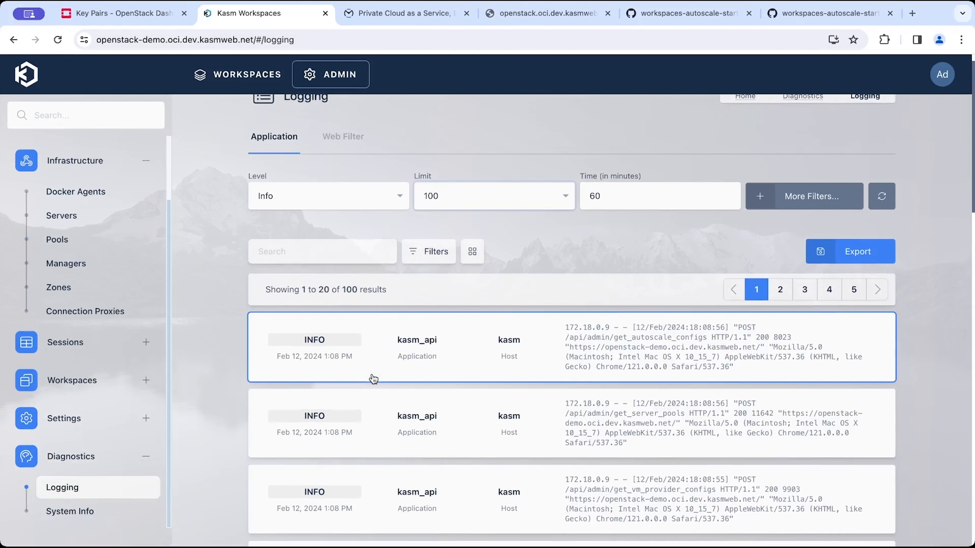
pyautogui.scroll(-1, 372, 379)
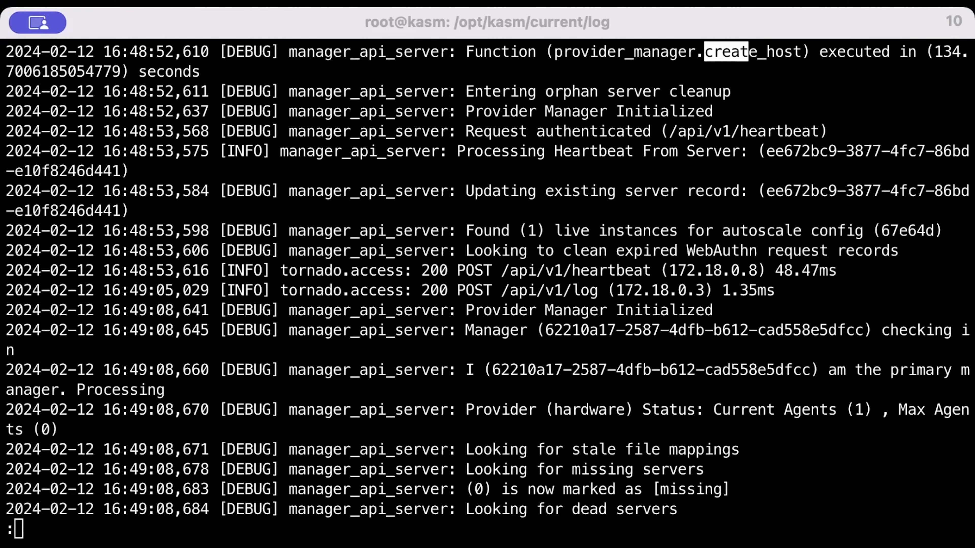
# Open manager_api_server.log with less in the Kasm server terminal.
pyautogui.press('q')
pyautogui.write('pwd')
pyautogui.press('Return')
pyautogui.write('w')
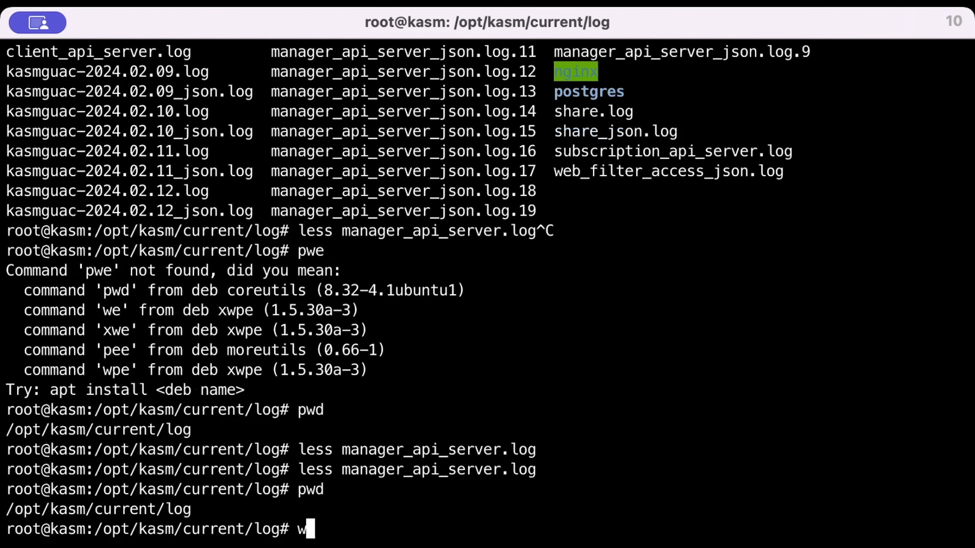
pyautogui.press('BackSpace')
pyautogui.press('BackSpace')
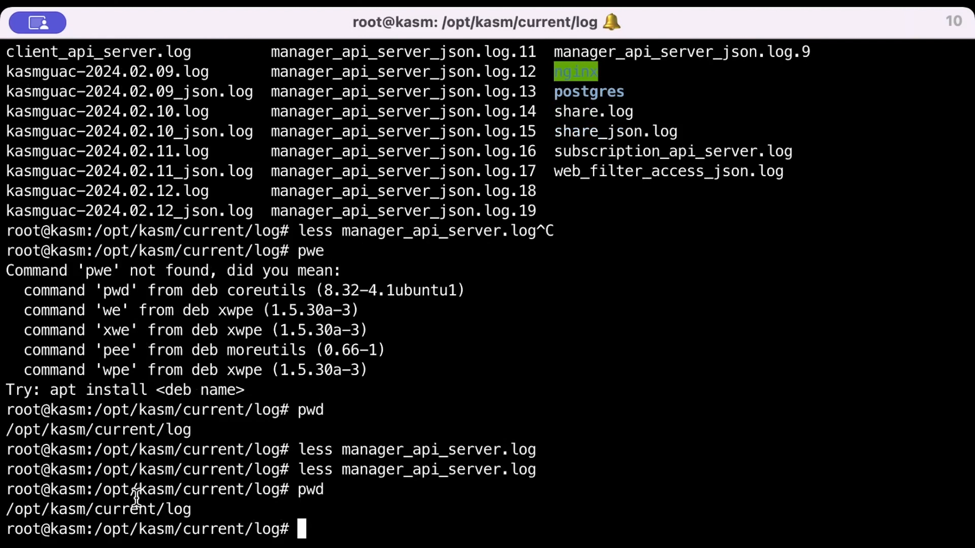
pyautogui.write('less ')
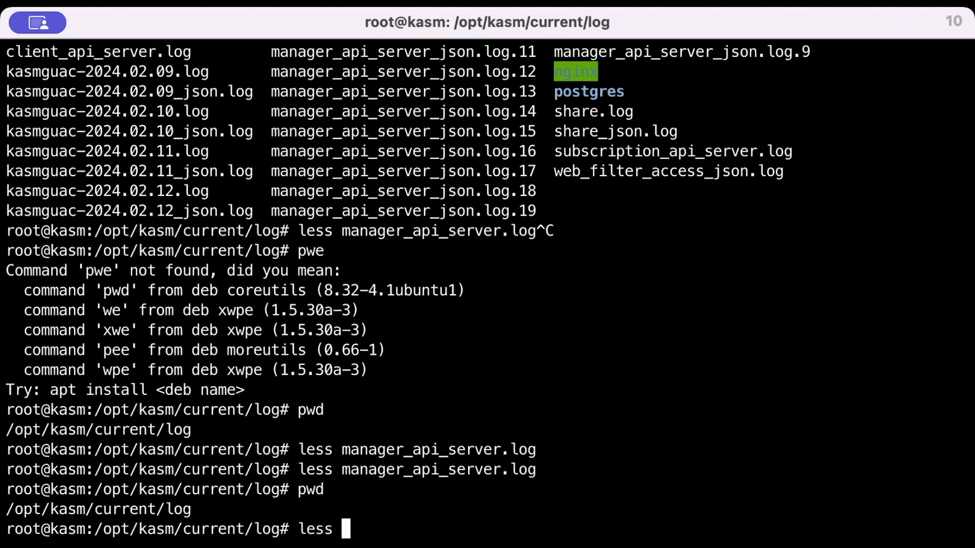
pyautogui.write('m')
pyautogui.press('Tab')
pyautogui.write('.log')
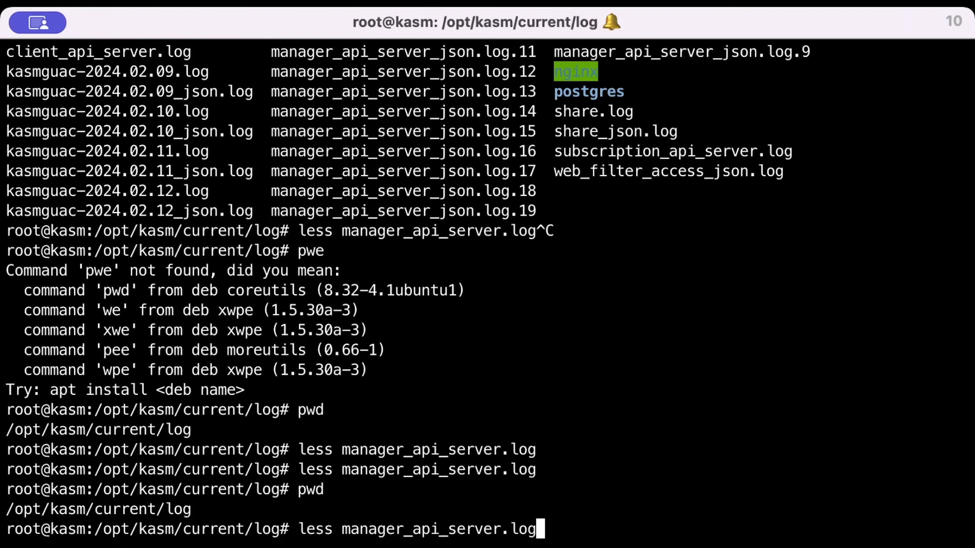
pyautogui.press('Return')
# Follow the log for new entries and highlight the lines about the server record created from OpenStack.
pyautogui.hotkey('shift', 'f')
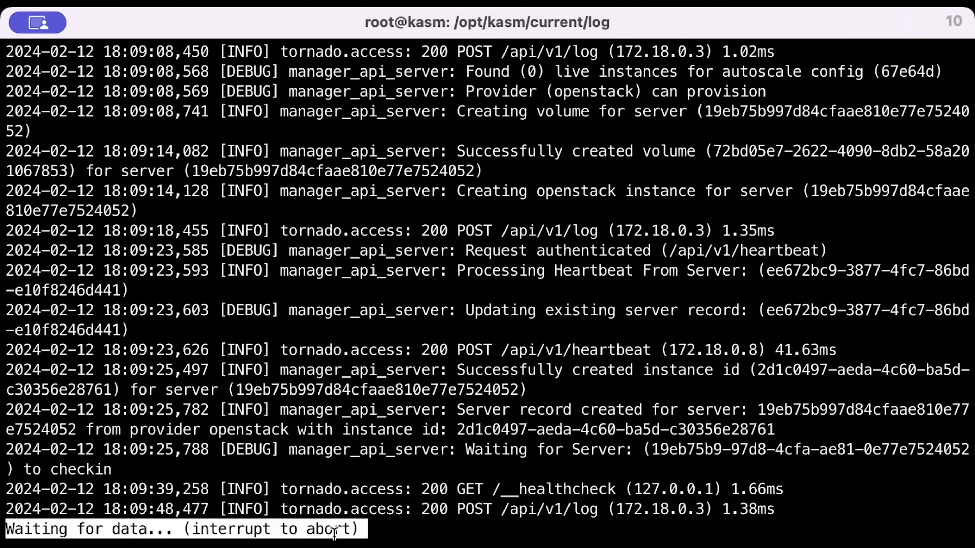
pyautogui.hotkey('ctrl', 'c')
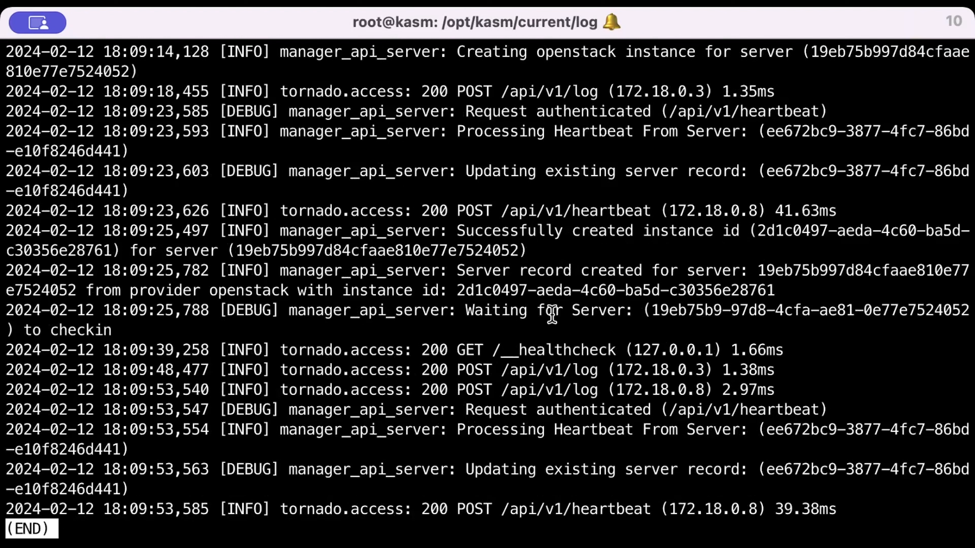
pyautogui.moveTo(198, 325); pyautogui.dragTo(7, 270)
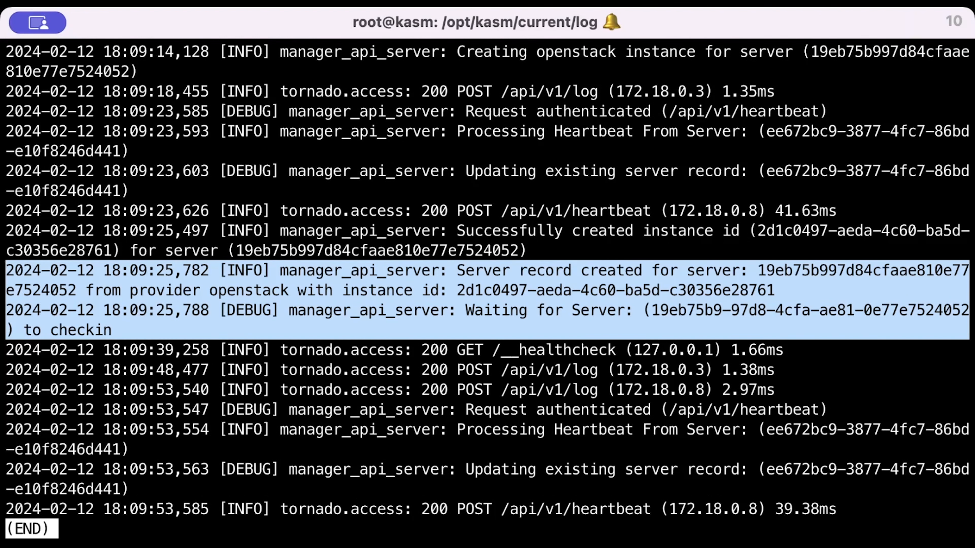
# Compare the pool's Docker agent status with the new instance in the OpenStack Instances list.
pyautogui.press('super+Tab')
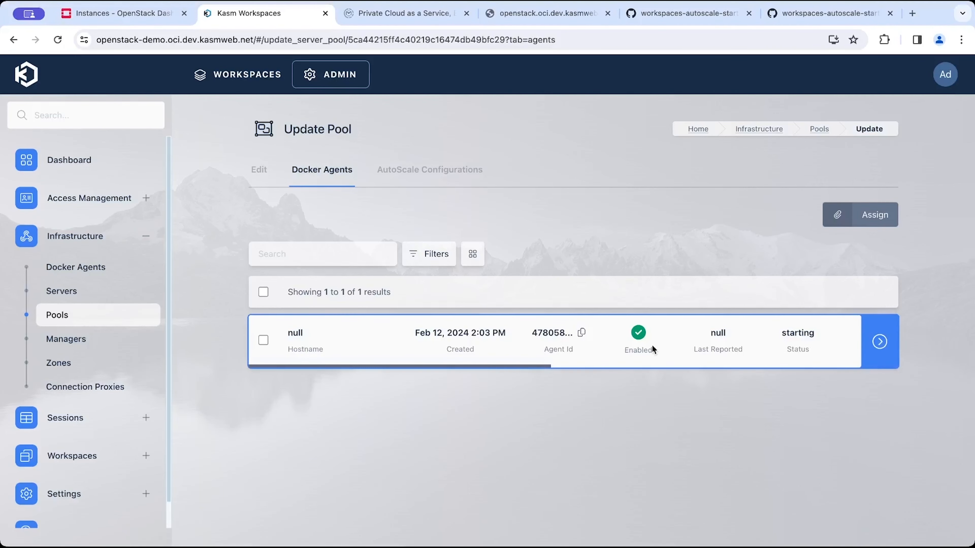
pyautogui.doubleClick(779, 332)
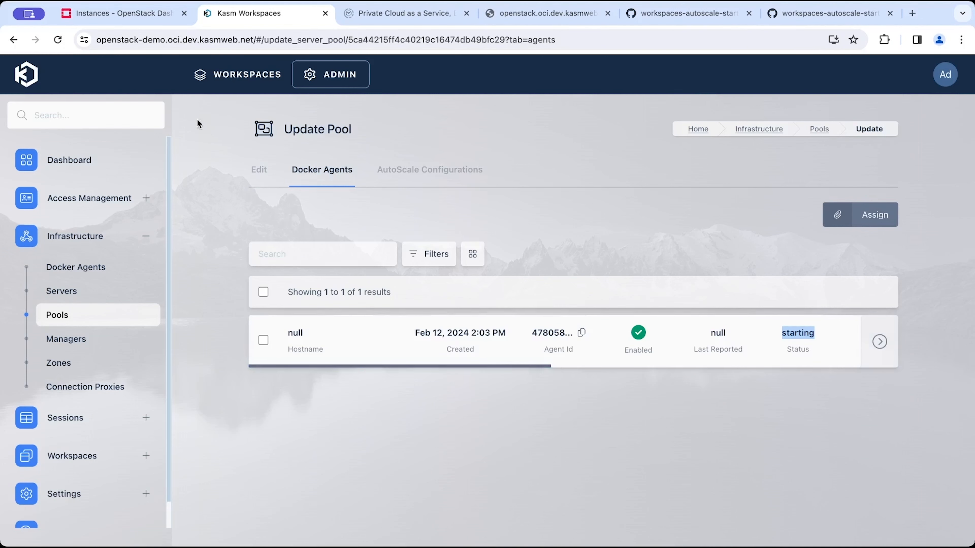
pyautogui.click(143, 16)
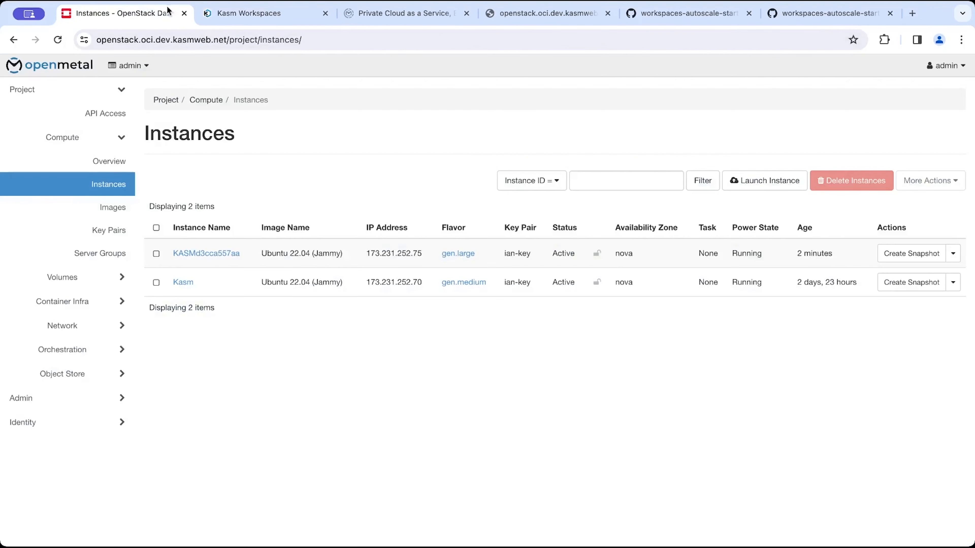
pyautogui.click(90, 187)
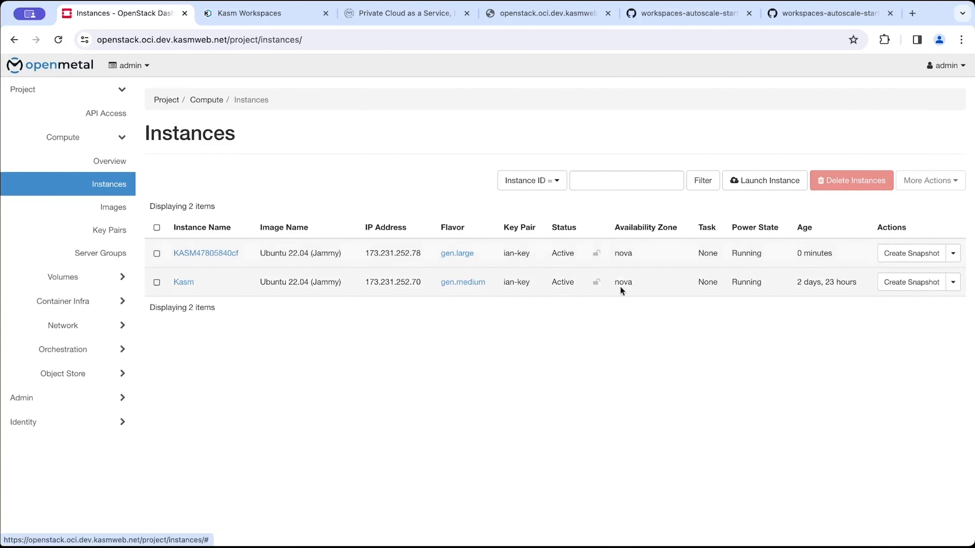
pyautogui.click(258, 19)
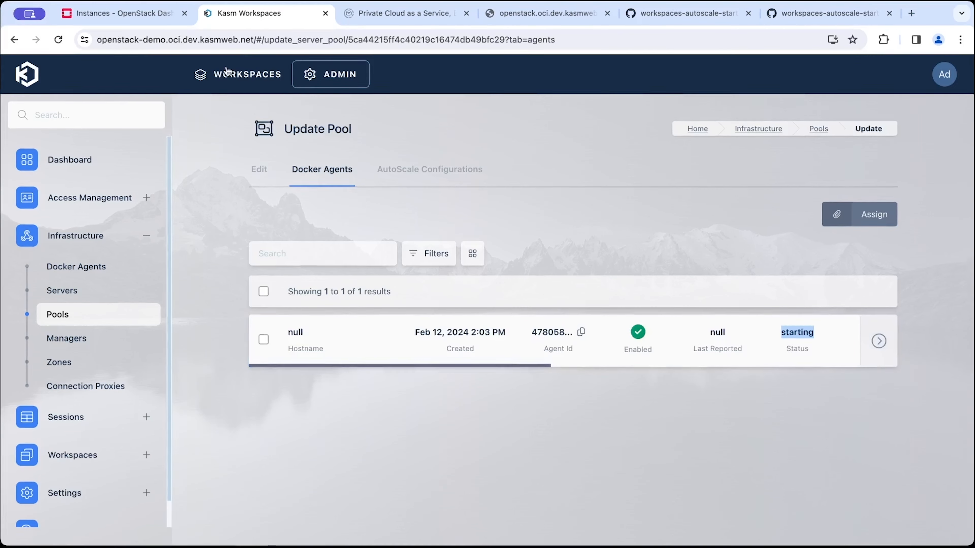
pyautogui.click(124, 22)
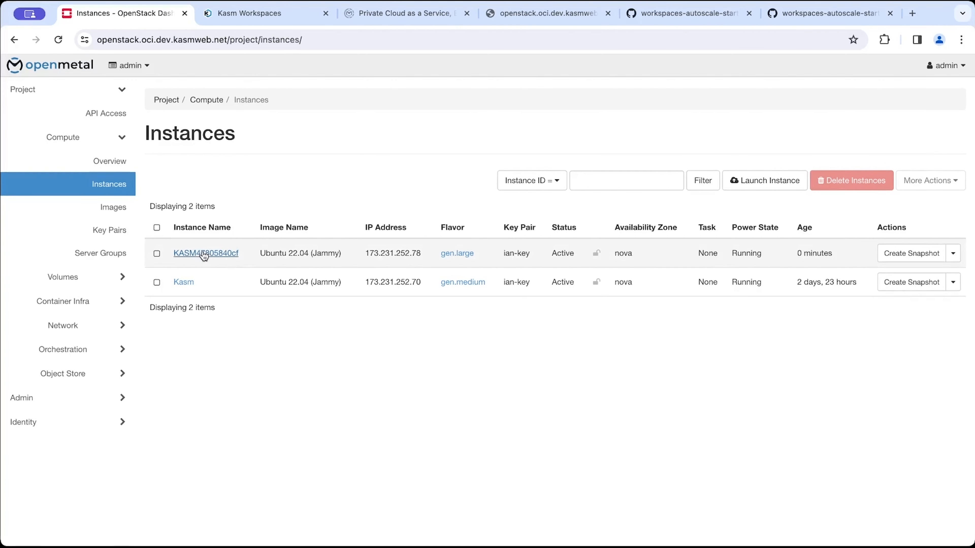
pyautogui.click(222, 17)
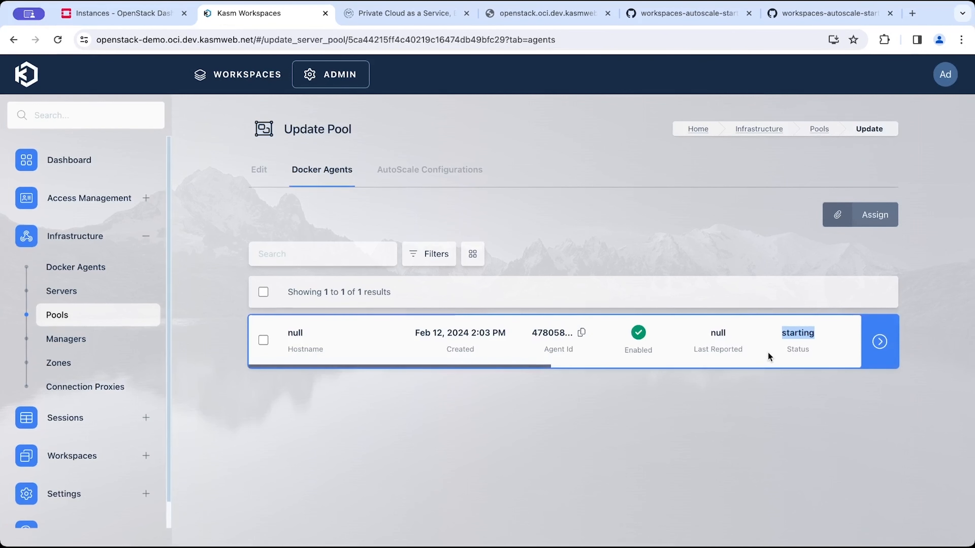
pyautogui.click(144, 15)
pyautogui.click(230, 14)
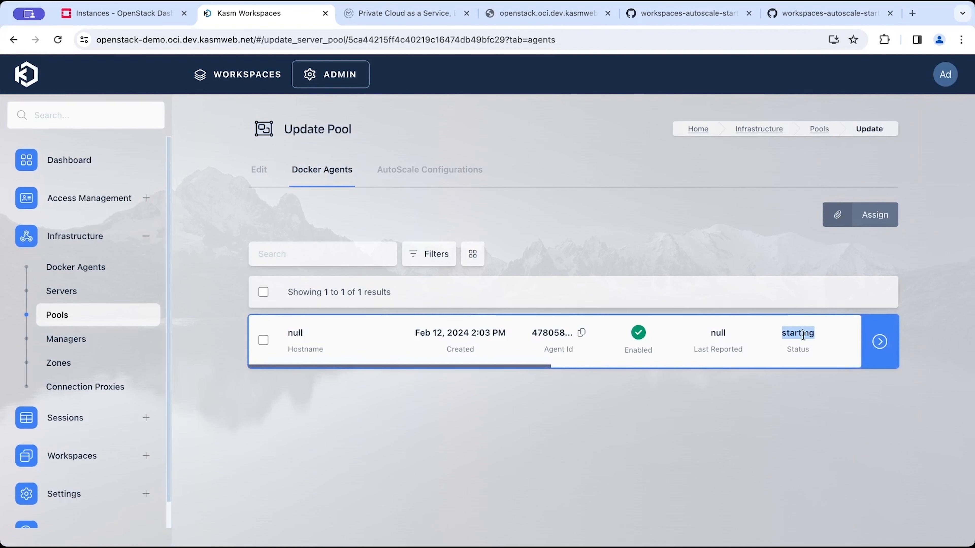
# Scroll across the pool's Docker agent row to review all of its columns.
pyautogui.hscroll(4, 803, 335)
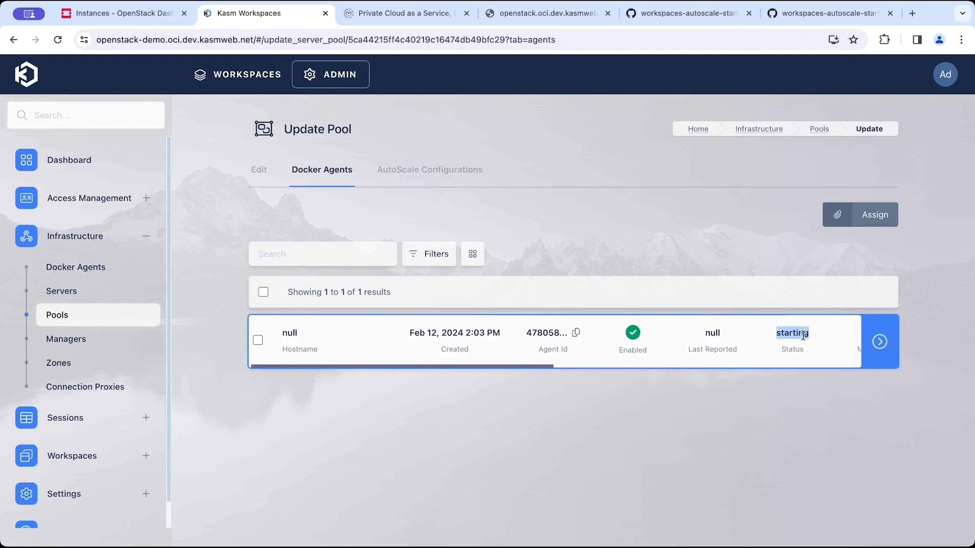
pyautogui.hscroll(5, 803, 335)
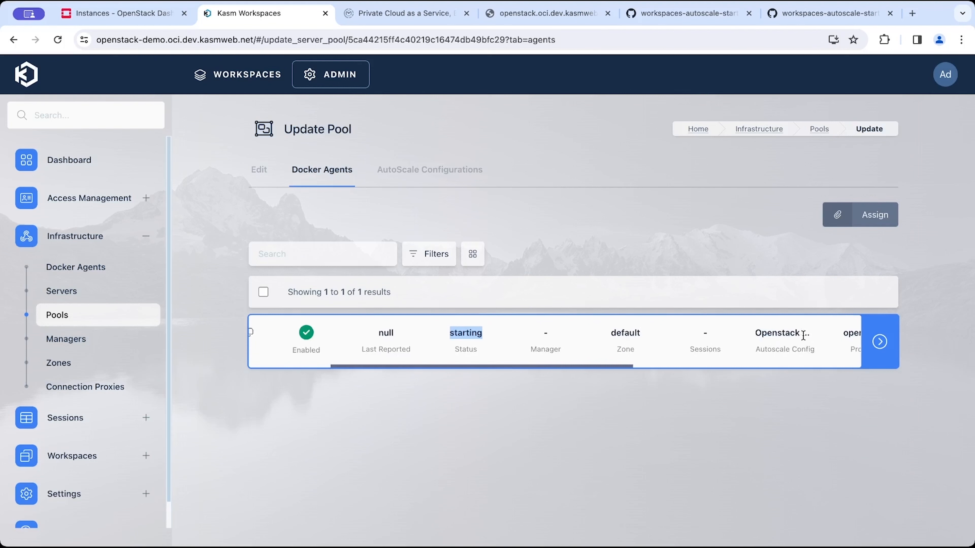
pyautogui.hscroll(2, 802, 335)
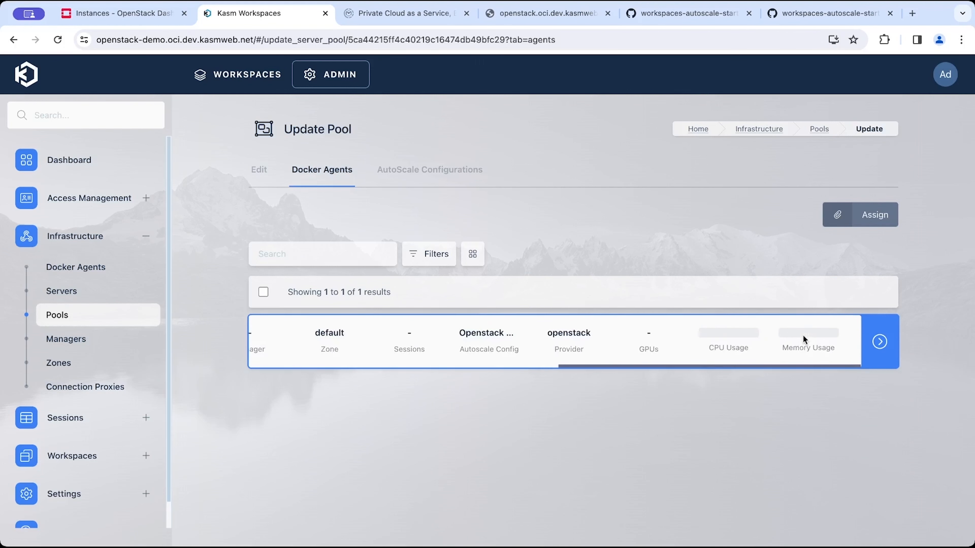
pyautogui.hscroll(-10, 803, 335)
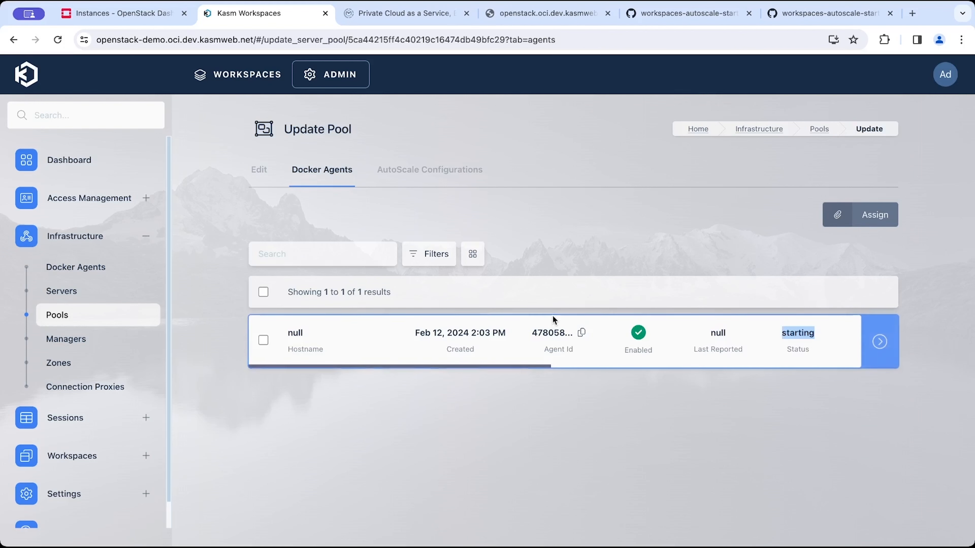
# Open the default deployment zone and select its Upstream Auth Address value.
pyautogui.click(83, 364)
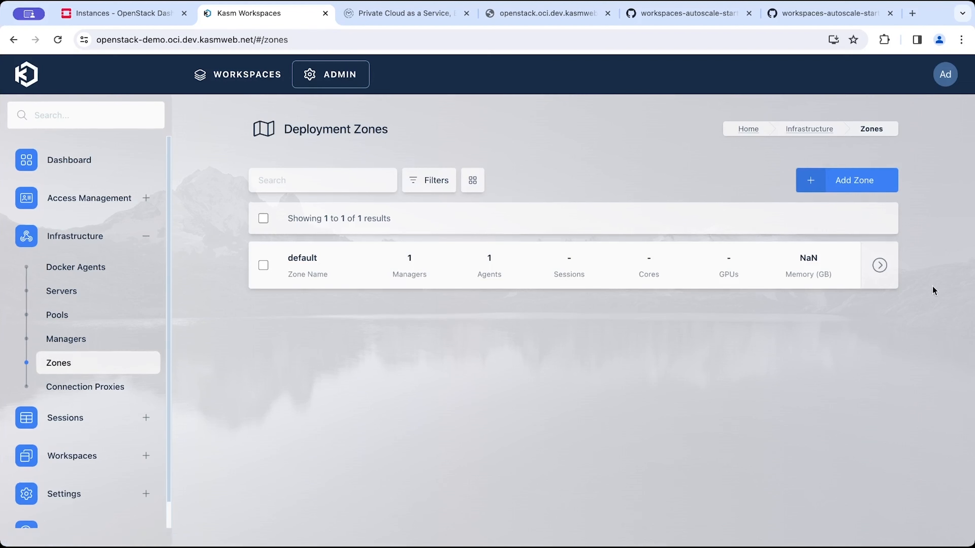
pyautogui.moveTo(882, 261)
pyautogui.click(837, 265)
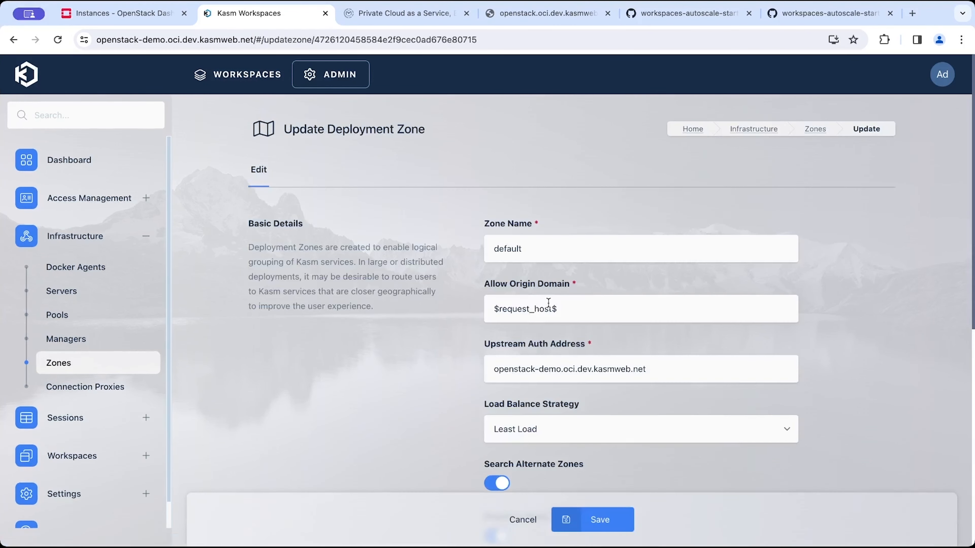
pyautogui.tripleClick(527, 338)
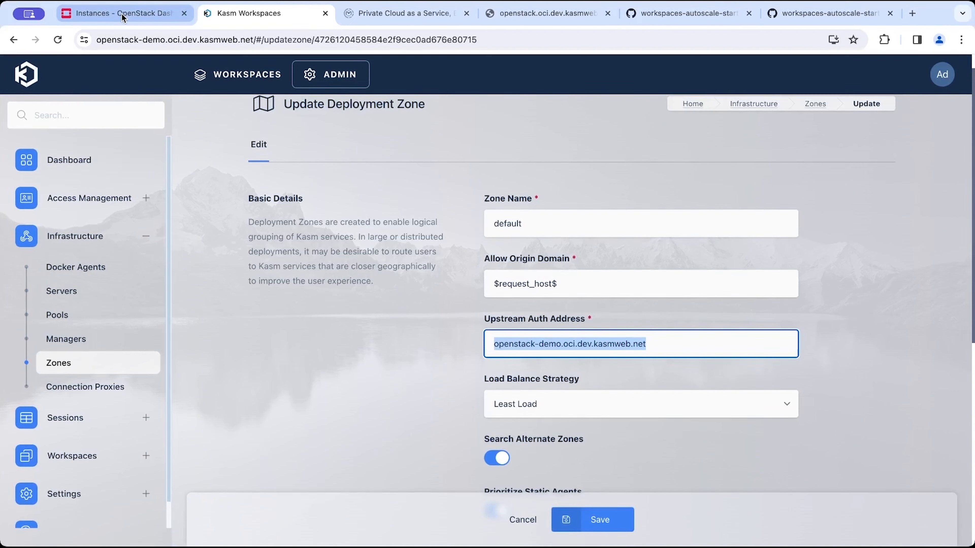
# Switch to the OpenStack Instances list and select the new KASM instance's IP address.
pyautogui.click(94, 40)
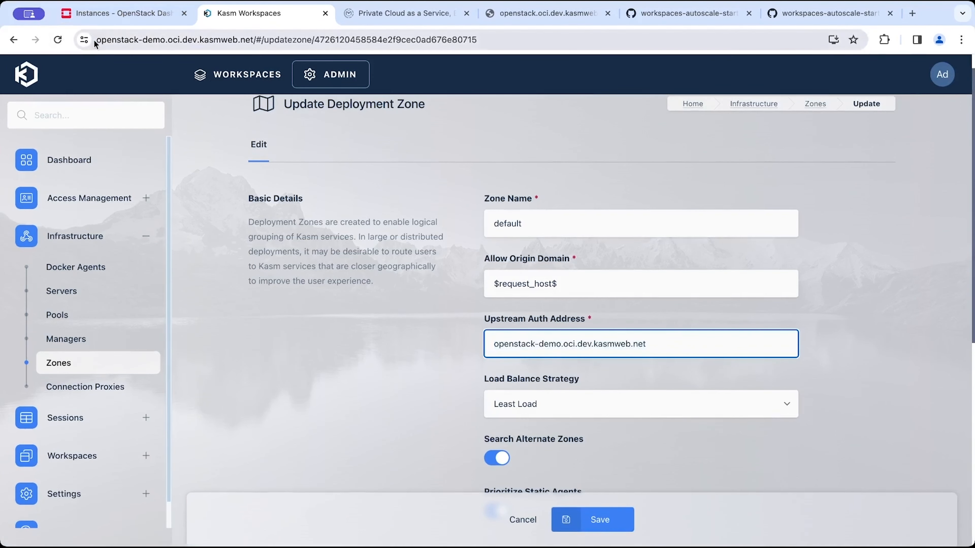
pyautogui.click(108, 24)
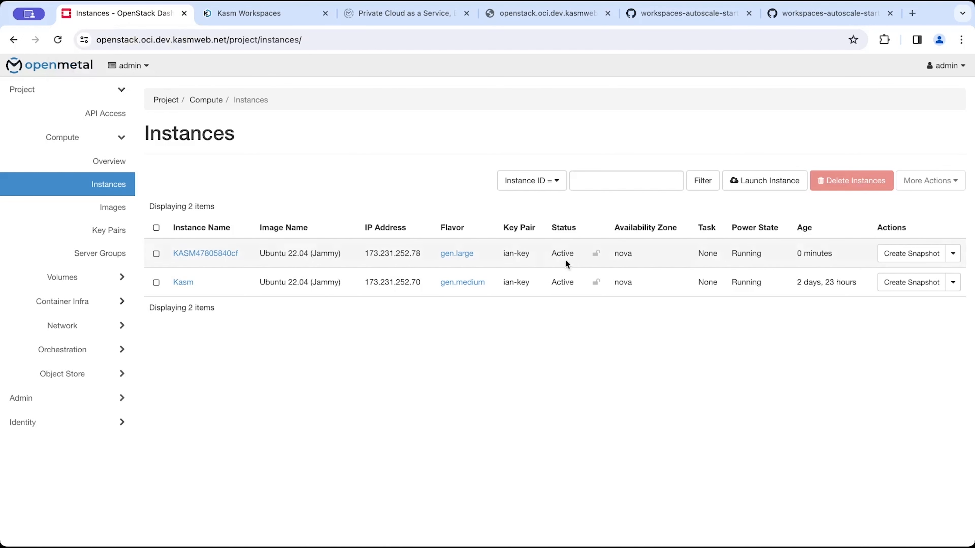
pyautogui.doubleClick(377, 254)
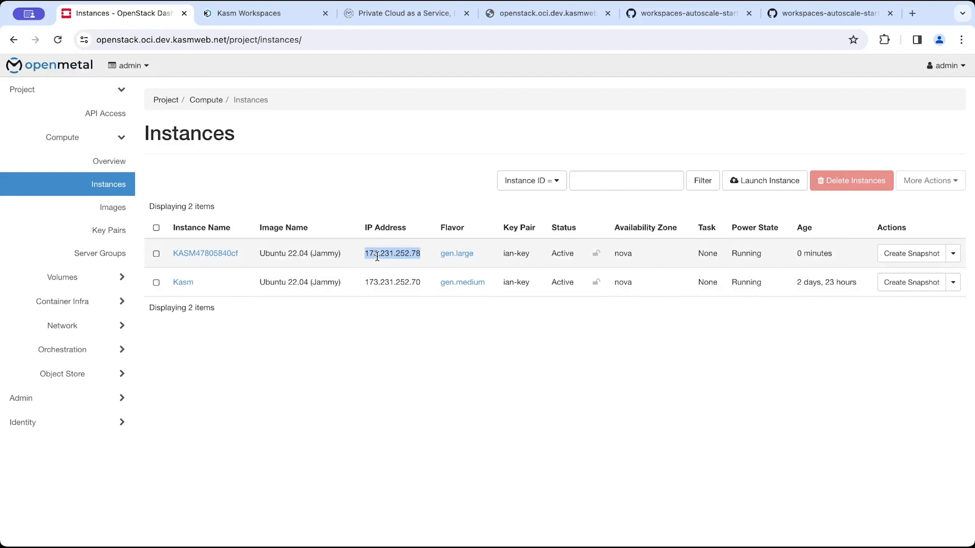
# Accept the host key to connect by SSH to the new instance in the terminal.
pyautogui.hotkey('alt', 'Tab')
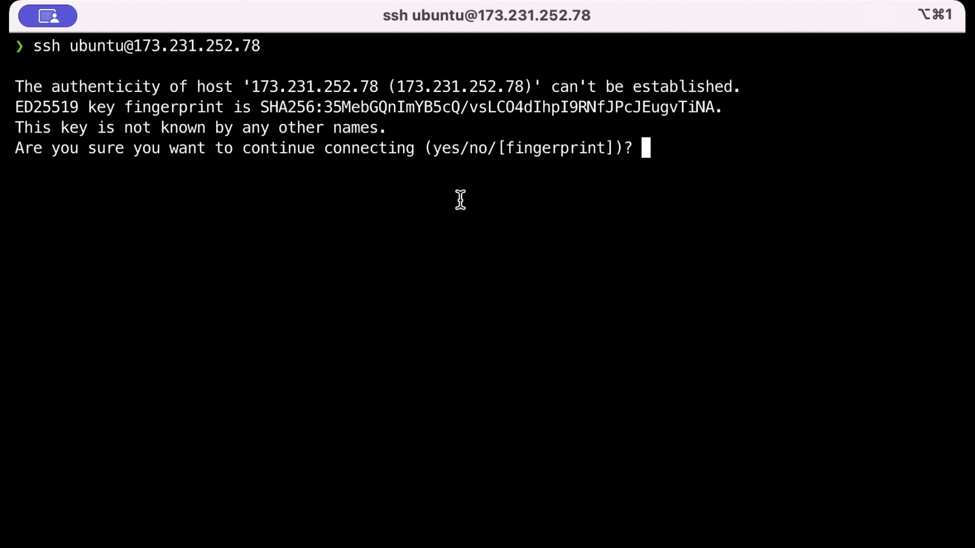
pyautogui.write('yes')
pyautogui.press('Return')
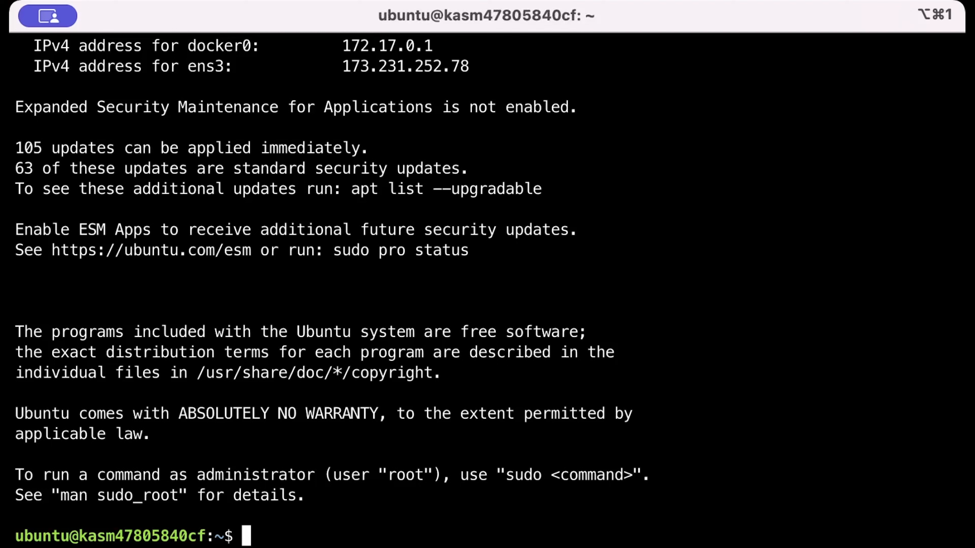
# Open /var/log/cloud-init-output.log with sudo less on the new instance.
pyautogui.tripleClick(402, 391)
pyautogui.click(402, 392)
pyautogui.write('sudo ')
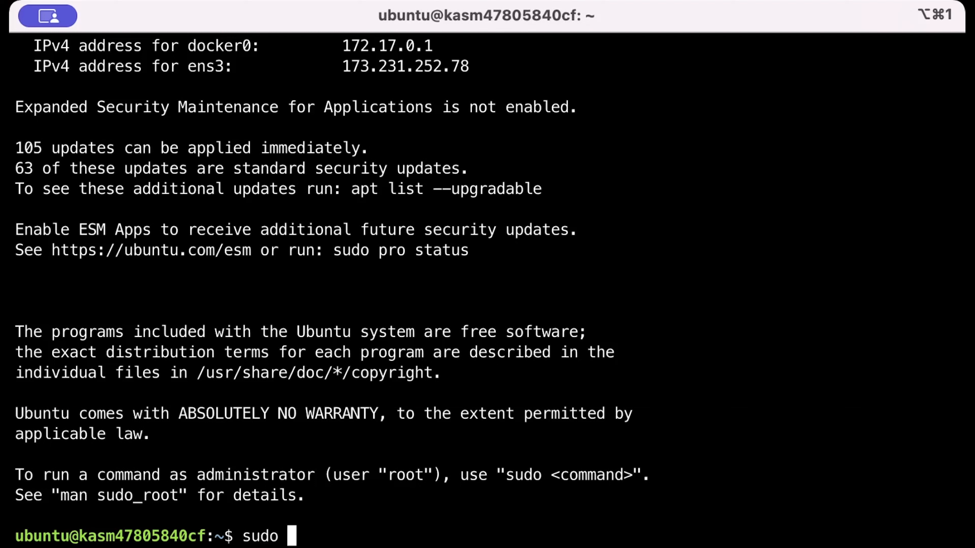
pyautogui.write('less /var')
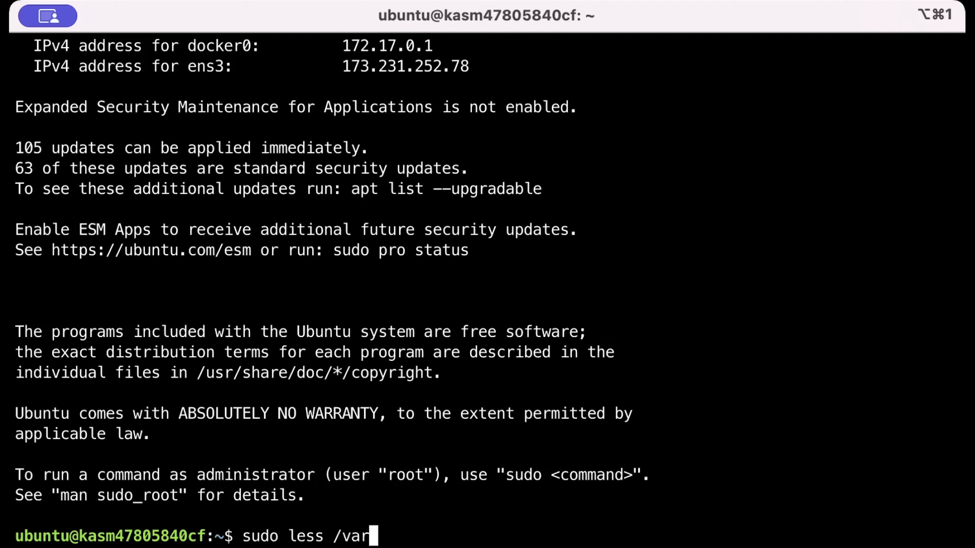
pyautogui.write('/clog')
pyautogui.press('BackSpace')
pyautogui.press('BackSpace')
pyautogui.press('BackSpace')
pyautogui.press('BackSpace')
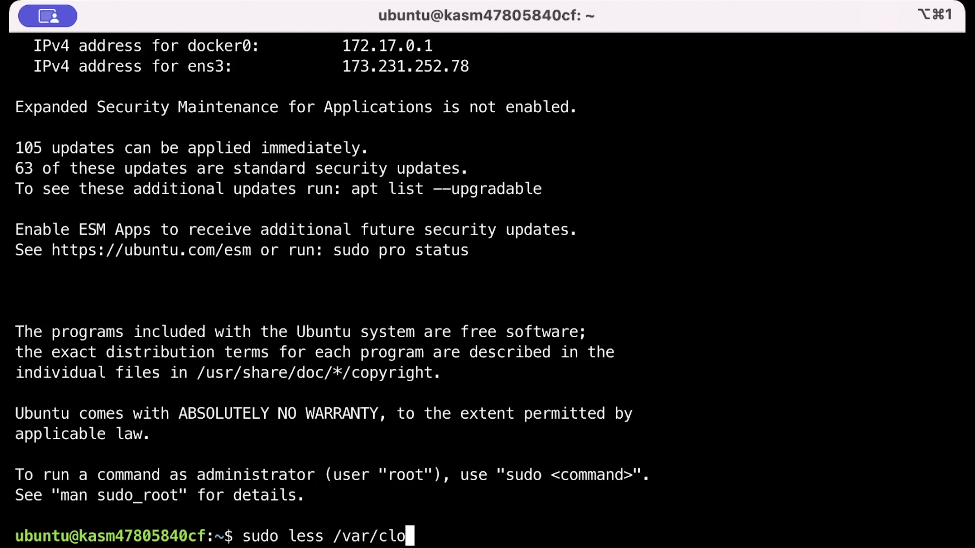
pyautogui.write('log/cloud-init-o')
pyautogui.press('Tab')
pyautogui.press('Return')
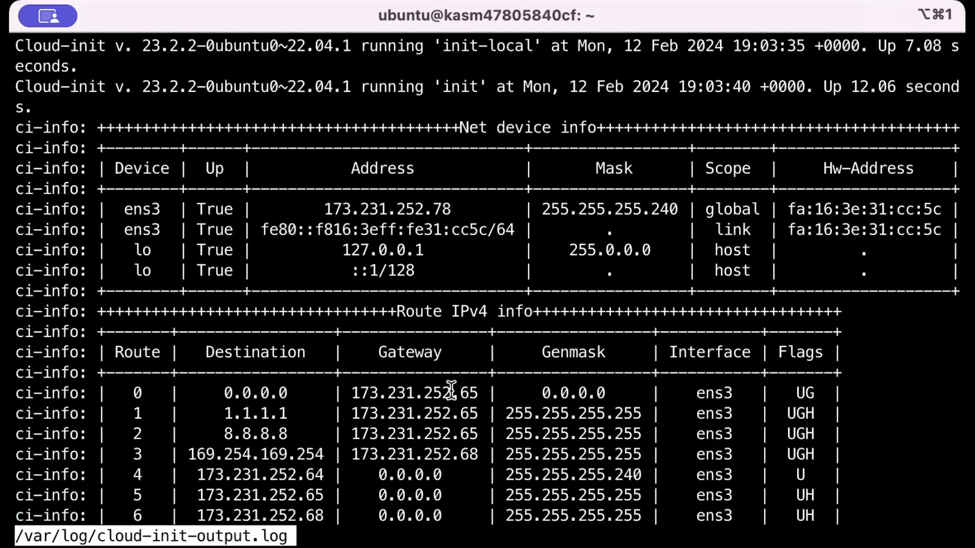
# Jump to the end of the cloud-init output log, scroll through its final lines, and quit less.
pyautogui.hotkey('shift', 'g')
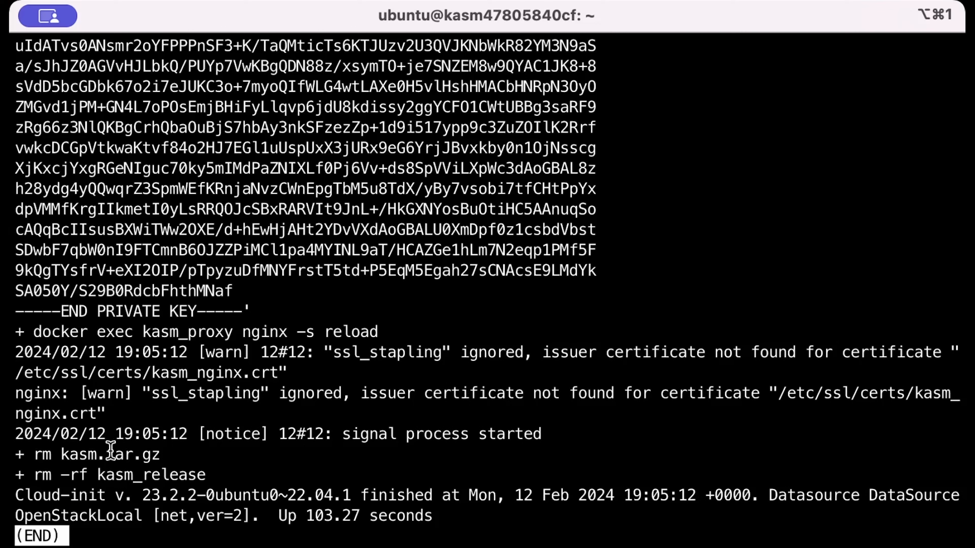
pyautogui.press('Down')
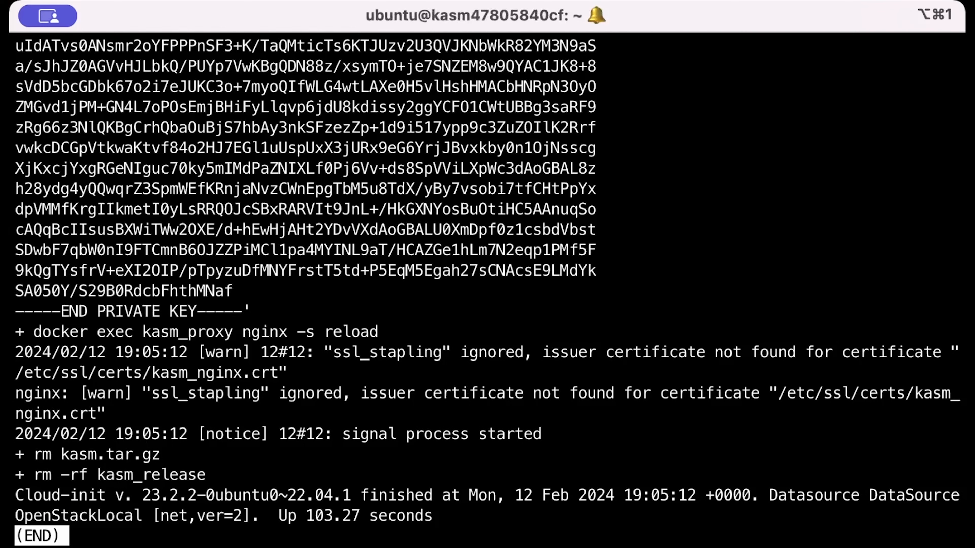
pyautogui.press('Up')
pyautogui.press('Up')
pyautogui.press('Up')
pyautogui.press('Up')
pyautogui.press('Up')
pyautogui.press('Up')
pyautogui.press('Up')
pyautogui.press('Up')
pyautogui.press('Up')
pyautogui.press('Up')
pyautogui.press('Up')
pyautogui.press('Up')
pyautogui.press('Up')
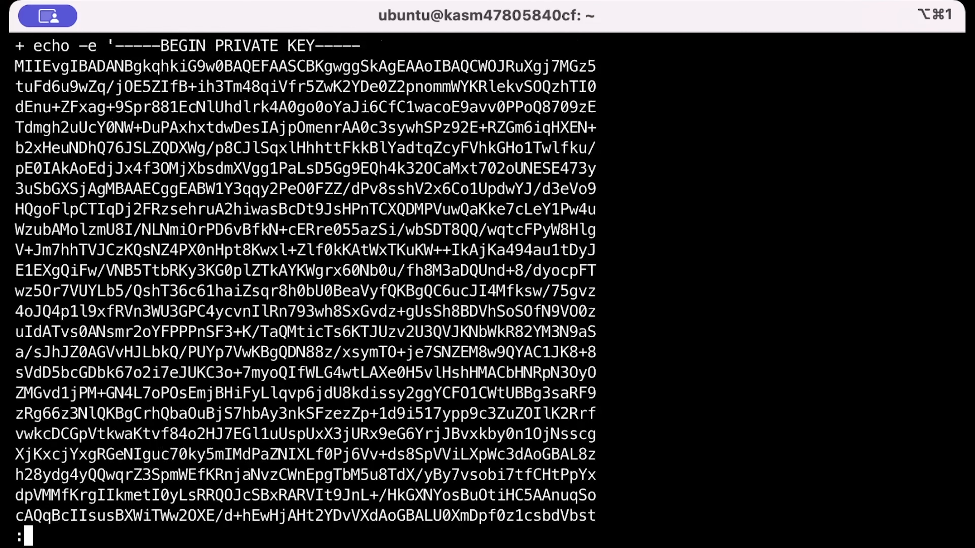
pyautogui.press('Down')
pyautogui.press('Down')
pyautogui.press('Down')
pyautogui.press('Down')
pyautogui.press('Down')
pyautogui.press('Down')
pyautogui.press('Down')
pyautogui.press('Down')
pyautogui.press('Down')
pyautogui.press('Down')
pyautogui.press('Down')
pyautogui.press('Down')
pyautogui.press('Down')
pyautogui.press('Up')
pyautogui.press('Up')
pyautogui.press('Up')
pyautogui.press('Up')
pyautogui.press('Up')
pyautogui.press('Up')
pyautogui.press('Up')
pyautogui.press('Up')
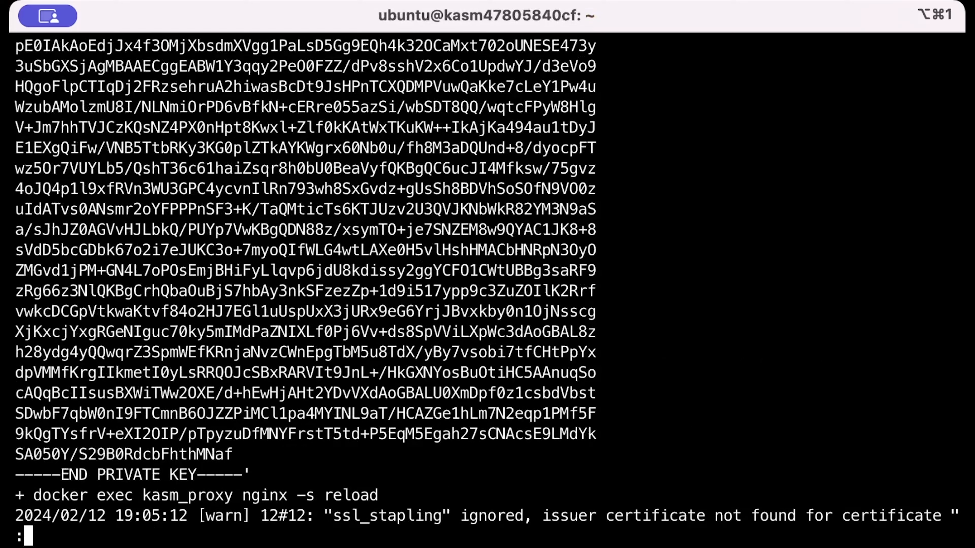
pyautogui.press('Up')
pyautogui.press('Up')
pyautogui.press('Up')
pyautogui.press('Up')
pyautogui.press('Up')
pyautogui.press('Up')
pyautogui.press('Up')
pyautogui.press('Up')
pyautogui.press('Up')
pyautogui.press('Up')
pyautogui.press('Up')
pyautogui.press('Up')
pyautogui.press('Up')
pyautogui.press('Up')
pyautogui.press('Up')
pyautogui.press('Up')
pyautogui.press('Up')
pyautogui.press('Up')
pyautogui.press('Down')
pyautogui.press('Down')
pyautogui.press('Down')
pyautogui.press('Down')
pyautogui.press('Down')
pyautogui.press('Down')
pyautogui.press('Down')
pyautogui.press('Down')
pyautogui.press('Down')
pyautogui.press('Down')
pyautogui.press('Down')
pyautogui.press('Down')
pyautogui.press('Down')
pyautogui.press('Down')
pyautogui.press('Down')
pyautogui.press('Down')
pyautogui.press('Down')
pyautogui.press('Down')
pyautogui.press('Down')
pyautogui.press('Down')
pyautogui.press('Down')
pyautogui.press('Down')
pyautogui.press('Down')
pyautogui.press('Down')
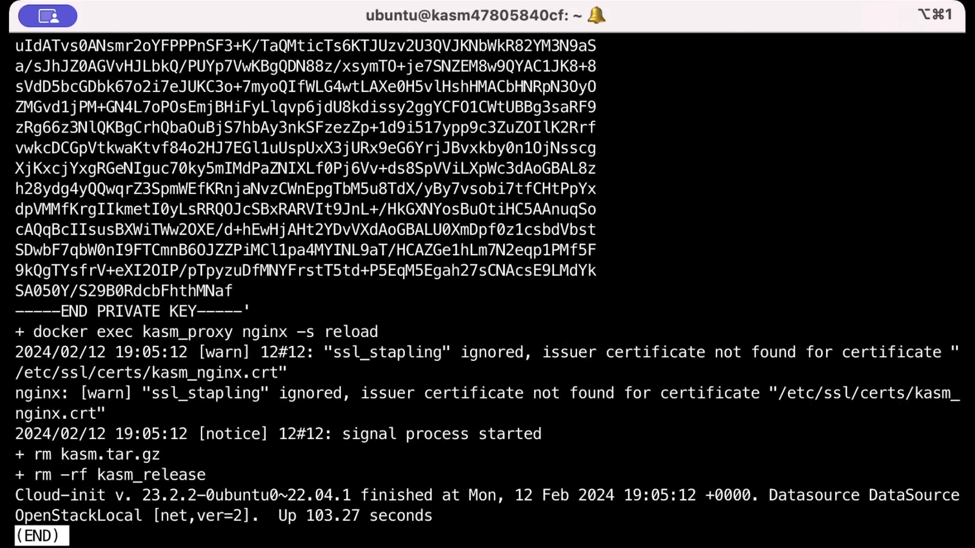
pyautogui.press('Up')
pyautogui.press('Up')
pyautogui.press('Up')
pyautogui.press('Up')
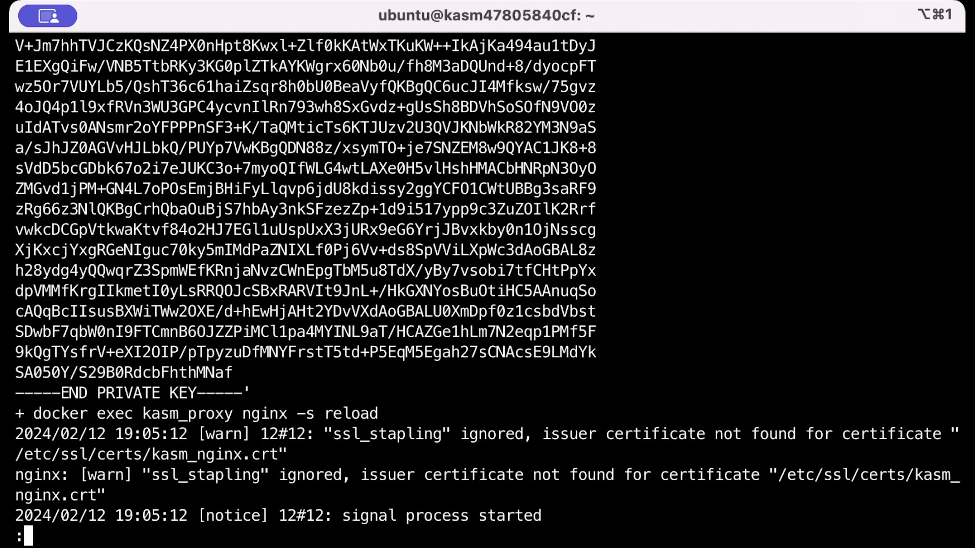
pyautogui.press('Down')
pyautogui.press('Down')
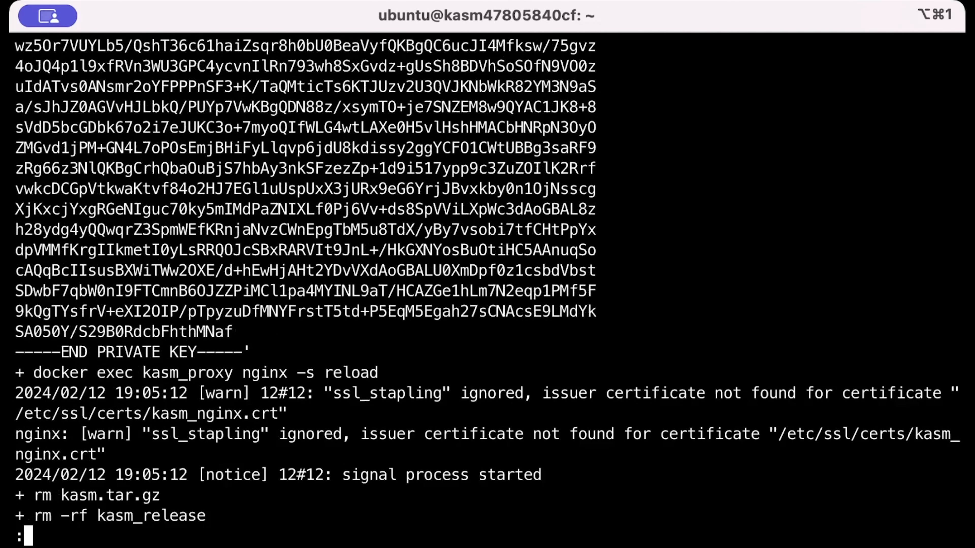
pyautogui.press('Down')
pyautogui.press('Down')
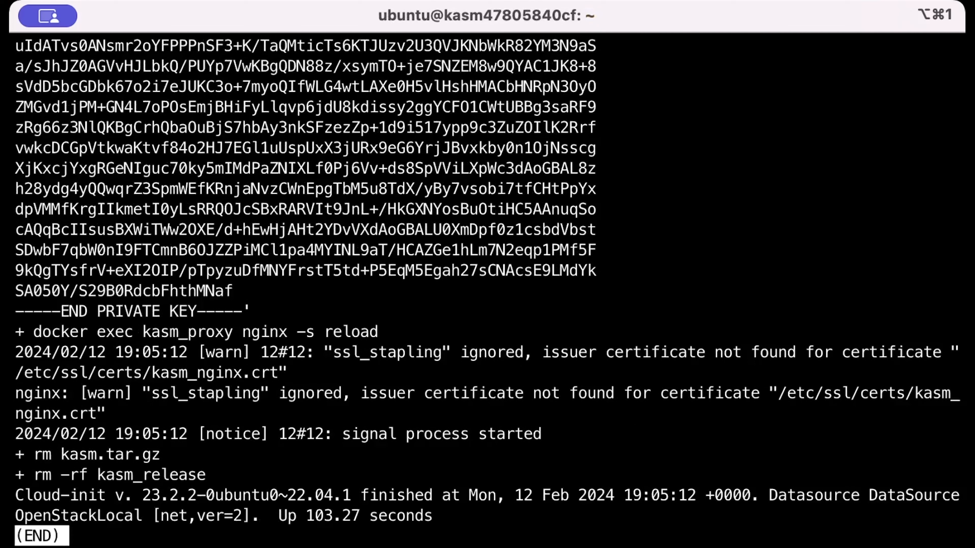
pyautogui.write('q')
pyautogui.write('docker')
# List the running Docker containers with sudo docker ps.
pyautogui.hotkey('ctrl', 'c')
pyautogui.write('sudo doc')
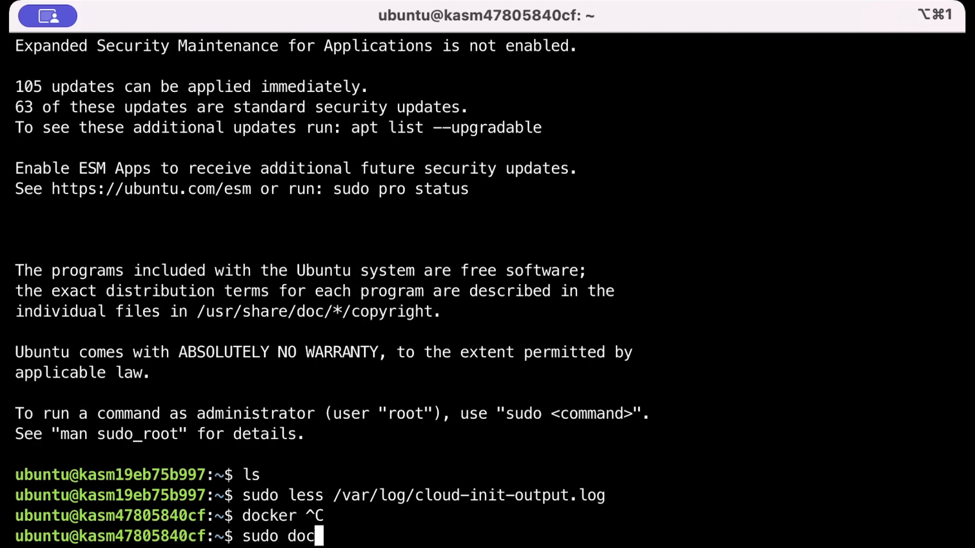
pyautogui.write('ker ps')
pyautogui.press('Return')
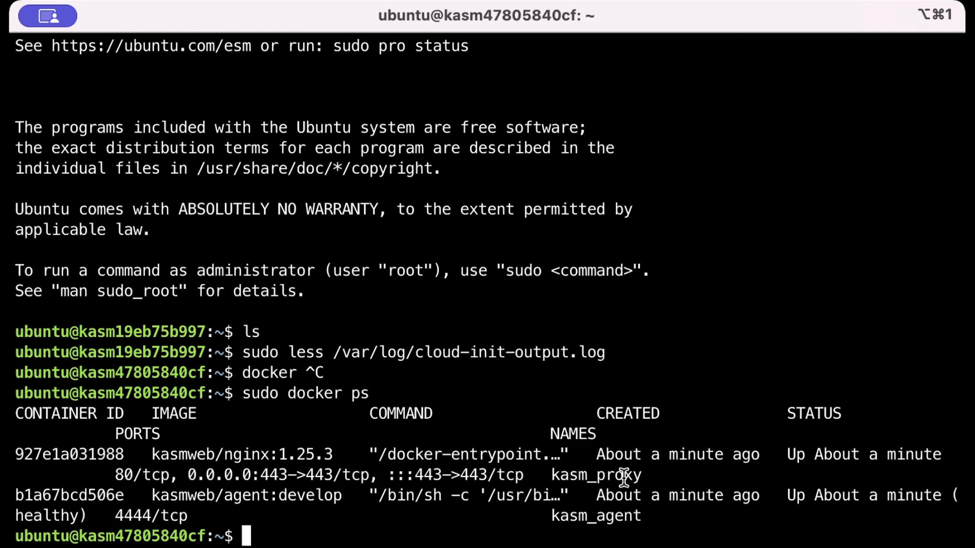
# Show the logs of the kasm_agent container with sudo docker logs.
pyautogui.write('sudo docker logs')
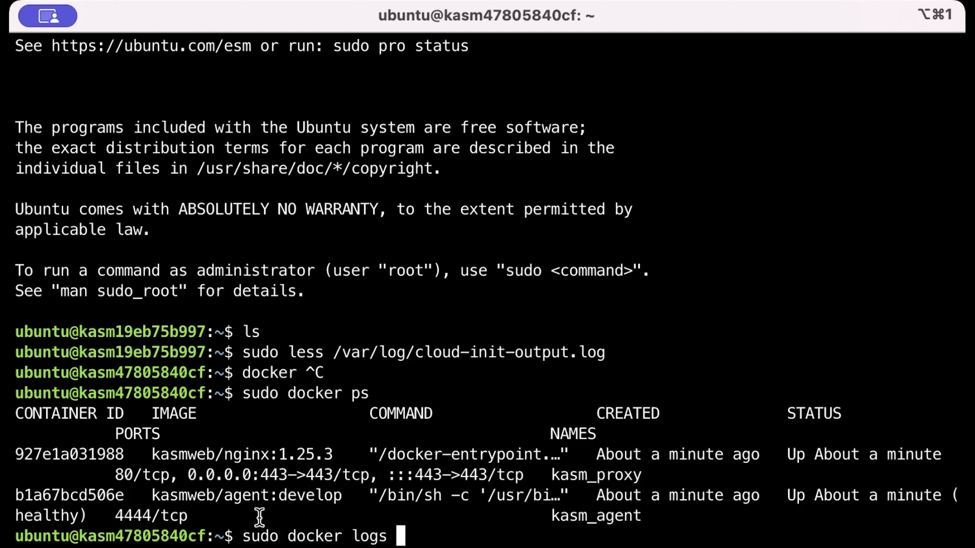
pyautogui.doubleClick(612, 514)
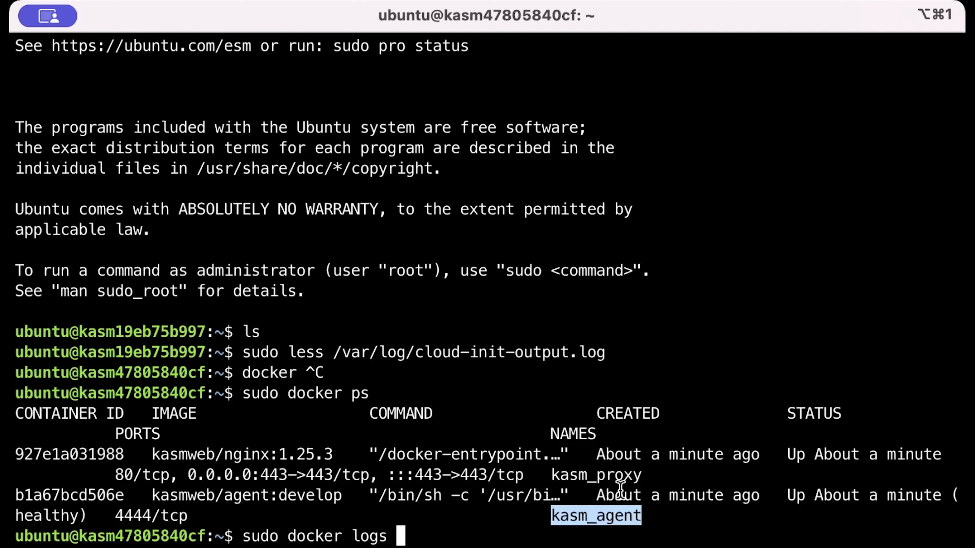
pyautogui.press('super+v')
pyautogui.press('Right')
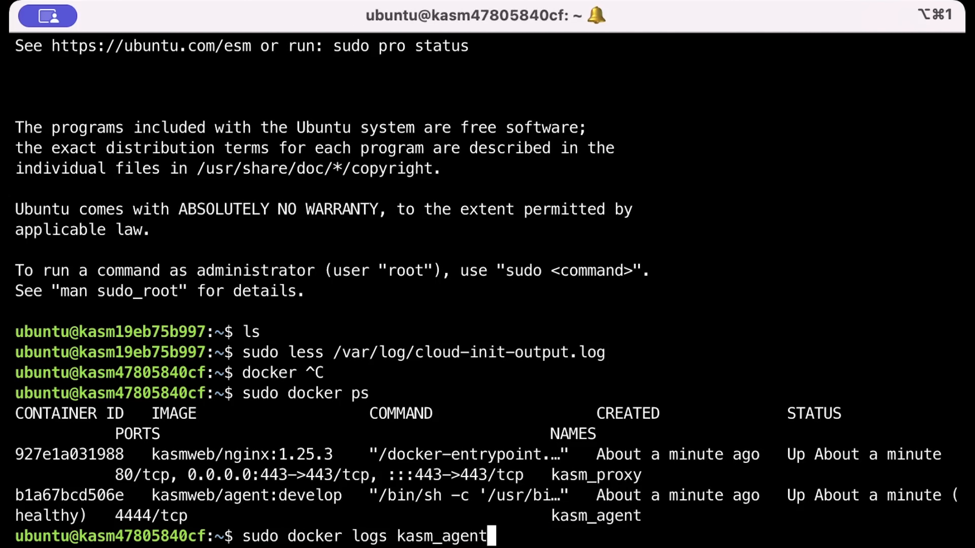
pyautogui.press('Return')
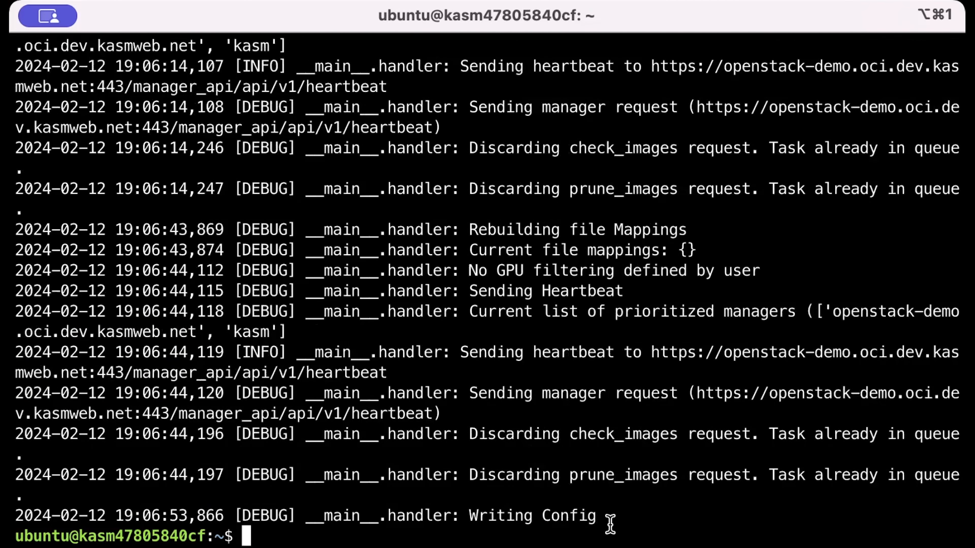
# Highlight the agent log line about sending the heartbeat to the manager.
pyautogui.moveTo(608, 524); pyautogui.dragTo(143, 311)
pyautogui.click(143, 290)
pyautogui.tripleClick(643, 360)
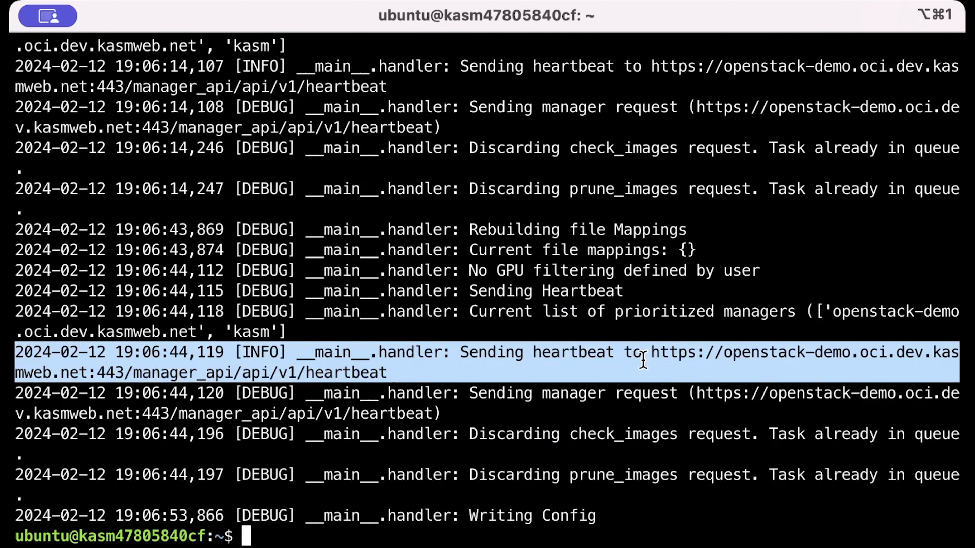
pyautogui.doubleClick(668, 358)
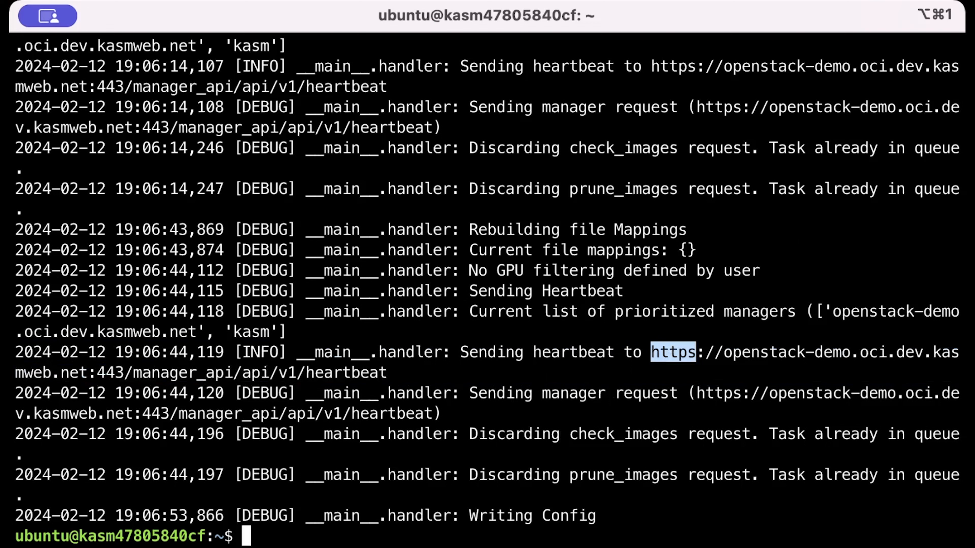
# Return to Kasm Workspaces and open the Pools list.
pyautogui.press('super+Tab')
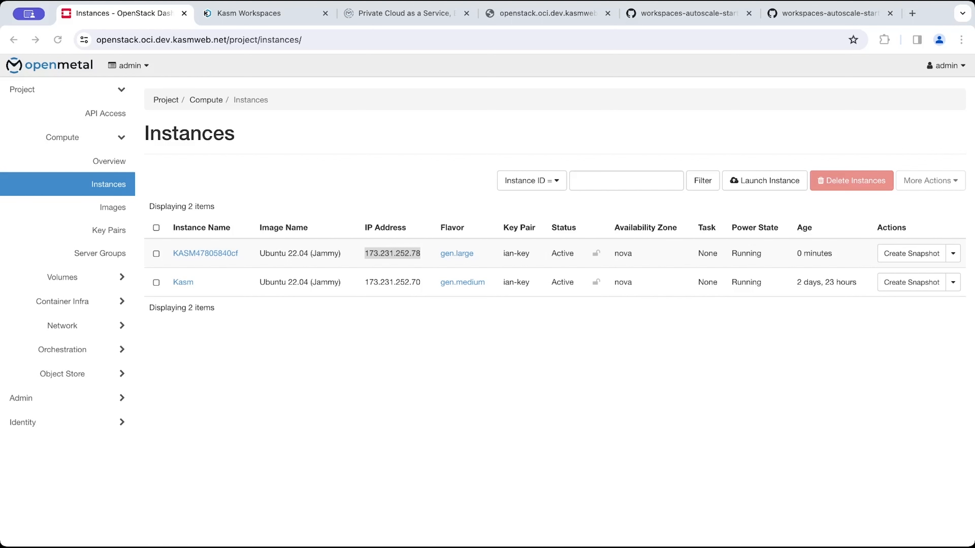
pyautogui.click(268, 13)
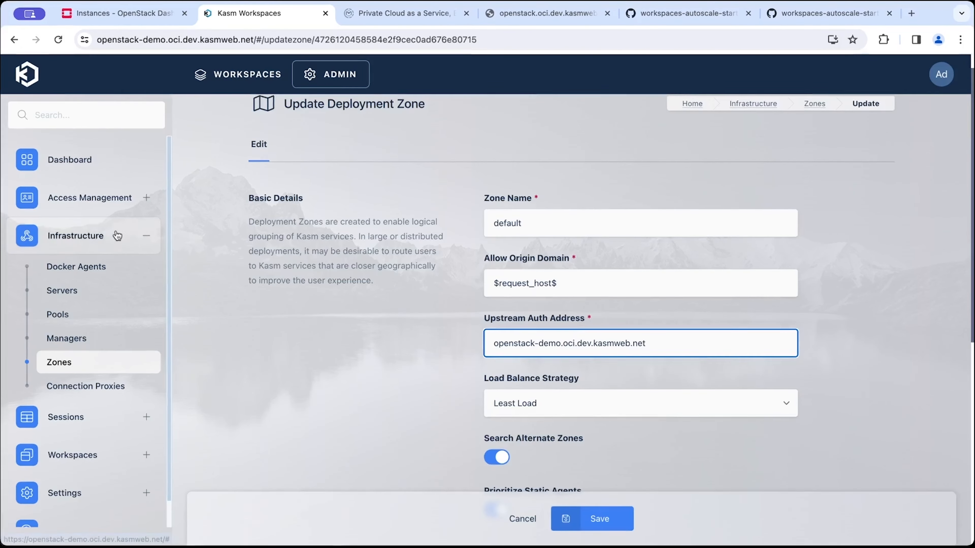
pyautogui.click(84, 318)
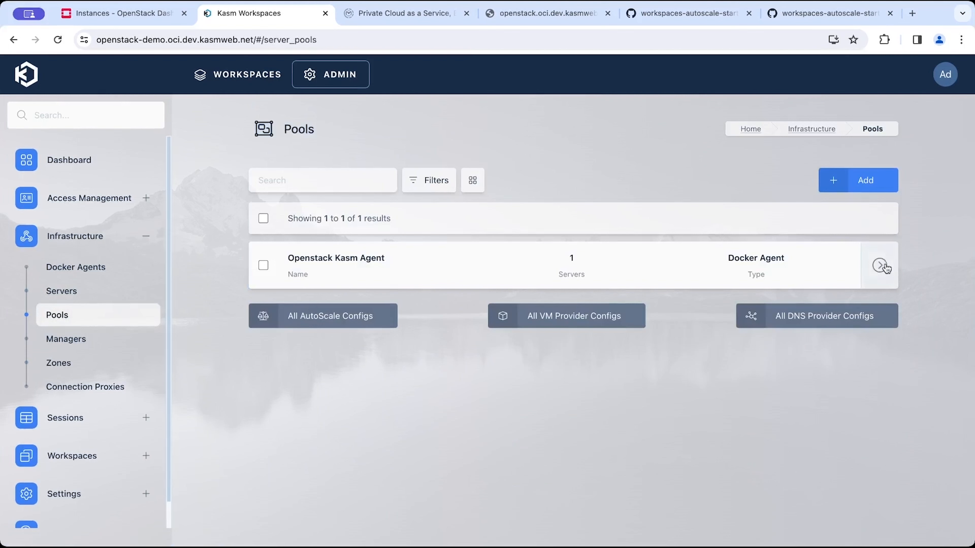
# Open the Openstack Kasm Agent pool's Docker Agents tab and inspect the assigned agent's details.
pyautogui.click(840, 265)
pyautogui.click(335, 171)
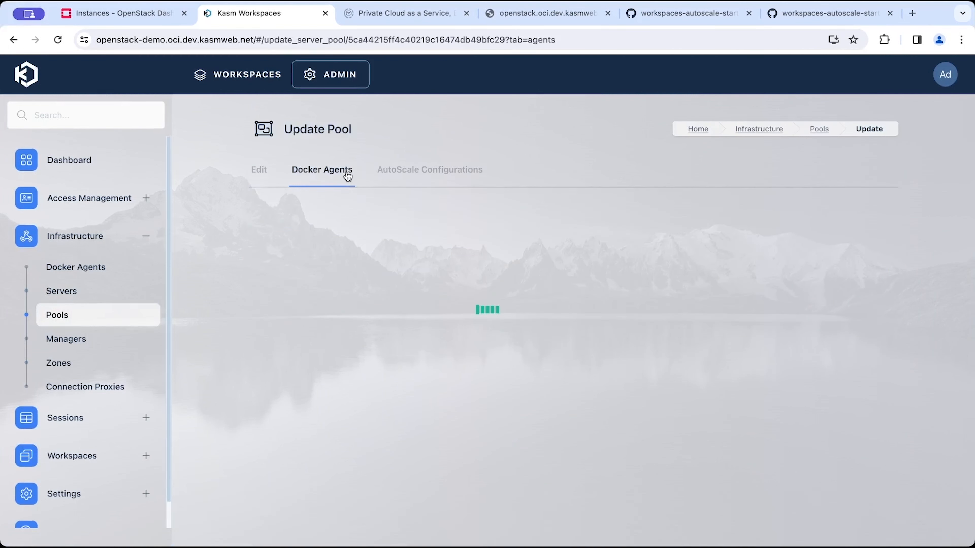
pyautogui.hscroll(10, 794, 346)
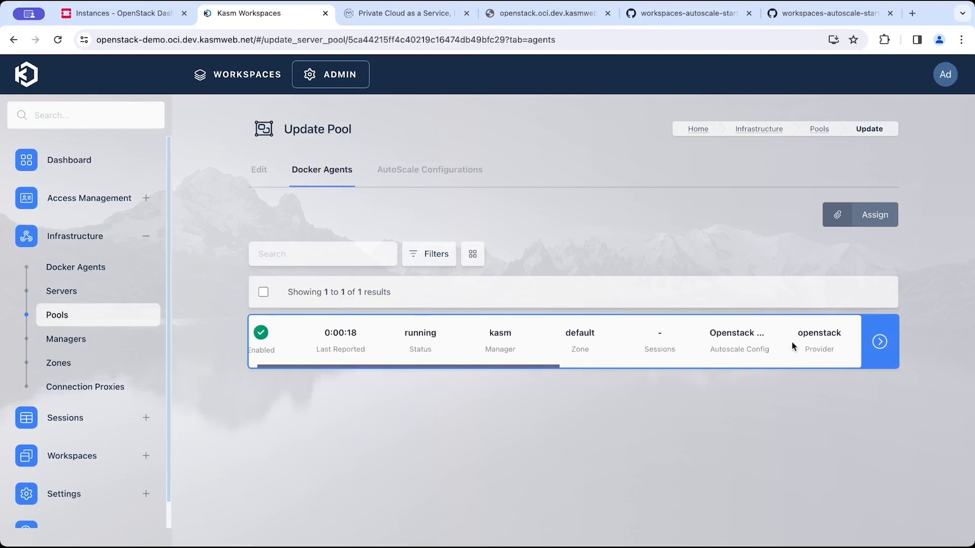
pyautogui.hscroll(-10, 793, 345)
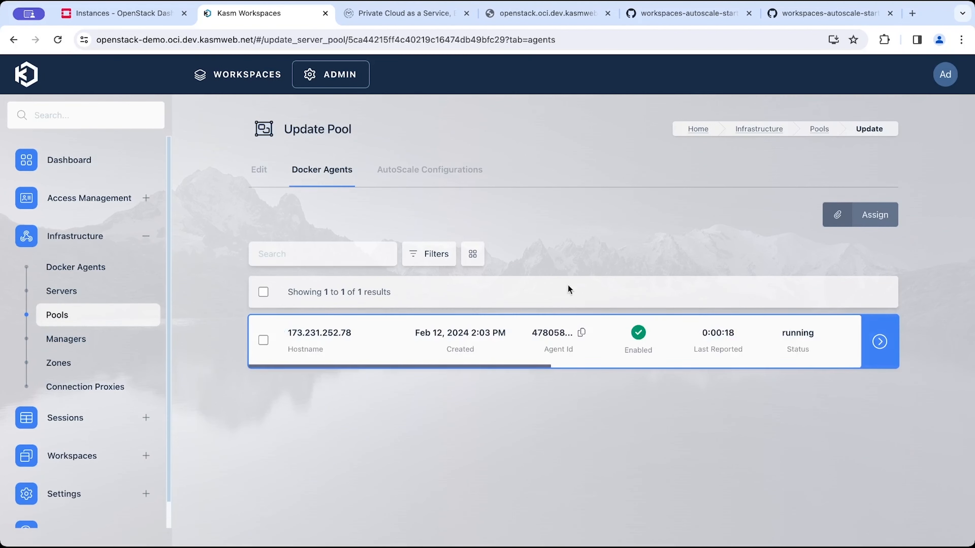
# Launch an Ubuntu Jammy session from the Workspaces dashboard in the current tab.
pyautogui.click(231, 75)
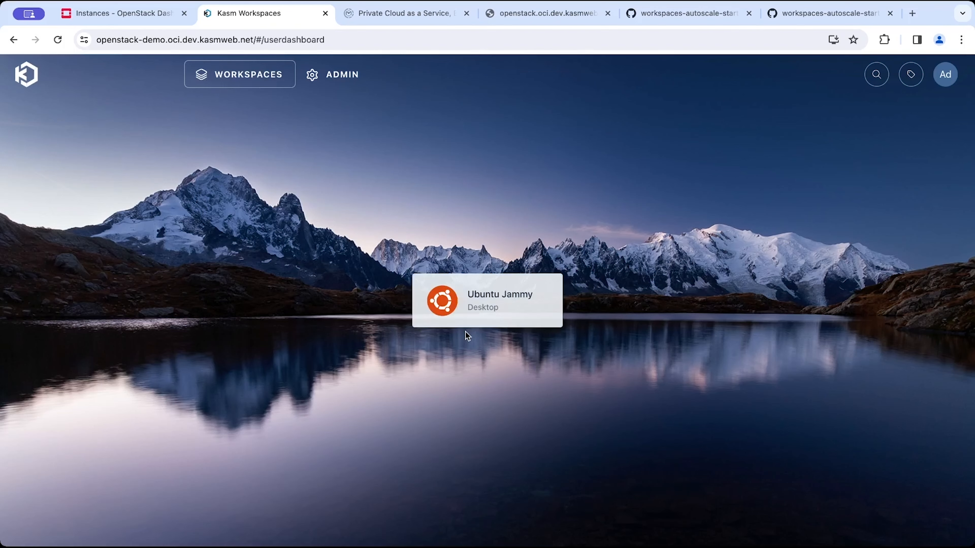
pyautogui.click(479, 305)
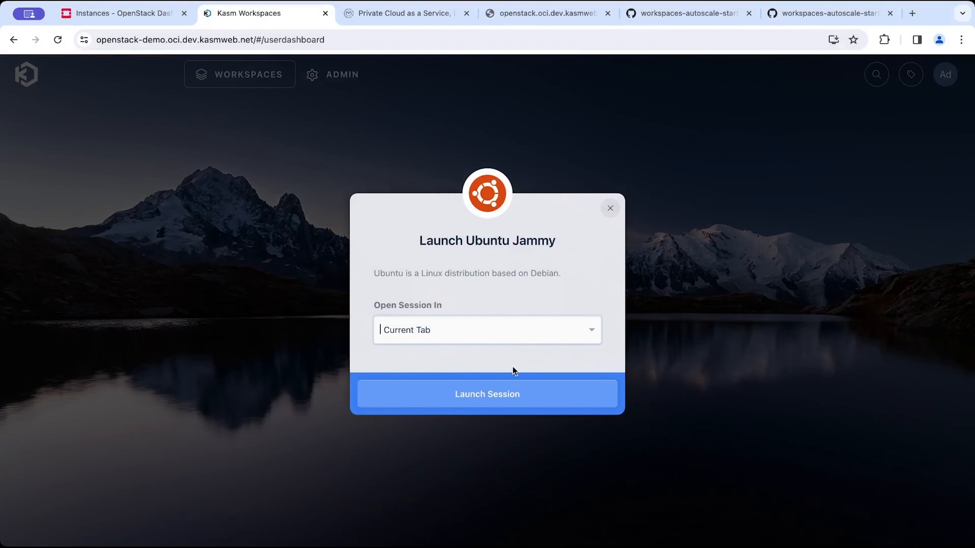
pyautogui.click(528, 393)
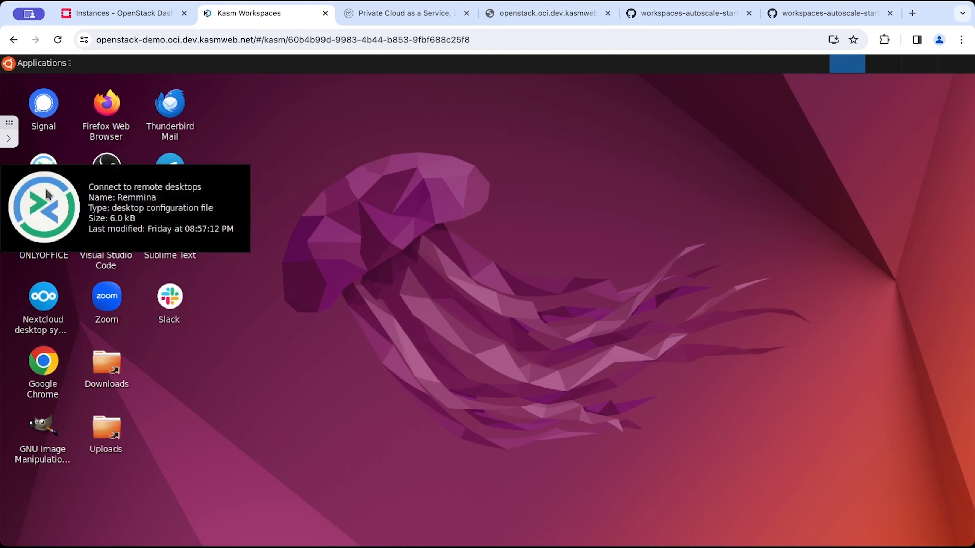
# Open Google Chrome inside the Ubuntu session, allowing clipboard access, and maximize its window.
pyautogui.click(45, 367)
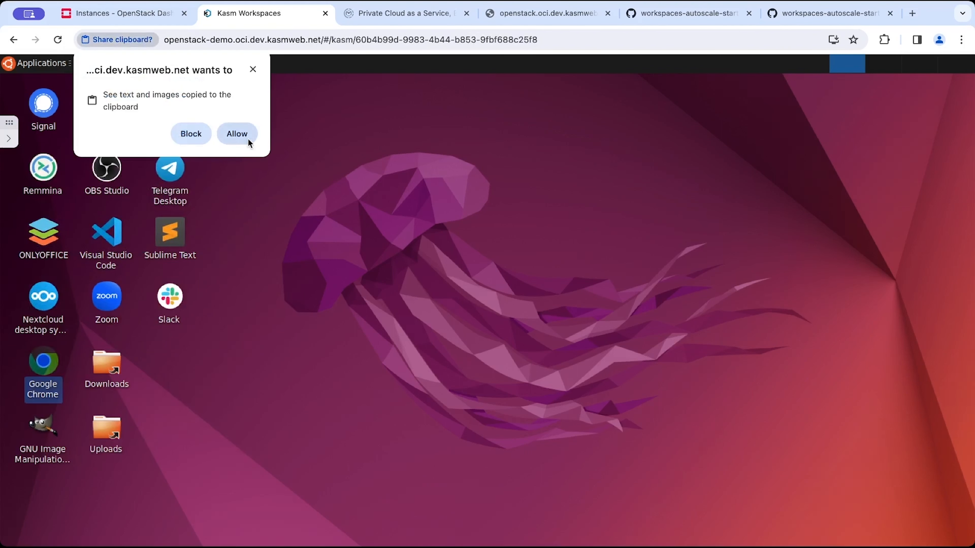
pyautogui.click(248, 138)
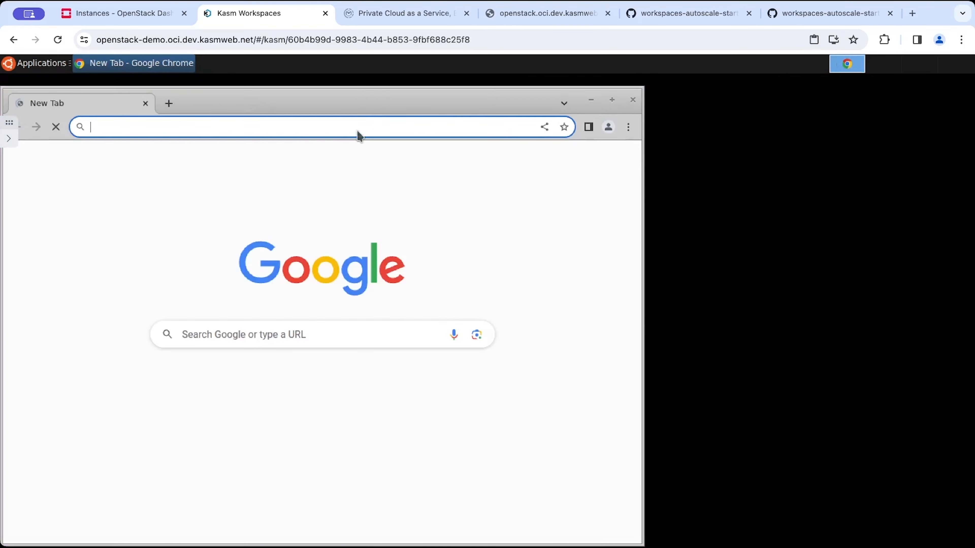
pyautogui.doubleClick(389, 99)
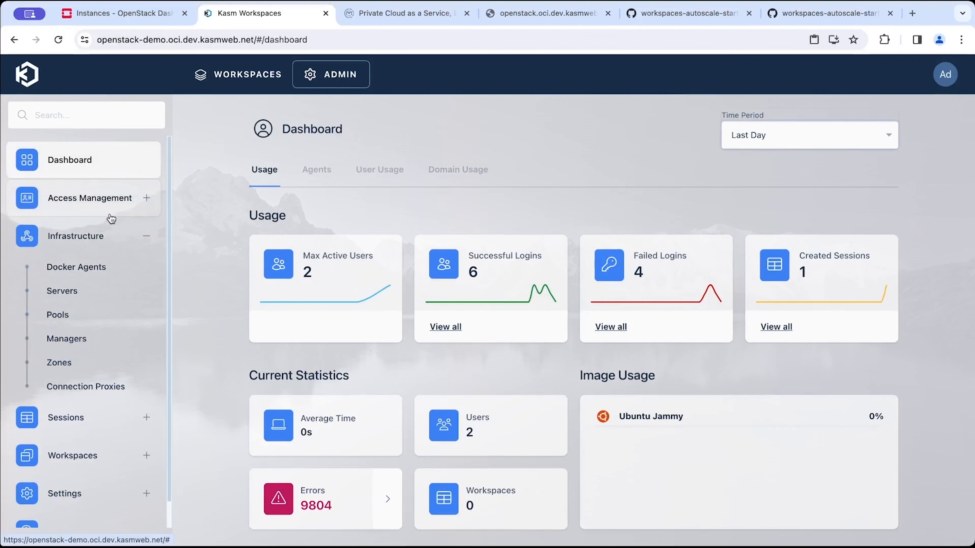
# Switch to the OpenStack dashboard's Images list and expand the Windows 10 image details.
pyautogui.click(115, 20)
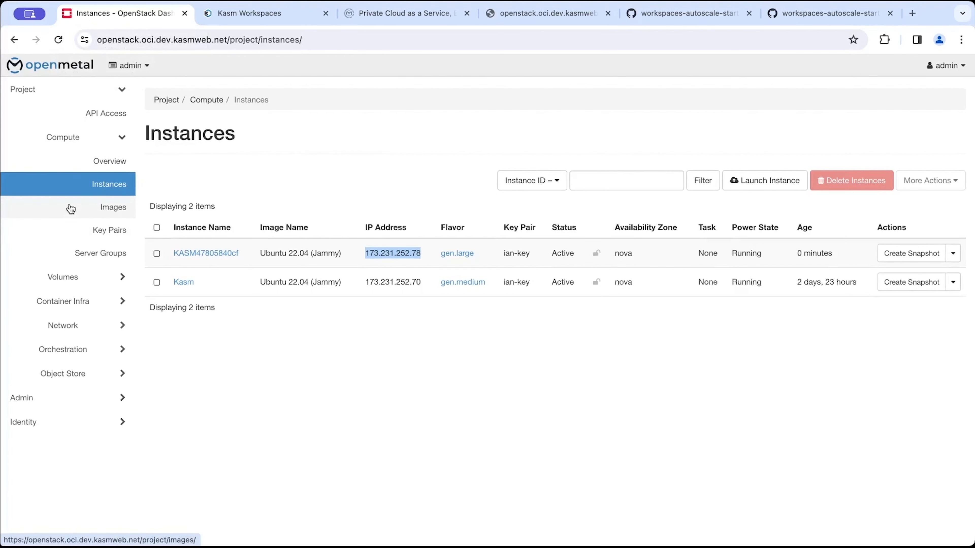
pyautogui.click(105, 215)
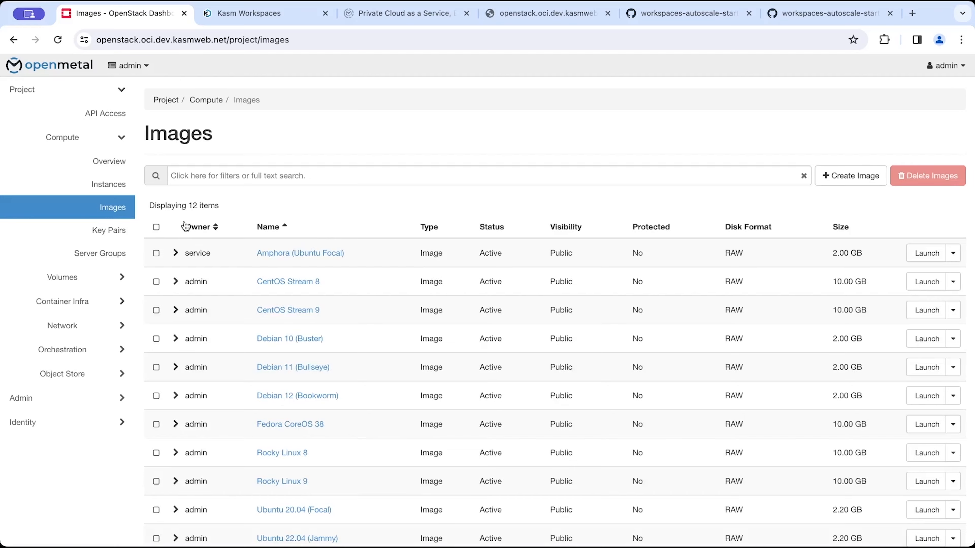
pyautogui.scroll(-2, 185, 225)
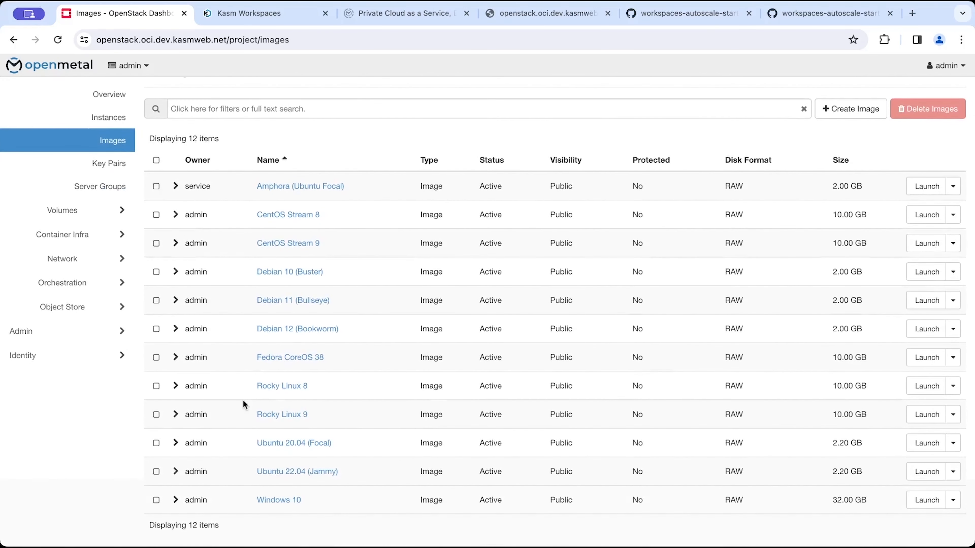
pyautogui.click(176, 499)
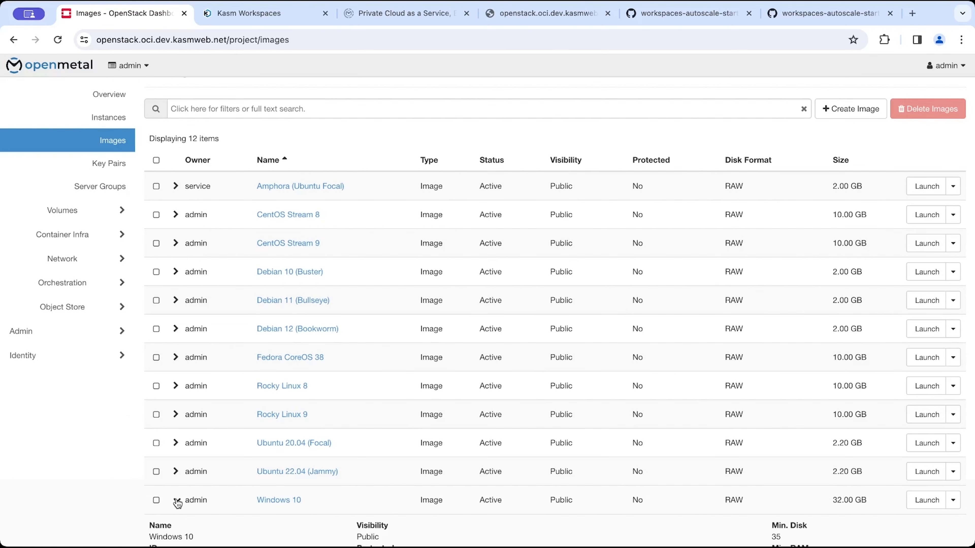
pyautogui.scroll(-3, 177, 504)
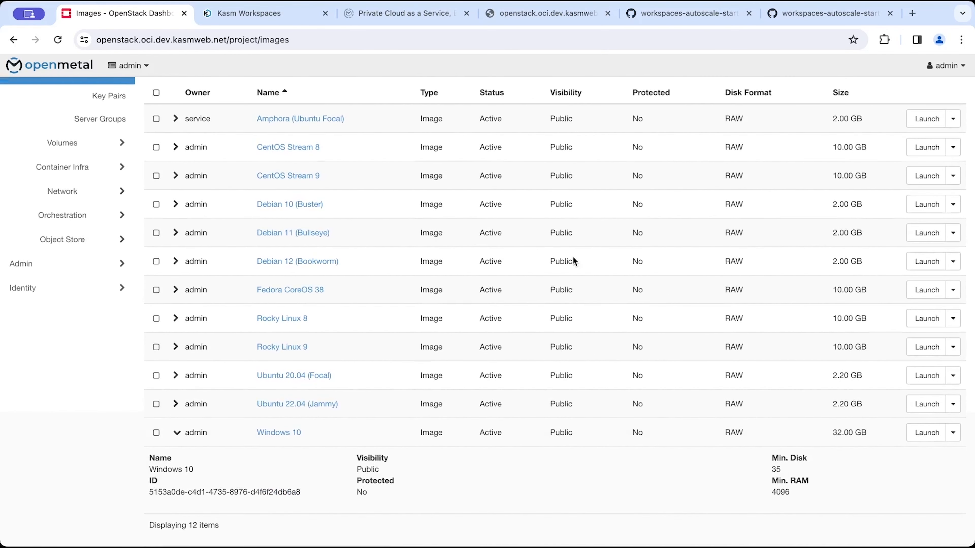
# Search the web for openmetal creating windows image and open the Building Windows Cloud Images on OpenMetal guide.
pyautogui.click(913, 14)
pyautogui.write('openmetal')
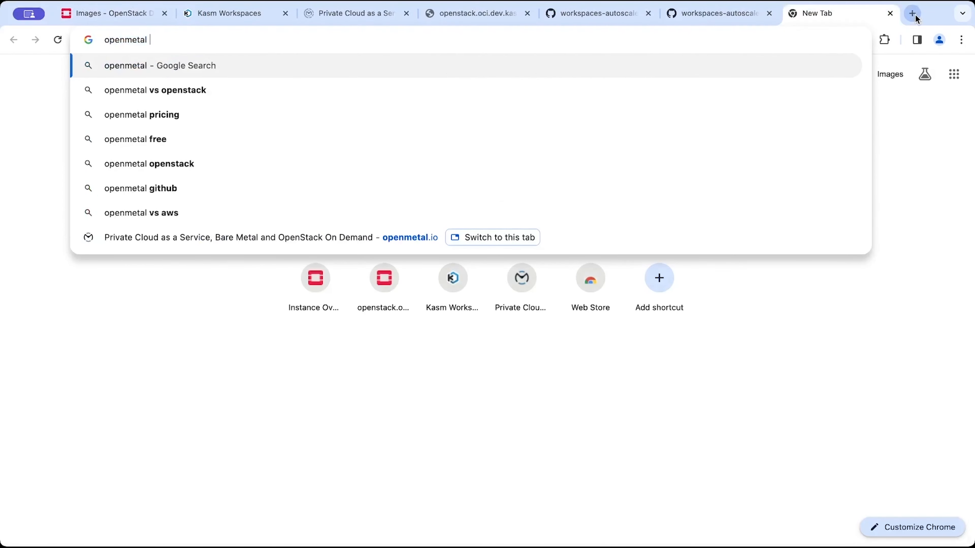
pyautogui.write(' creating windows imag')
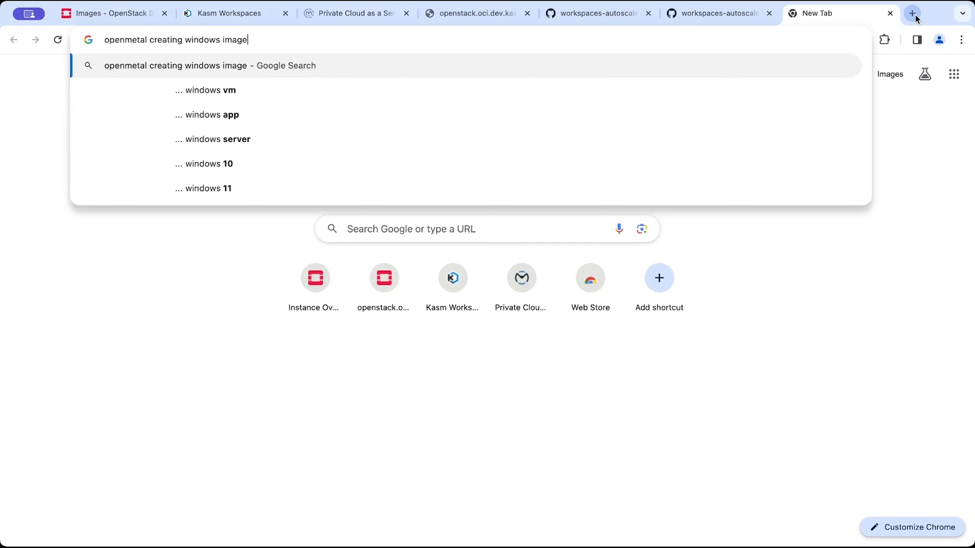
pyautogui.write('e')
pyautogui.press('Return')
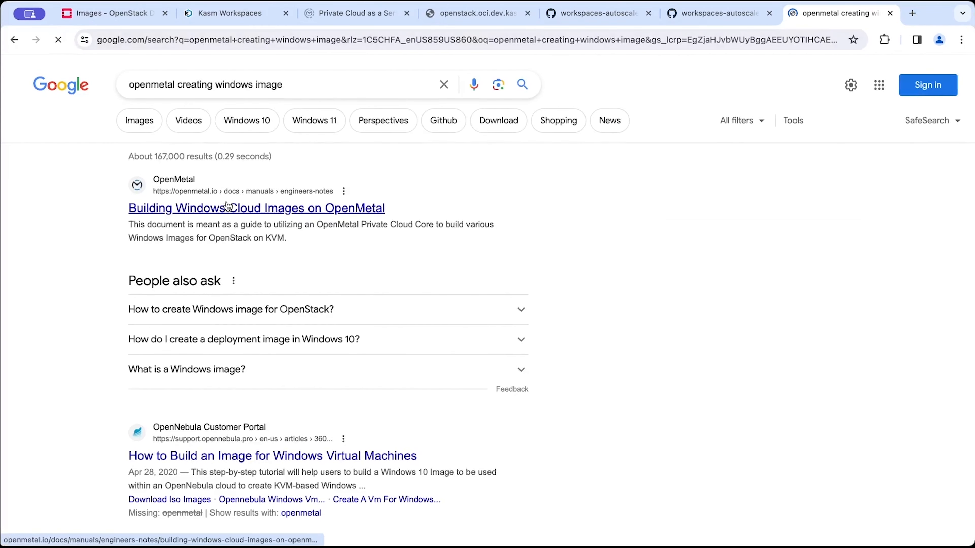
pyautogui.click(227, 206)
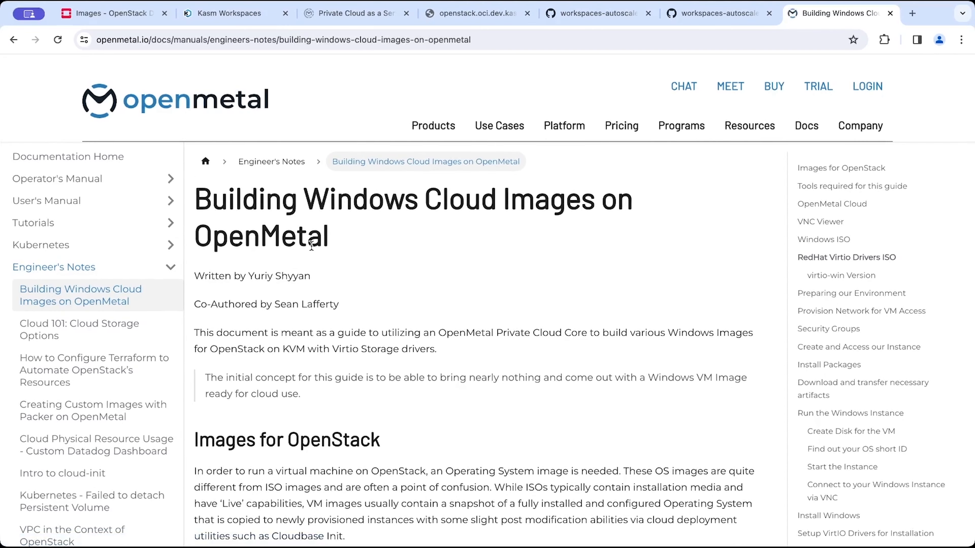
pyautogui.scroll(-20, 350, 197)
pyautogui.scroll(-10, 312, 243)
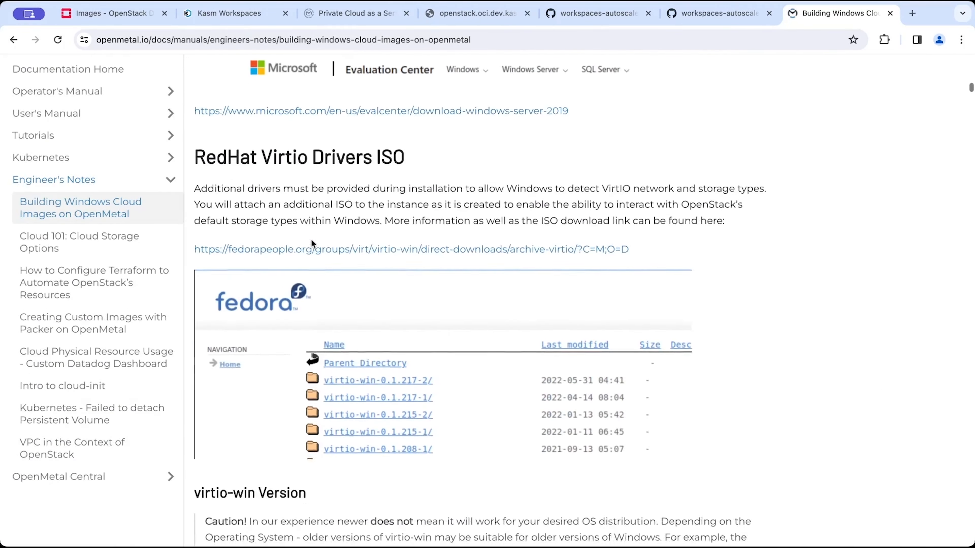
pyautogui.scroll(20, 311, 243)
pyautogui.scroll(5, 312, 243)
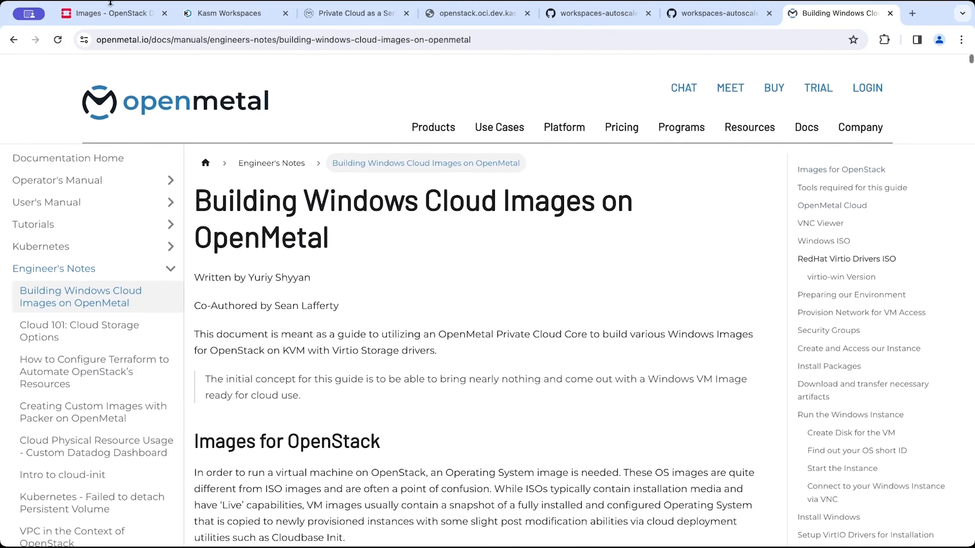
# Return to the OpenStack Images list and select the Windows 10 image's ID.
pyautogui.hotkey('ctrl', '1')
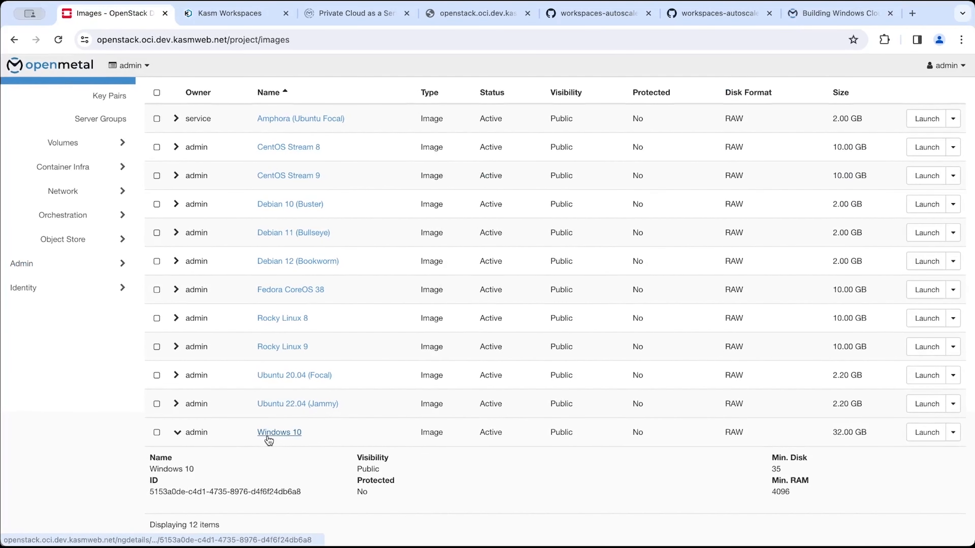
pyautogui.scroll(-1, 235, 491)
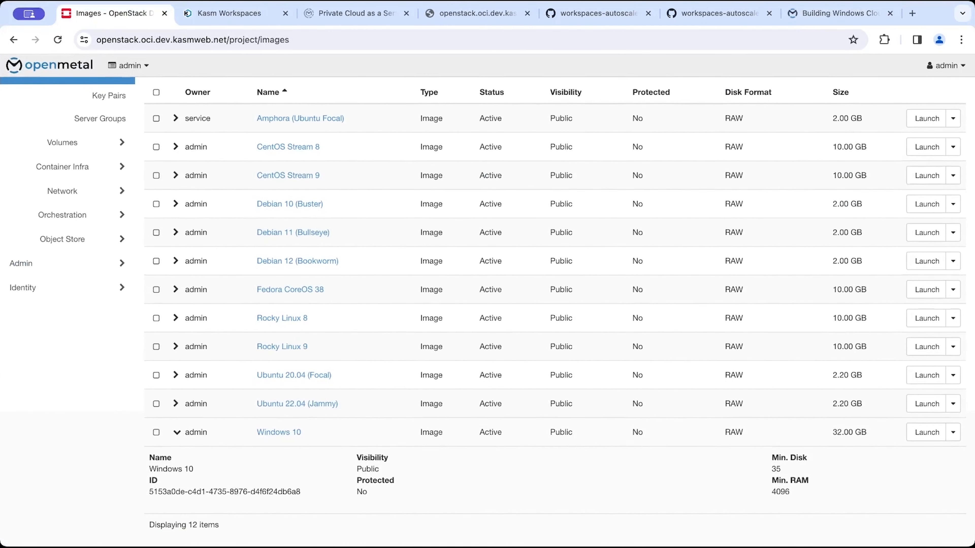
pyautogui.doubleClick(230, 499)
pyautogui.click(244, 484)
pyautogui.tripleClick(243, 487)
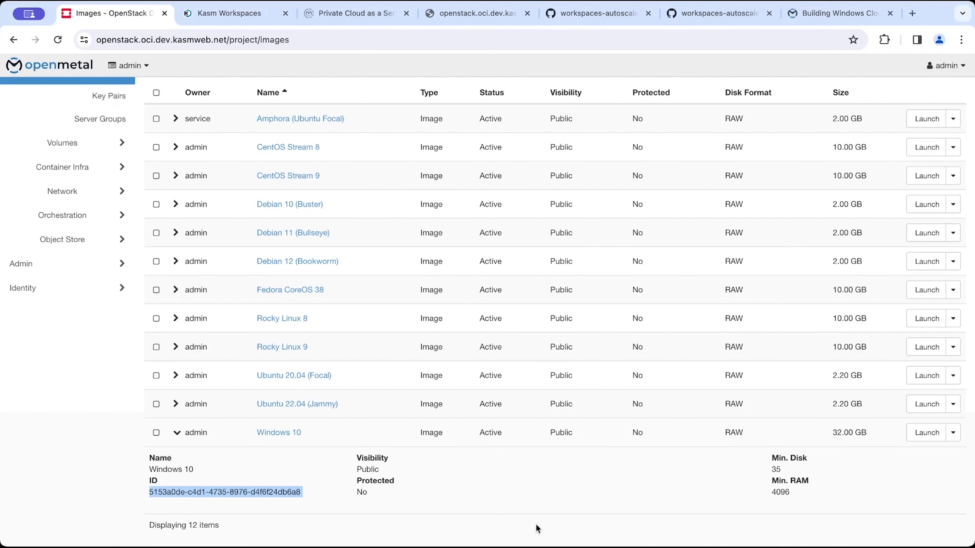
# Start creating a new Kasm pool named Windows Workspace.
pyautogui.click(255, 24)
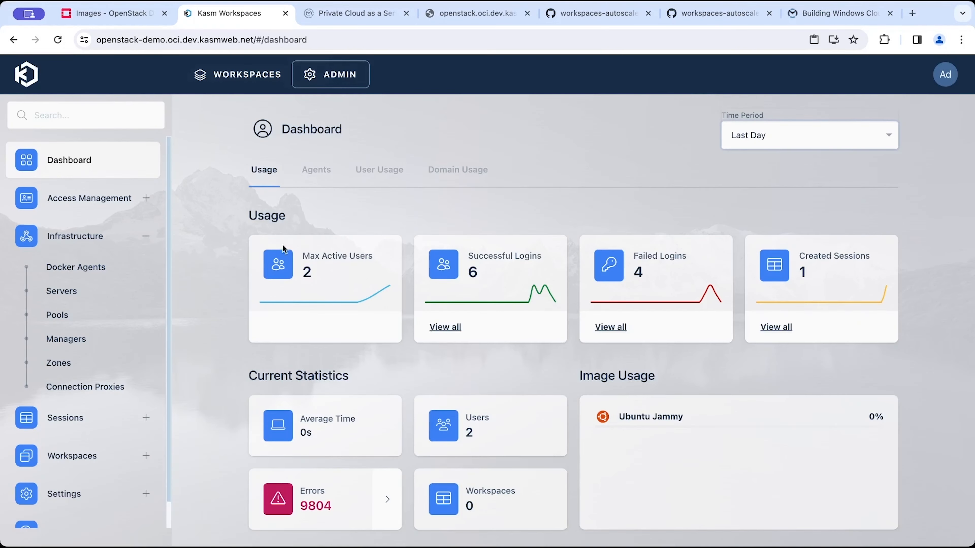
pyautogui.click(92, 314)
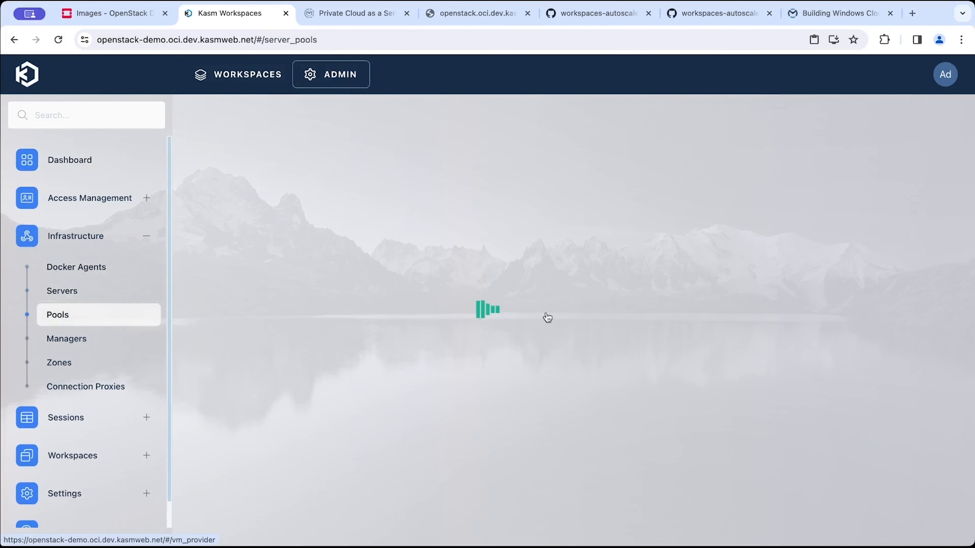
pyautogui.click(857, 187)
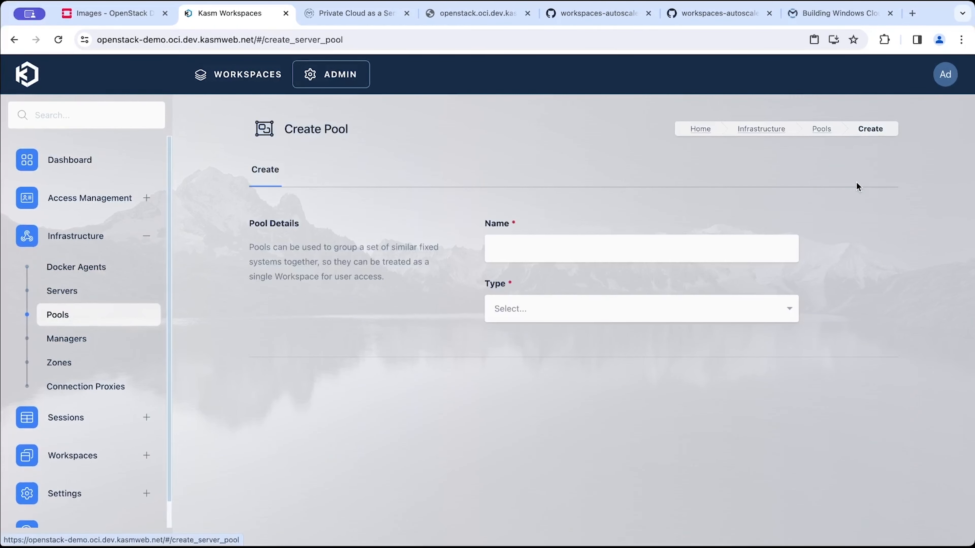
pyautogui.click(517, 250)
pyautogui.write('Wiundo')
pyautogui.hotkey('ctrl', 'a')
pyautogui.write('Wdndows')
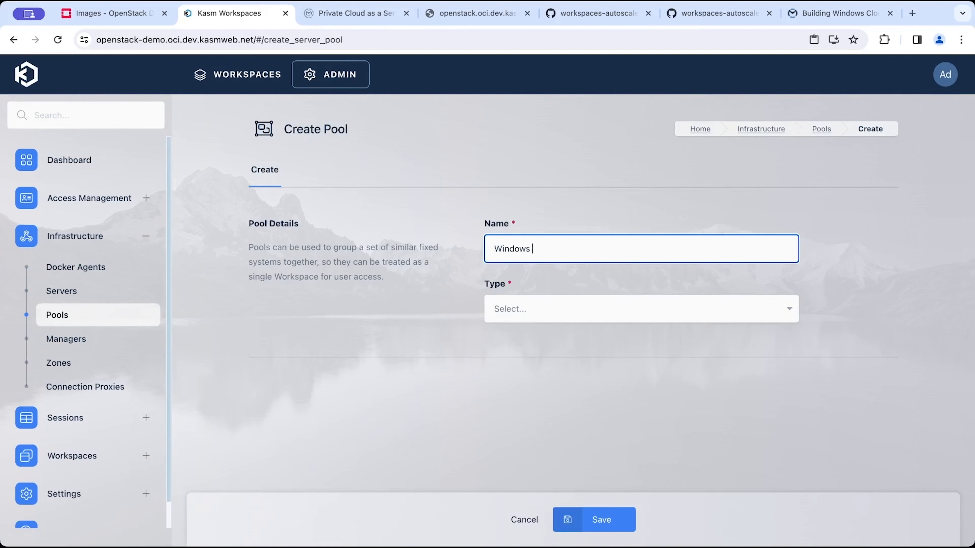
pyautogui.click(584, 298)
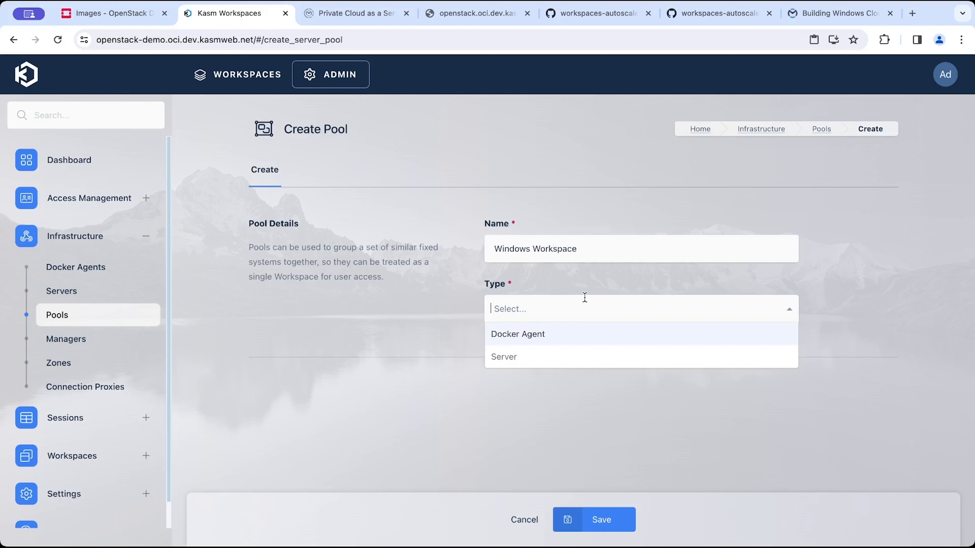
# Try to save the pool renamed Windows Servers with type Server.
pyautogui.doubleClick(563, 253)
pyautogui.write('S')
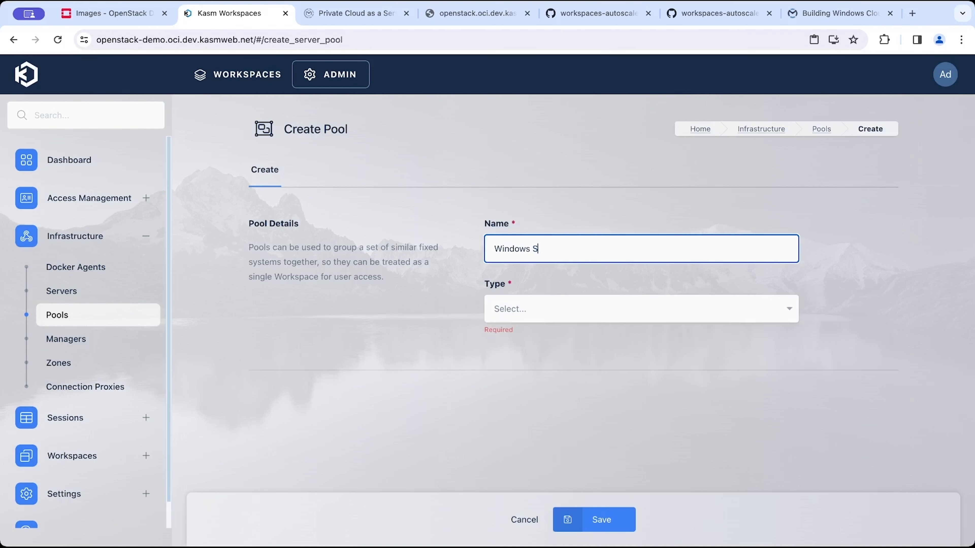
pyautogui.click(537, 308)
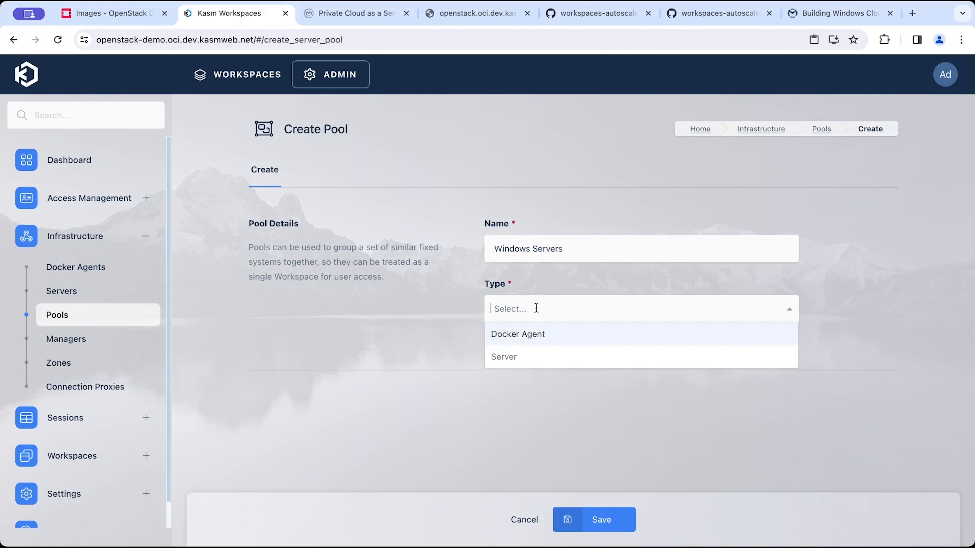
pyautogui.click(519, 355)
pyautogui.click(612, 522)
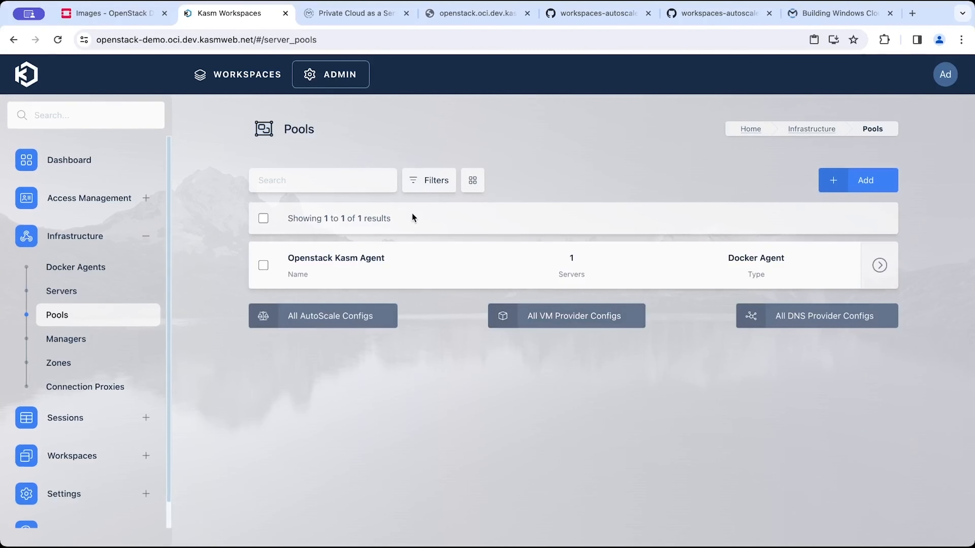
# Create a new pool named Windows 10 with type Server.
pyautogui.click(869, 181)
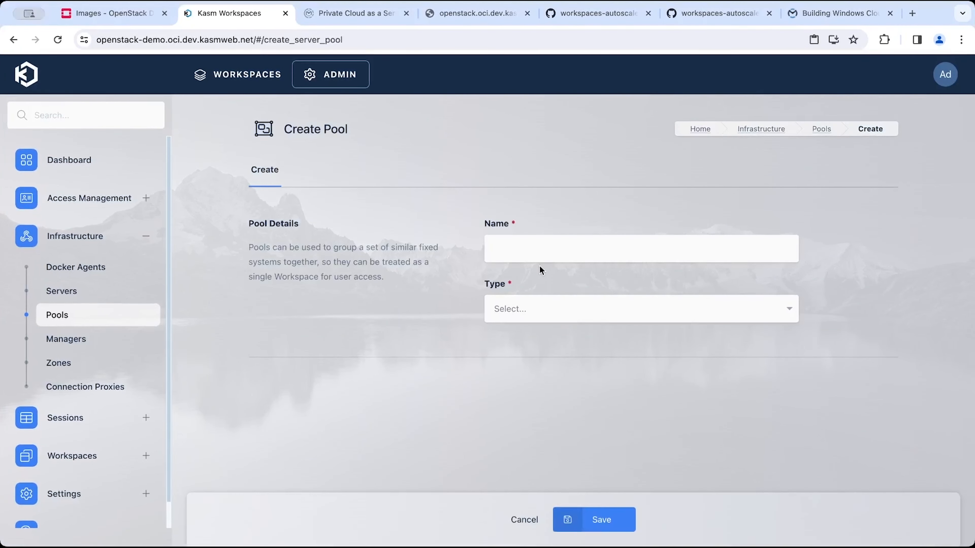
pyautogui.click(545, 249)
pyautogui.write('Wiond')
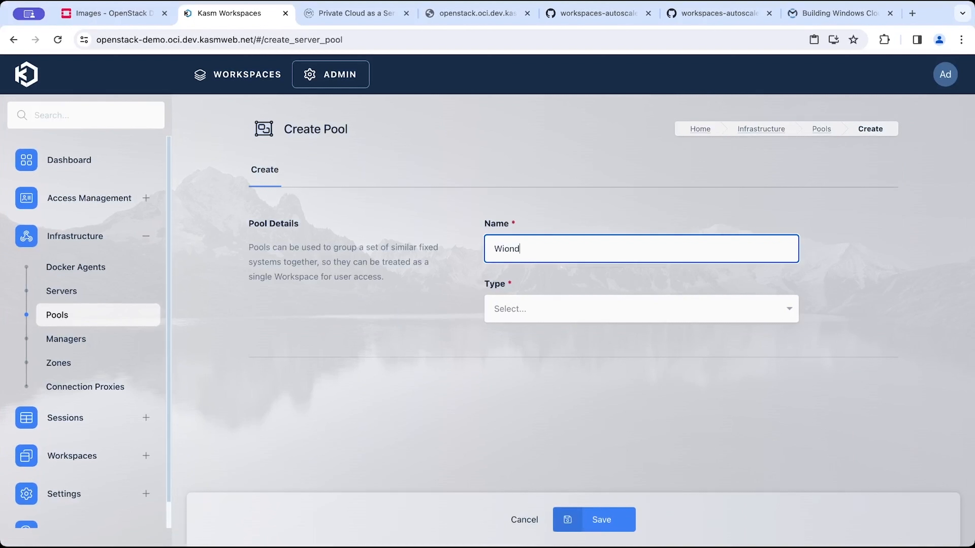
pyautogui.press('BackSpace')
pyautogui.write('ndows 10')
pyautogui.click(565, 319)
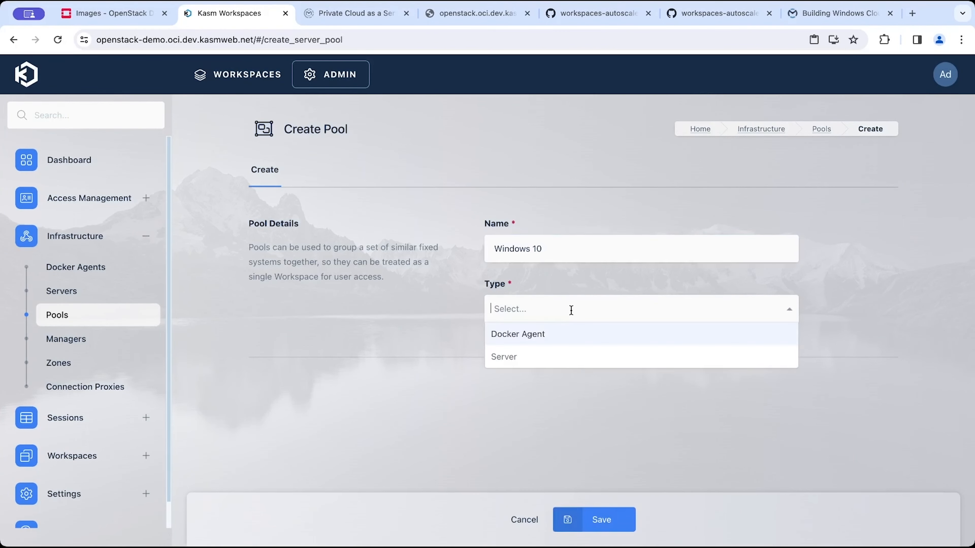
pyautogui.click(546, 356)
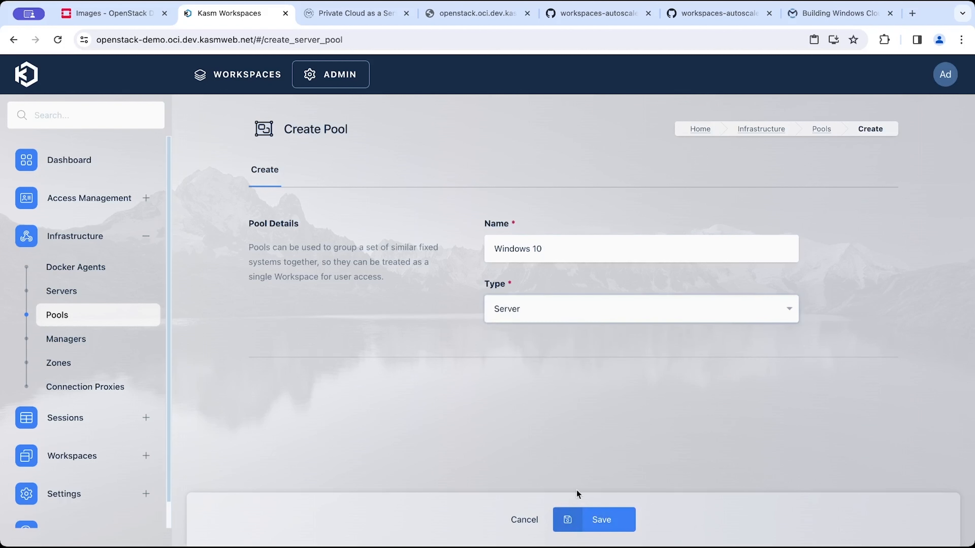
pyautogui.click(596, 519)
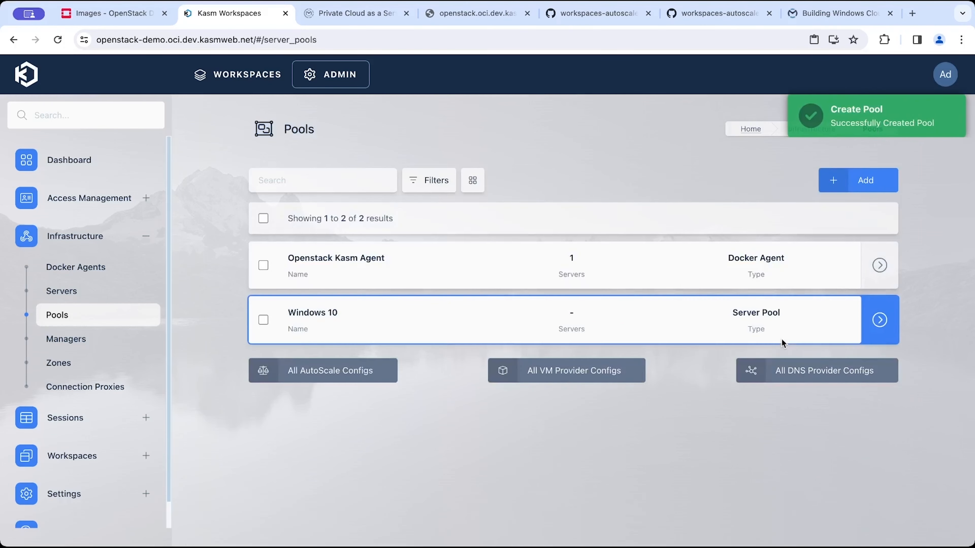
# Open the Windows 10 pool and start a new autoscale config named Openstack Windows 10.
pyautogui.click(839, 323)
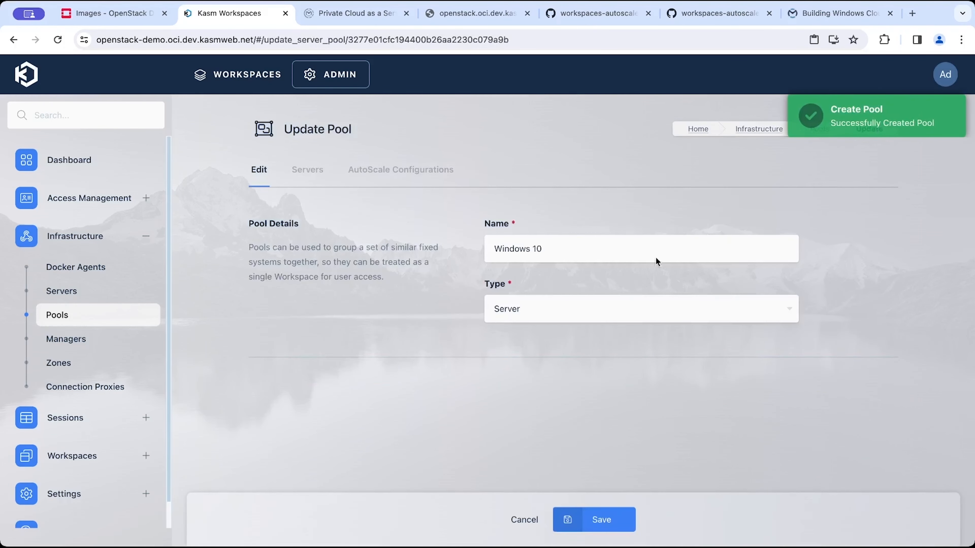
pyautogui.click(429, 186)
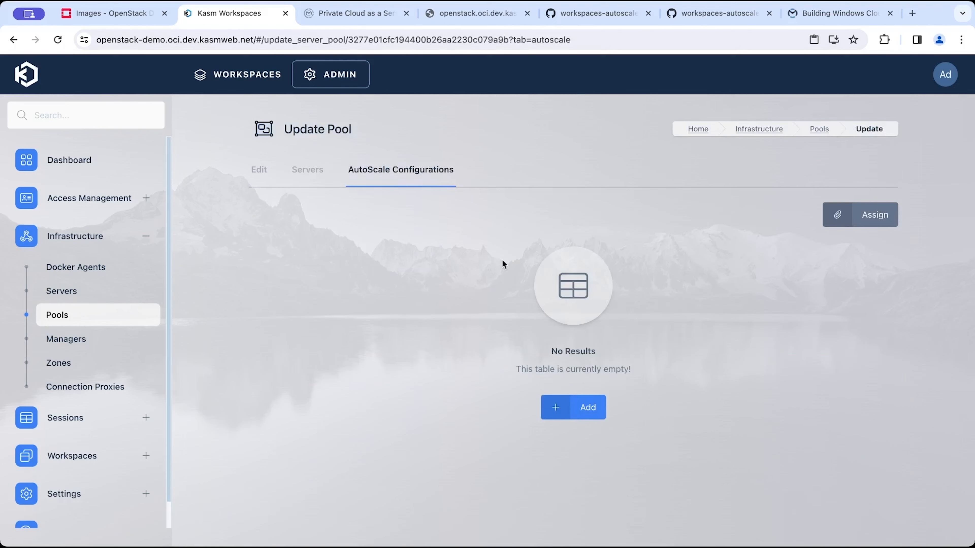
pyautogui.click(589, 406)
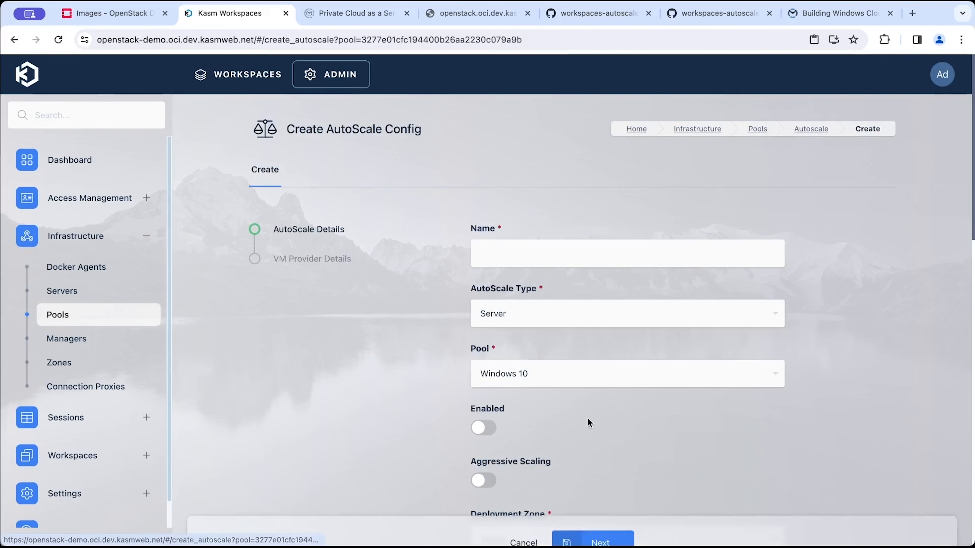
pyautogui.click(537, 256)
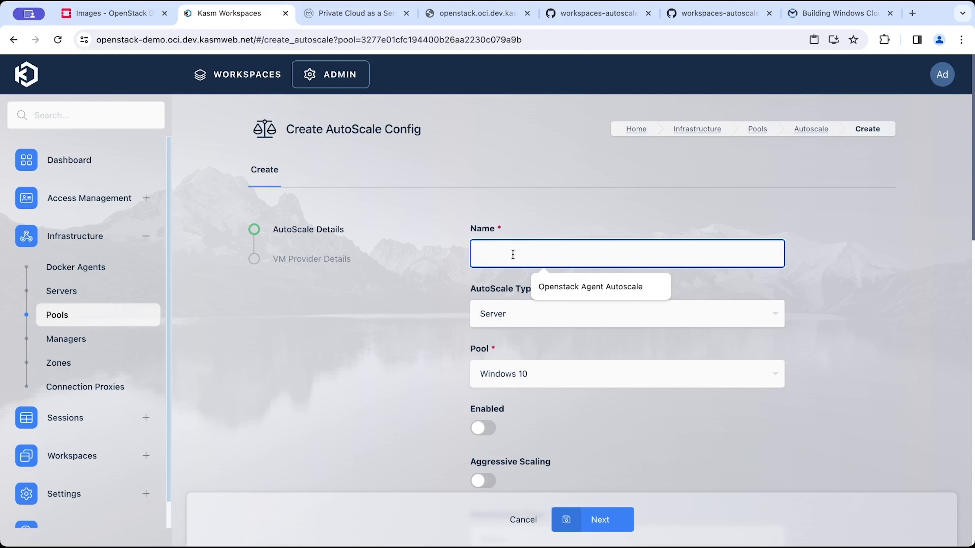
pyautogui.write('Openstack W')
pyautogui.hotkey('ctrl', 'a')
pyautogui.write('W')
pyautogui.press('BackSpace')
pyautogui.write('Openstack Wi')
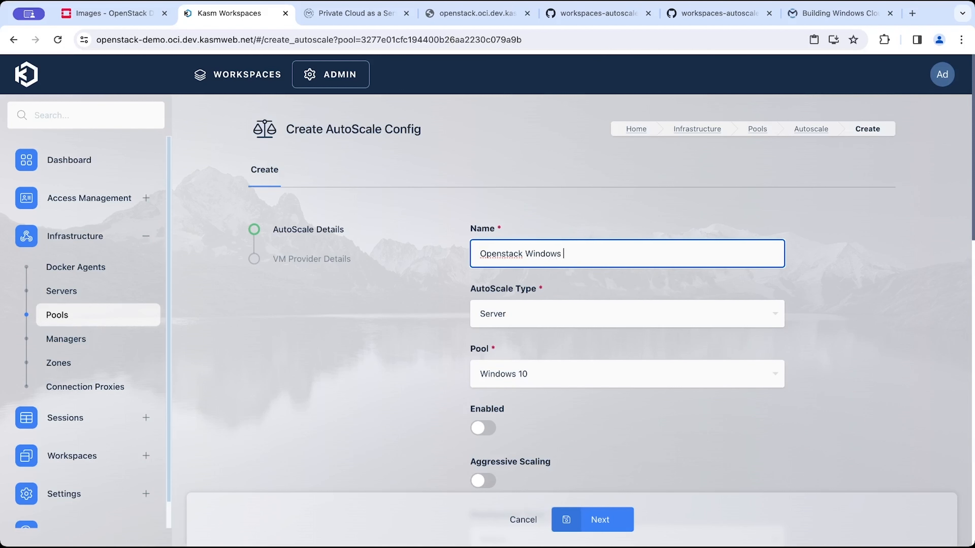
# Enable the autoscale config and aggressive scaling, and set the deployment zone to default.
pyautogui.scroll(-2, 498, 369)
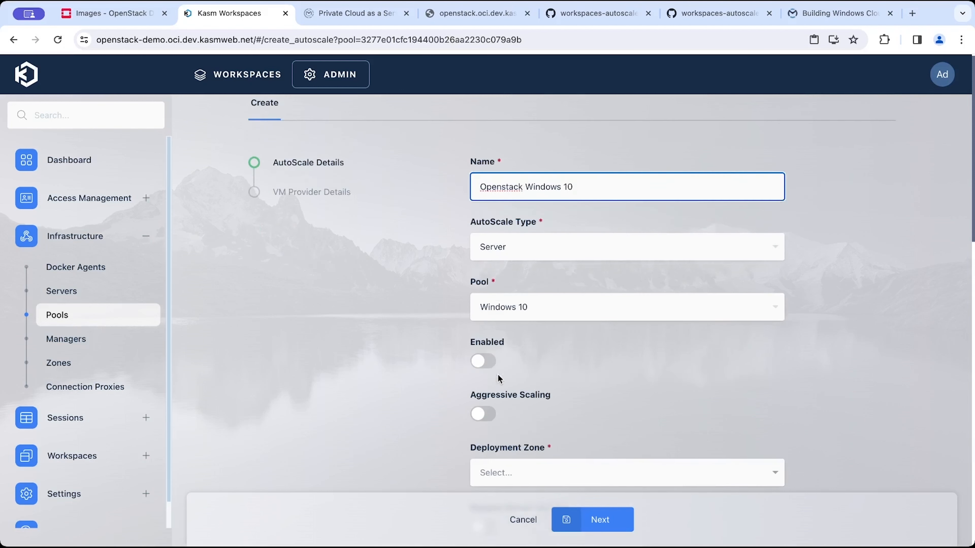
pyautogui.click(486, 363)
pyautogui.scroll(-1, 487, 364)
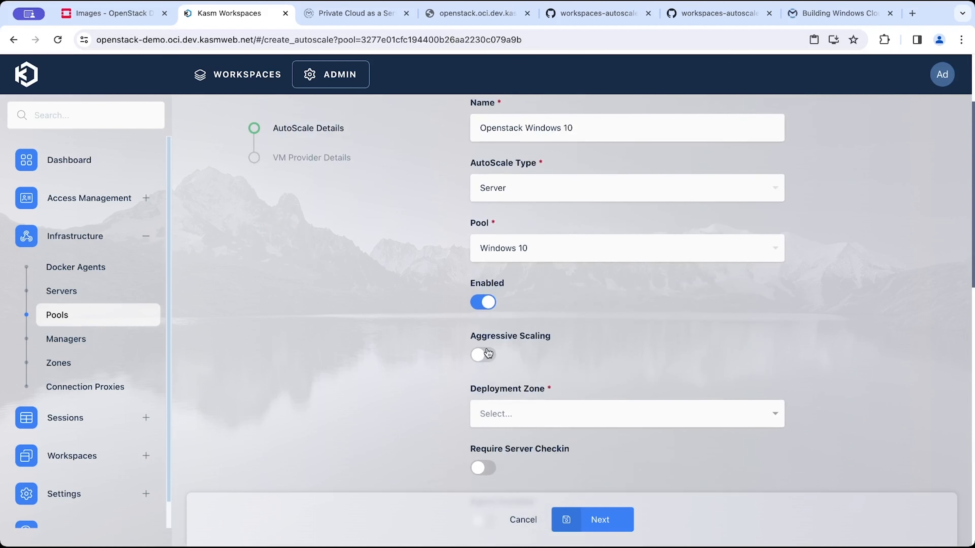
pyautogui.scroll(-3, 484, 353)
pyautogui.click(482, 250)
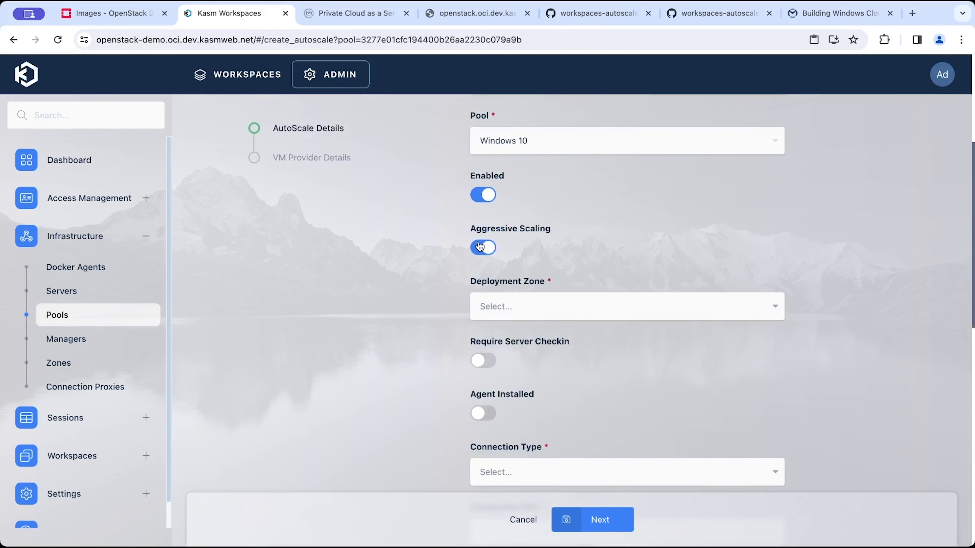
pyautogui.click(540, 306)
pyautogui.click(525, 327)
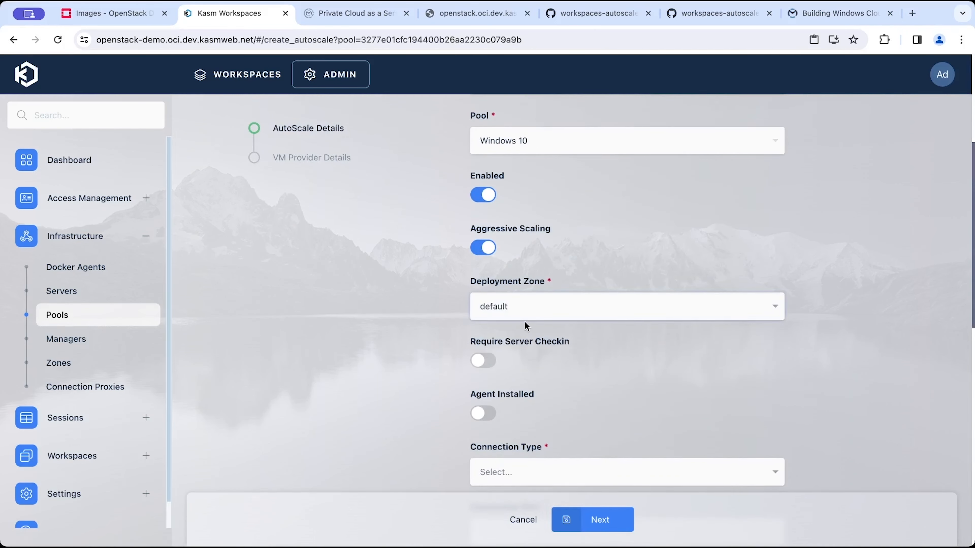
# Turn on Require Server Checkin and Agent Installed for the autoscale config.
pyautogui.scroll(-2, 516, 335)
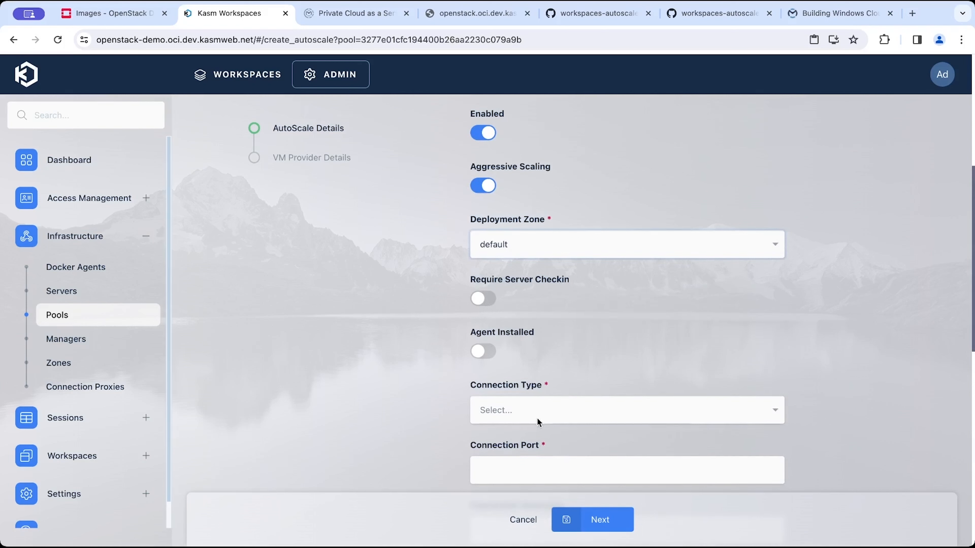
pyautogui.click(483, 298)
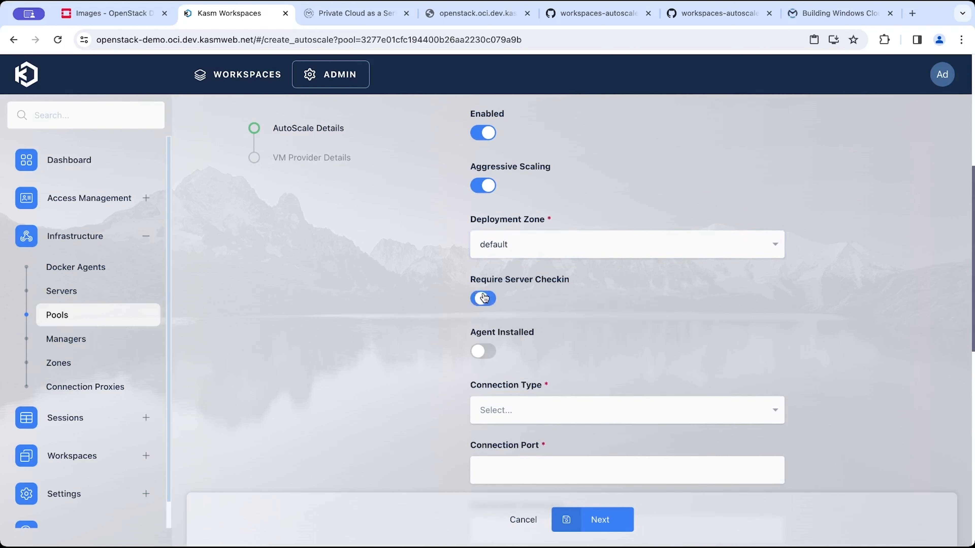
pyautogui.click(482, 359)
pyautogui.scroll(-1, 536, 321)
pyautogui.scroll(-7, 533, 312)
pyautogui.scroll(4, 534, 311)
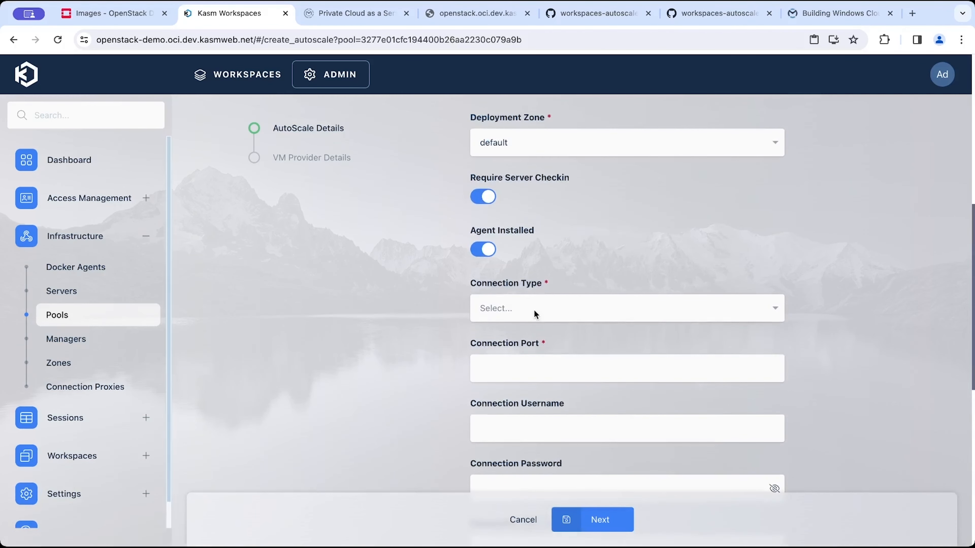
# Set the connection type to RDP and the connection port to 3389.
pyautogui.click(534, 311)
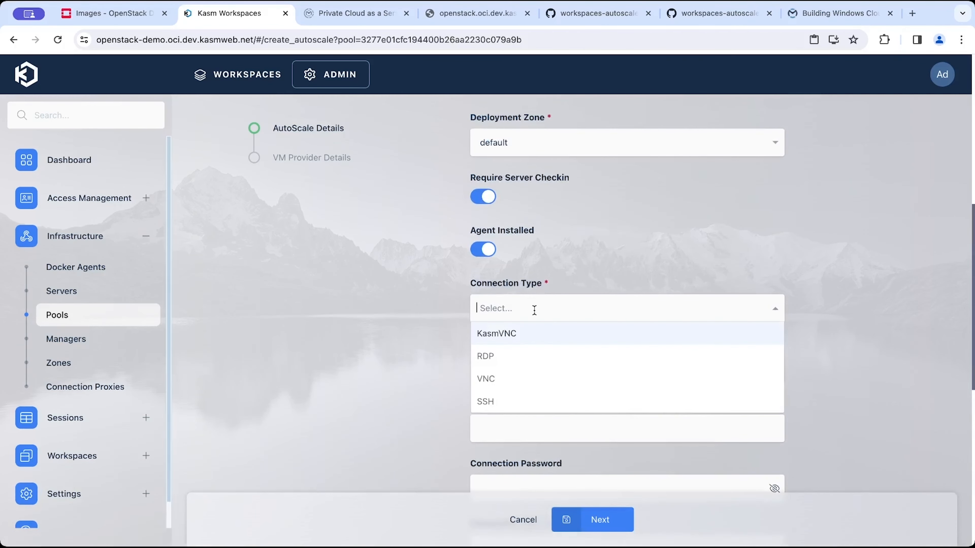
pyautogui.click(519, 352)
pyautogui.click(508, 361)
pyautogui.write('2208')
pyautogui.press('BackSpace')
pyautogui.press('BackSpace')
pyautogui.press('BackSpace')
pyautogui.press('BackSpace')
pyautogui.write('3389')
# Set the connection username to {sso_create_user}.
pyautogui.click(542, 431)
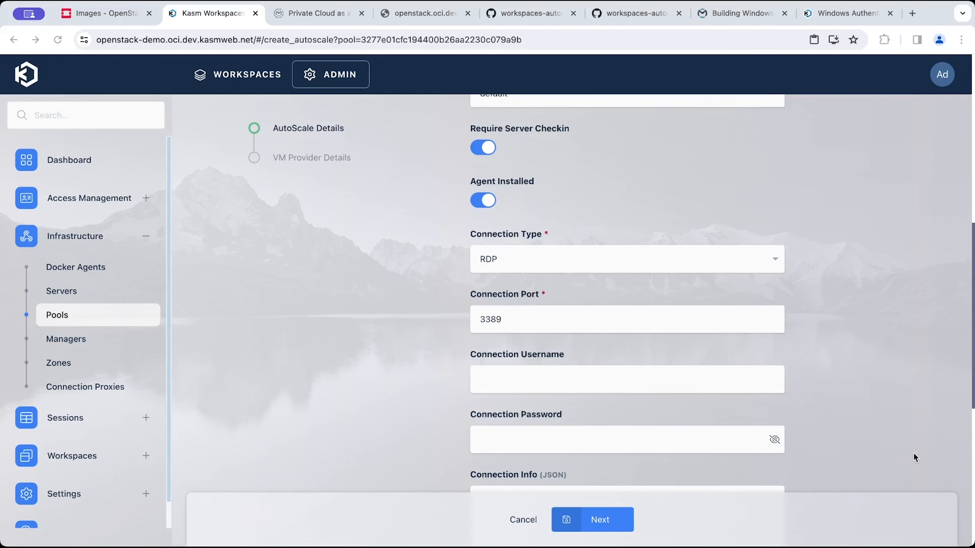
pyautogui.click(913, 453)
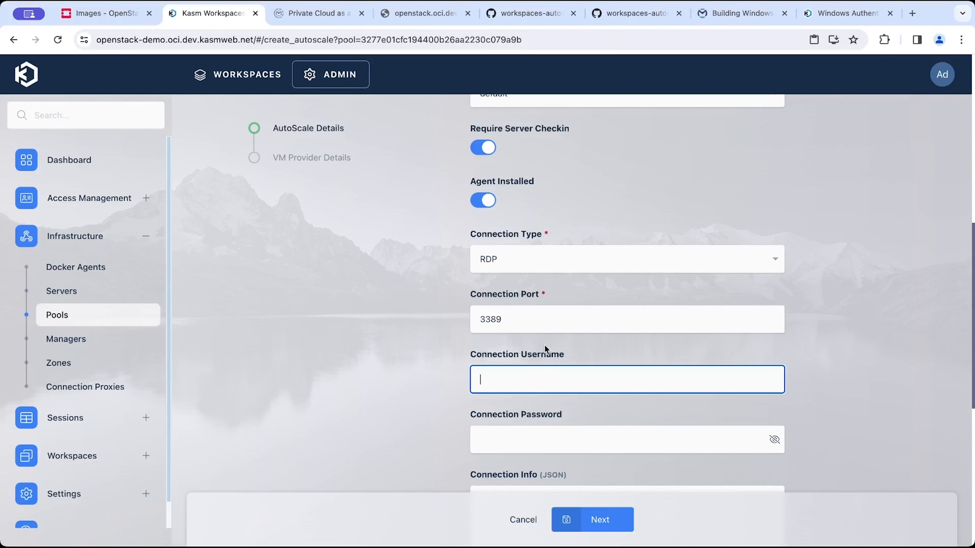
pyautogui.write('{sso')
pyautogui.press('BackSpace')
pyautogui.write('o_create_user}')
pyautogui.doubleClick(497, 379)
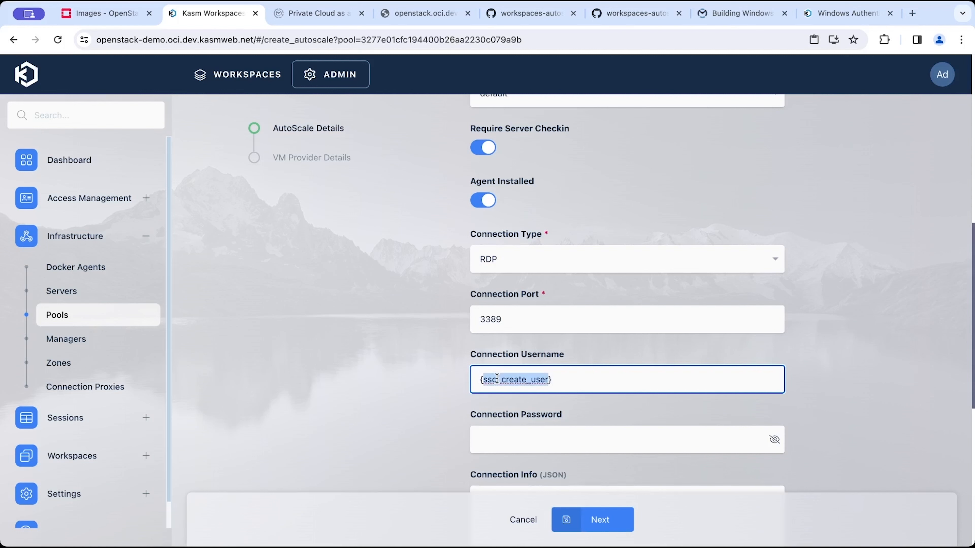
# Enter a placeholder value in the connection password field.
pyautogui.click(550, 381)
pyautogui.hotkey('ctrl', 'a')
pyautogui.click(534, 449)
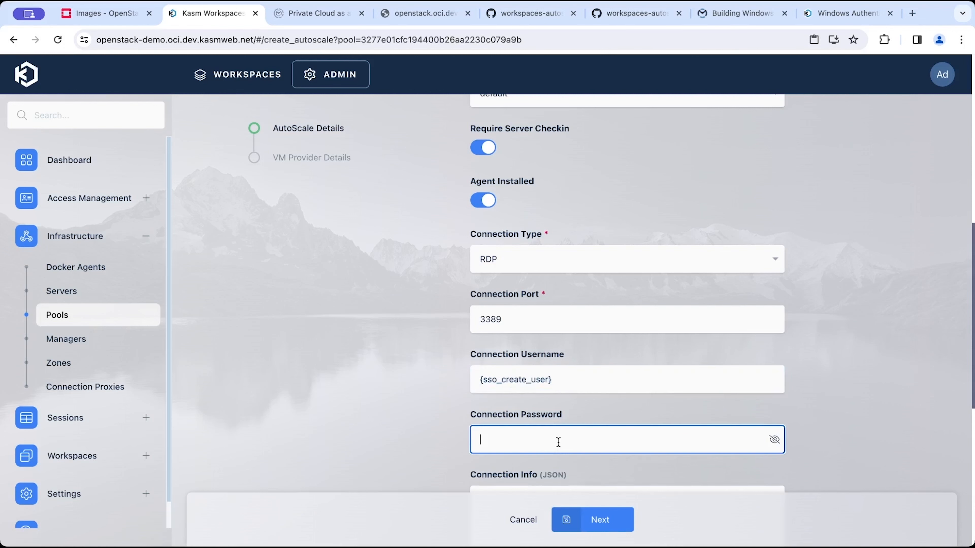
pyautogui.write('p')
pyautogui.scroll(-2, 662, 441)
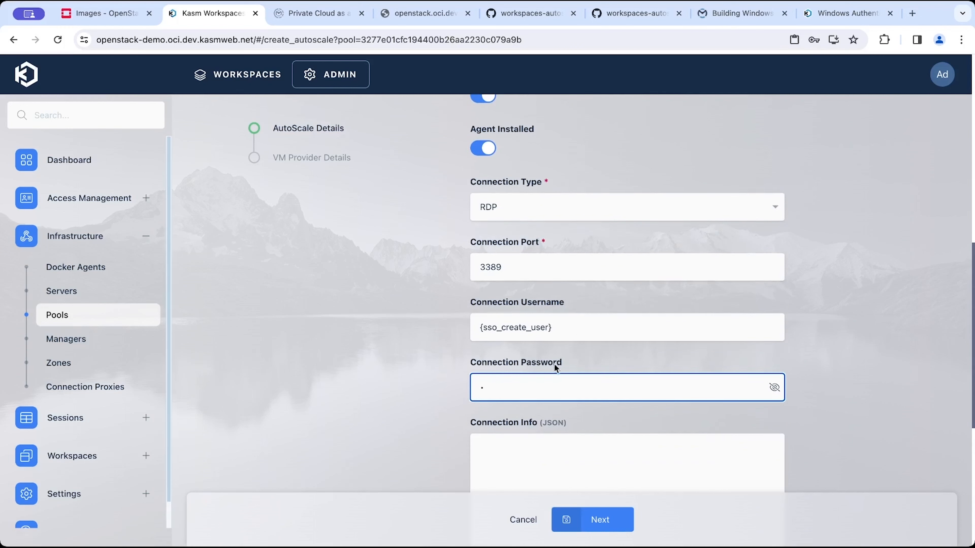
pyautogui.doubleClick(525, 327)
pyautogui.click(484, 398)
pyautogui.scroll(-2, 530, 406)
pyautogui.click(530, 406)
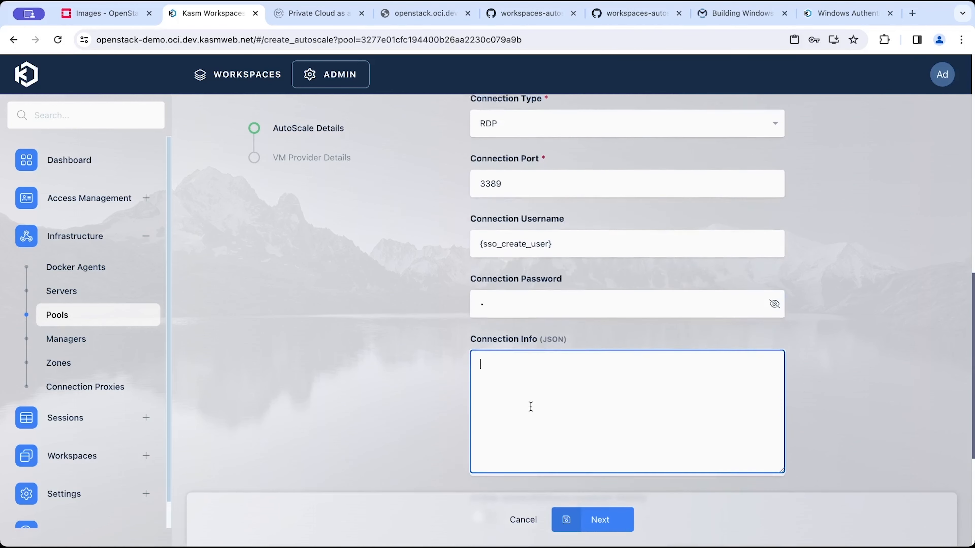
pyautogui.scroll(-5, 530, 406)
pyautogui.scroll(1, 531, 406)
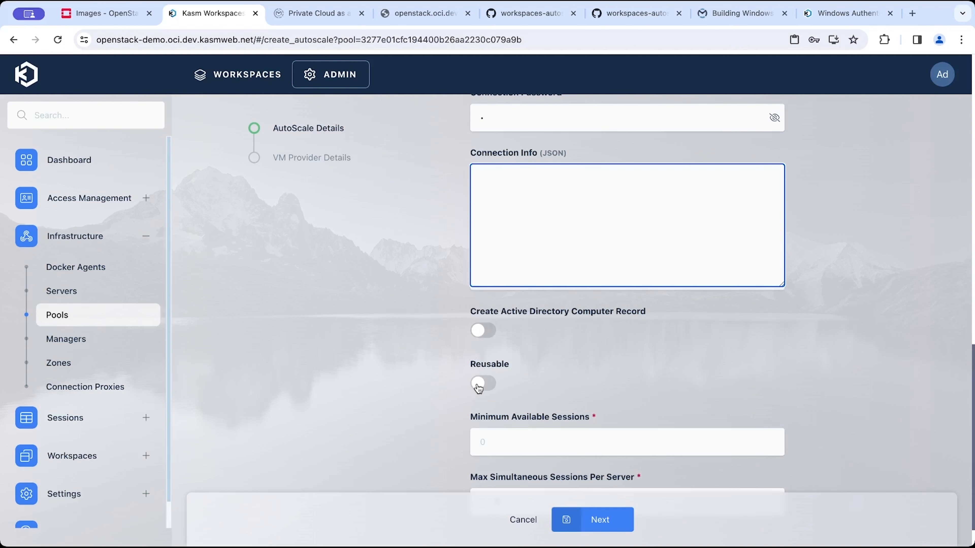
pyautogui.scroll(-1, 478, 387)
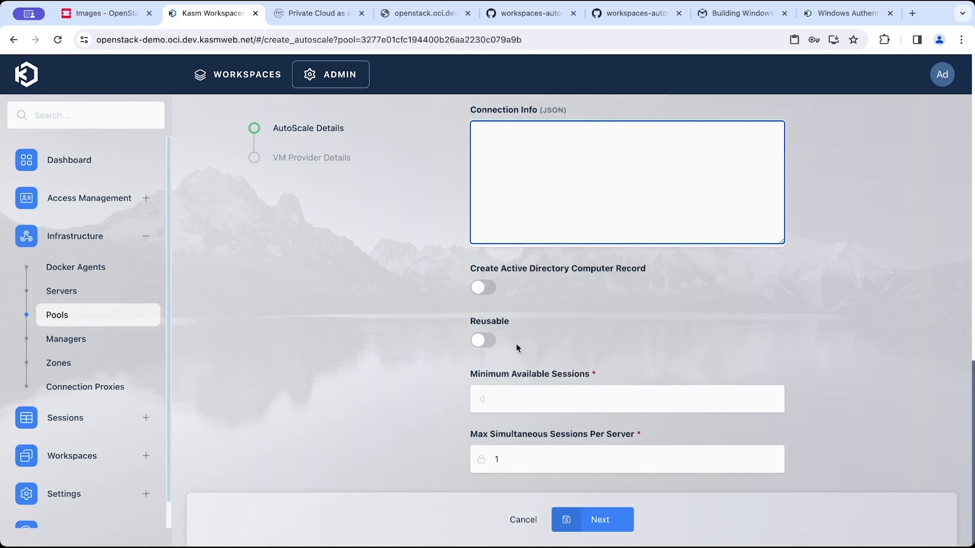
pyautogui.doubleClick(500, 322)
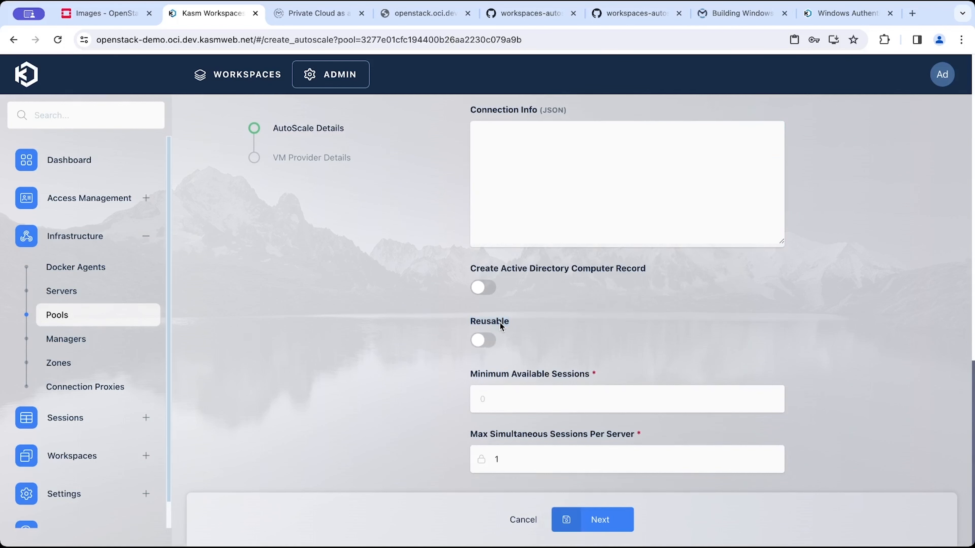
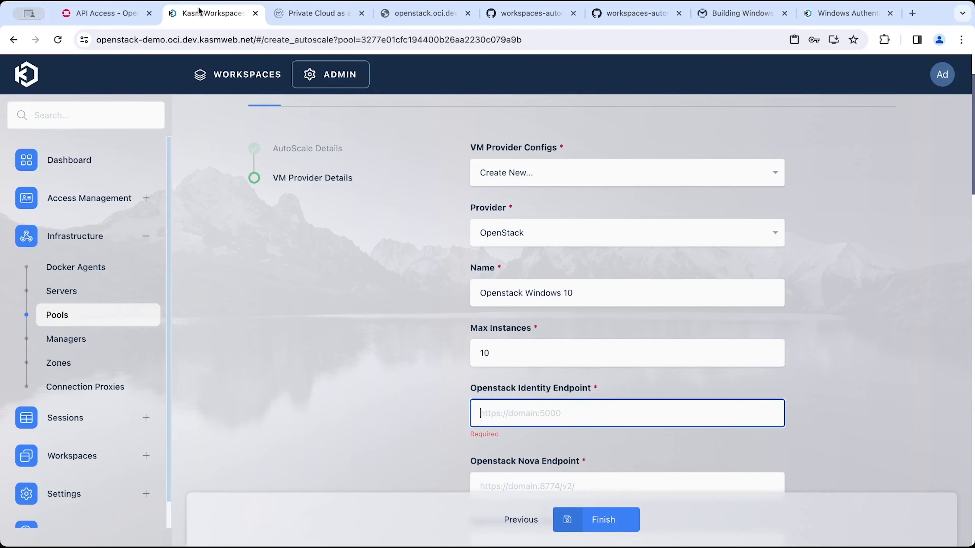
# Copy the Identity service endpoint from the OpenStack API Access page into the OpenStack Identity Endpoint field.
pyautogui.click(104, 14)
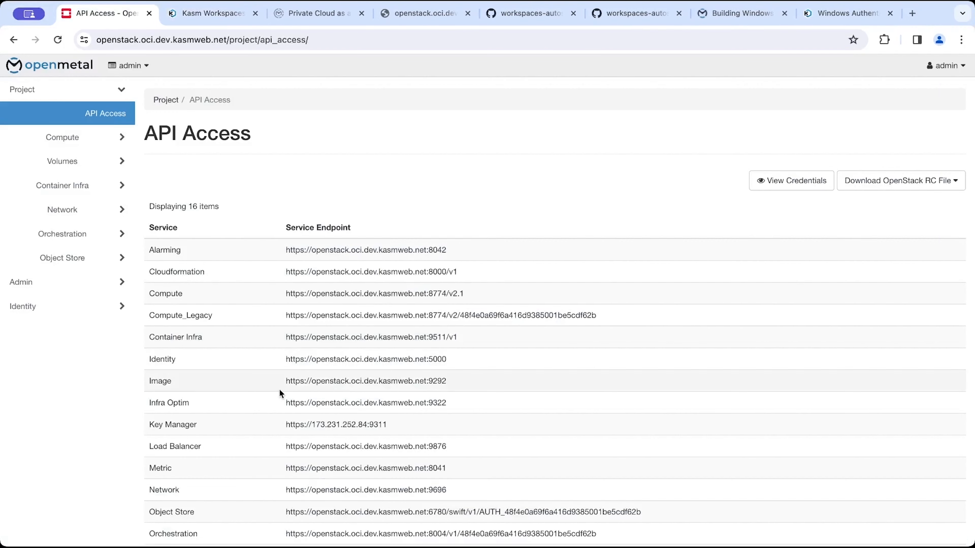
pyautogui.scroll(-3, 283, 392)
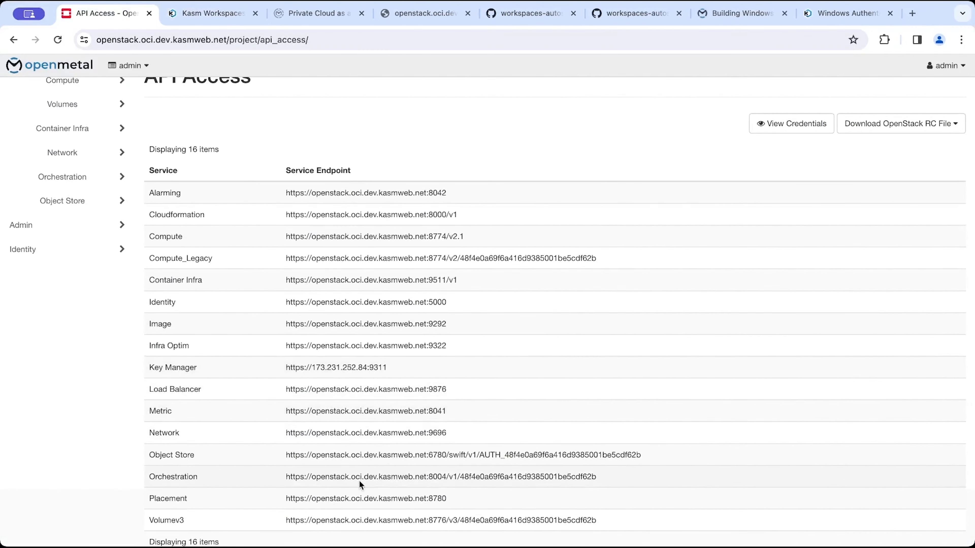
pyautogui.scroll(-1, 449, 480)
pyautogui.tripleClick(345, 282)
pyautogui.hotkey('ctrl', 'c')
pyautogui.click(211, 14)
pyautogui.hotkey('ctrl', 'v')
pyautogui.click(580, 472)
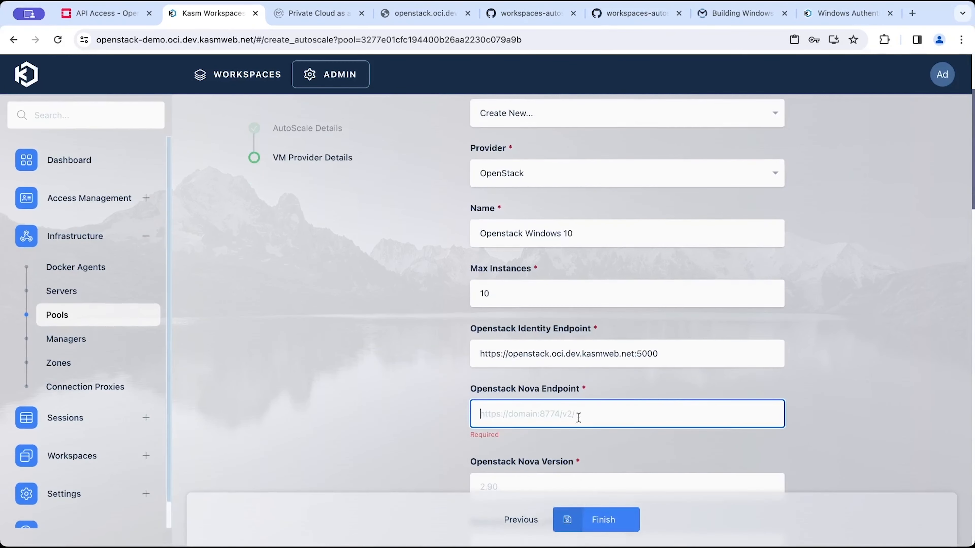
pyautogui.click(579, 412)
pyautogui.click(583, 444)
pyautogui.scroll(-2, 584, 444)
pyautogui.click(591, 410)
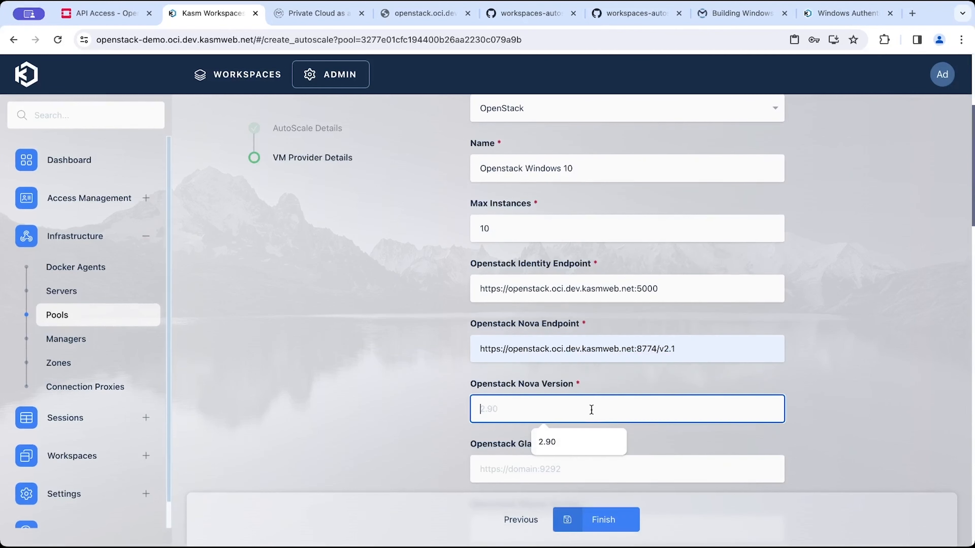
pyautogui.click(587, 443)
pyautogui.scroll(-2, 585, 443)
pyautogui.click(593, 421)
pyautogui.click(590, 441)
pyautogui.click(563, 473)
pyautogui.click(565, 506)
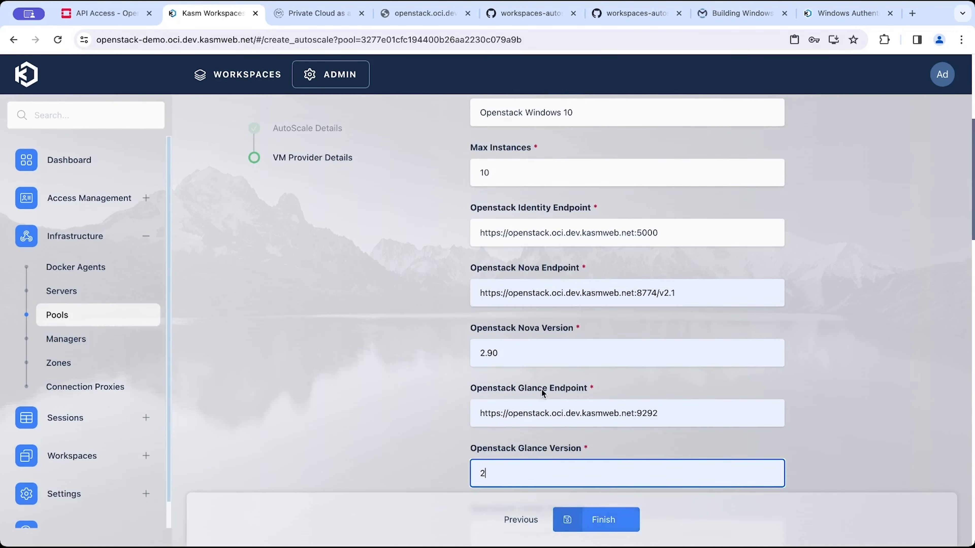
pyautogui.scroll(-2, 541, 388)
pyautogui.click(534, 433)
pyautogui.click(545, 480)
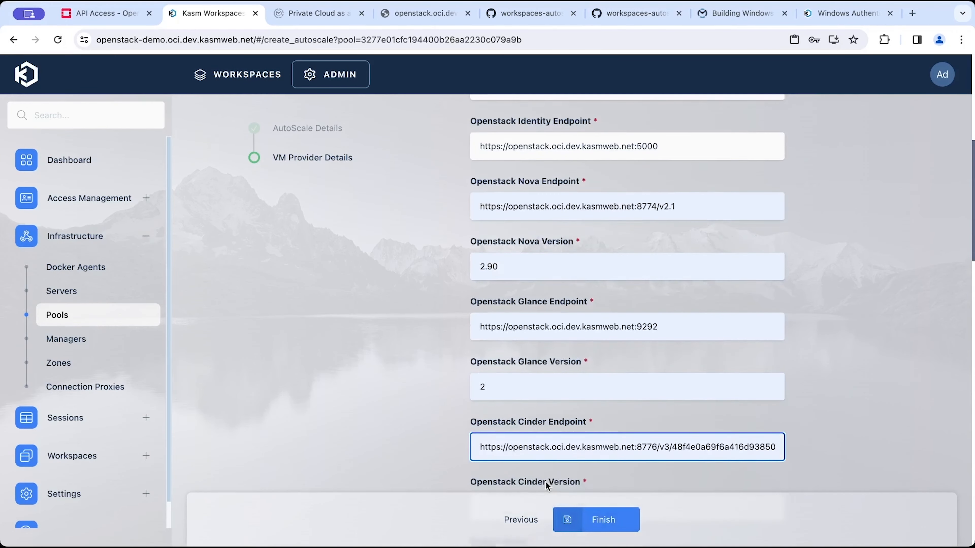
pyautogui.scroll(-3, 545, 481)
pyautogui.click(495, 381)
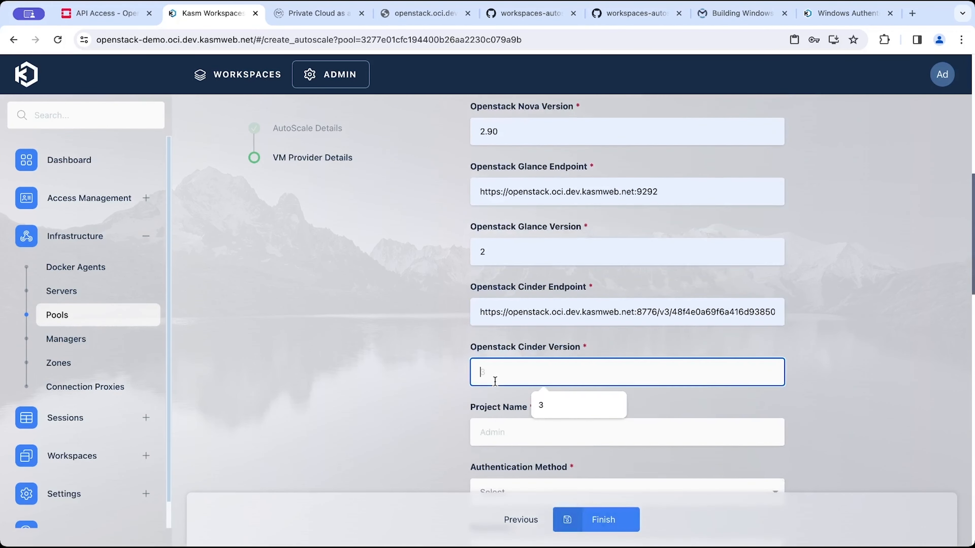
pyautogui.click(560, 399)
# Choose Application Credentials as the authentication method and set the project name to admin.
pyautogui.scroll(-2, 556, 384)
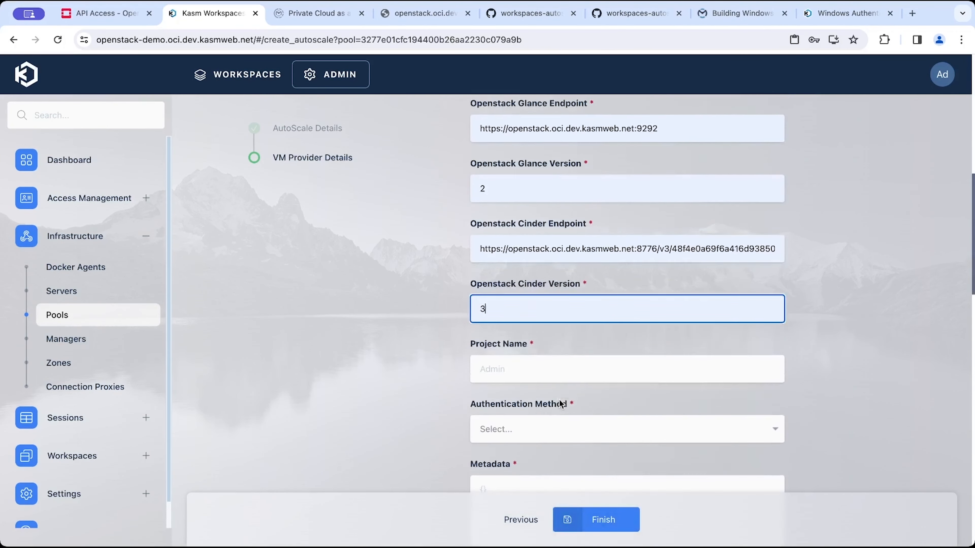
pyautogui.click(545, 425)
pyautogui.click(556, 448)
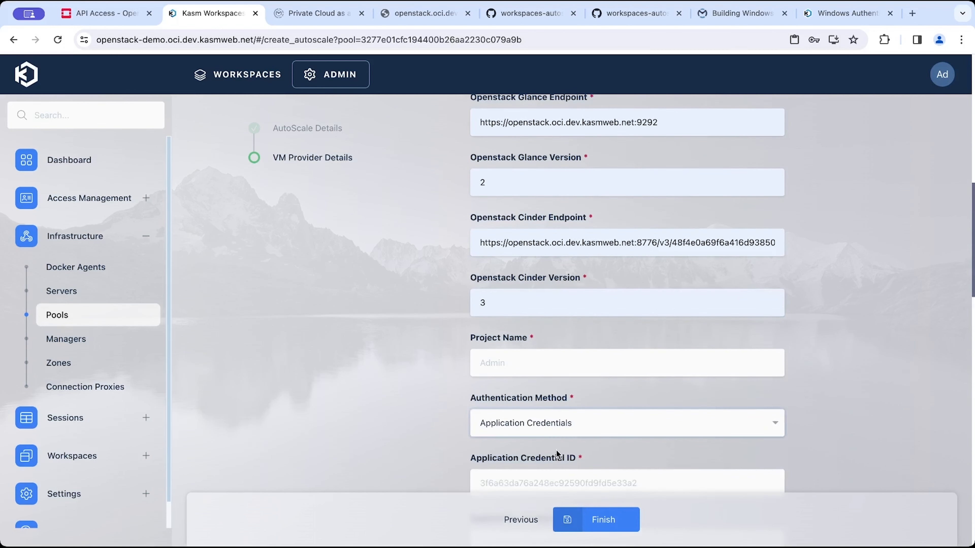
pyautogui.click(574, 366)
pyautogui.write('admin')
pyautogui.scroll(-5, 613, 368)
pyautogui.click(571, 254)
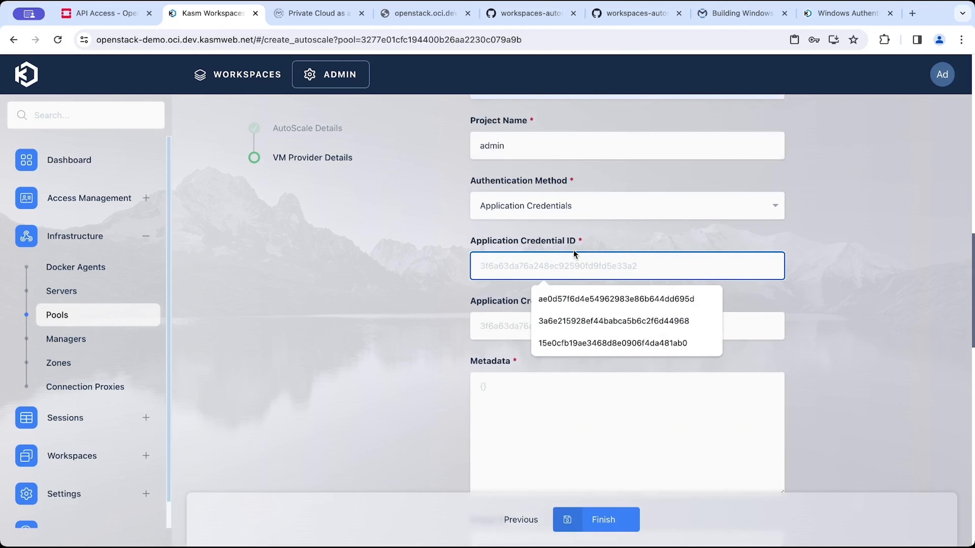
pyautogui.click(349, 257)
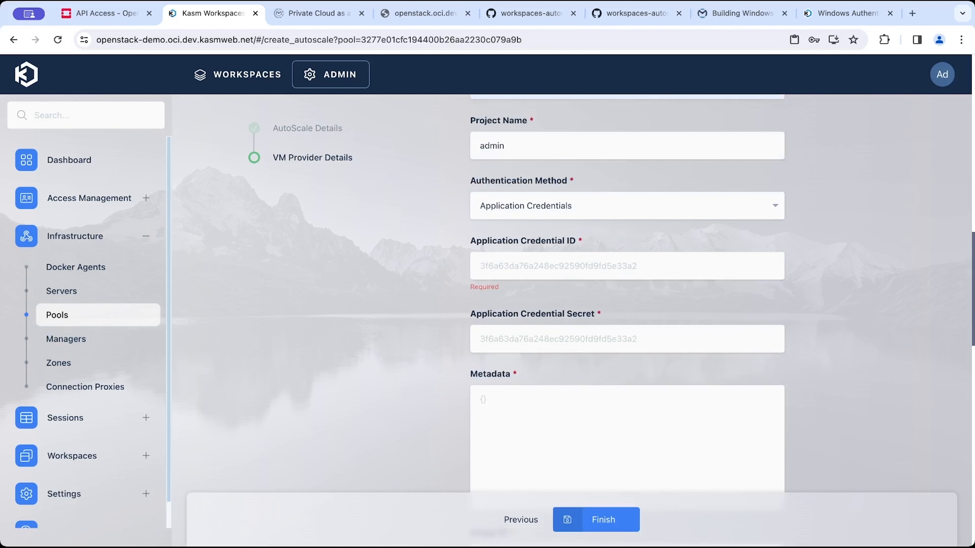
# Name the OpenStack VM provider config Openstack Windows 10.
pyautogui.press('super+Tab')
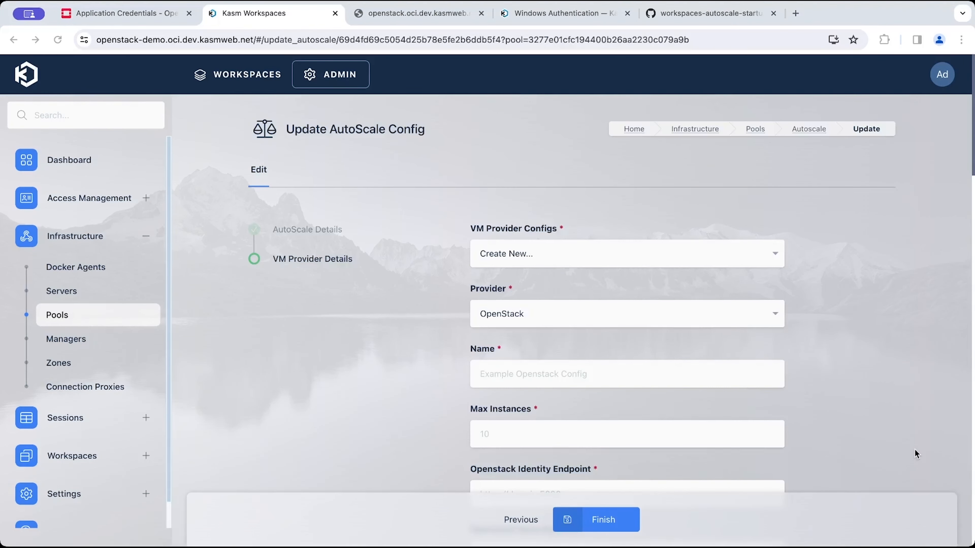
pyautogui.click(431, 319)
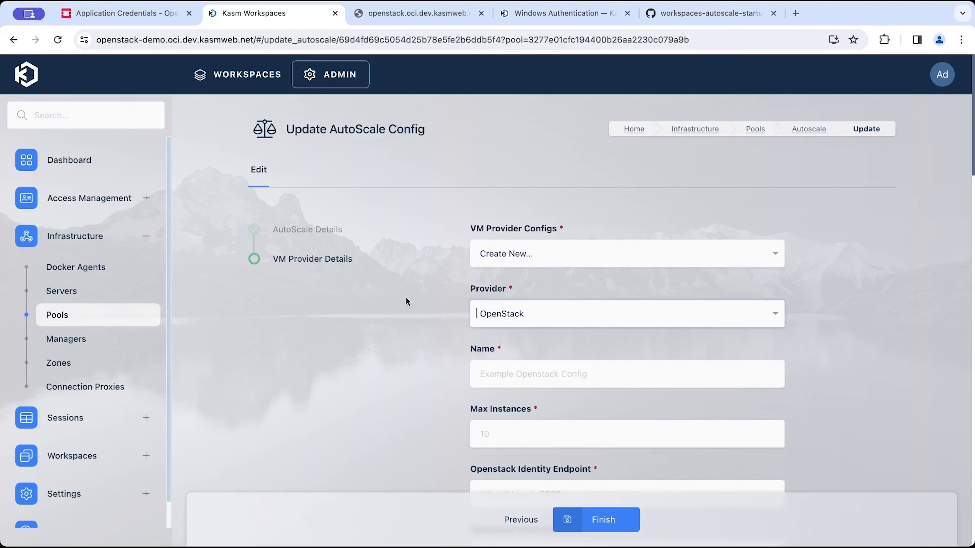
pyautogui.click(581, 377)
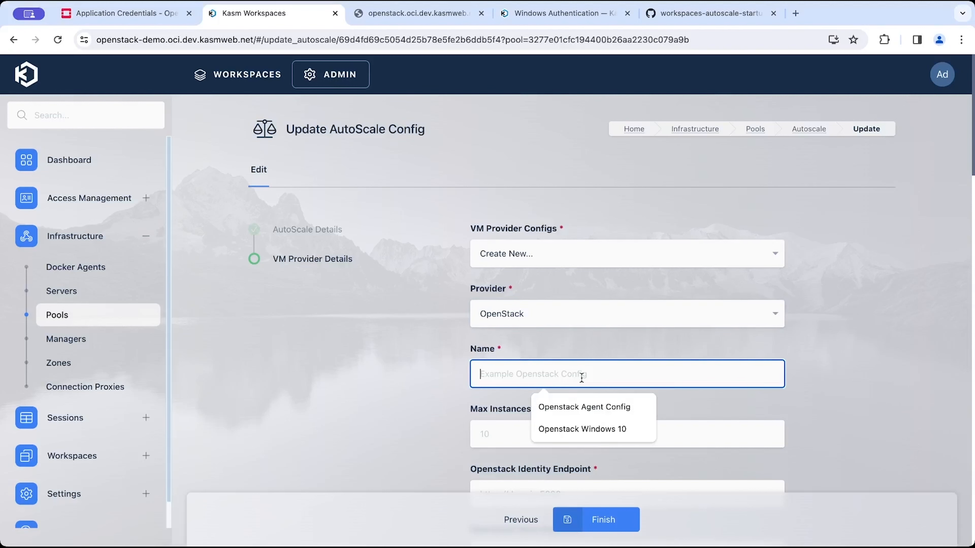
pyautogui.click(544, 427)
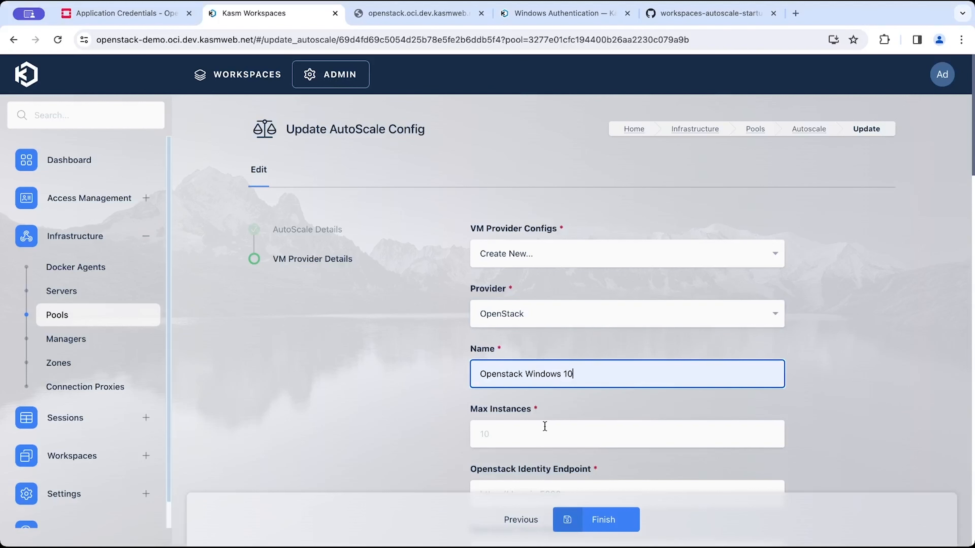
# Set Max Instances to 10.
pyautogui.scroll(-1, 545, 427)
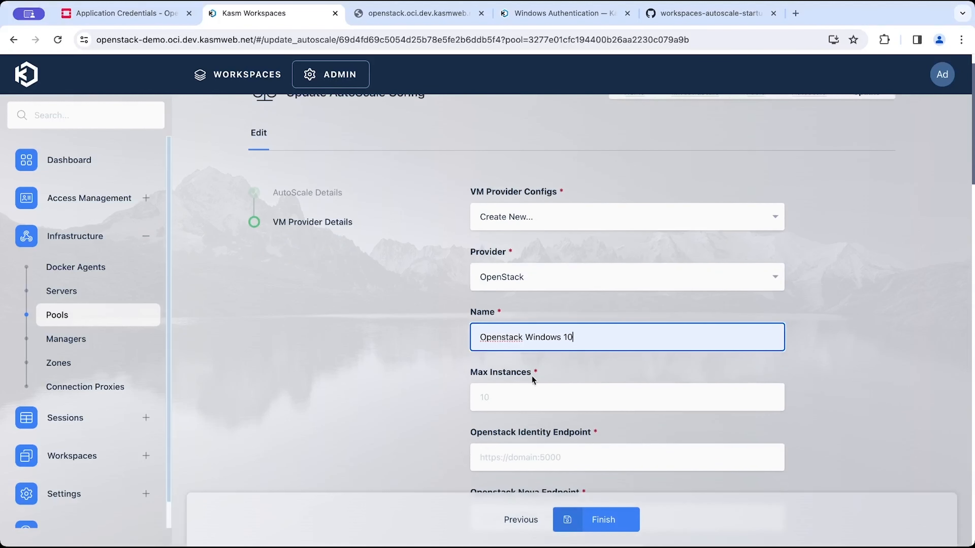
pyautogui.click(529, 384)
pyautogui.write('1')
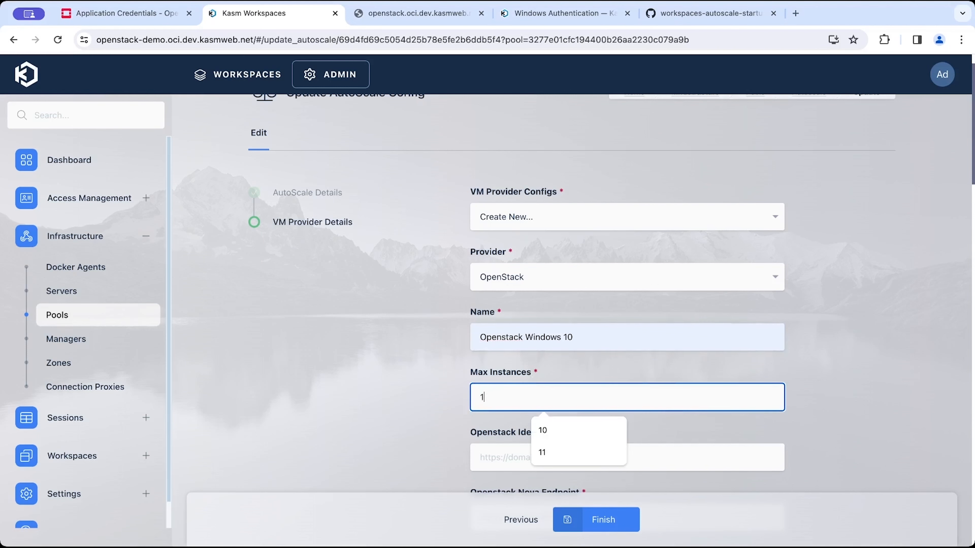
pyautogui.write('0')
pyautogui.press('Tab')
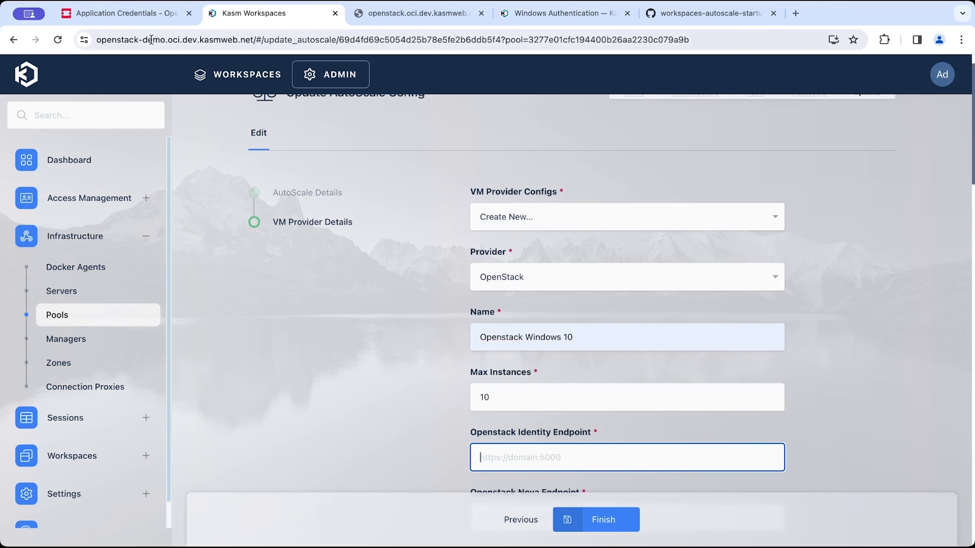
# Open the OpenStack API Access page in a new tab and copy its Identity endpoint into the OpenStack Identity Endpoint field.
pyautogui.click(152, 16)
pyautogui.middleClick(19, 43)
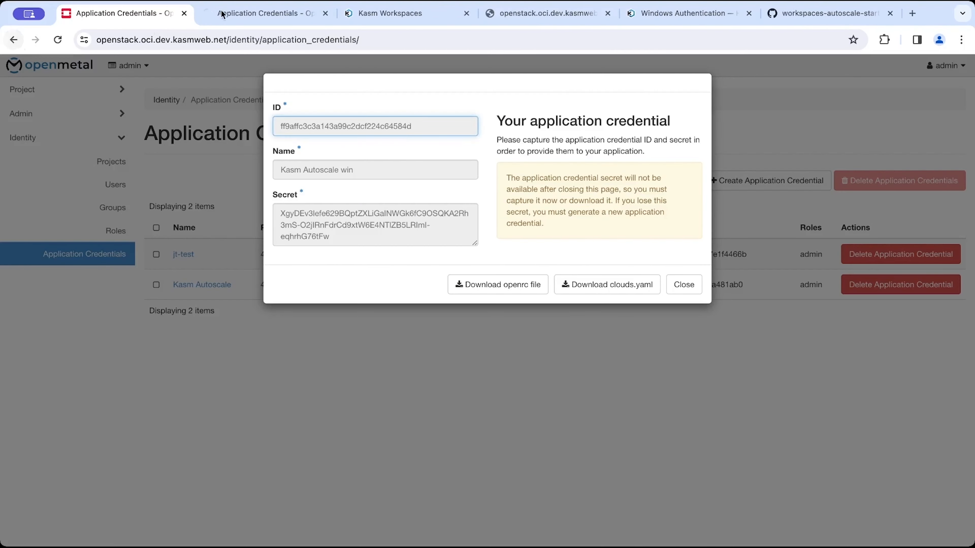
pyautogui.click(94, 90)
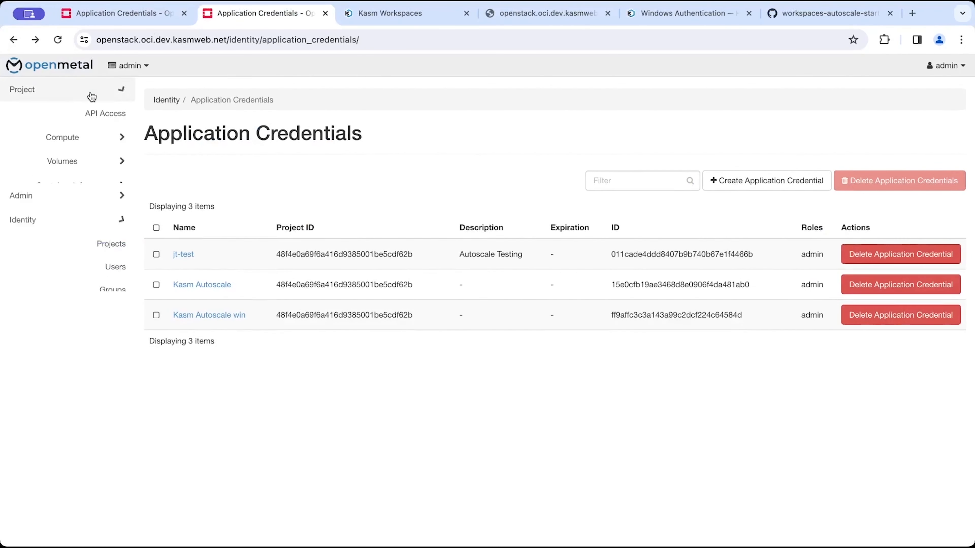
pyautogui.click(91, 113)
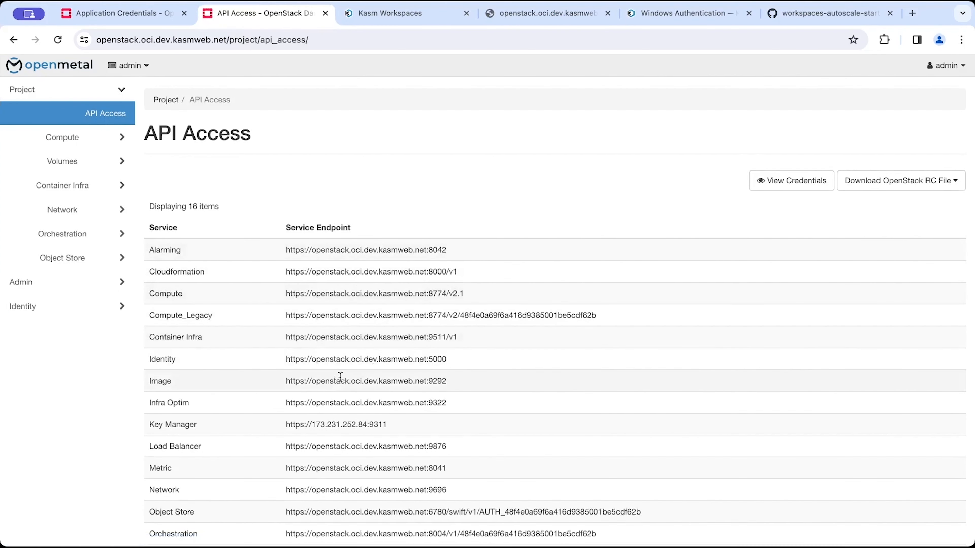
pyautogui.tripleClick(344, 365)
pyautogui.hotkey('ctrl', 'c')
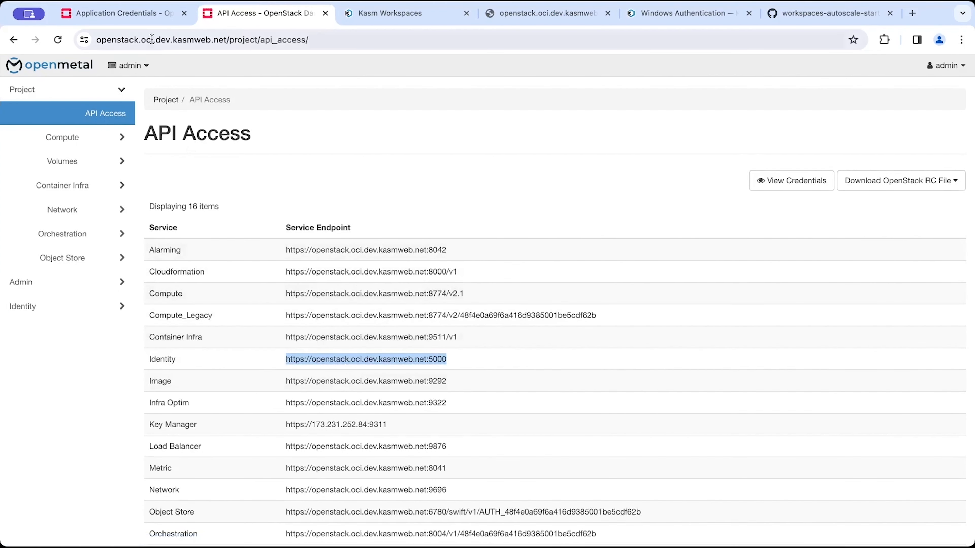
pyautogui.click(115, 13)
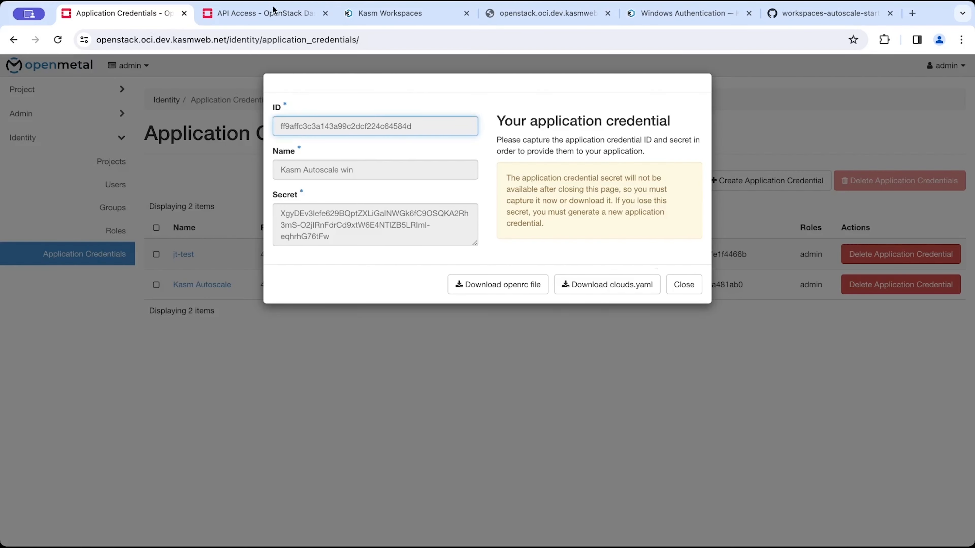
pyautogui.click(389, 13)
pyautogui.hotkey('ctrl', 'v')
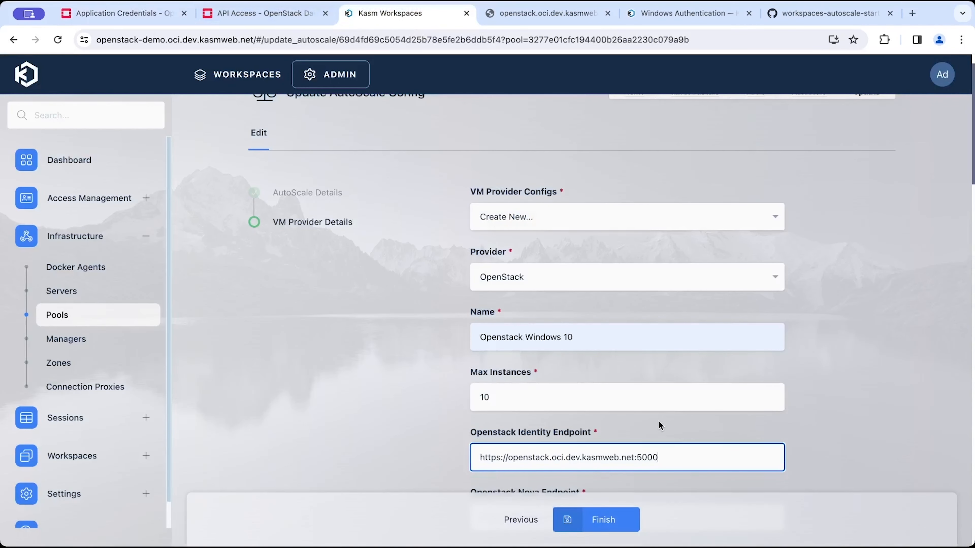
pyautogui.scroll(-3, 659, 422)
pyautogui.click(655, 394)
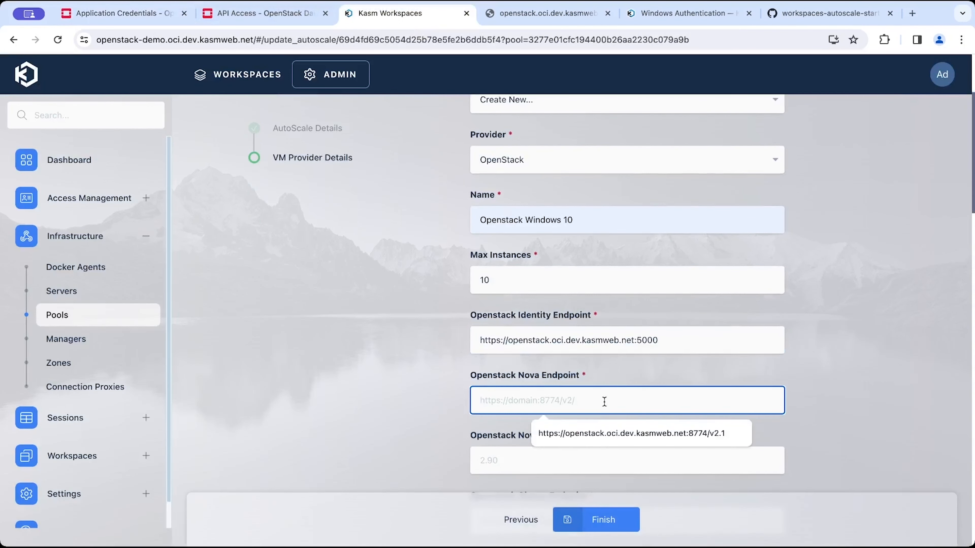
pyautogui.click(591, 430)
pyautogui.click(570, 460)
pyautogui.click(566, 492)
pyautogui.scroll(-2, 568, 492)
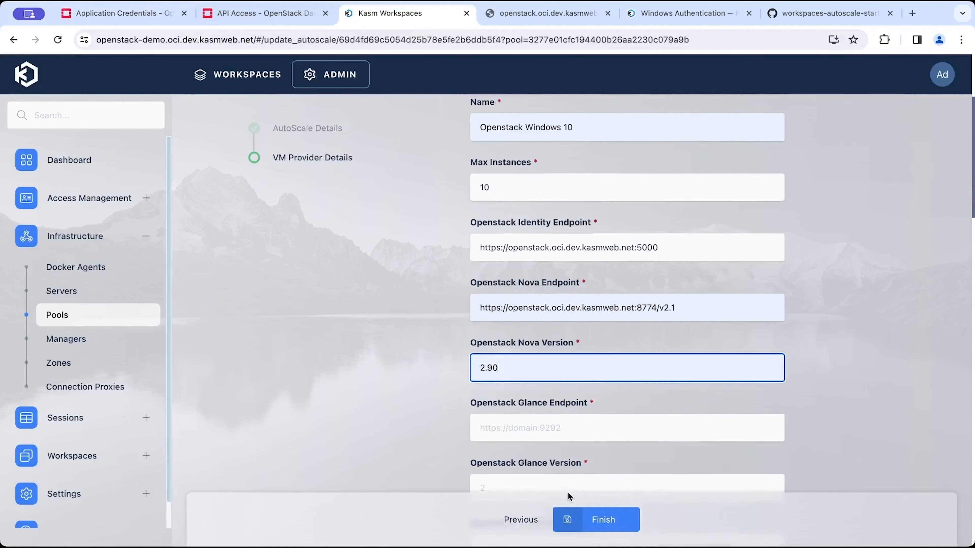
pyautogui.click(570, 426)
pyautogui.click(571, 460)
pyautogui.scroll(-3, 571, 460)
pyautogui.click(536, 363)
pyautogui.click(542, 387)
pyautogui.click(528, 415)
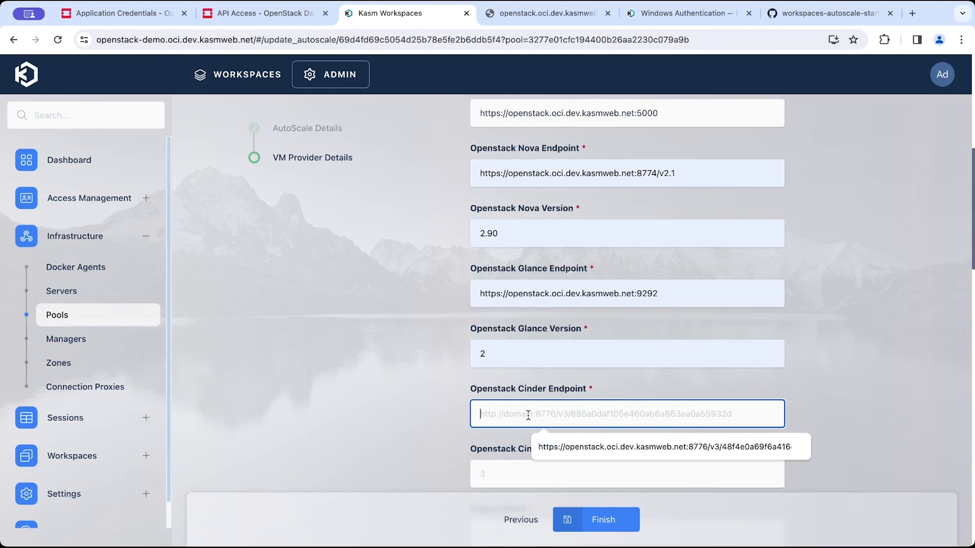
pyautogui.click(561, 445)
pyautogui.scroll(-2, 561, 362)
pyautogui.click(561, 362)
pyautogui.click(554, 400)
# Set the project name to admin and choose Application Credentials as the authentication method.
pyautogui.click(533, 427)
pyautogui.scroll(-1, 533, 427)
pyautogui.scroll(-1, 533, 427)
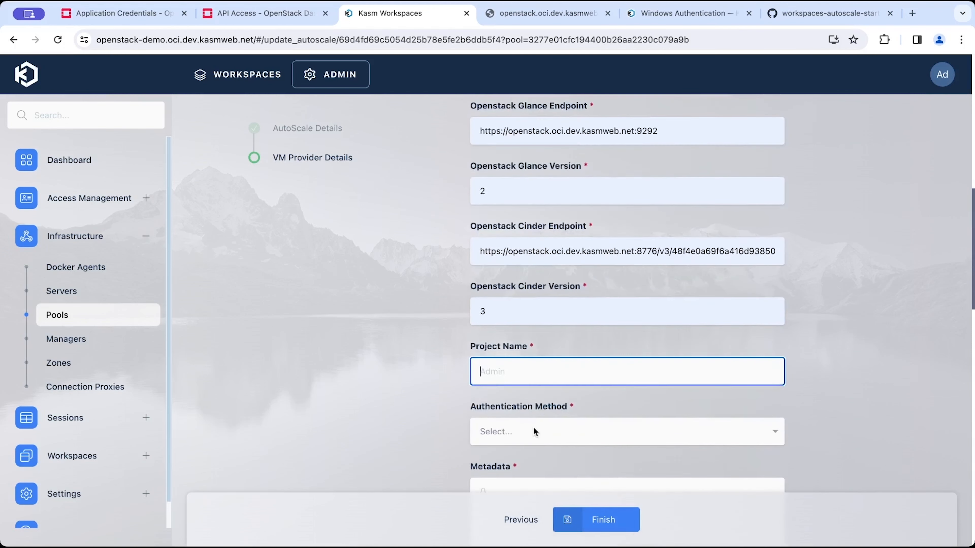
pyautogui.write('admin')
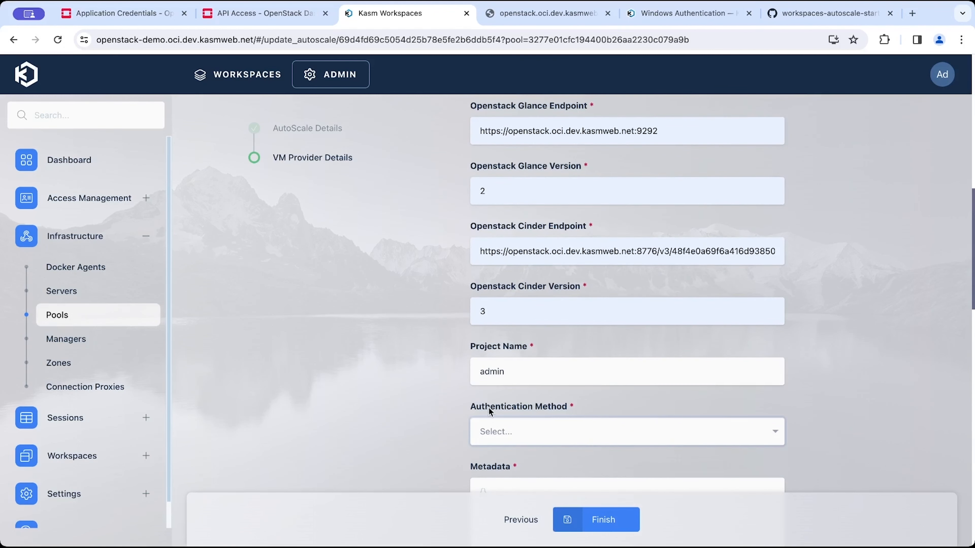
pyautogui.click(503, 432)
pyautogui.click(520, 463)
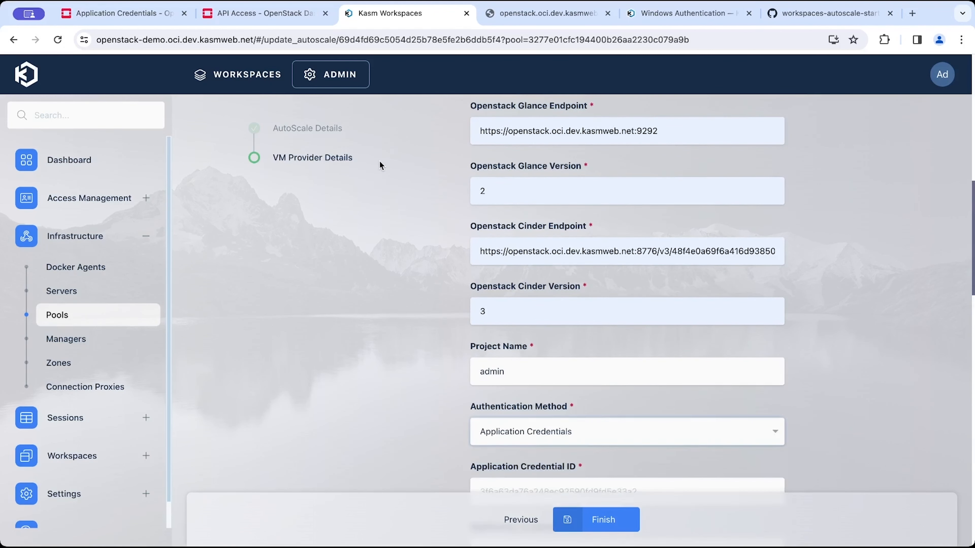
# Copy the new application credential's ID from the OpenStack credential dialog into the Application Credential ID field.
pyautogui.scroll(-2, 380, 165)
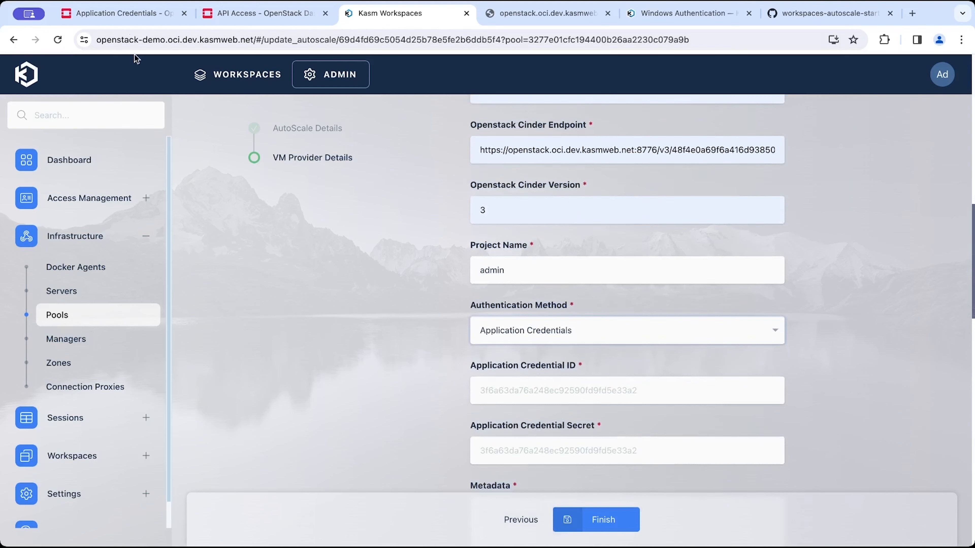
pyautogui.click(135, 16)
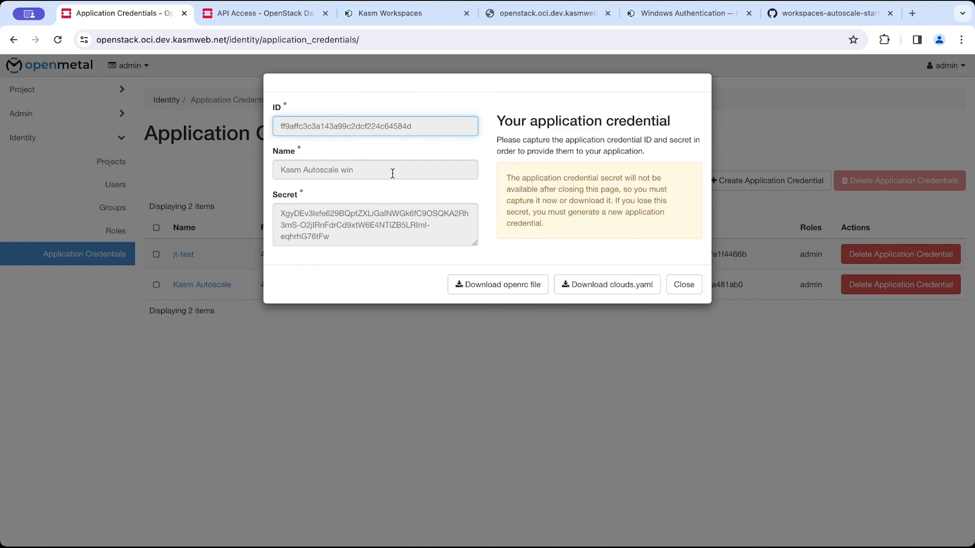
pyautogui.tripleClick(373, 225)
pyautogui.doubleClick(375, 132)
pyautogui.hotkey('ctrl', 'c')
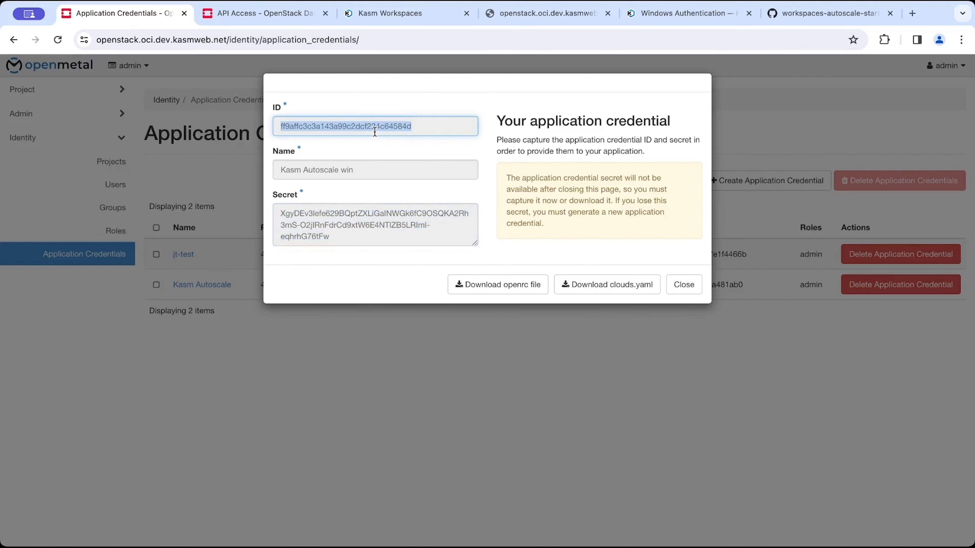
pyautogui.click(267, 13)
pyautogui.click(372, 12)
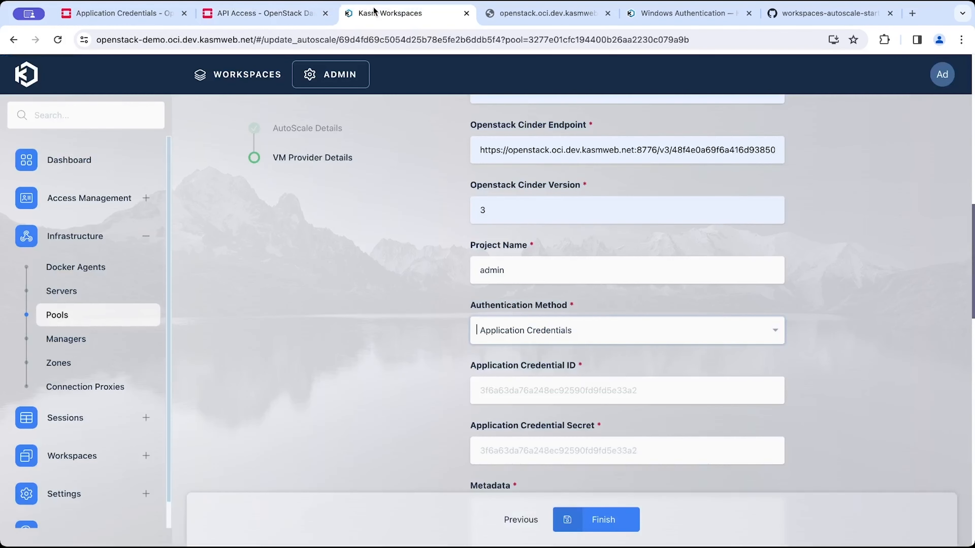
pyautogui.click(595, 382)
pyautogui.hotkey('ctrl', 'v')
pyautogui.press('Tab')
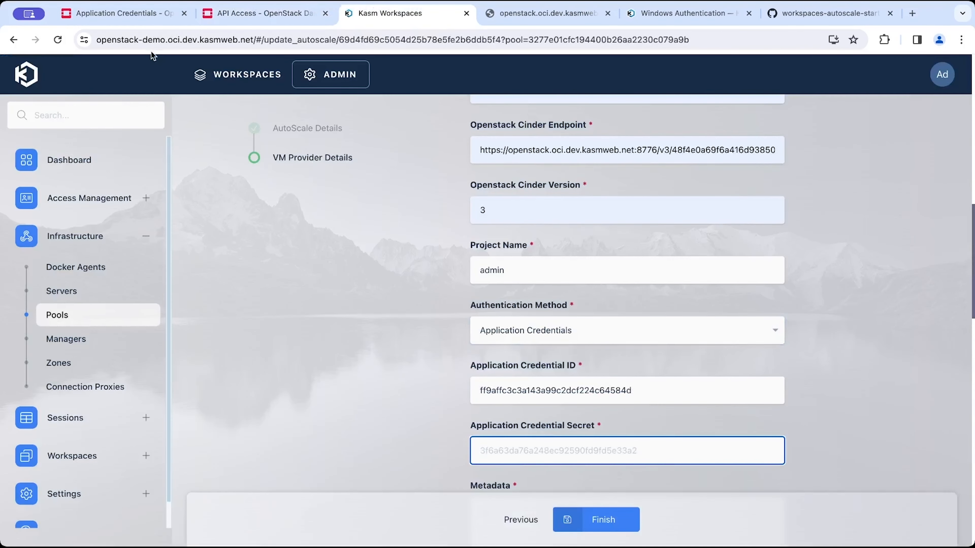
# Copy the application credential secret from the OpenStack dialog into the Application Credential Secret field.
pyautogui.click(102, 16)
pyautogui.tripleClick(368, 222)
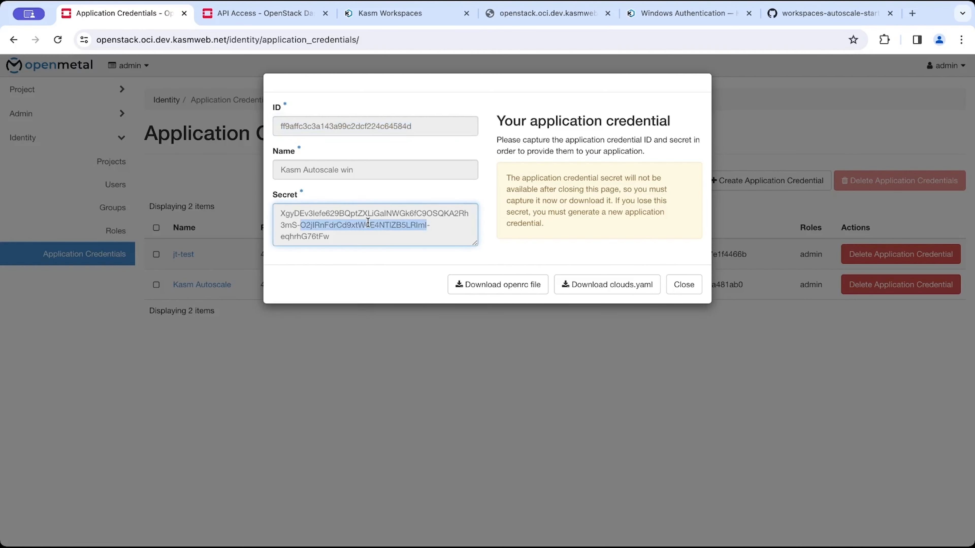
pyautogui.click(385, 14)
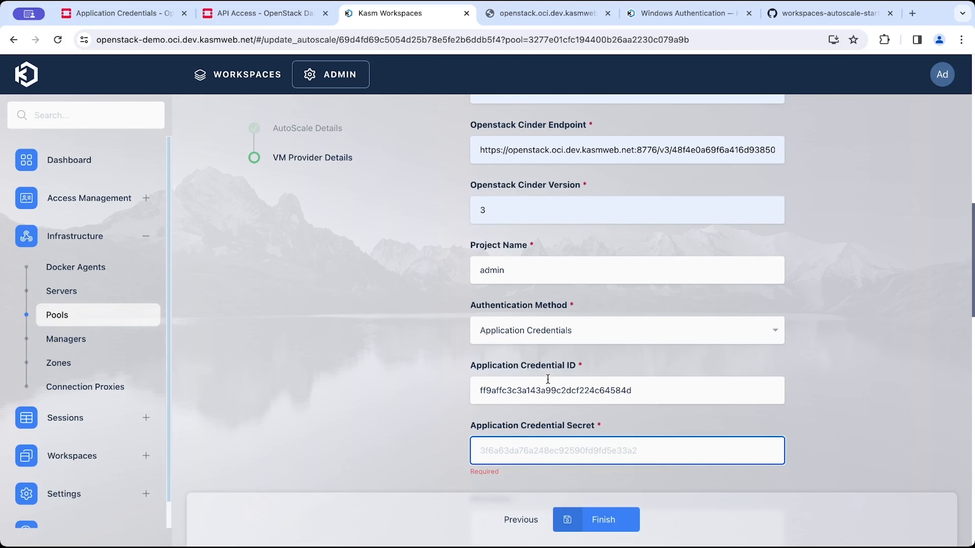
pyautogui.scroll(-3, 547, 388)
pyautogui.hotkey('ctrl', 'v')
pyautogui.click(671, 393)
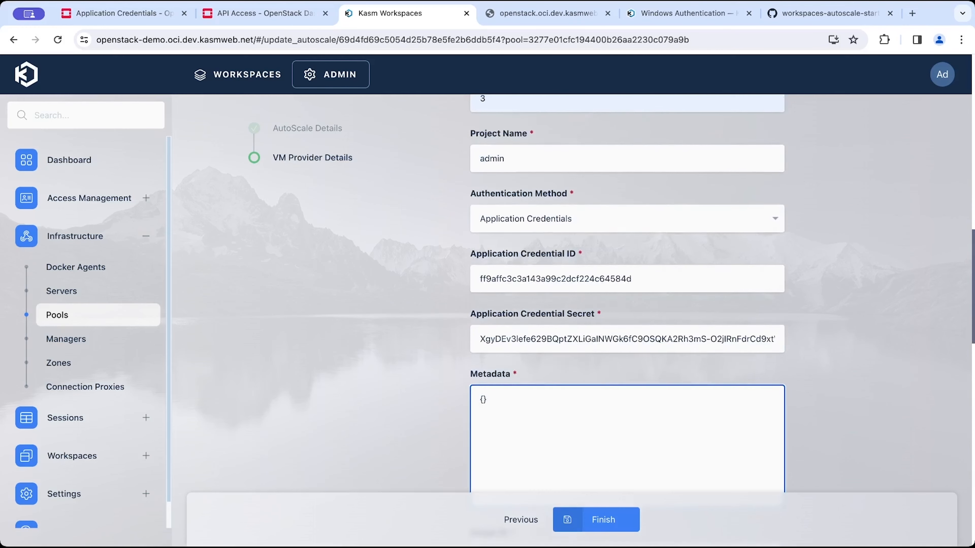
# Copy the Windows 10 image's ID from the OpenStack Images list into the Image ID field.
pyautogui.scroll(-5, 668, 440)
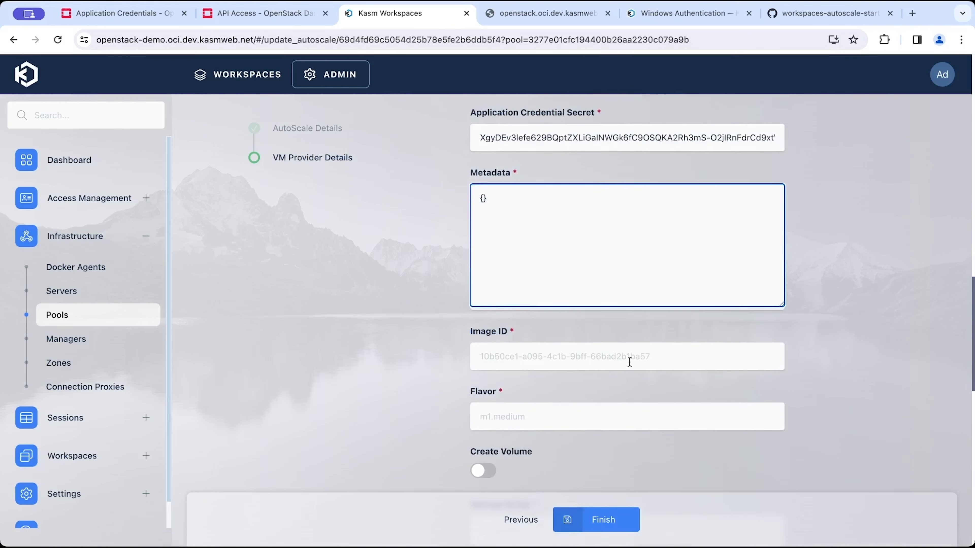
pyautogui.click(629, 362)
pyautogui.click(265, 13)
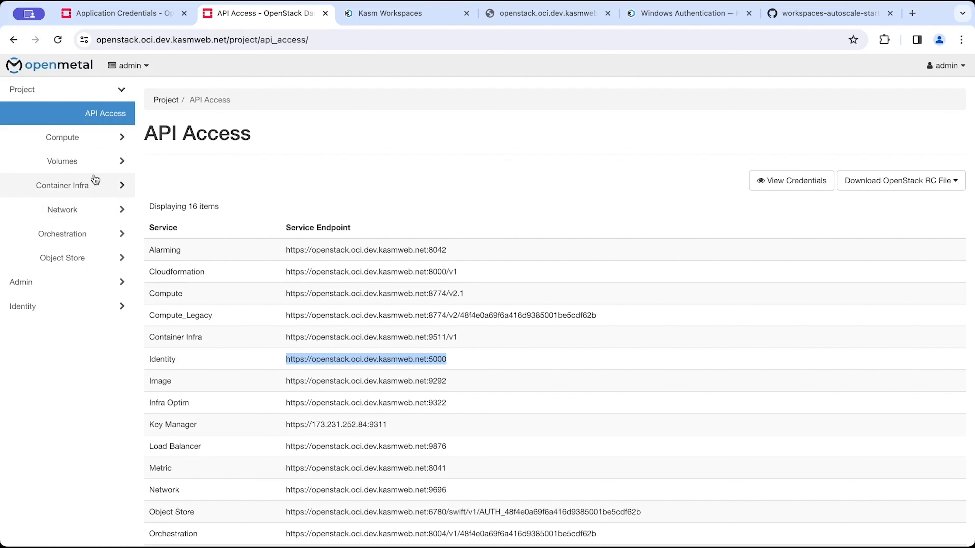
pyautogui.click(117, 162)
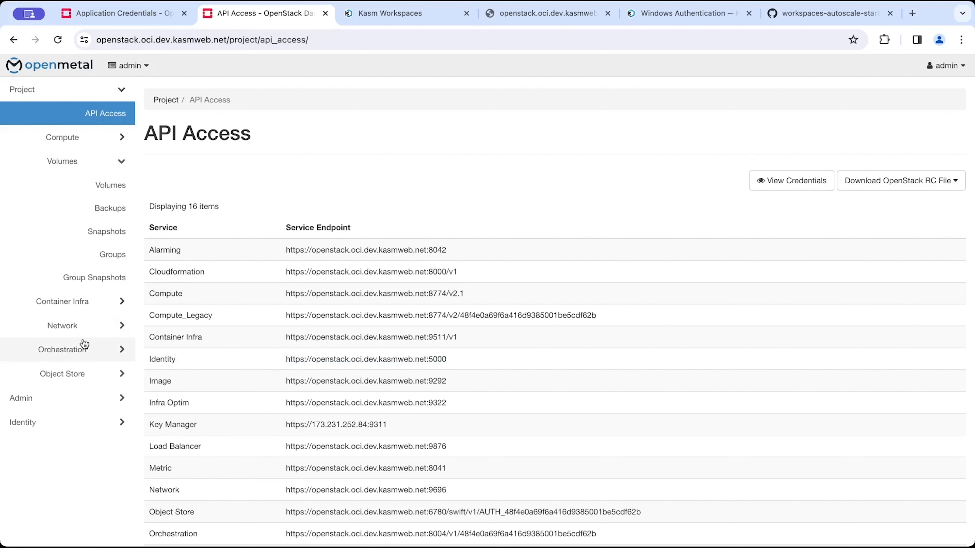
pyautogui.scroll(2, 103, 153)
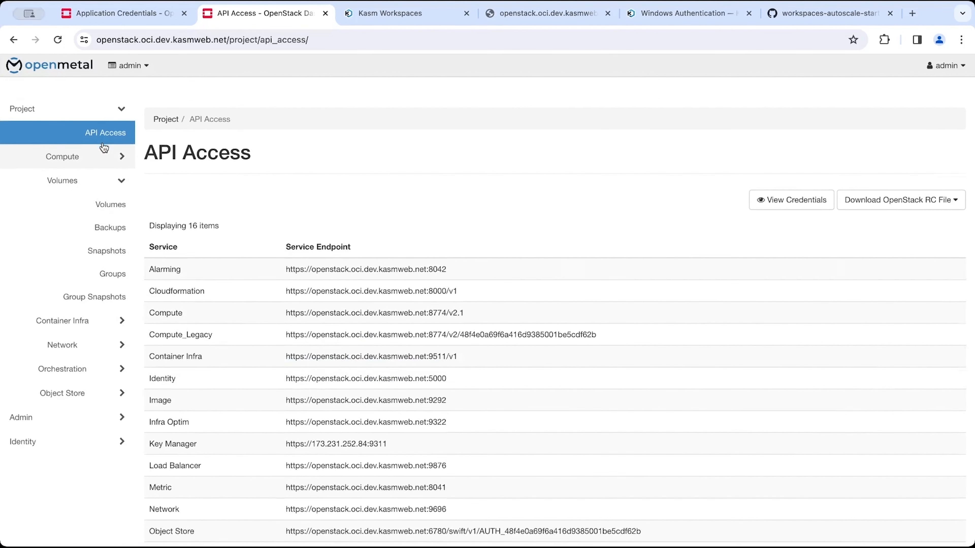
pyautogui.click(108, 138)
pyautogui.click(110, 209)
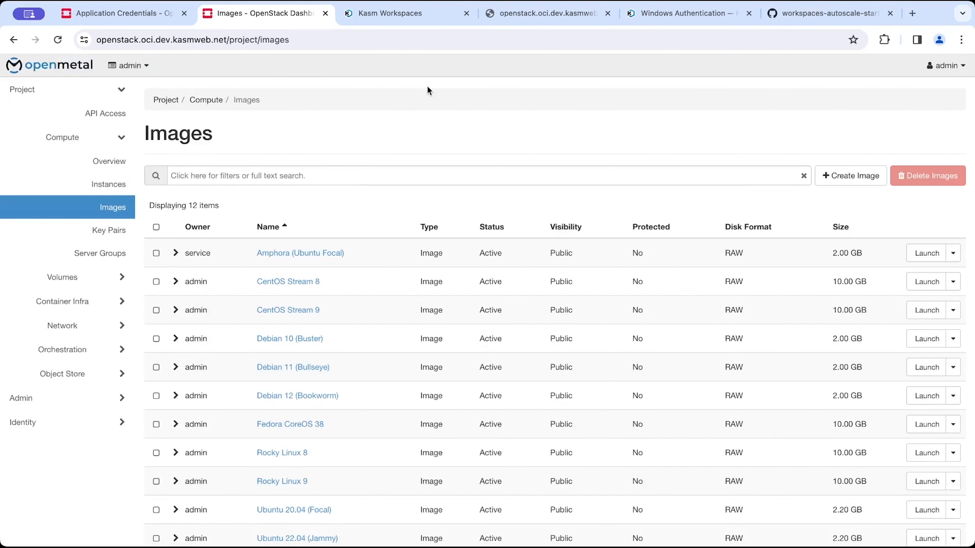
pyautogui.scroll(-2, 356, 292)
pyautogui.click(175, 506)
pyautogui.scroll(-2, 179, 499)
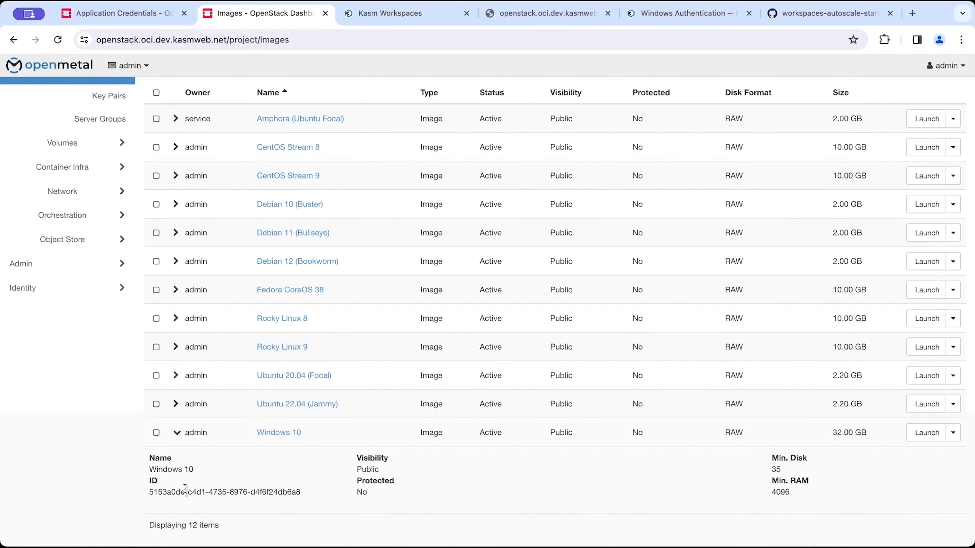
pyautogui.tripleClick(184, 489)
pyautogui.hotkey('ctrl', 'c')
pyautogui.click(123, 13)
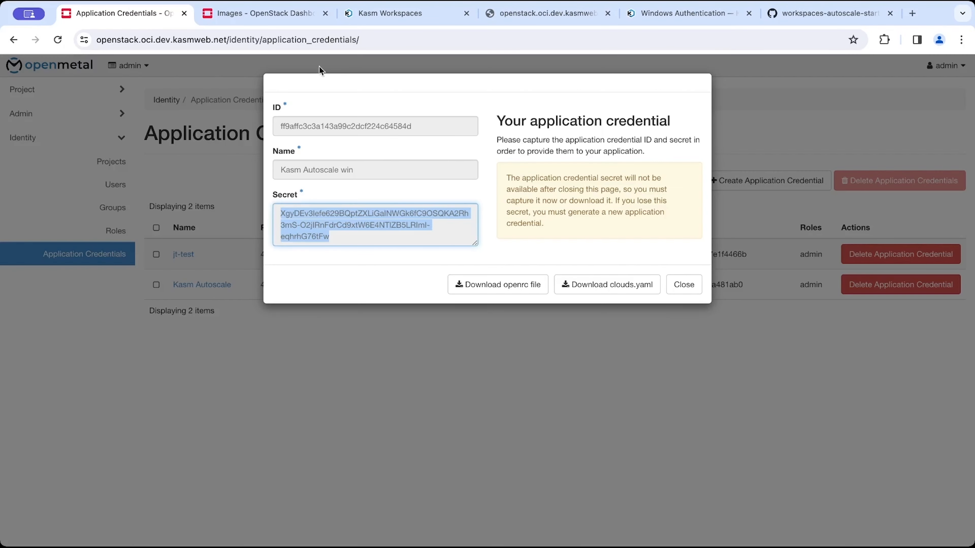
pyautogui.click(432, 14)
pyautogui.hotkey('ctrl', 'v')
# Set the Flavor to gen.medium.
pyautogui.press('Tab')
pyautogui.write('m1.')
pyautogui.press('BackSpace')
pyautogui.press('BackSpace')
pyautogui.press('BackSpace')
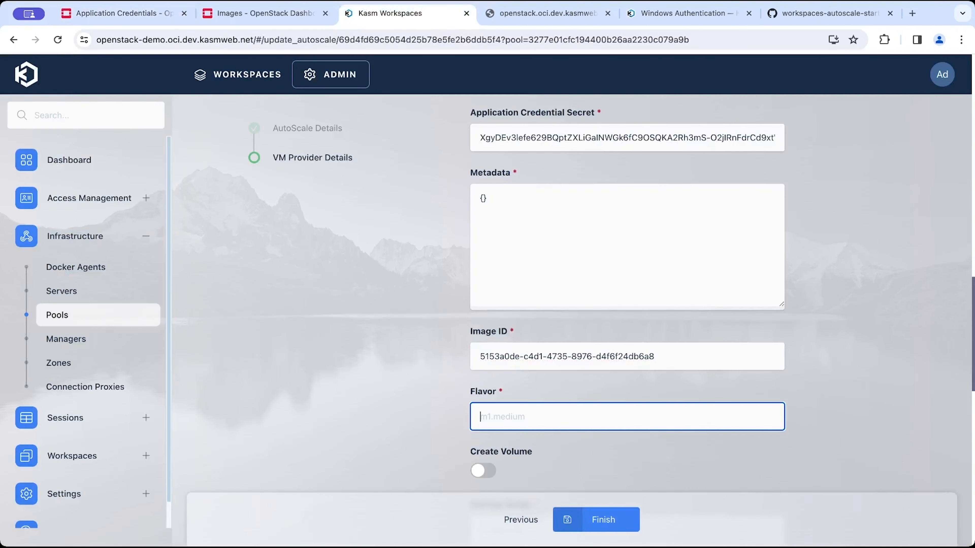
pyautogui.write('gen.medium')
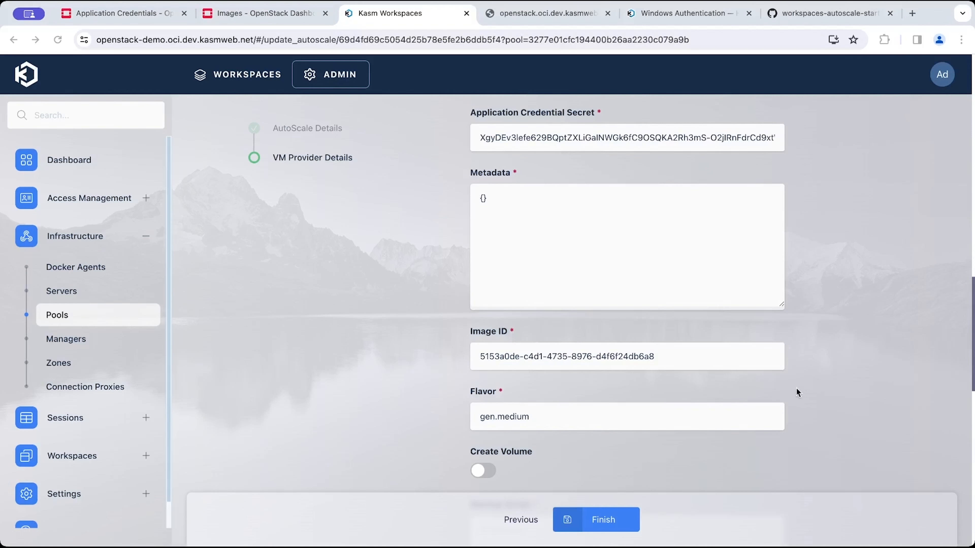
# Enable Create Volume with a volume size of 150 GB and volume type __DEFAULT__.
pyautogui.scroll(-2, 556, 392)
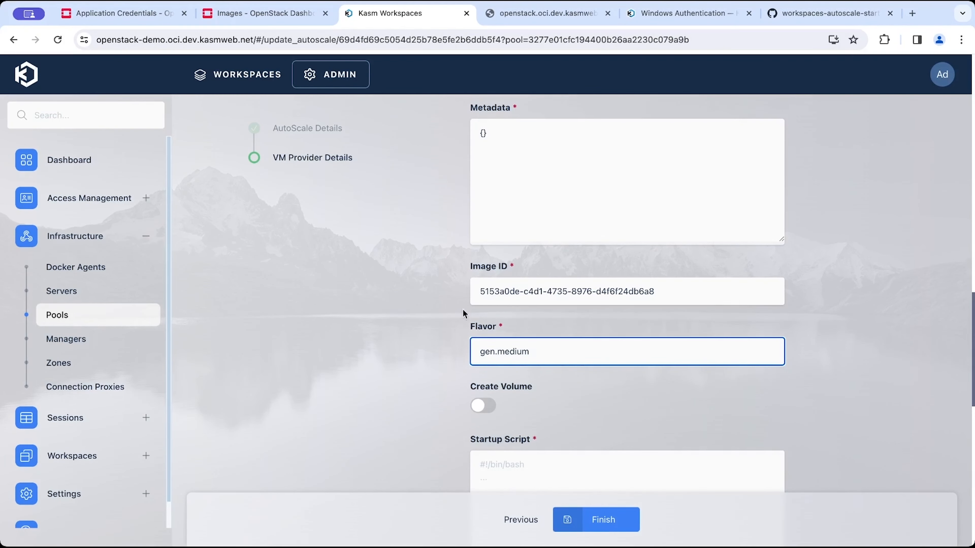
pyautogui.scroll(-2, 487, 400)
pyautogui.click(483, 337)
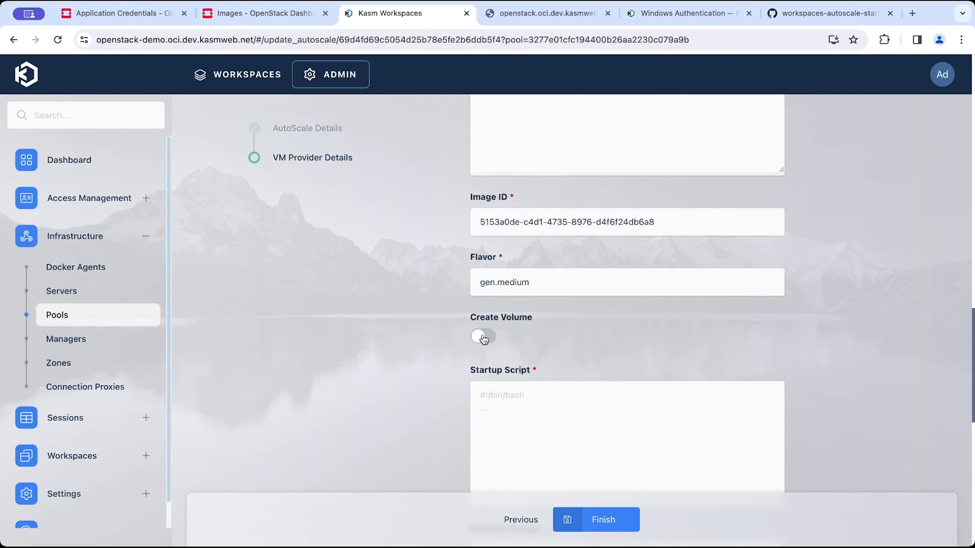
pyautogui.click(567, 400)
pyautogui.write('1')
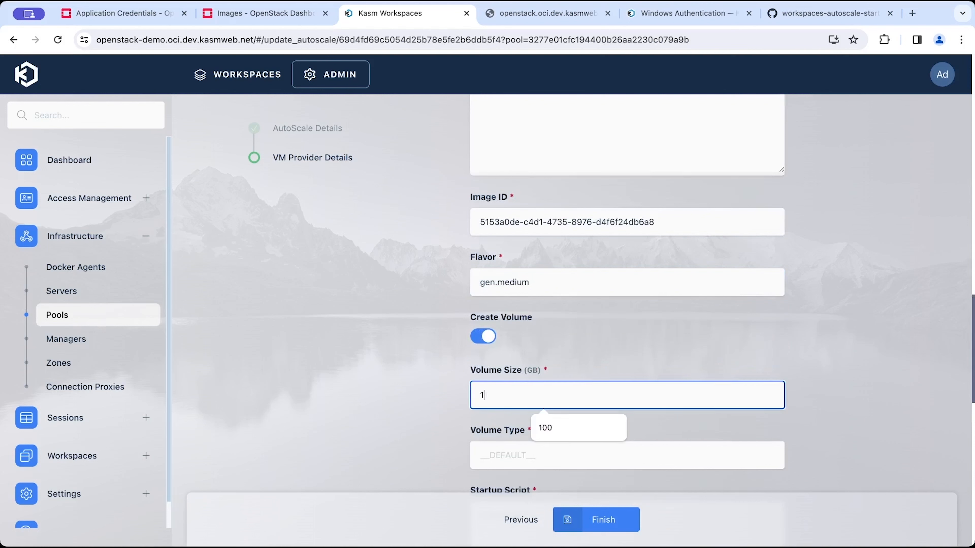
pyautogui.write('00')
pyautogui.press('BackSpace')
pyautogui.write('50')
pyautogui.press('Tab')
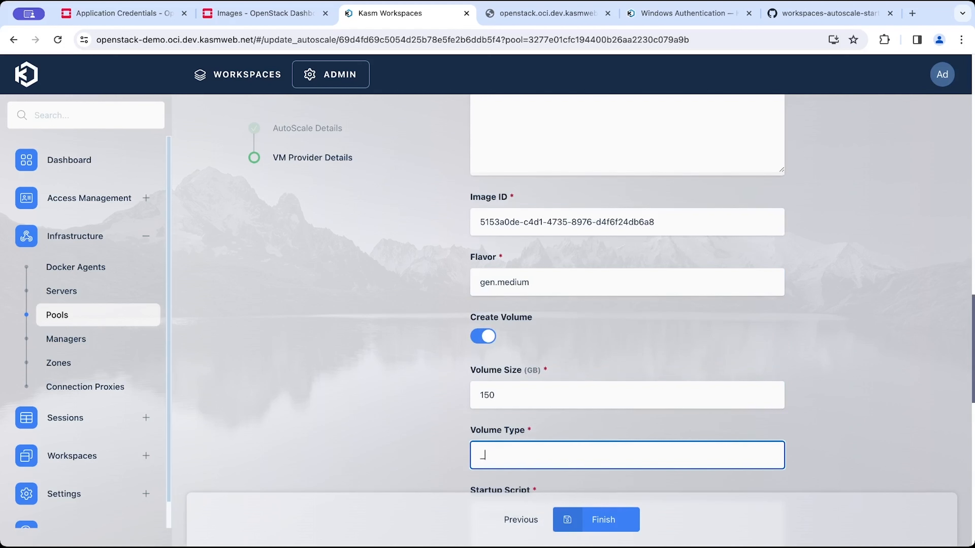
pyautogui.write('__')
pyautogui.click(573, 488)
# Open aws_install_windows_service.txt in the latest/windows_vms folder of the kasmtech workspaces-autoscale-startup-scripts repository and select its contents.
pyautogui.scroll(-3, 572, 485)
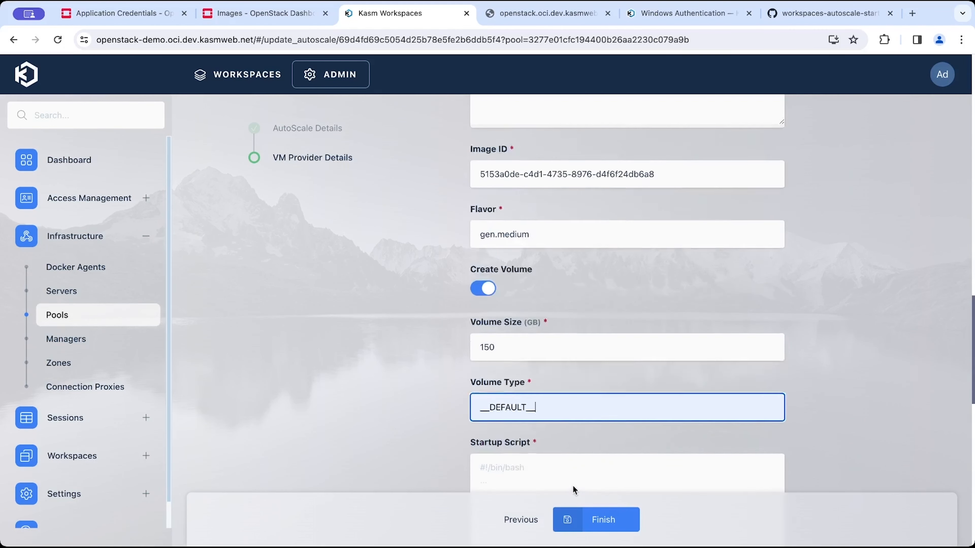
pyautogui.click(566, 439)
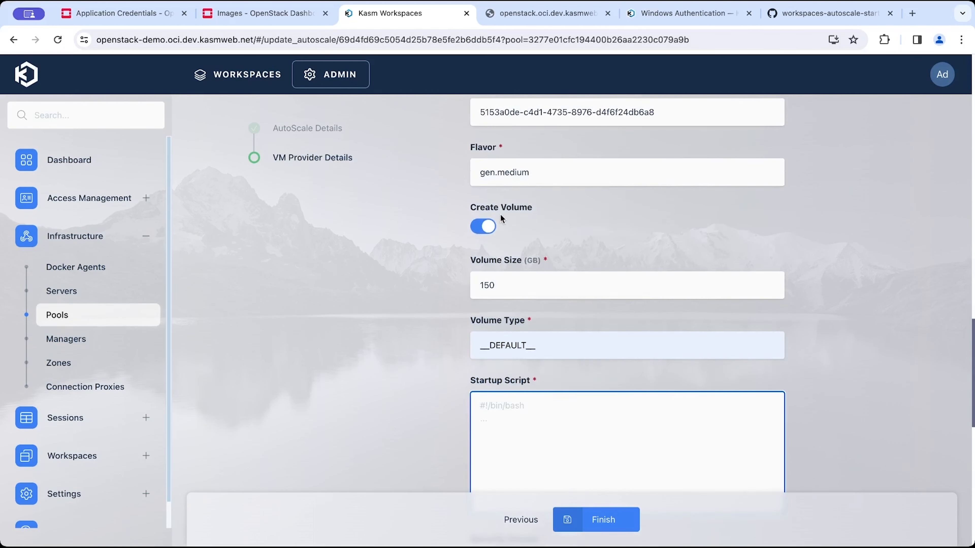
pyautogui.click(912, 13)
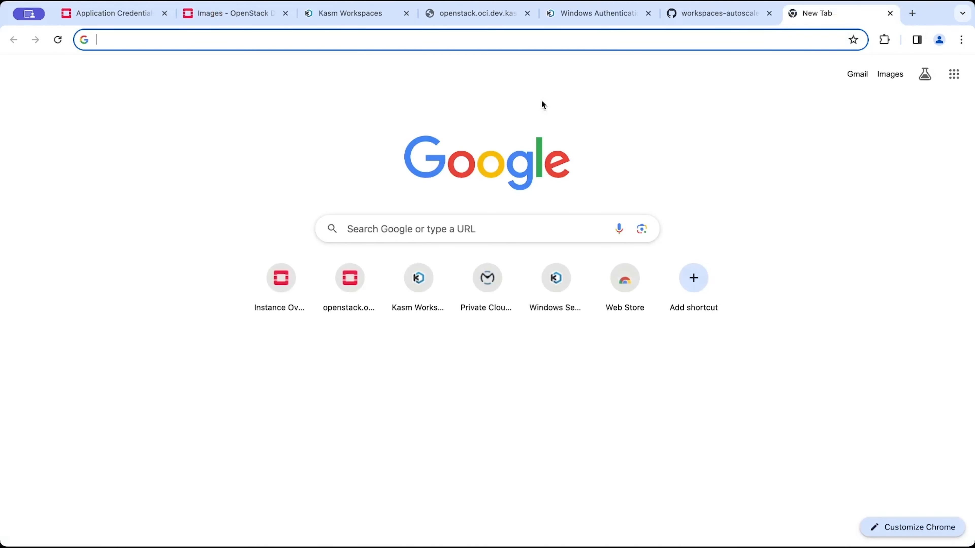
pyautogui.write('kasm autoscaling scripts')
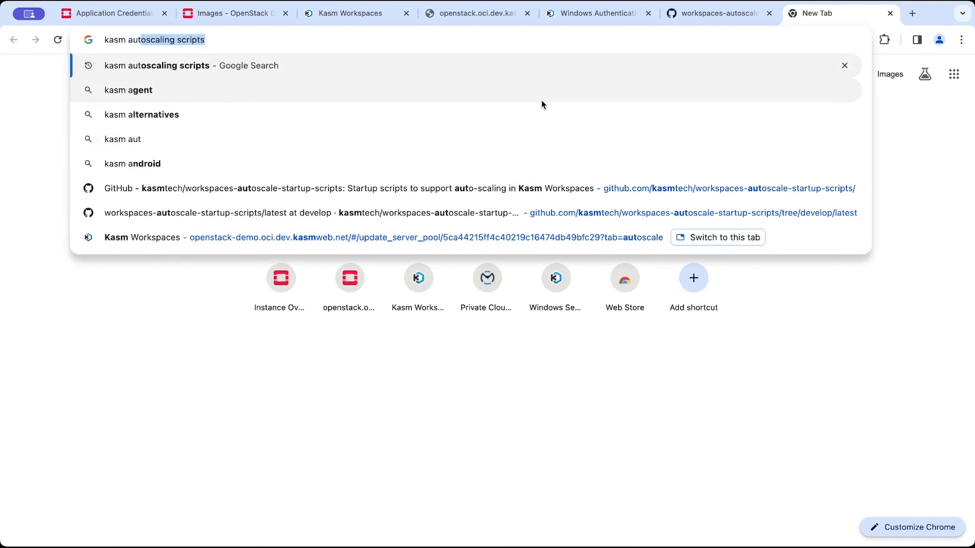
pyautogui.press('Return')
pyautogui.click(175, 373)
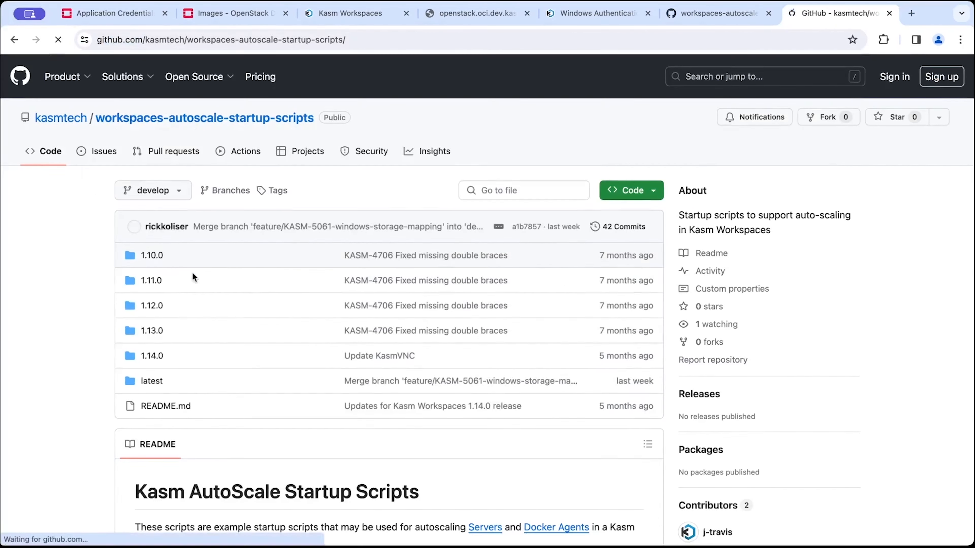
pyautogui.click(151, 382)
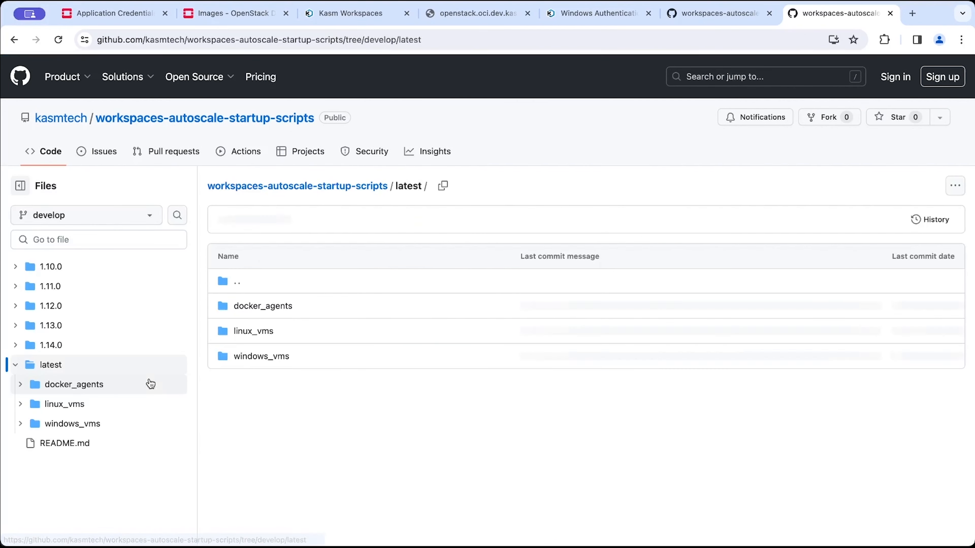
pyautogui.click(258, 356)
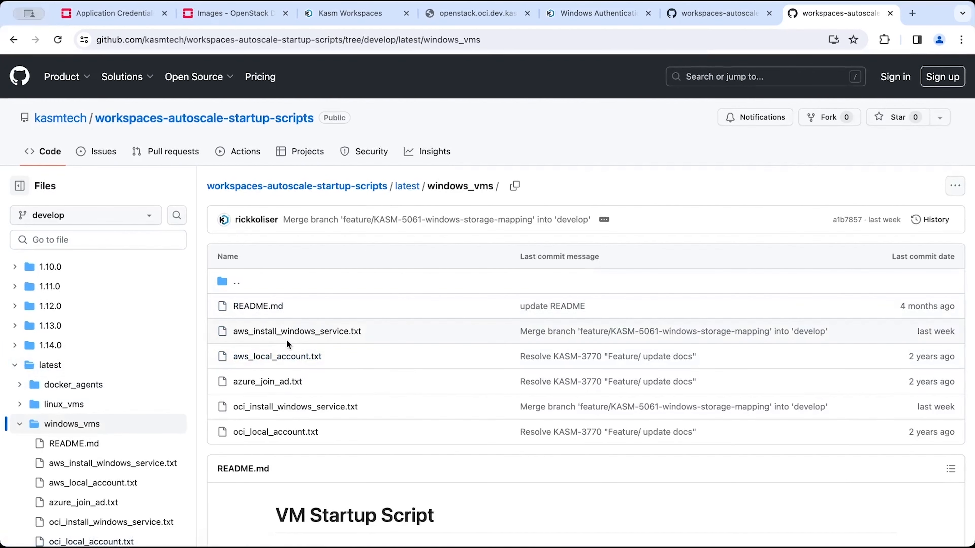
pyautogui.click(306, 332)
pyautogui.moveTo(259, 286); pyautogui.dragTo(286, 329)
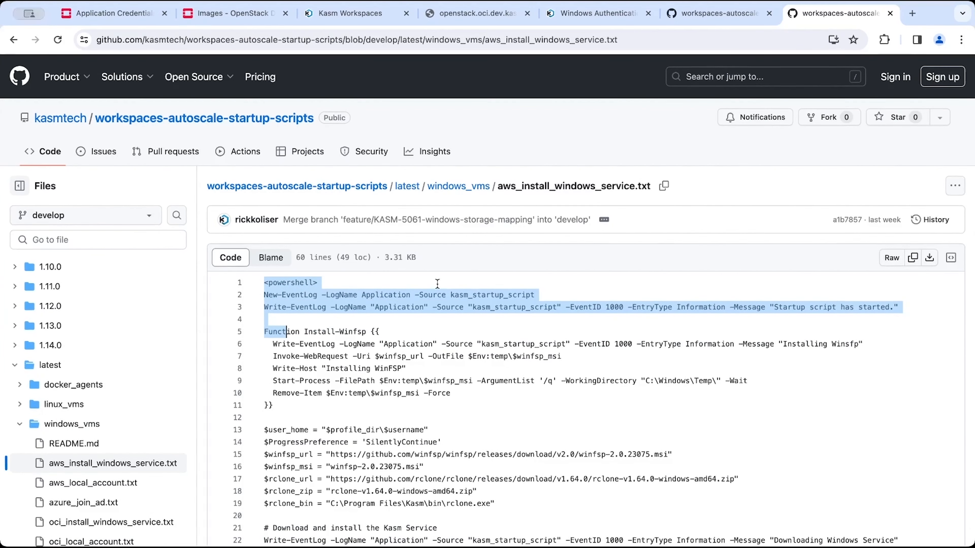
# Copy the whole Windows service install script into the Startup Script field.
pyautogui.scroll(-10, 410, 347)
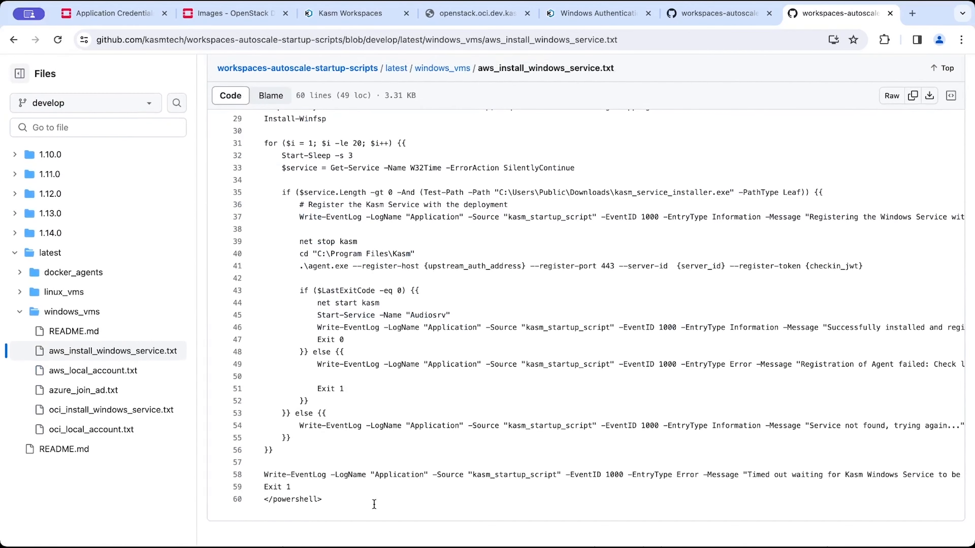
pyautogui.keyDown('shift'); pyautogui.click(374, 504); pyautogui.keyUp('shift')
pyautogui.scroll(15, 375, 504)
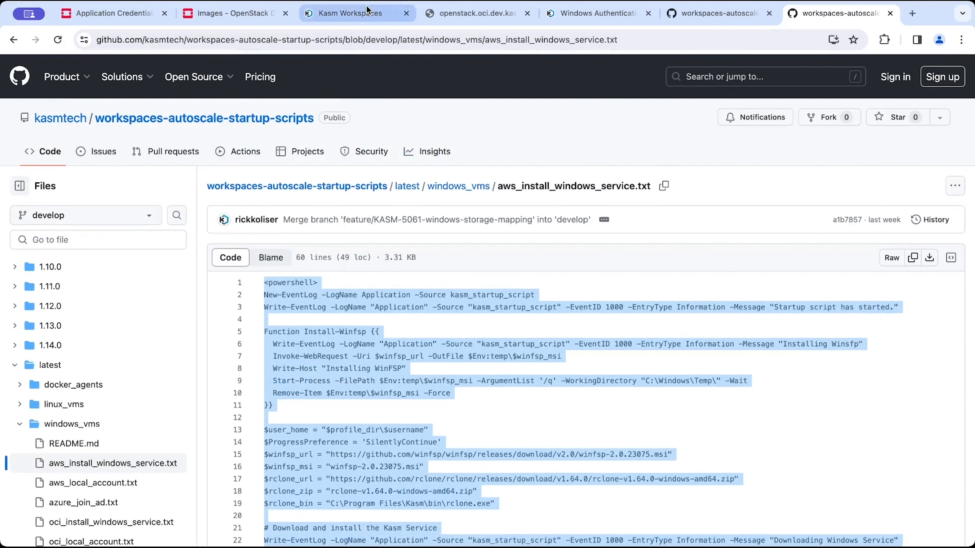
pyautogui.click(347, 14)
pyautogui.hotkey('ctrl', 'v')
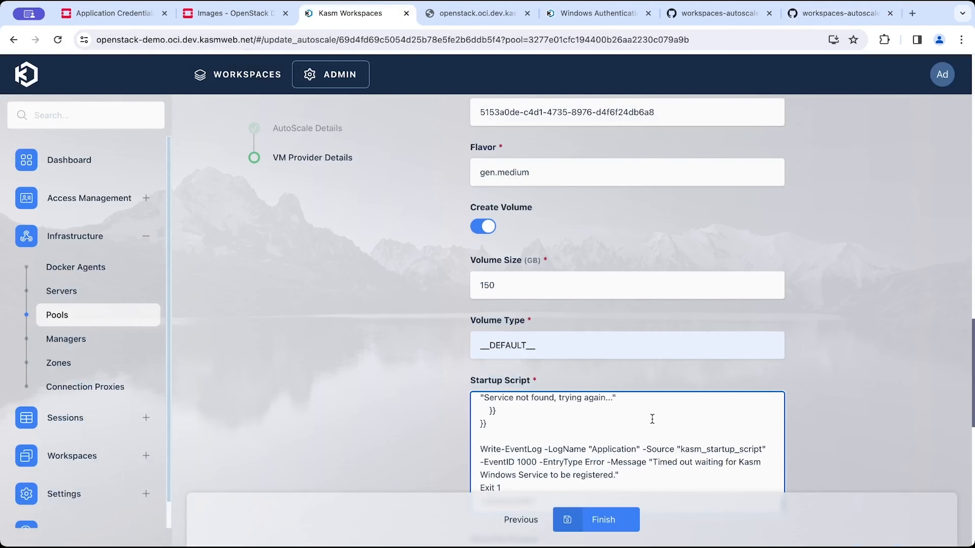
# Open the Kasm Windows security group's rules in the OpenStack dashboard.
pyautogui.scroll(-5, 652, 418)
pyautogui.click(634, 316)
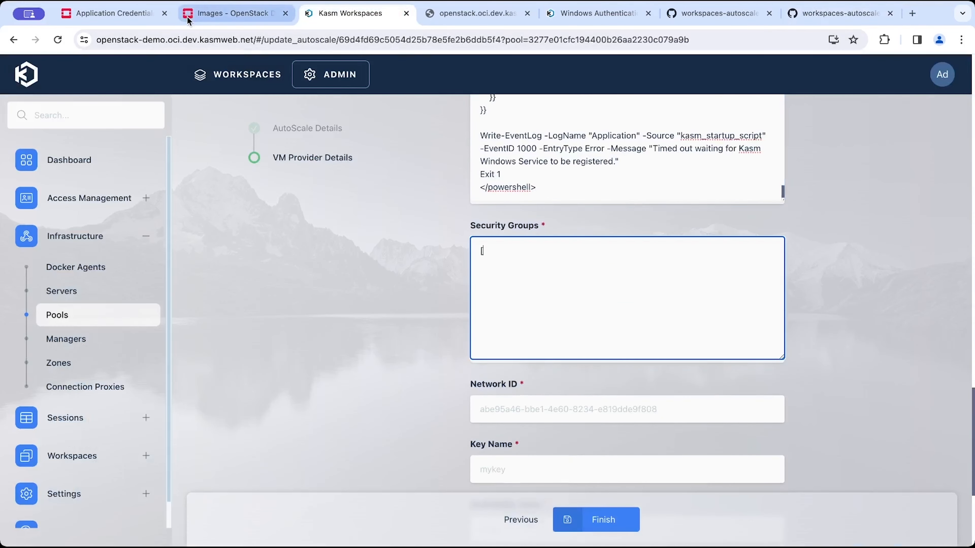
pyautogui.click(230, 13)
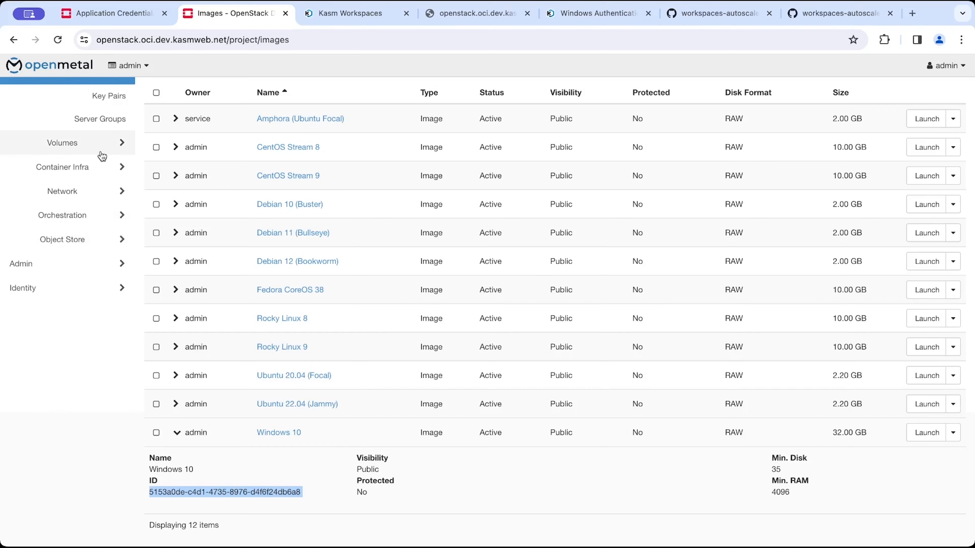
pyautogui.scroll(4, 102, 156)
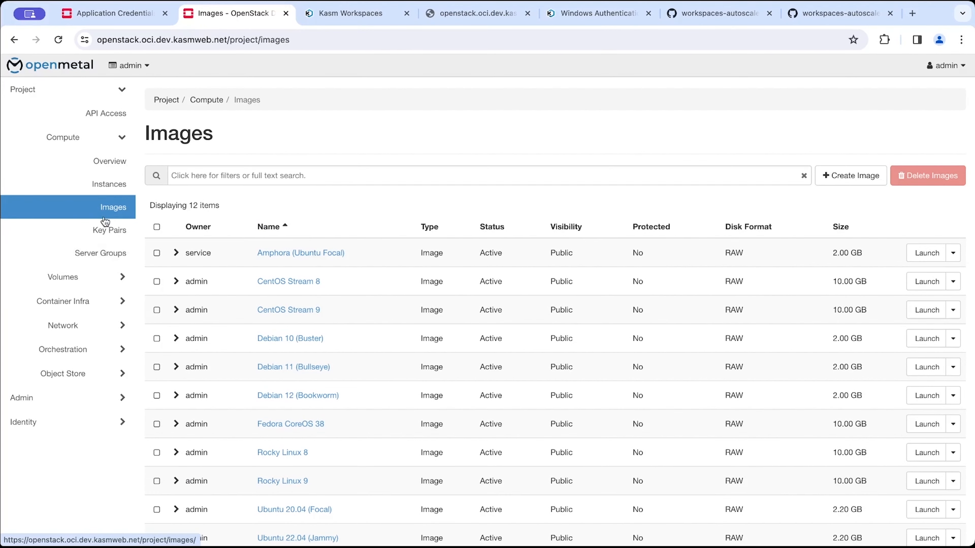
pyautogui.click(87, 286)
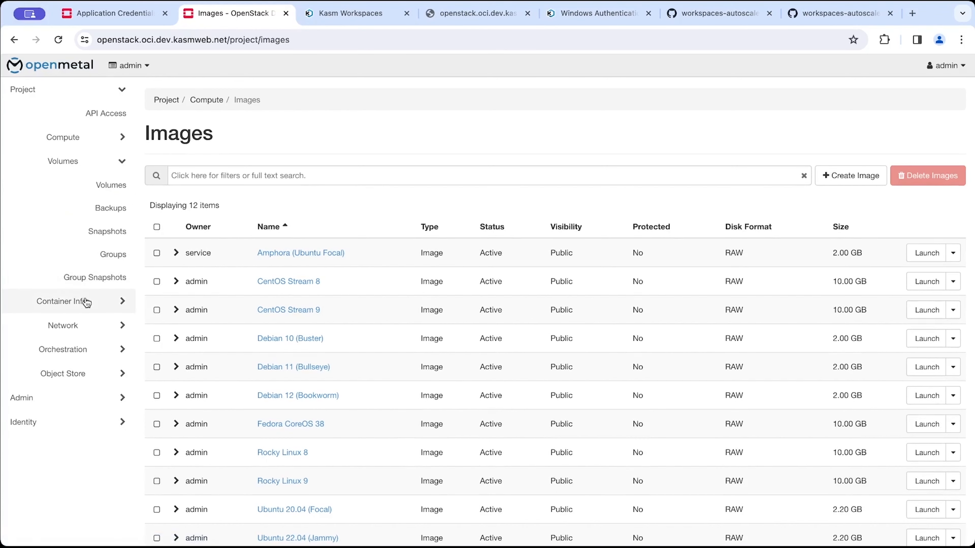
pyautogui.click(87, 322)
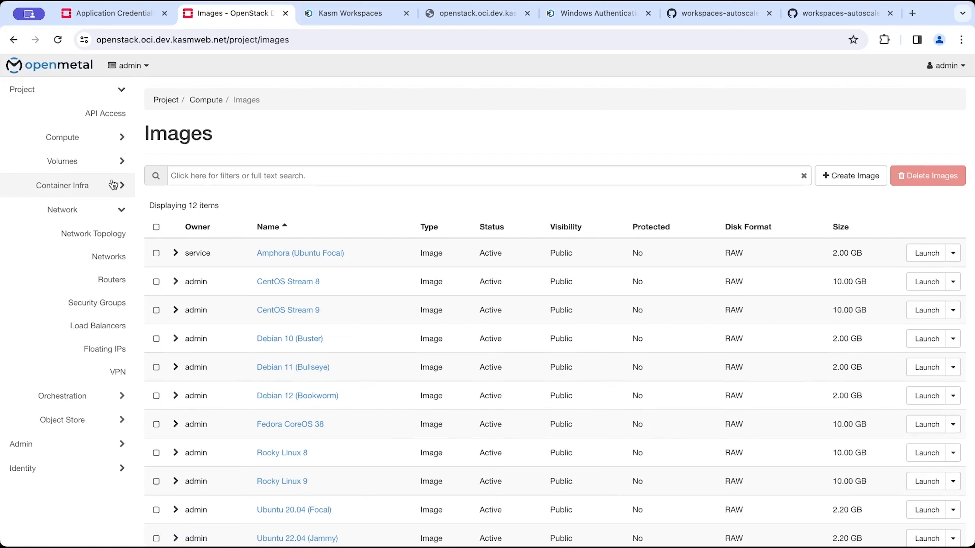
pyautogui.click(102, 138)
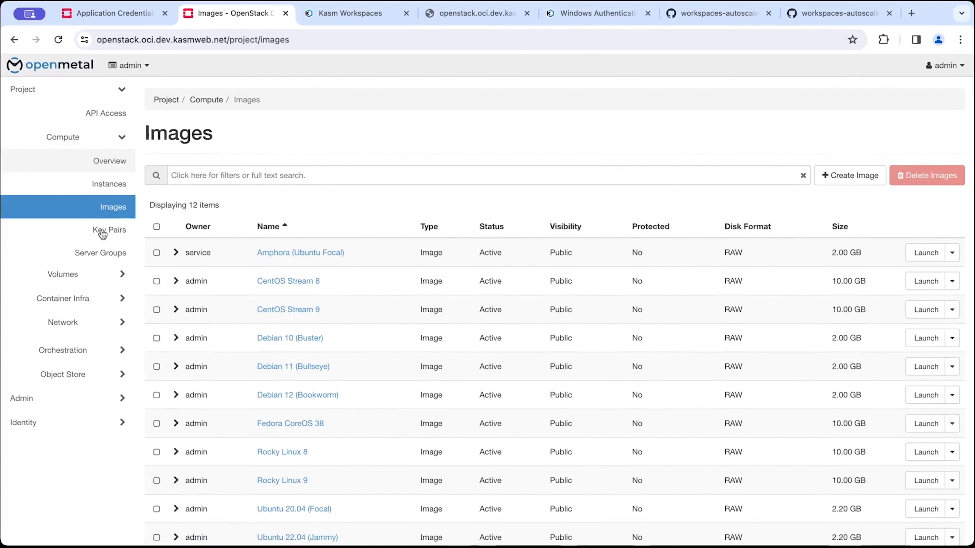
pyautogui.click(105, 251)
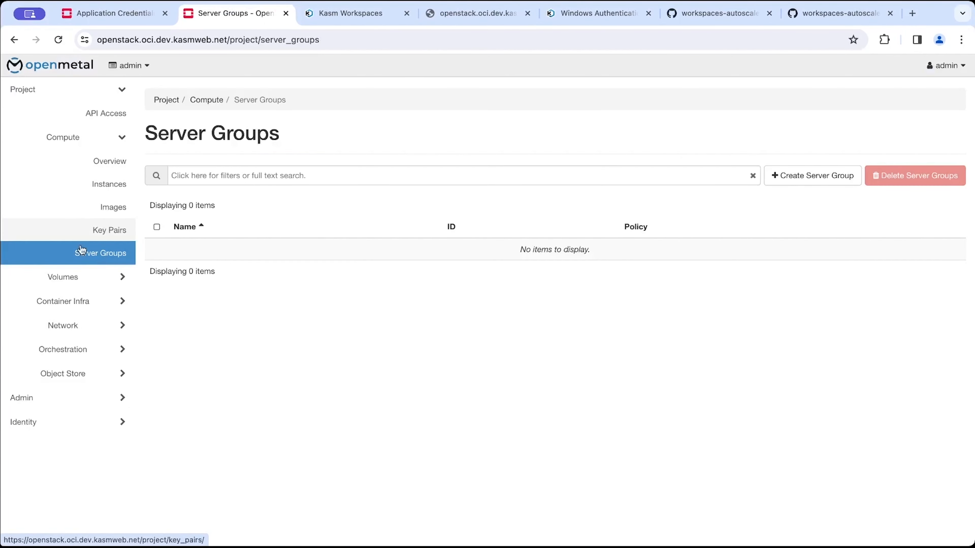
pyautogui.click(81, 325)
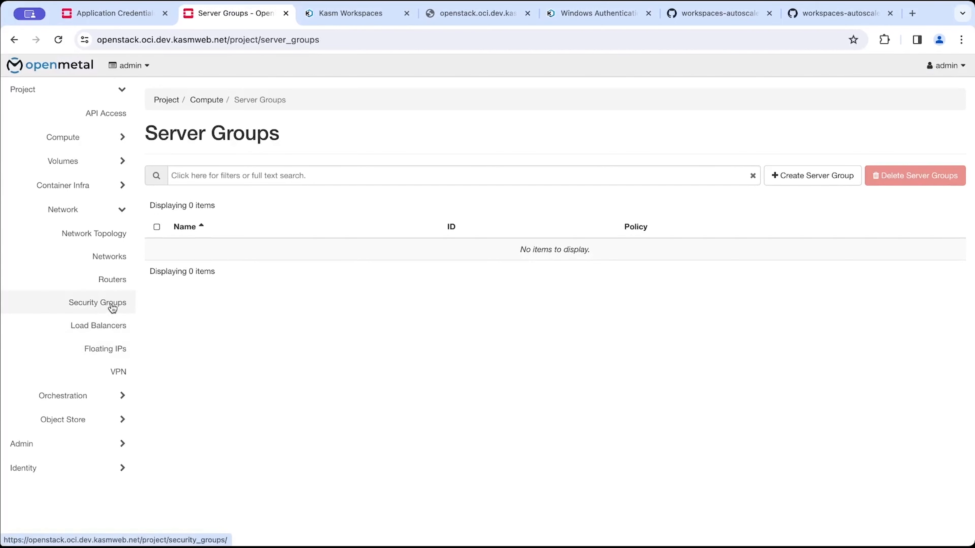
pyautogui.click(112, 307)
pyautogui.scroll(-1, 230, 374)
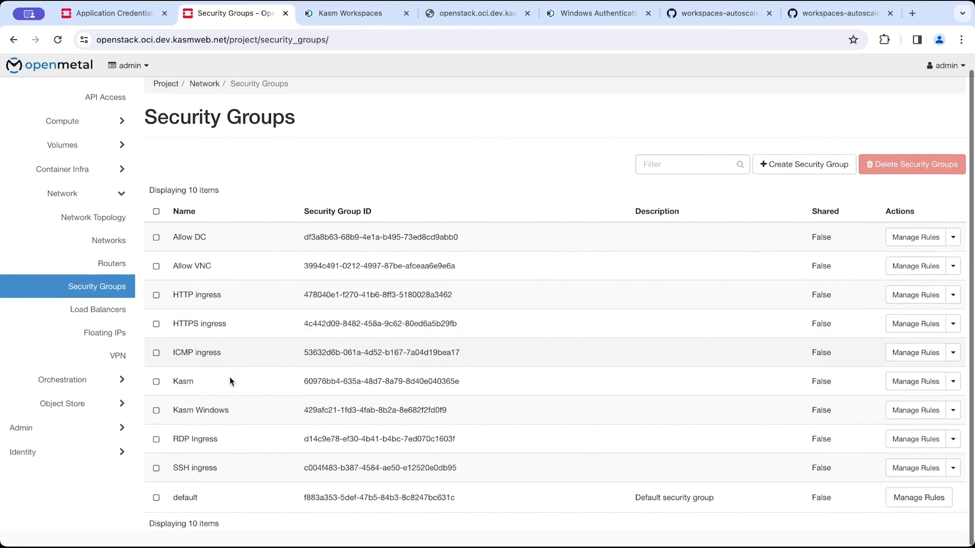
pyautogui.click(917, 413)
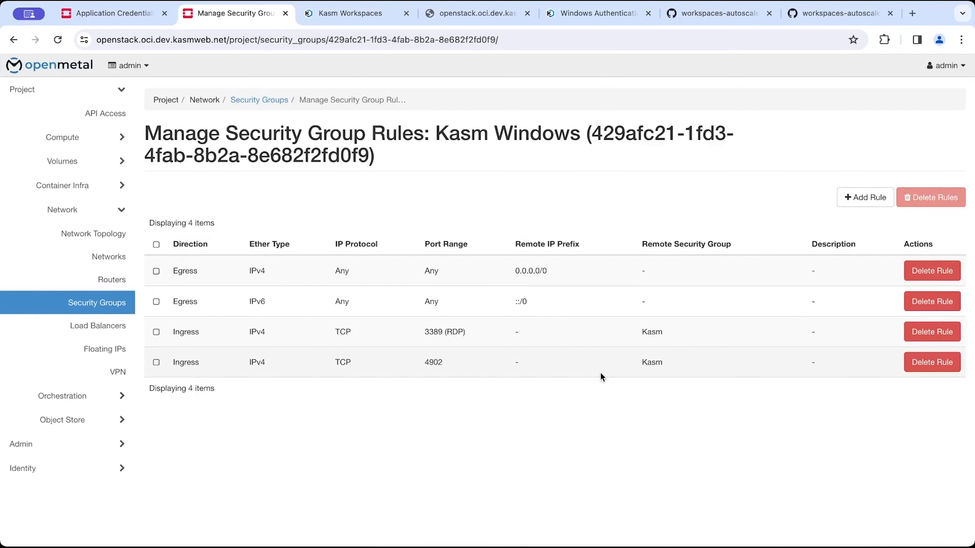
# Examine the Kasm Windows security group's ingress rules, their port ranges and remote security groups.
pyautogui.tripleClick(442, 332)
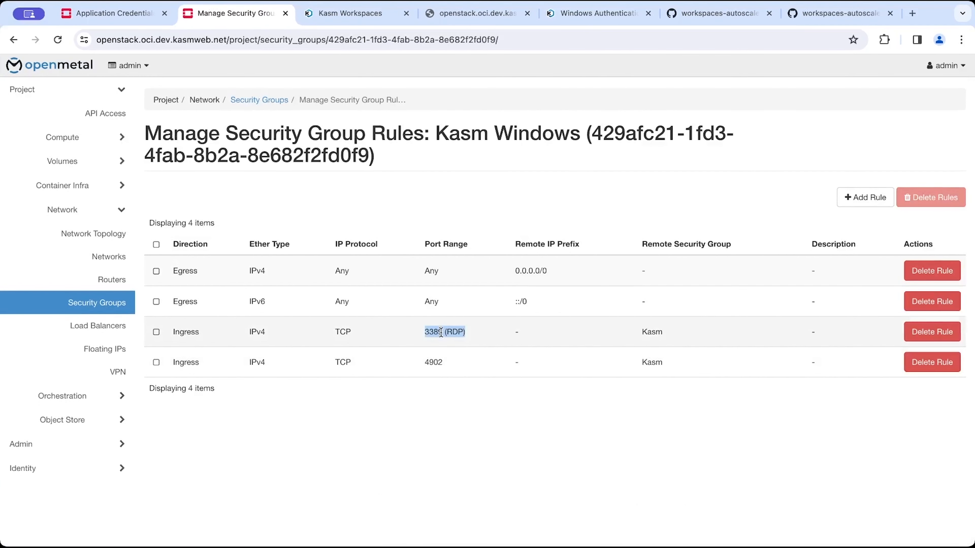
pyautogui.doubleClick(441, 332)
pyautogui.doubleClick(653, 329)
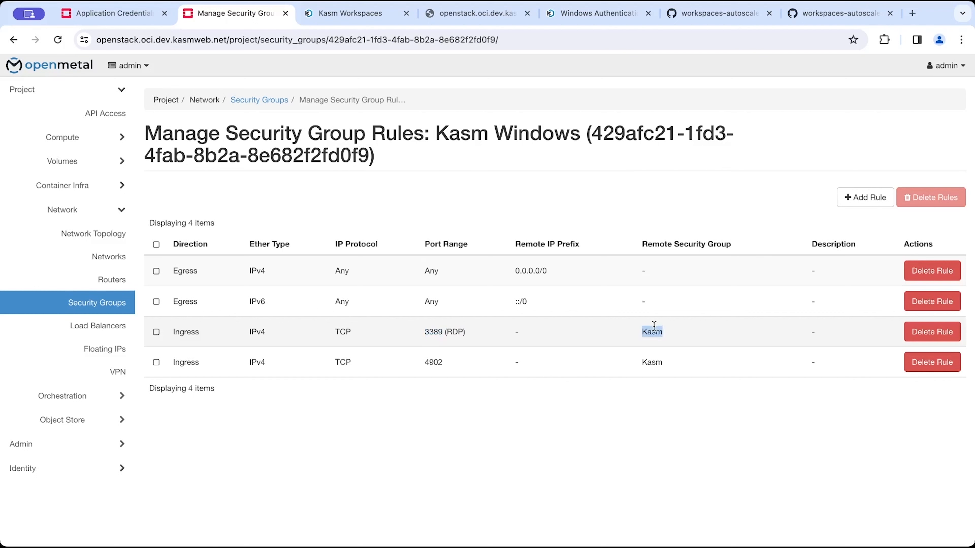
pyautogui.doubleClick(656, 328)
pyautogui.doubleClick(428, 360)
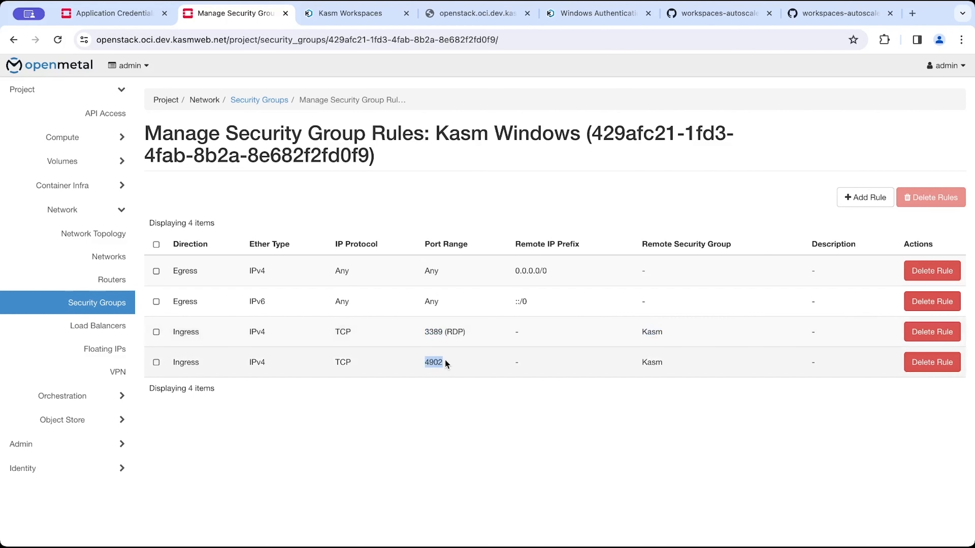
pyautogui.doubleClick(649, 359)
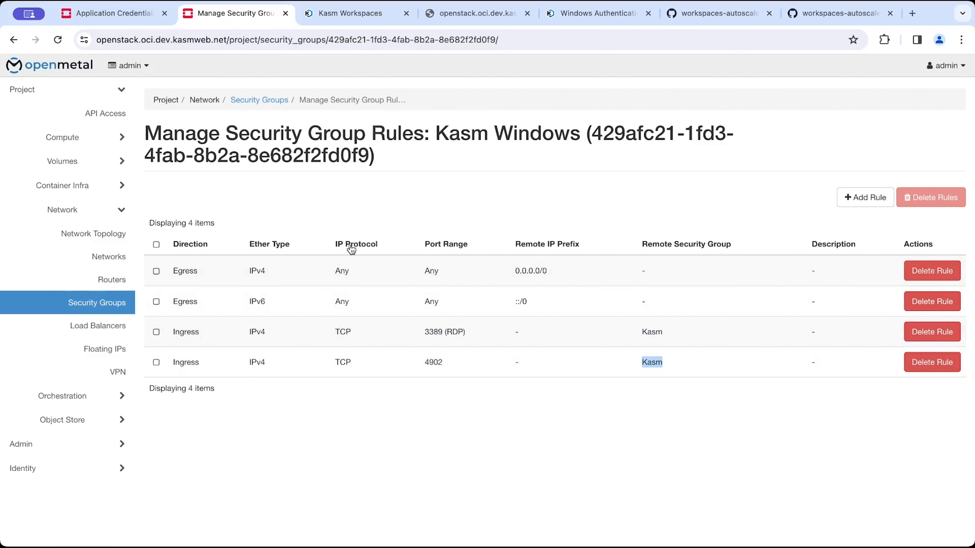
pyautogui.tripleClick(434, 331)
pyautogui.doubleClick(435, 331)
pyautogui.click(436, 331)
pyautogui.doubleClick(433, 362)
pyautogui.click(441, 358)
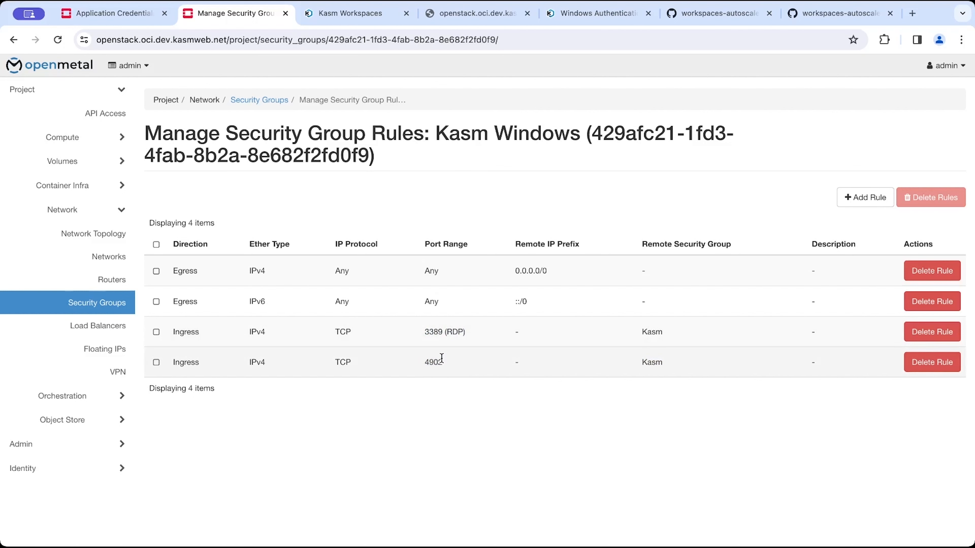
pyautogui.doubleClick(435, 358)
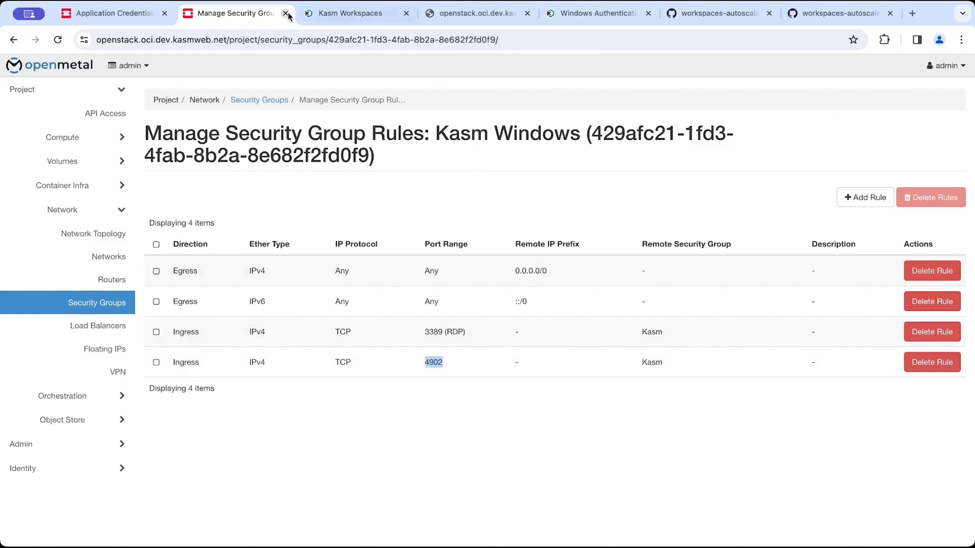
pyautogui.click(361, 24)
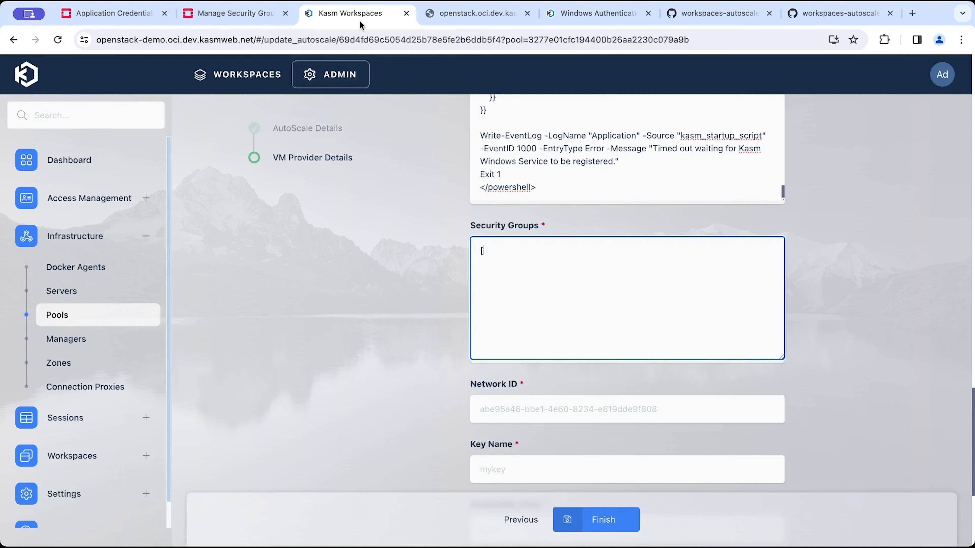
pyautogui.click(241, 23)
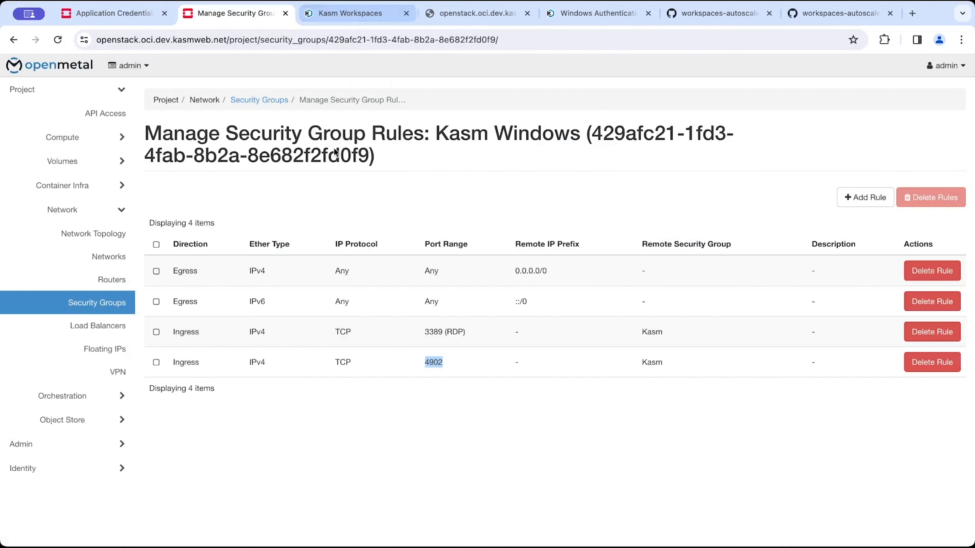
# Copy the Kasm Windows security group ID into the Security Groups list of the VM provider config.
pyautogui.moveTo(369, 158); pyautogui.dragTo(596, 132)
pyautogui.hotkey('ctrl', 'c')
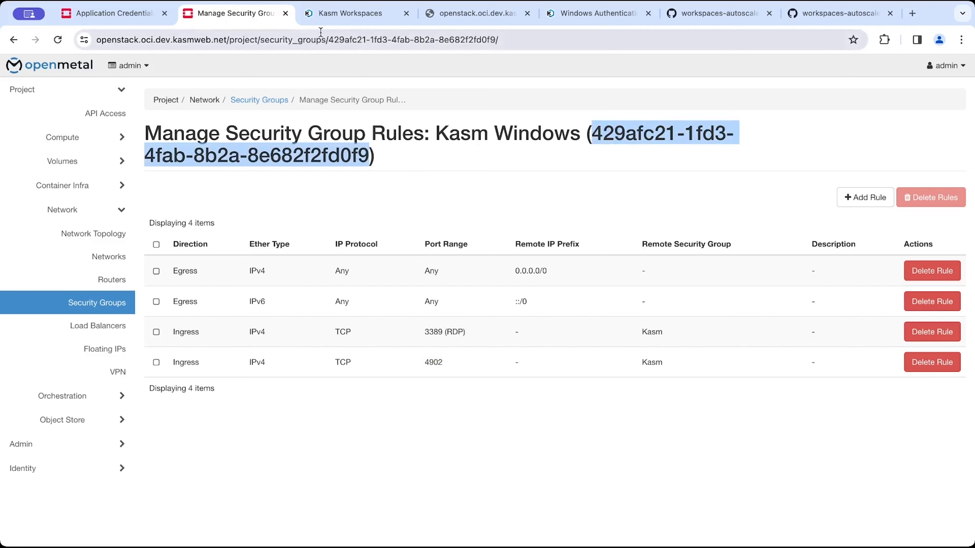
pyautogui.click(334, 17)
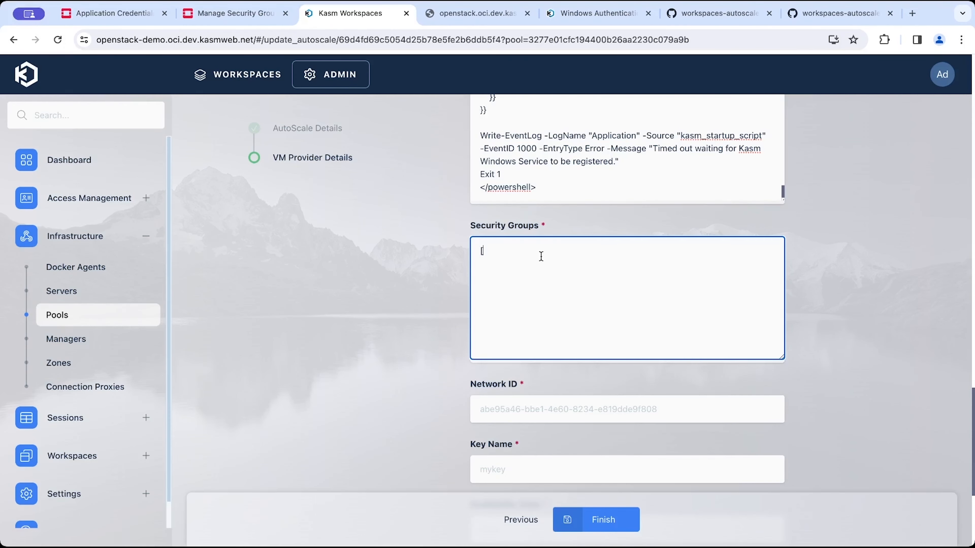
pyautogui.hotkey('ctrl', 'v')
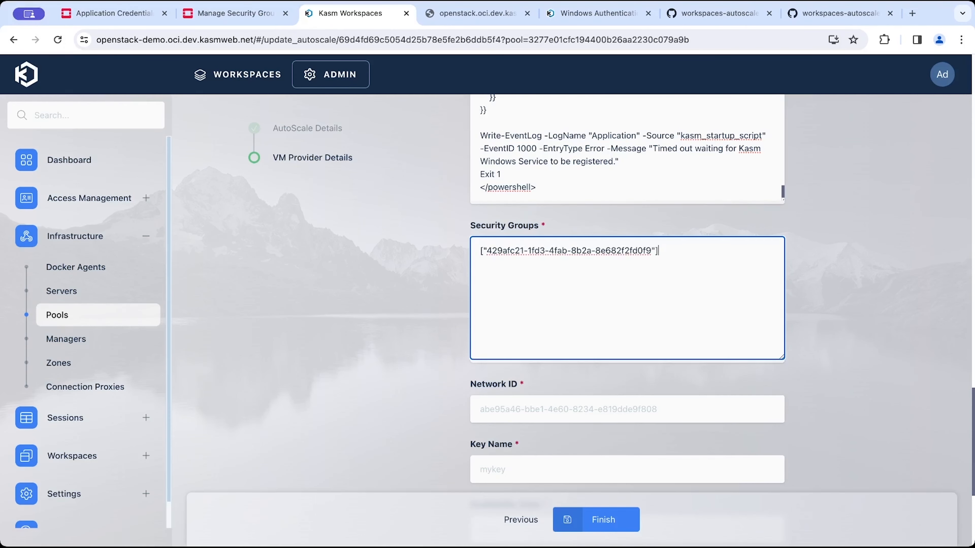
# Copy the External network's ID from OpenStack Networks into the Network ID field.
pyautogui.scroll(-2, 632, 394)
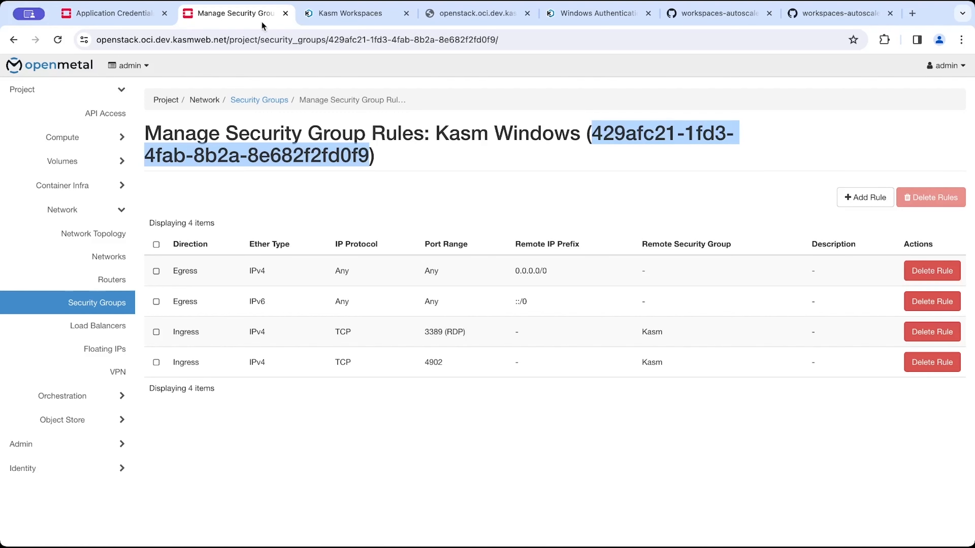
pyautogui.click(262, 15)
pyautogui.click(104, 253)
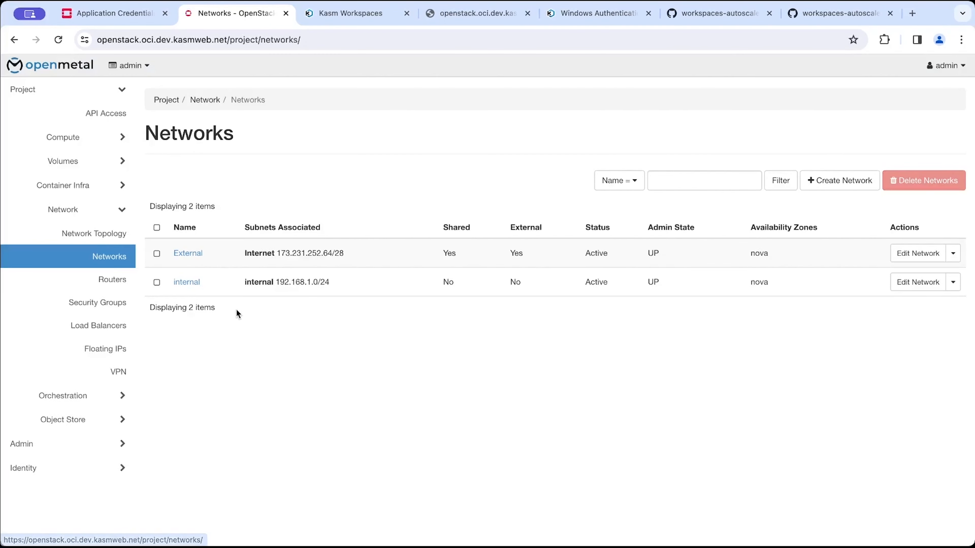
pyautogui.click(188, 254)
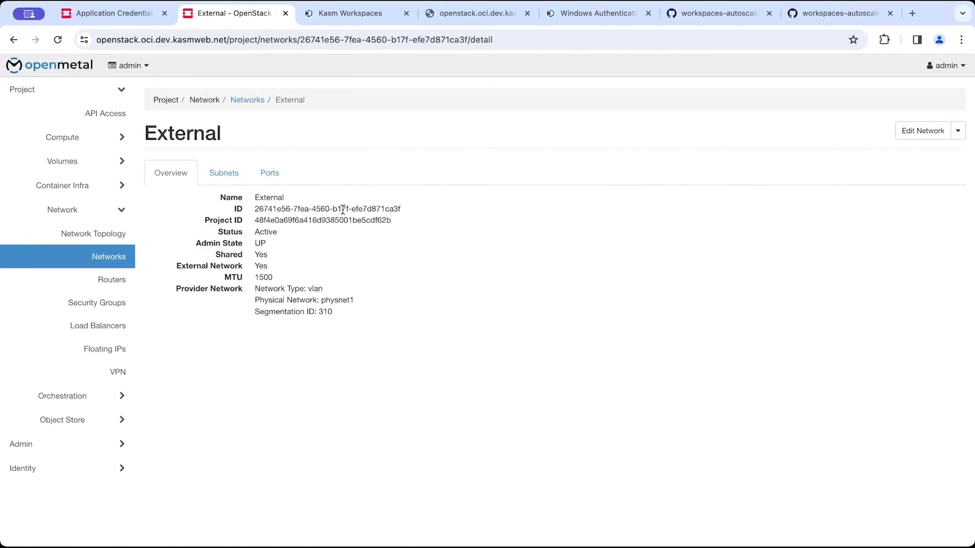
pyautogui.tripleClick(343, 209)
pyautogui.hotkey('ctrl', 'c')
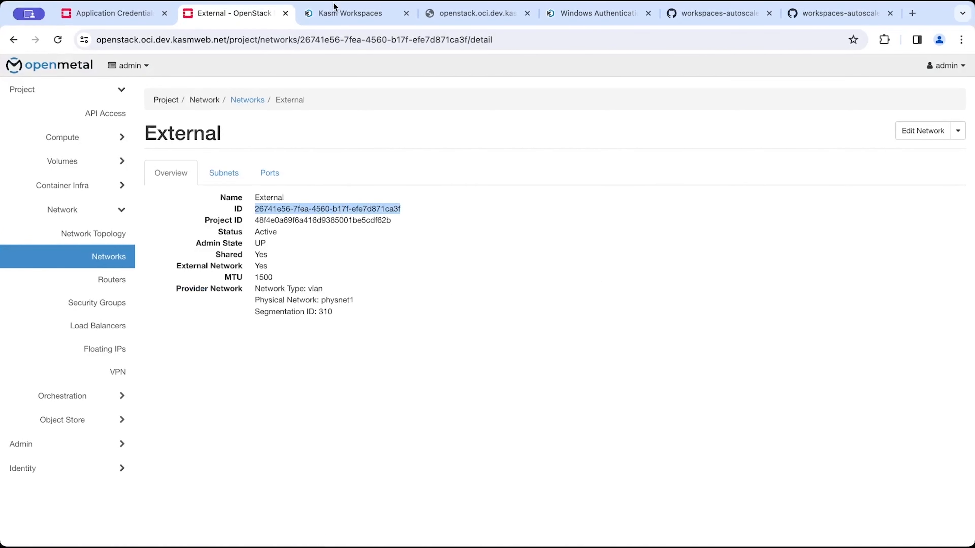
pyautogui.click(333, 14)
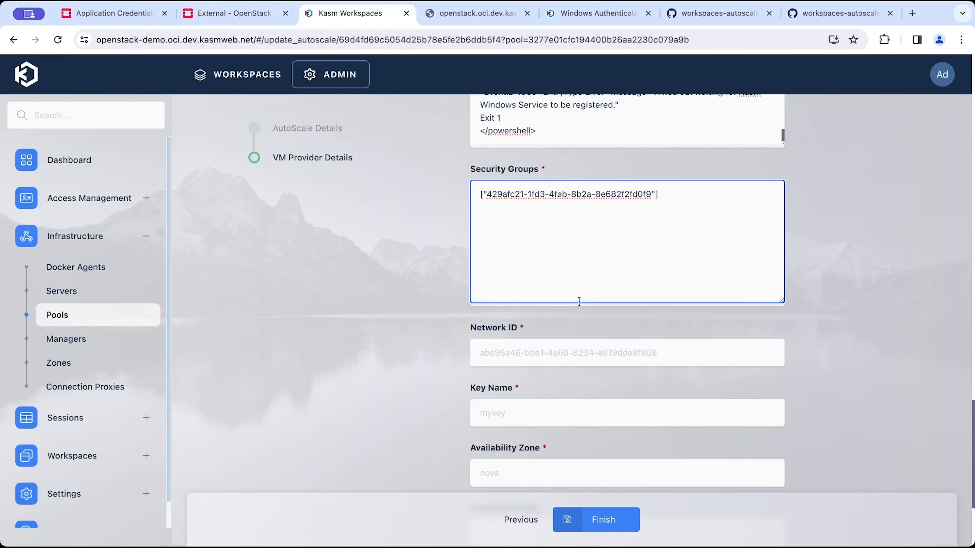
pyautogui.click(632, 356)
pyautogui.hotkey('ctrl', 'v')
# Set Key Name to the existing OpenStack key pair's name and Availability Zone to nova.
pyautogui.press('Tab')
pyautogui.write('ian-k')
pyautogui.press('BackSpace')
pyautogui.press('BackSpace')
pyautogui.write('ey')
pyautogui.click(533, 481)
pyautogui.write('nova')
pyautogui.press('Tab')
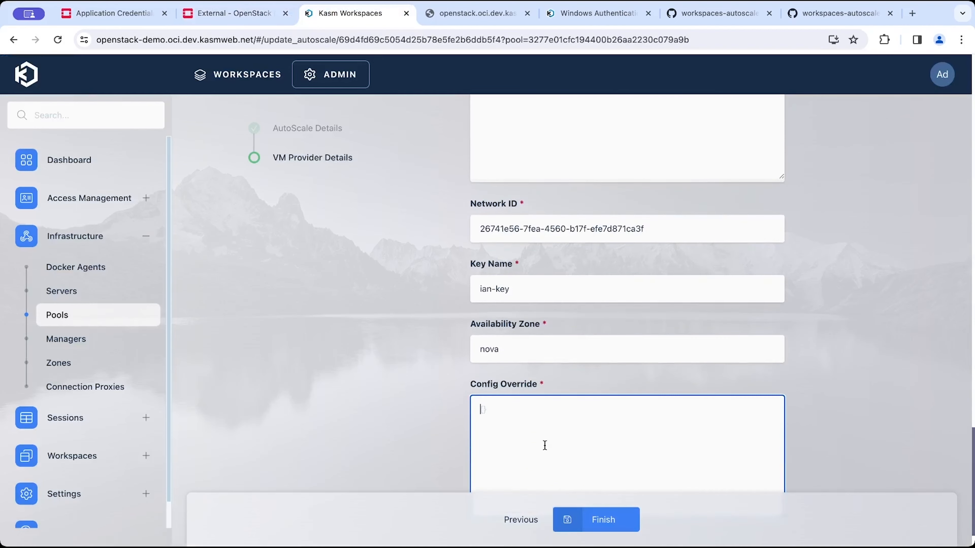
# Set Config Override to {} and finish saving the VM provider config.
pyautogui.scroll(-2, 530, 402)
pyautogui.write('{')
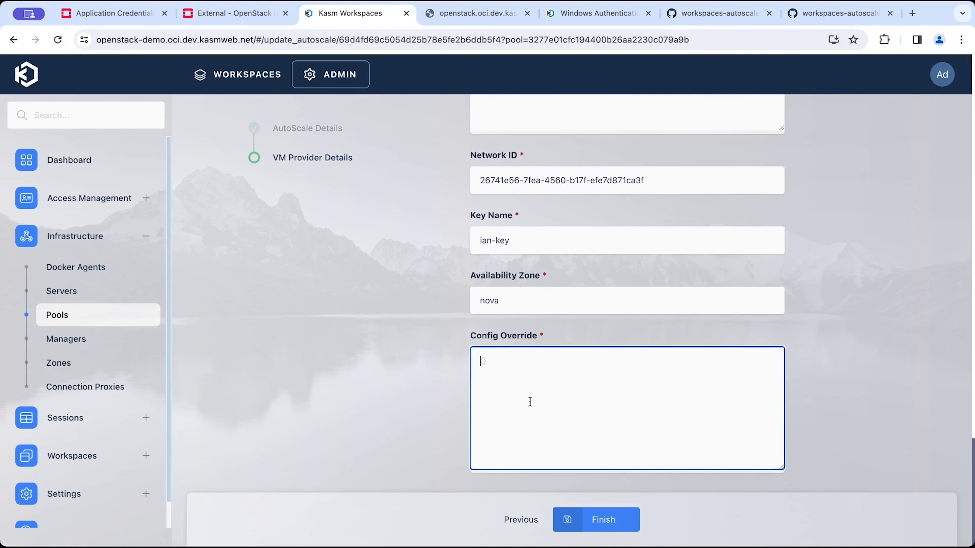
pyautogui.click(590, 522)
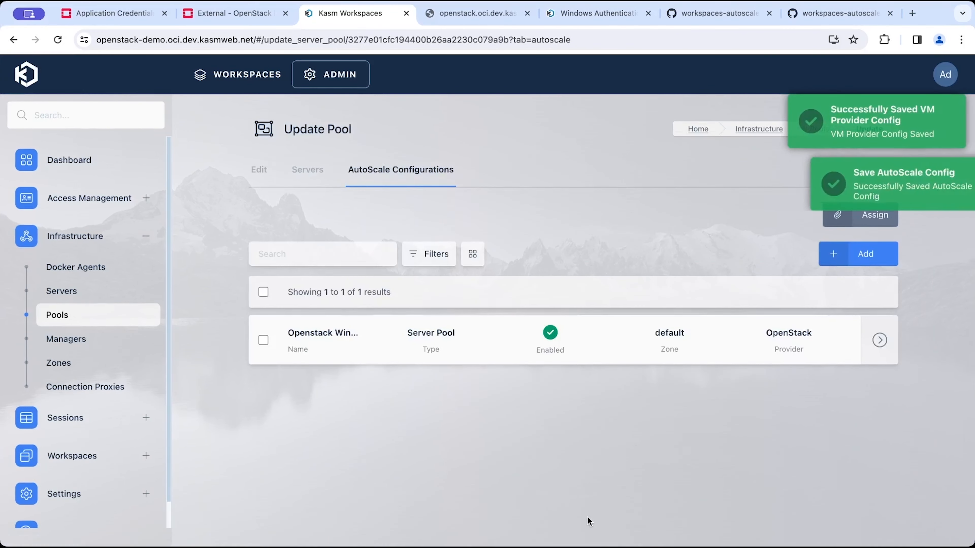
# Review the pool's Servers tab and the running instances list in the OpenStack dashboard.
pyautogui.click(315, 179)
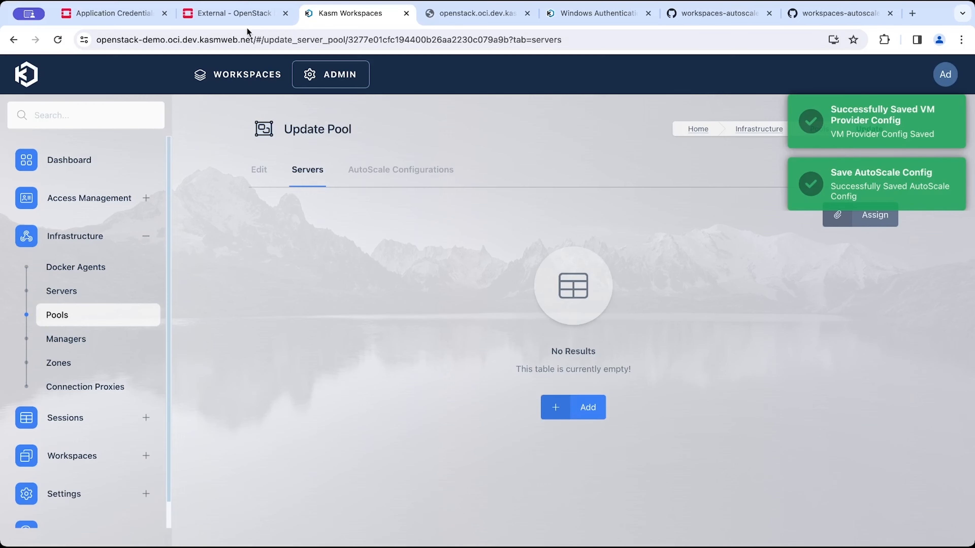
pyautogui.click(232, 15)
pyautogui.click(100, 137)
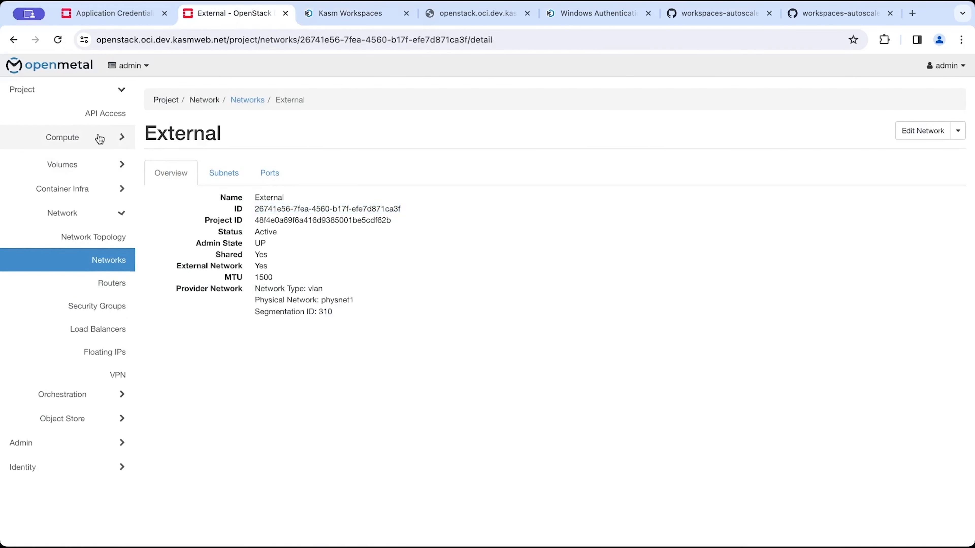
pyautogui.click(100, 184)
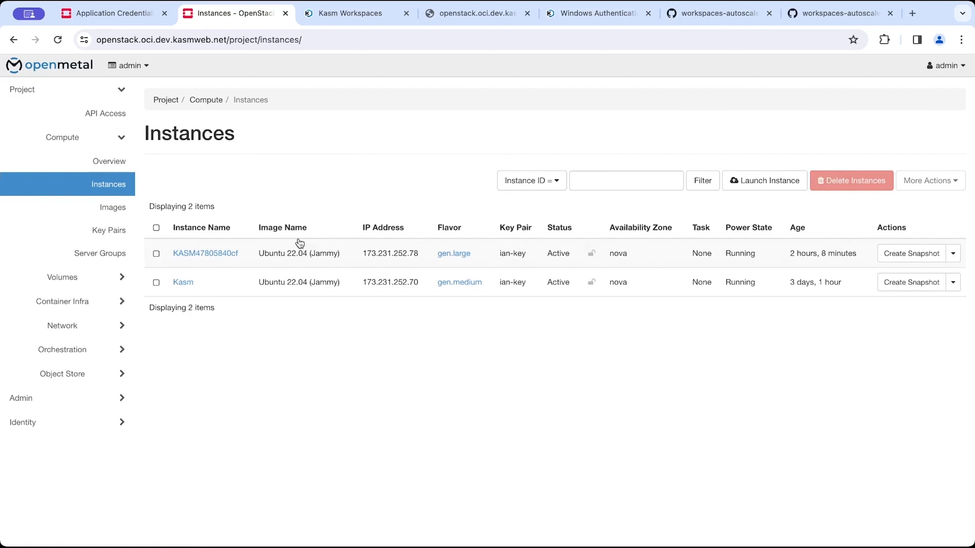
pyautogui.tripleClick(315, 250)
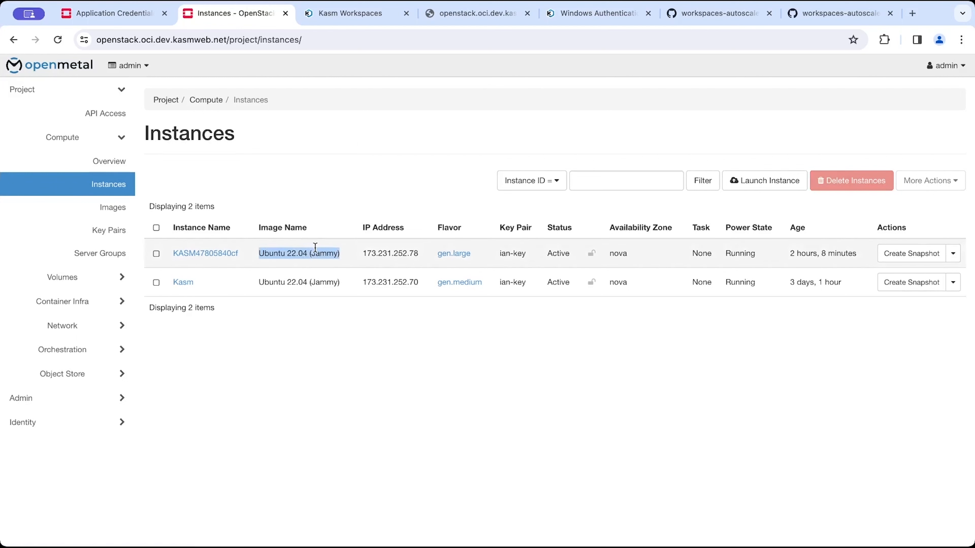
pyautogui.doubleClick(313, 250)
pyautogui.tripleClick(313, 249)
pyautogui.click(411, 229)
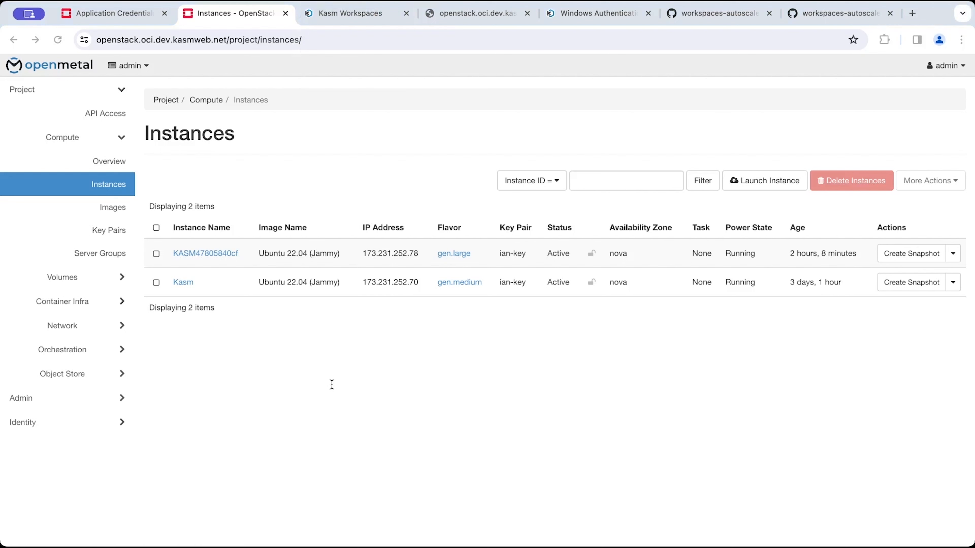
pyautogui.click(349, 21)
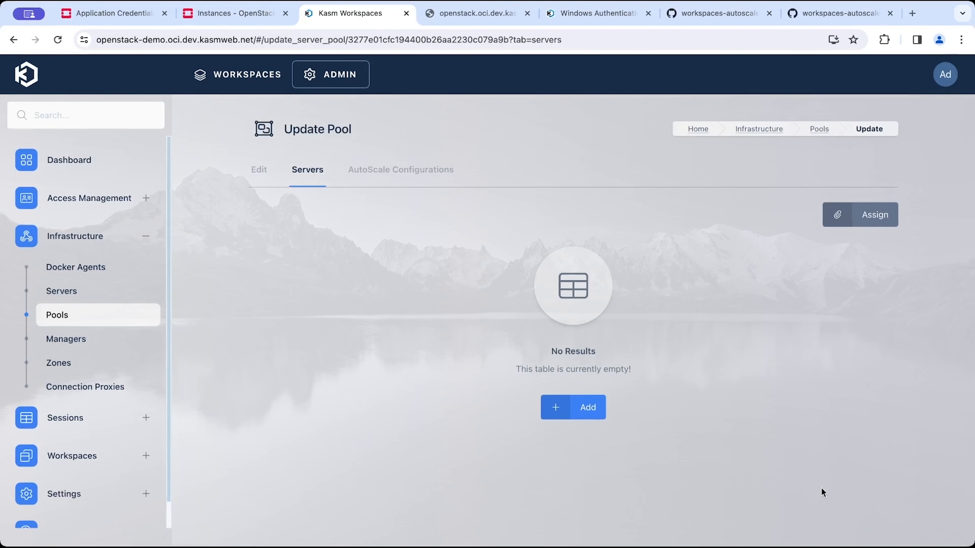
pyautogui.hotkey('ctrl', 'shift', 'Tab')
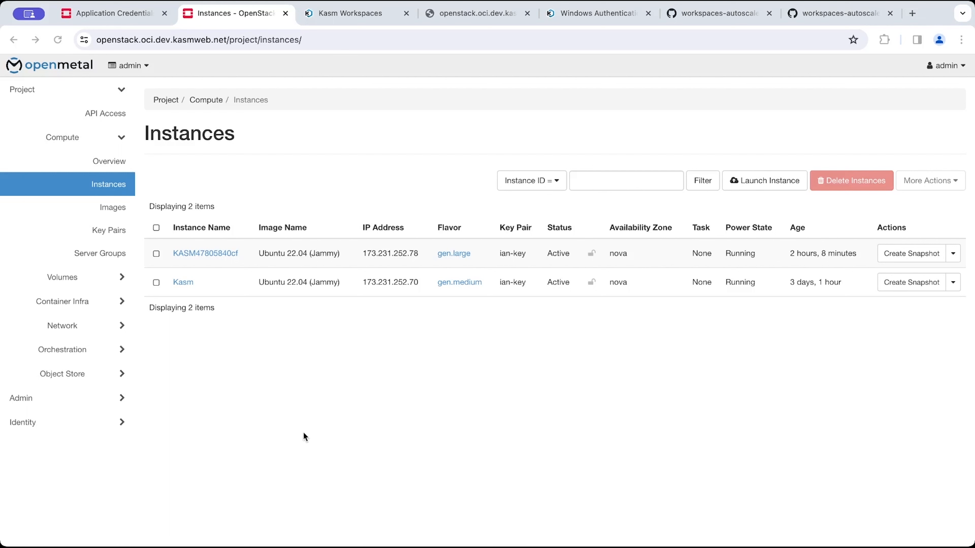
# Examine the Kasm manager API log for the entries about provisioning the new OpenStack instance.
pyautogui.click(482, 533)
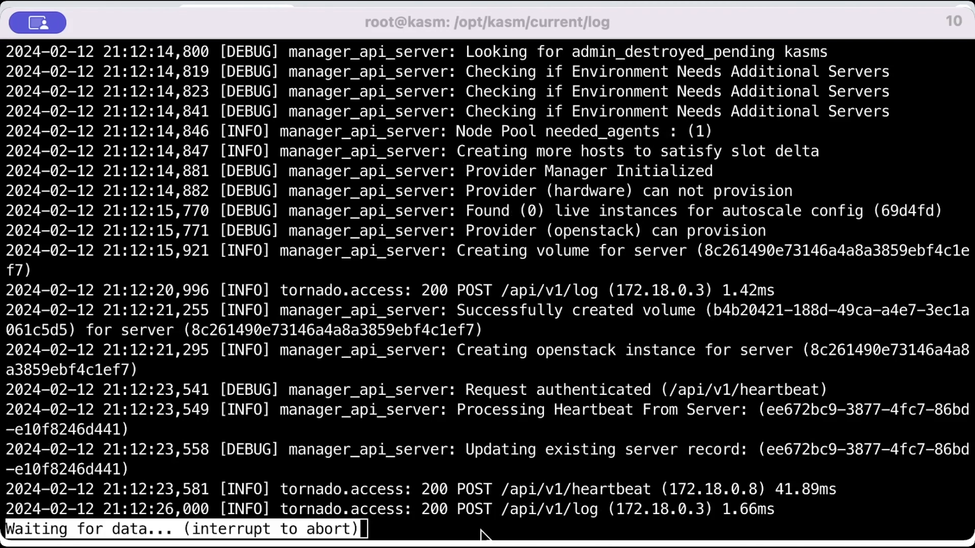
pyautogui.click(493, 528)
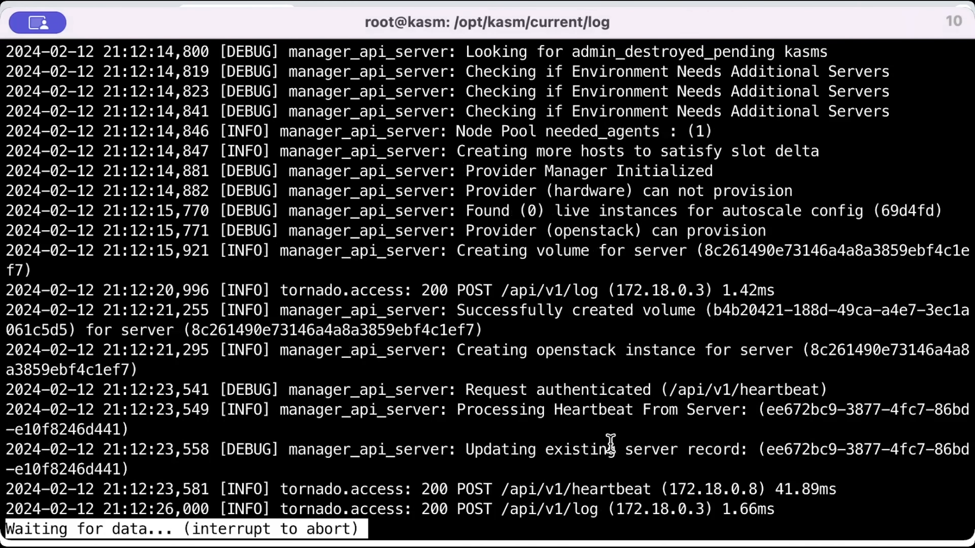
pyautogui.moveTo(611, 445); pyautogui.dragTo(616, 451)
pyautogui.click(570, 407)
pyautogui.hotkey('ctrl', 'c')
pyautogui.press('Up')
pyautogui.press('Up')
pyautogui.press('Up')
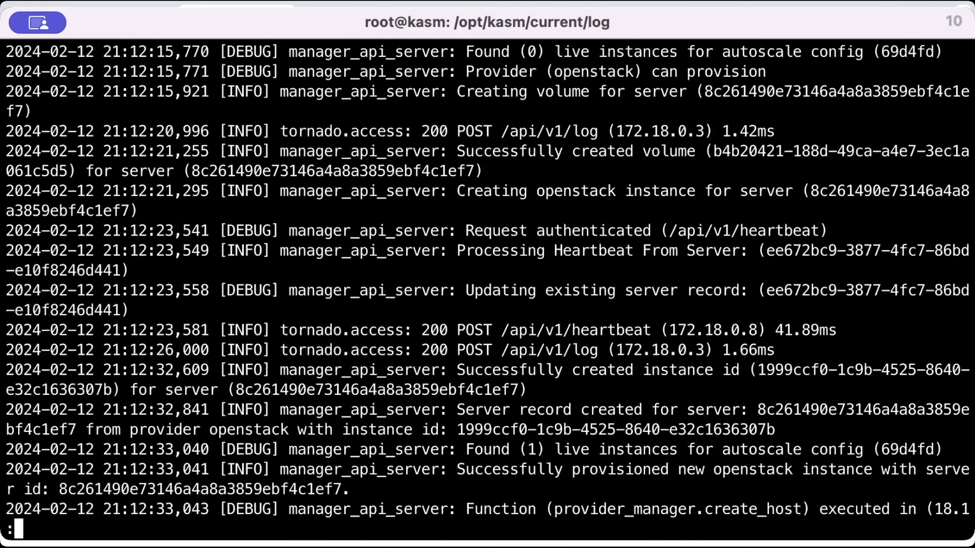
pyautogui.press('Up')
pyautogui.tripleClick(658, 204)
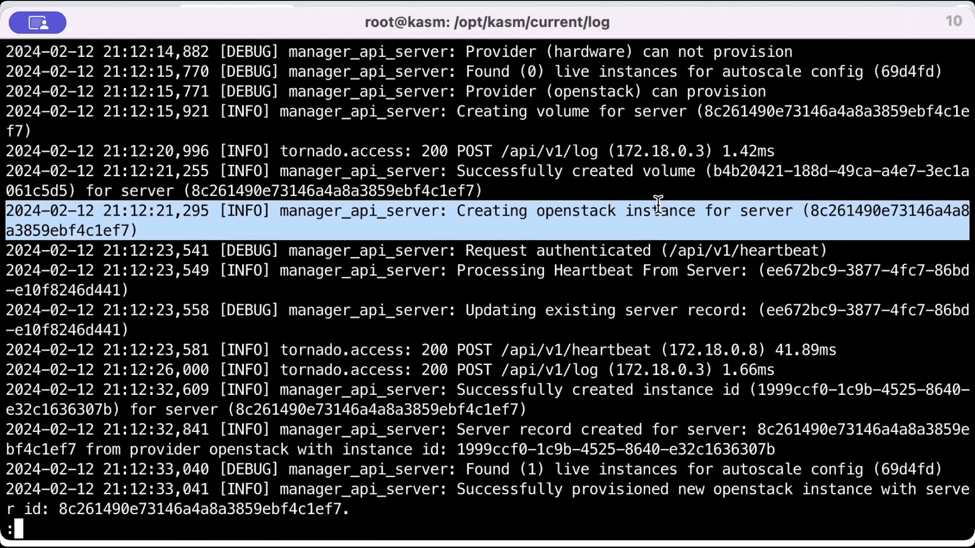
pyautogui.tripleClick(636, 169)
pyautogui.click(637, 169)
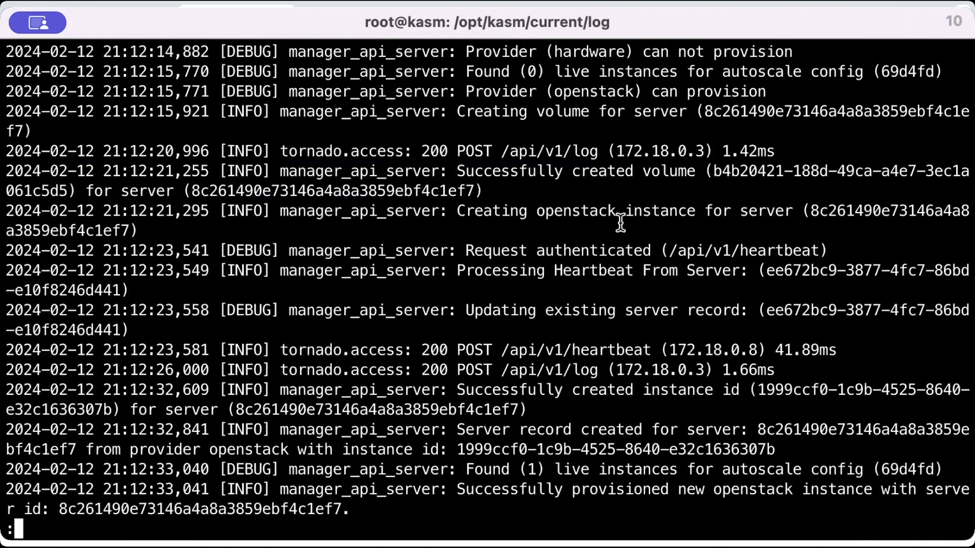
pyautogui.click(246, 545)
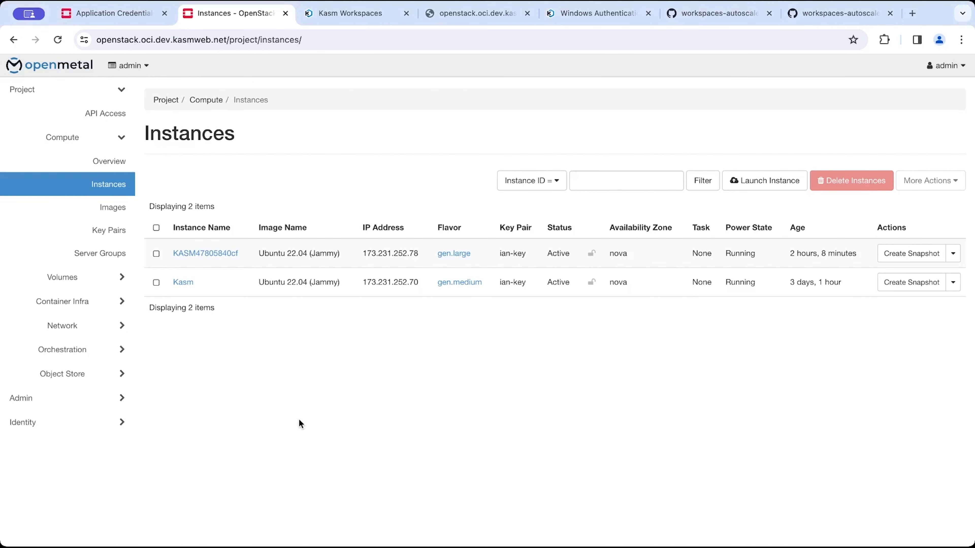
# Refresh the OpenStack instances list and open the new Windows 10 instance's details.
pyautogui.click(99, 194)
pyautogui.click(99, 195)
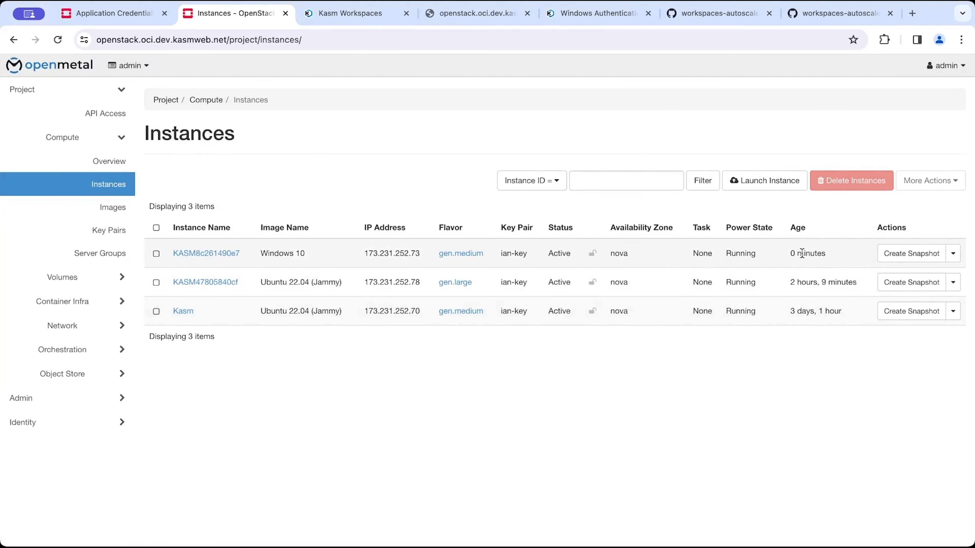
pyautogui.tripleClick(812, 250)
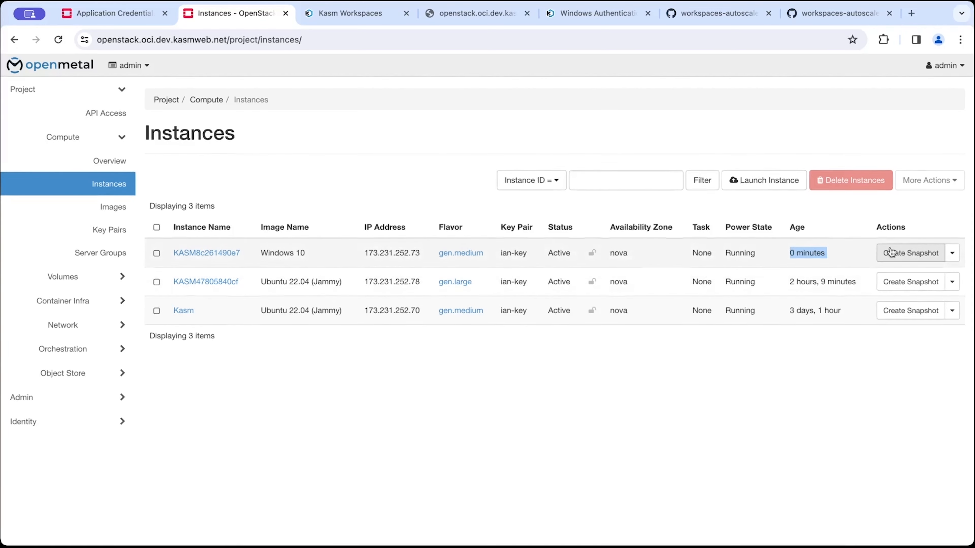
pyautogui.click(951, 253)
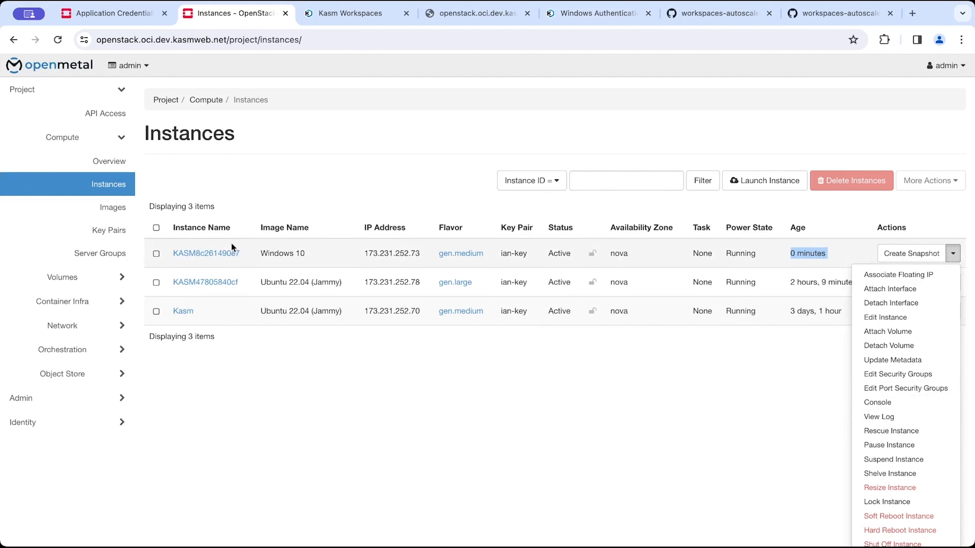
pyautogui.click(231, 253)
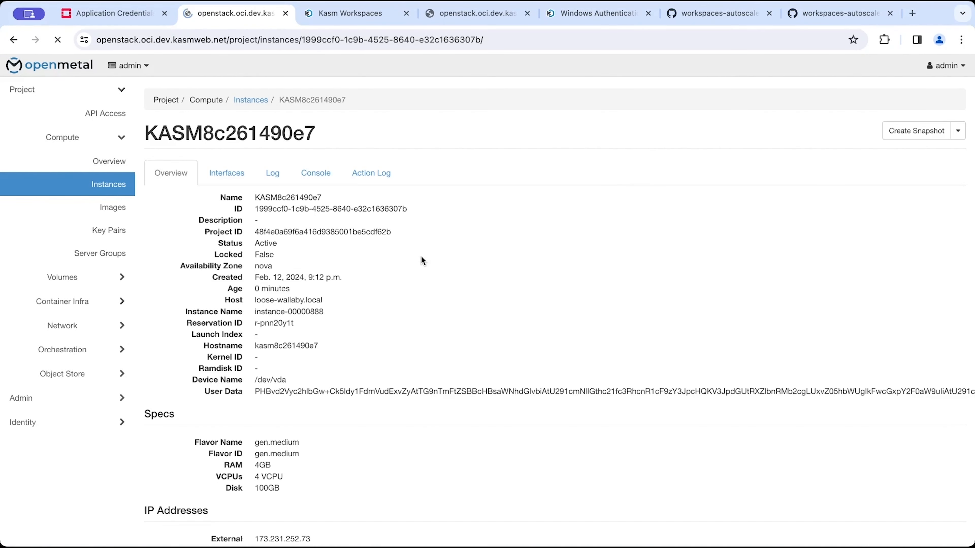
# Check the Windows 10 instance's console log and its console output while it boots.
pyautogui.click(277, 175)
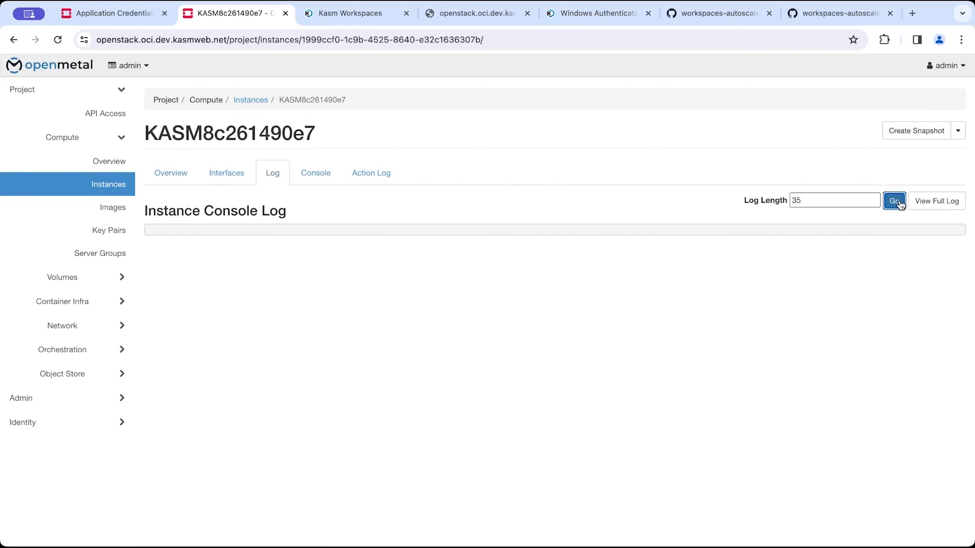
pyautogui.click(924, 202)
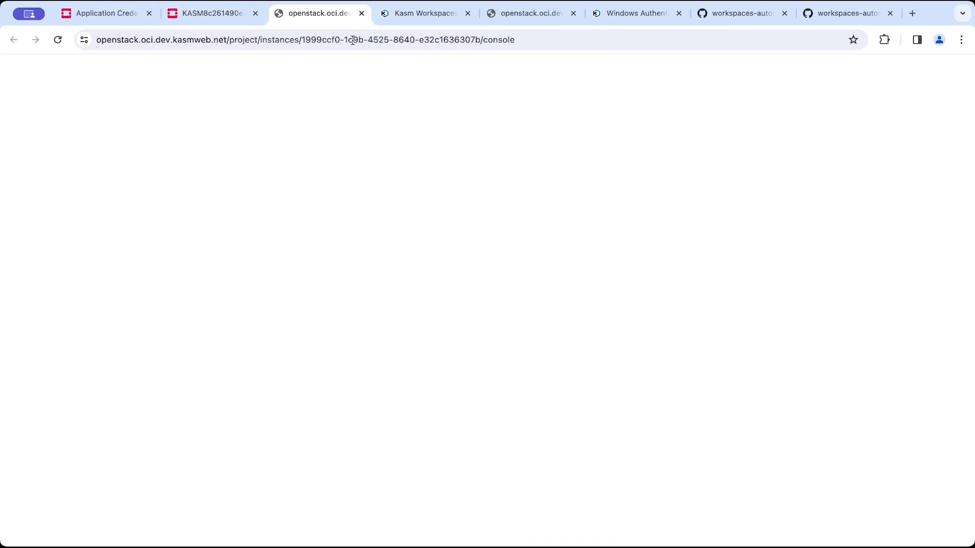
pyautogui.click(360, 13)
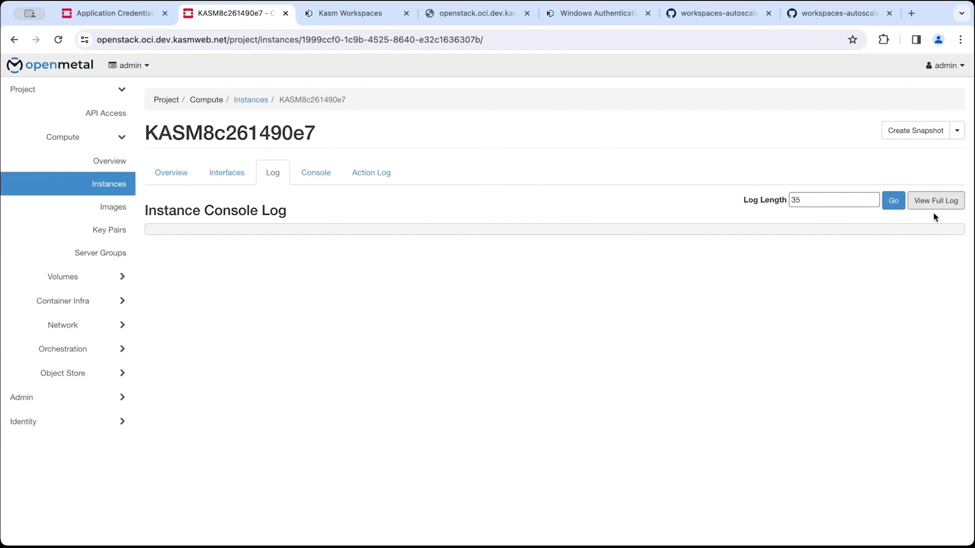
pyautogui.click(893, 203)
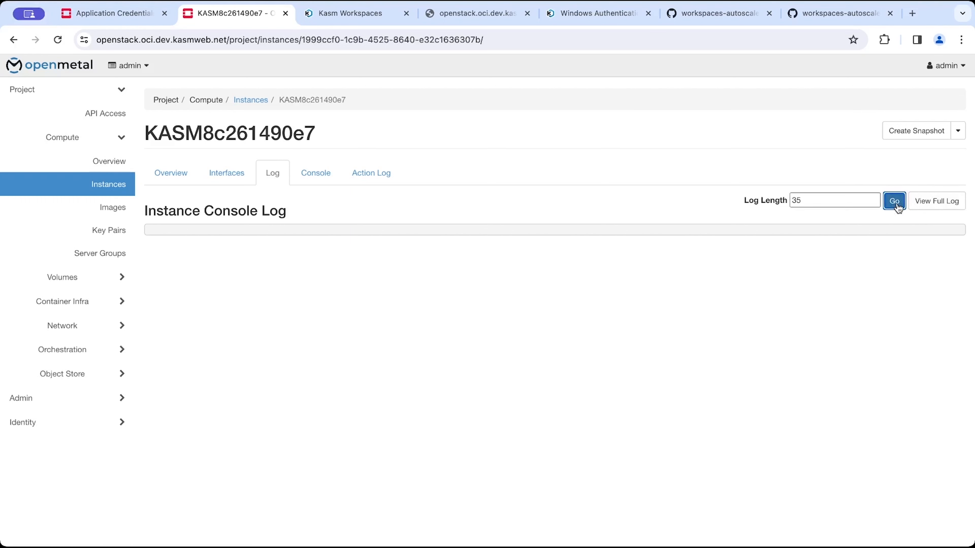
pyautogui.click(303, 174)
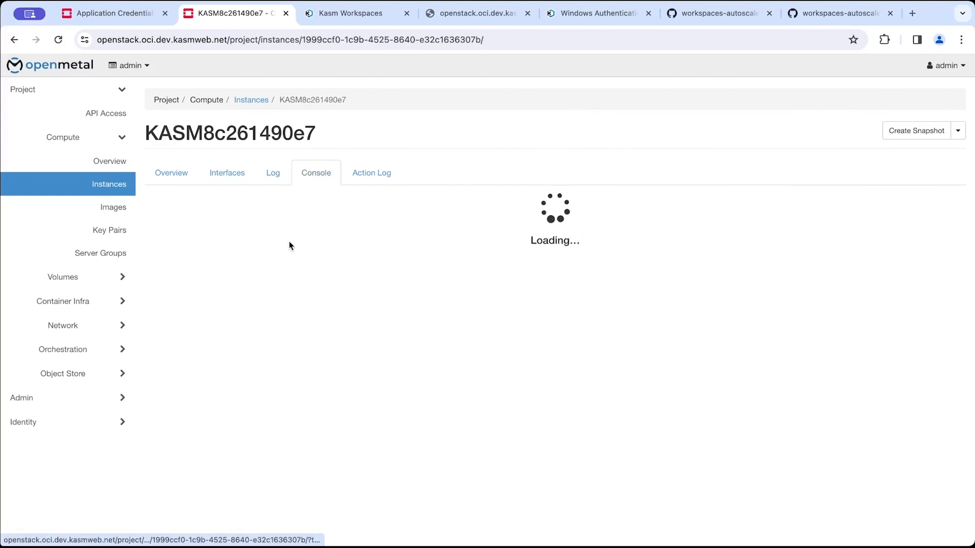
pyautogui.scroll(-5, 468, 252)
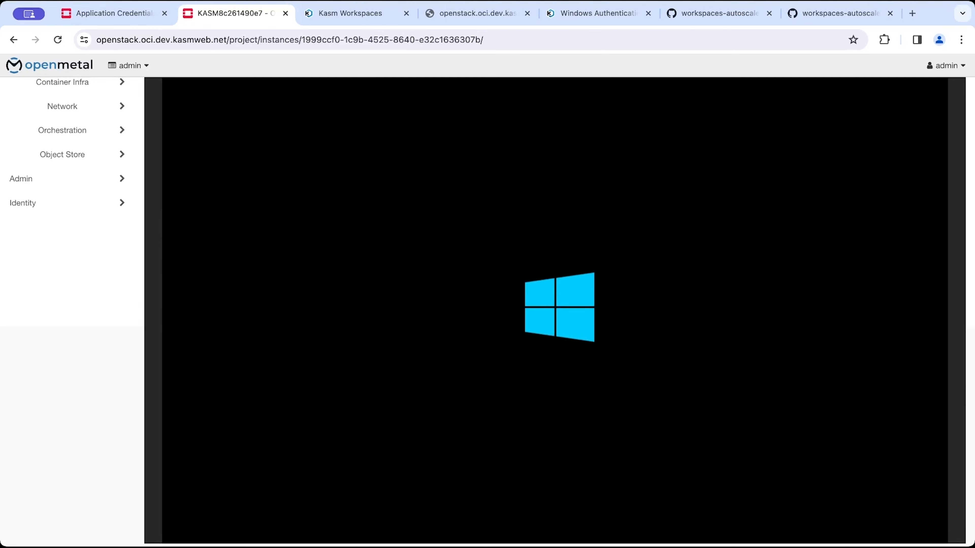
pyautogui.scroll(5, 75, 220)
pyautogui.click(272, 170)
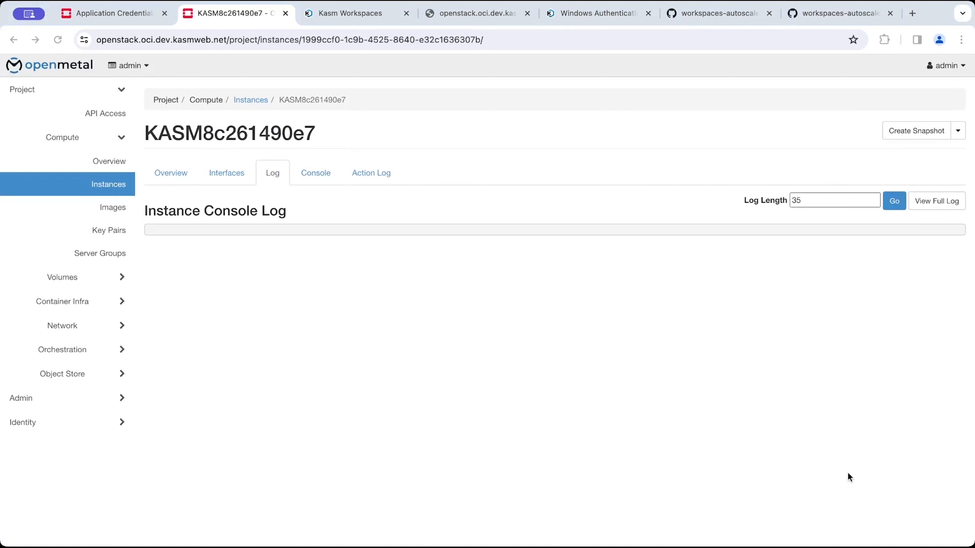
pyautogui.scroll(-1, 940, 457)
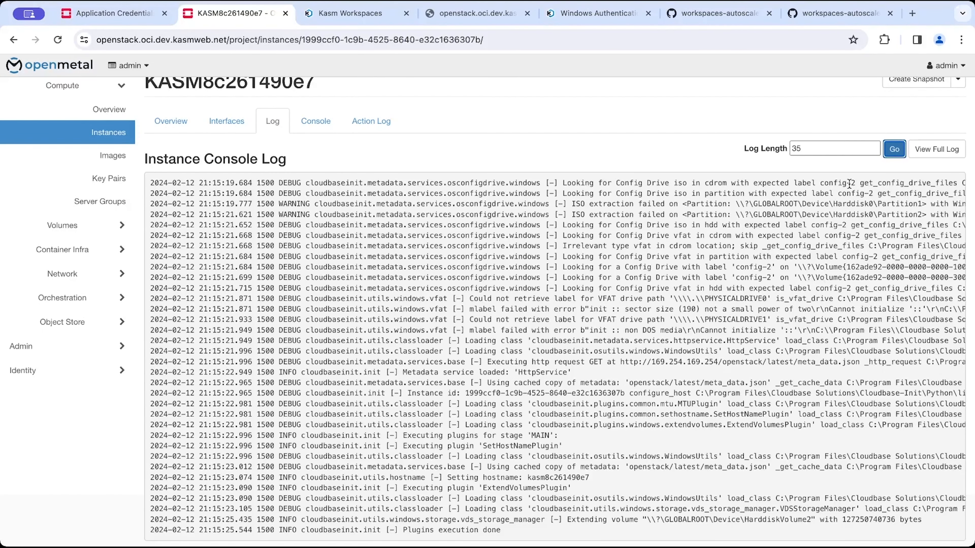
pyautogui.click(896, 150)
# Open the Windows 10 pool's Servers tab in Kasm to check the autoscaled server.
pyautogui.click(352, 13)
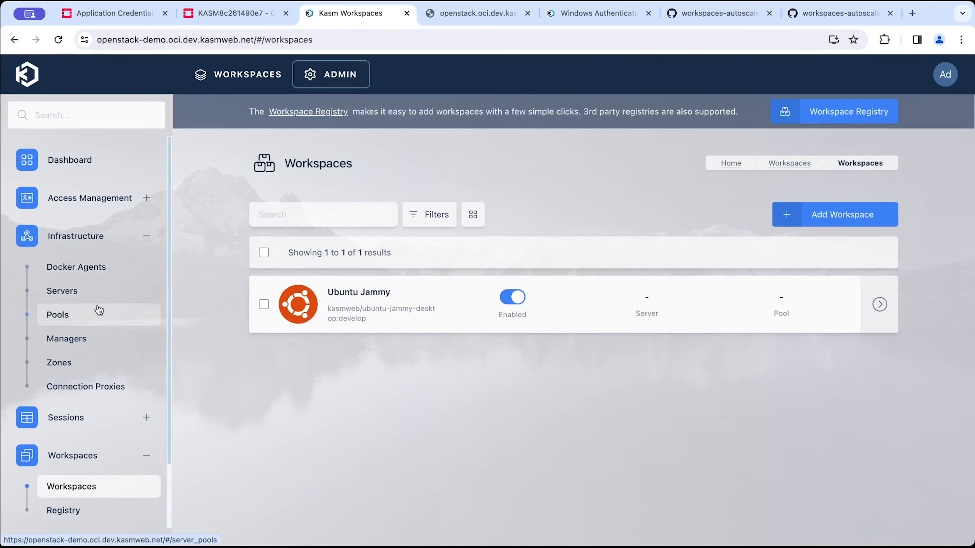
pyautogui.click(101, 315)
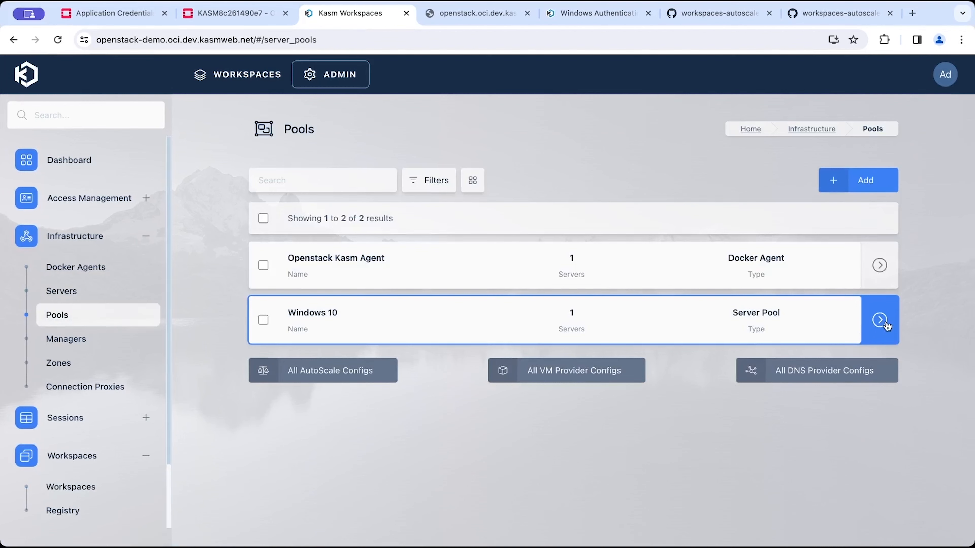
pyautogui.click(837, 324)
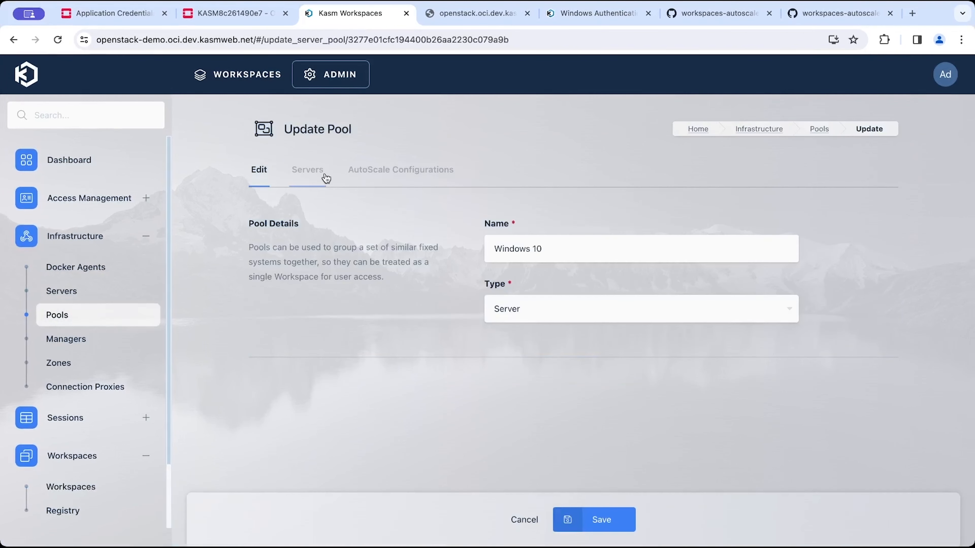
pyautogui.click(325, 176)
pyautogui.press('super+r')
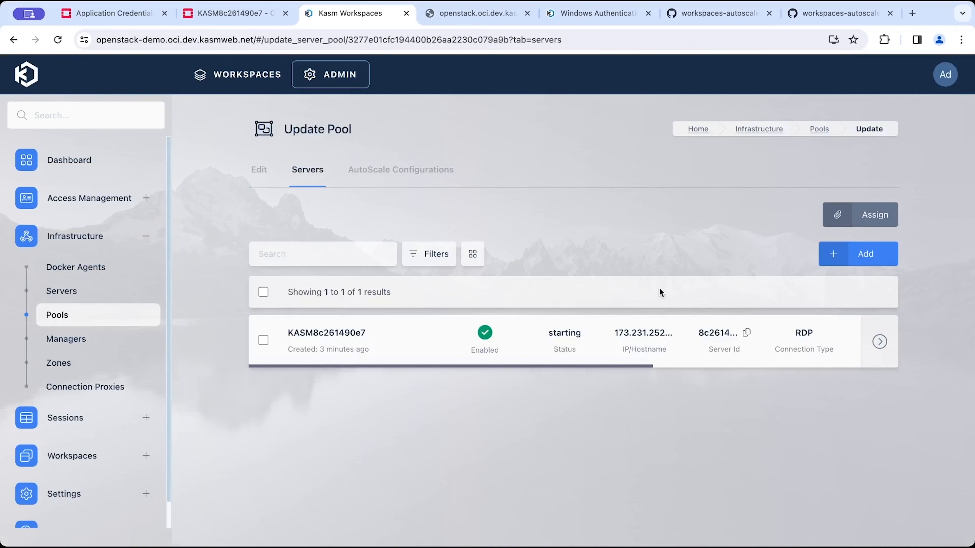
# Reload the instance console log and review the Cloudbase-Init completion entries.
pyautogui.click(252, 15)
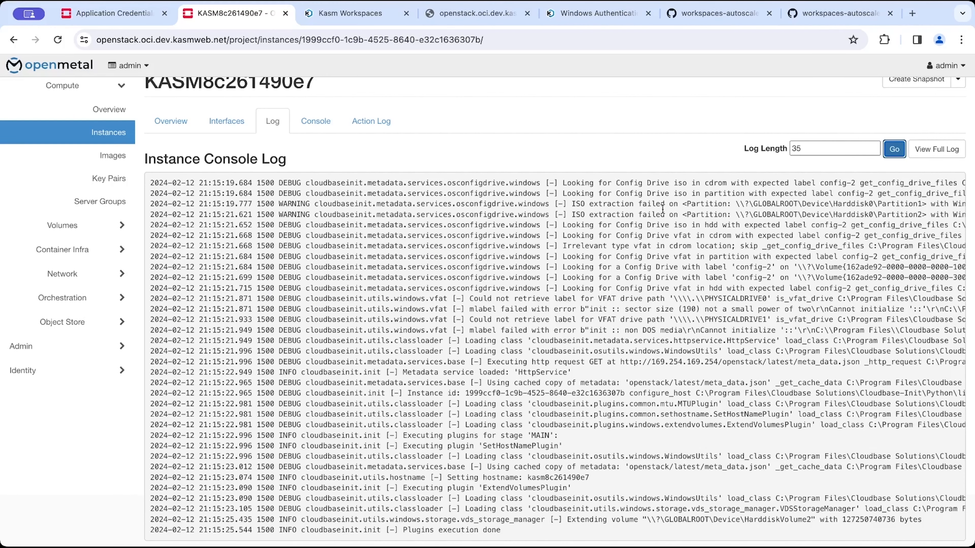
pyautogui.click(894, 150)
pyautogui.click(894, 150)
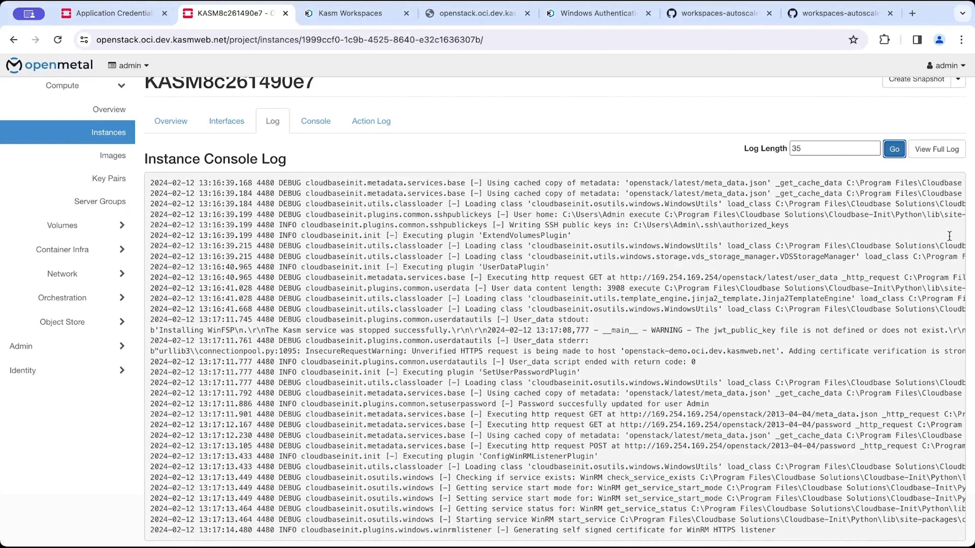
pyautogui.click(897, 153)
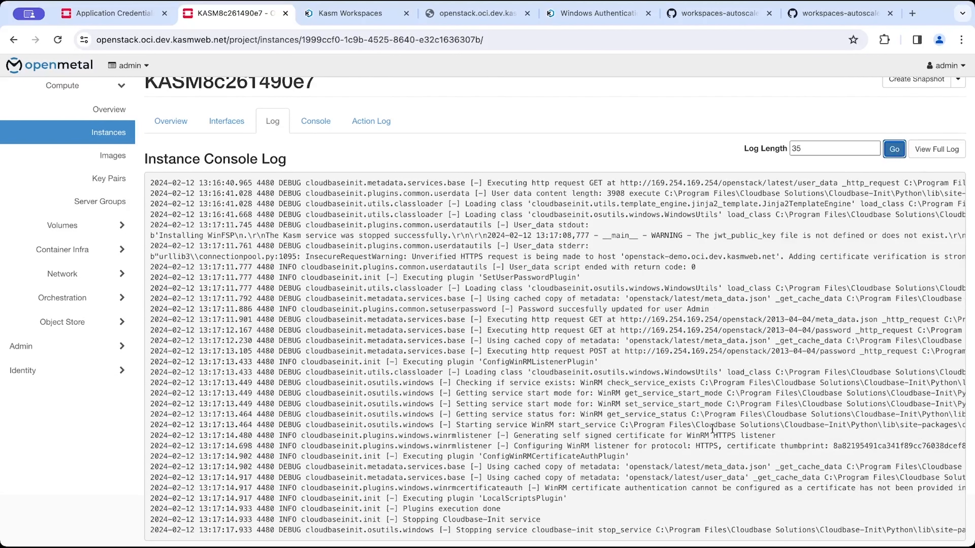
pyautogui.doubleClick(656, 489)
pyautogui.doubleClick(524, 520)
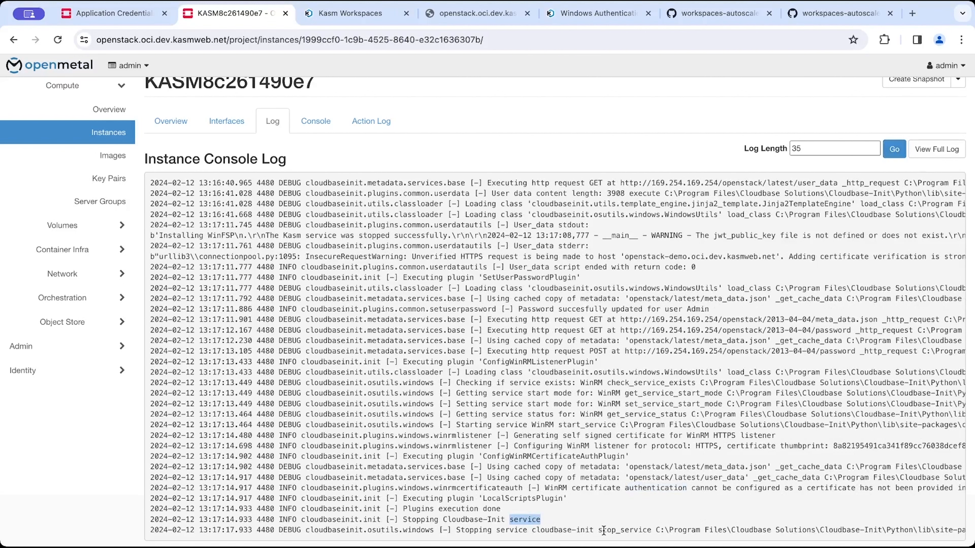
pyautogui.tripleClick(605, 531)
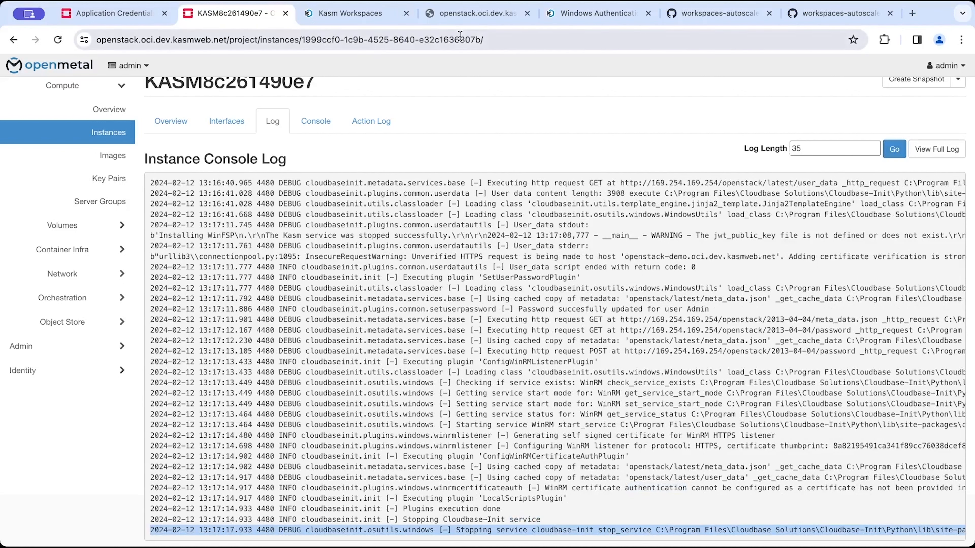
pyautogui.tripleClick(536, 520)
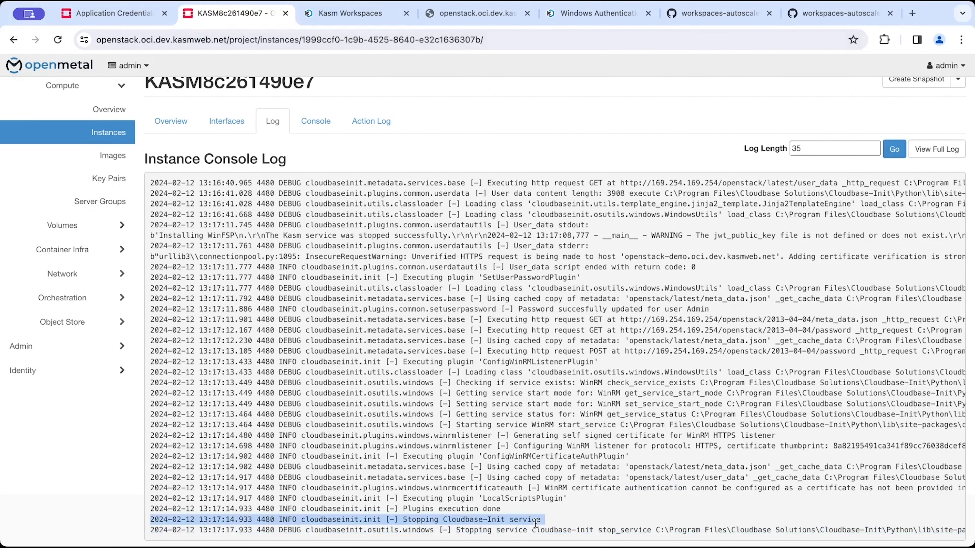
# Reload the Windows 10 pool's server list in Kasm and inspect the server's status and address.
pyautogui.click(333, 17)
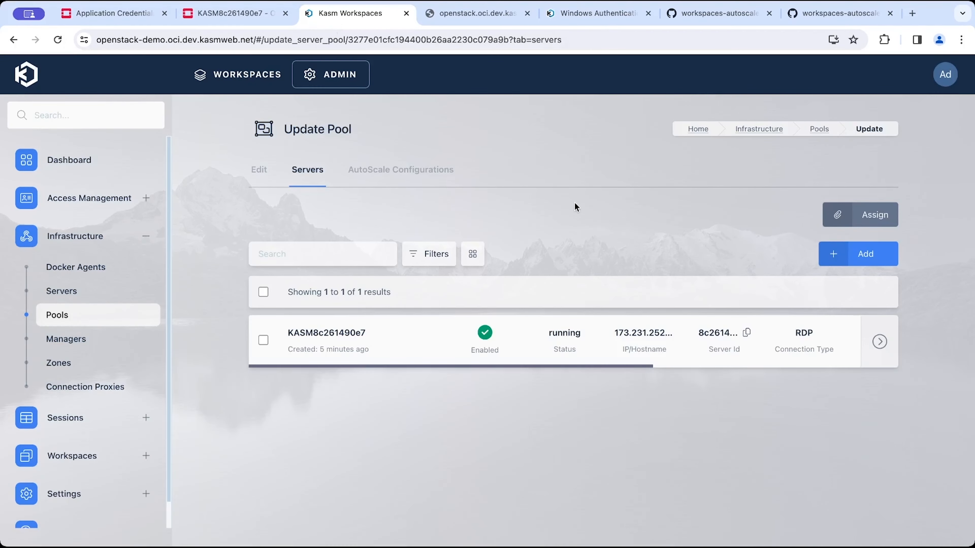
pyautogui.click(58, 40)
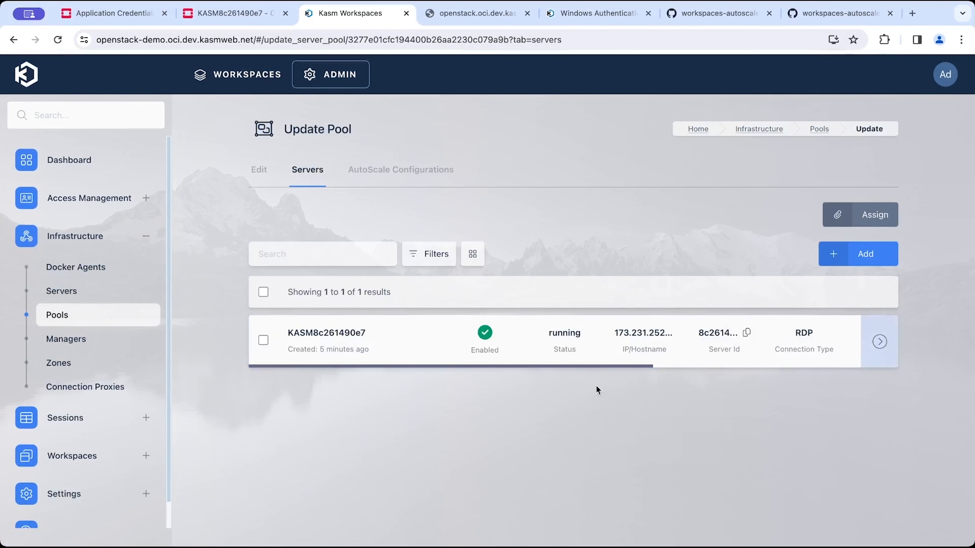
pyautogui.doubleClick(589, 337)
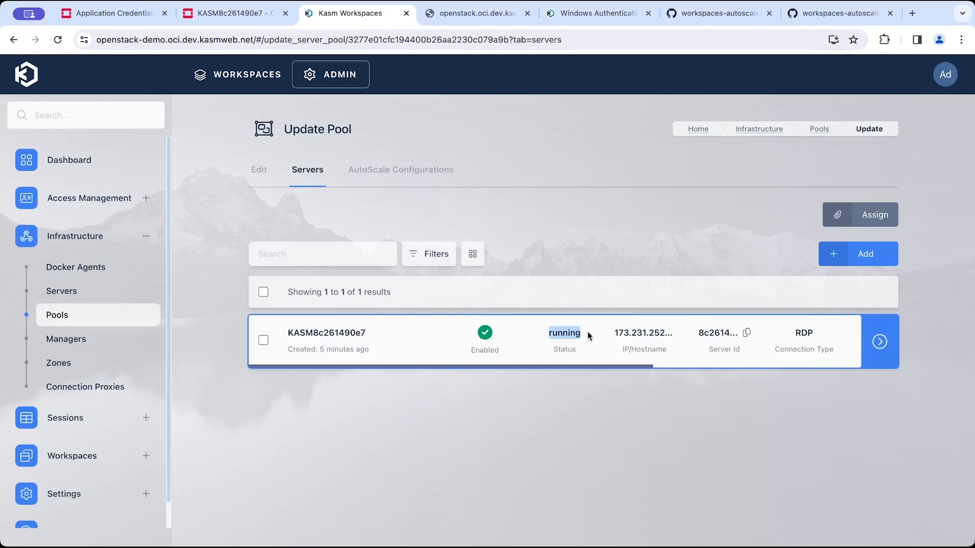
pyautogui.doubleClick(644, 329)
pyautogui.click(644, 329)
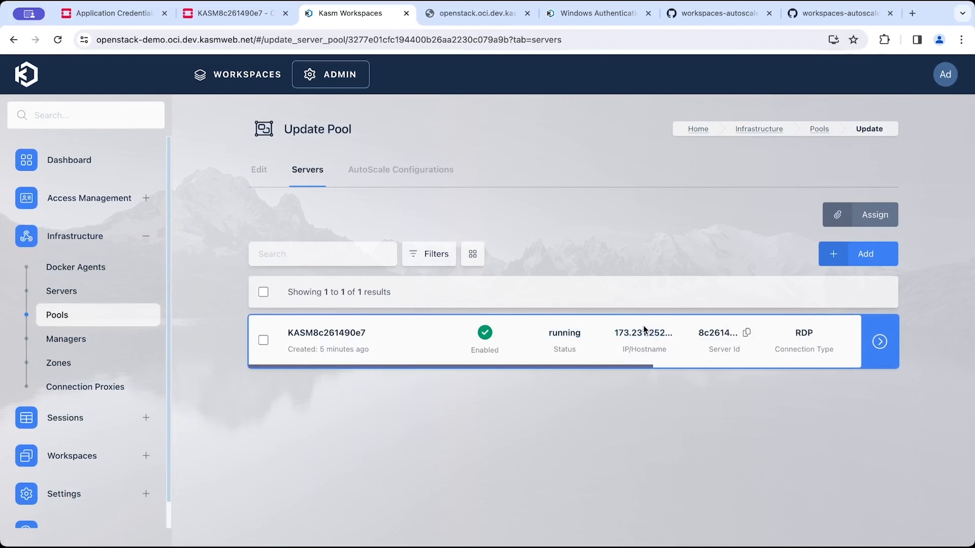
pyautogui.doubleClick(344, 336)
pyautogui.click(343, 336)
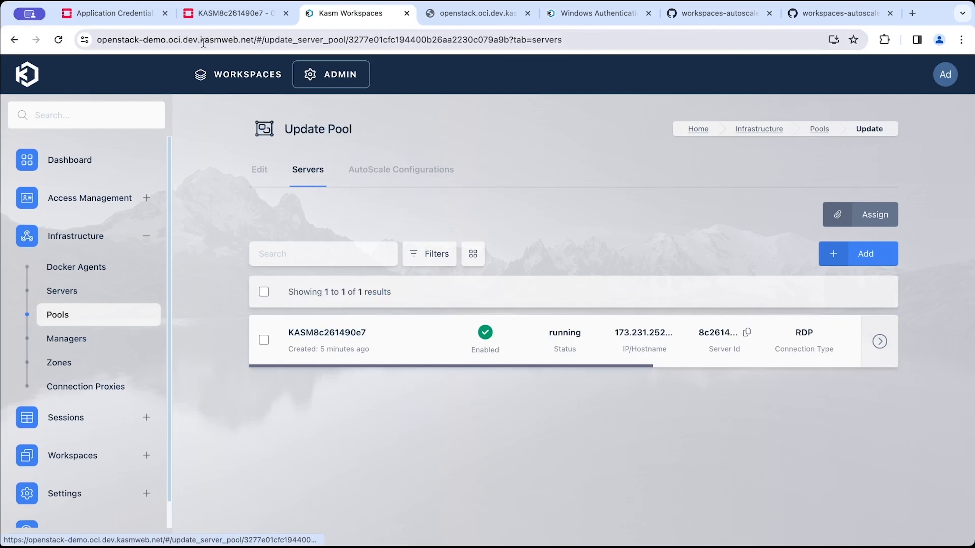
# Review the Admin password update entry in the console log and open the instance's Action Log.
pyautogui.click(241, 16)
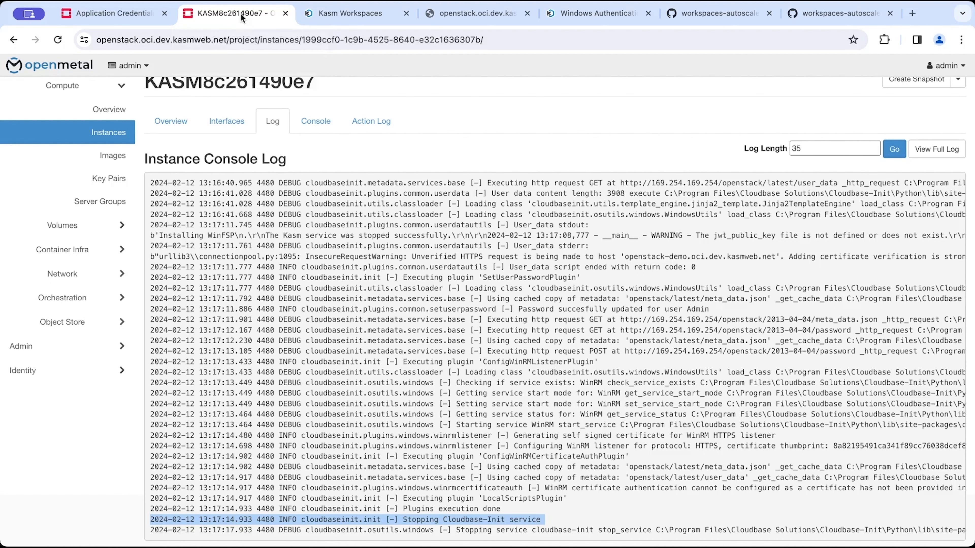
pyautogui.tripleClick(469, 309)
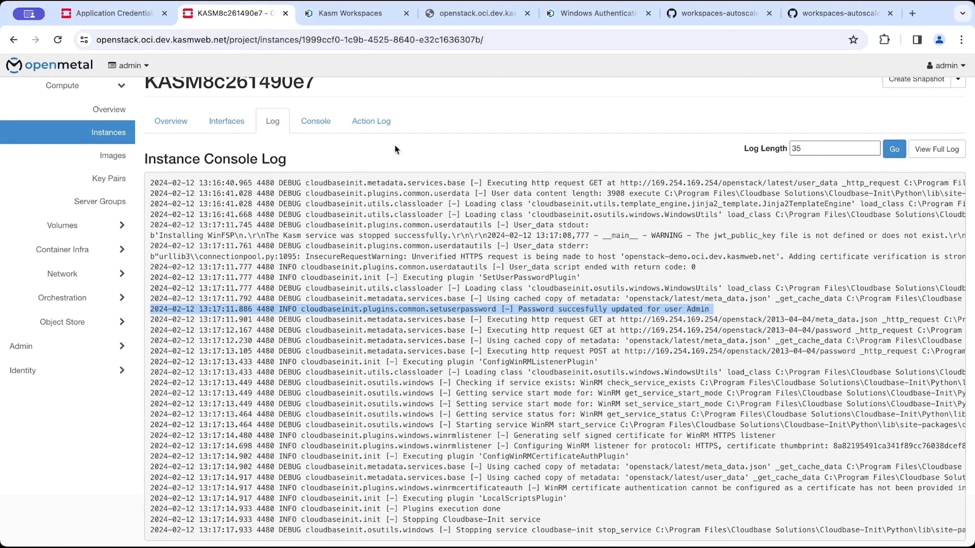
pyautogui.click(381, 124)
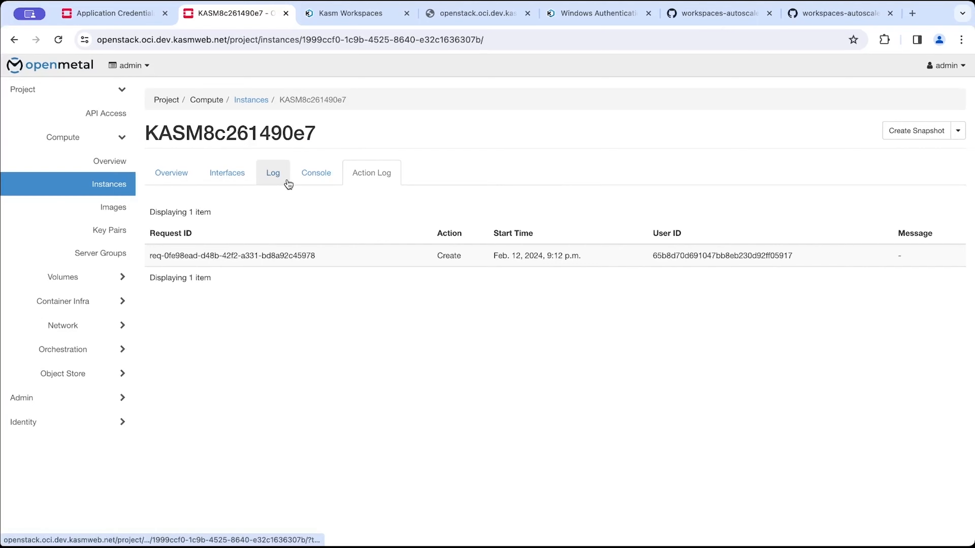
# Review the instance's Overview details and its Action Log in the OpenStack dashboard.
pyautogui.click(169, 174)
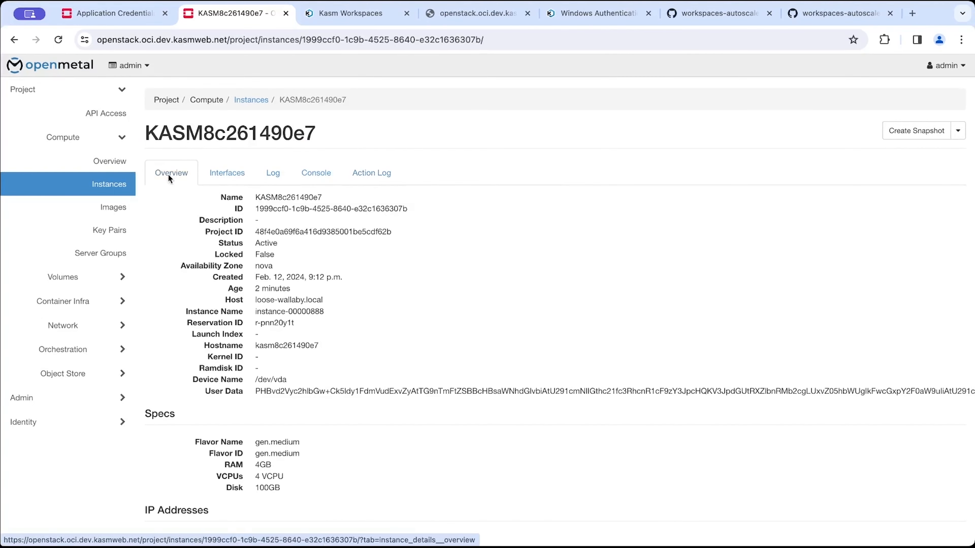
pyautogui.scroll(-10, 425, 272)
pyautogui.scroll(10, 424, 272)
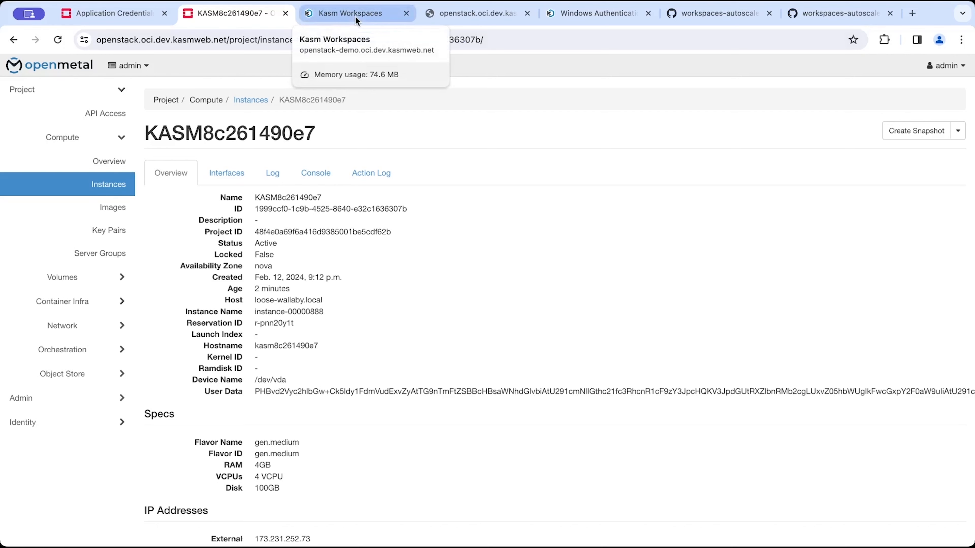
pyautogui.click(381, 180)
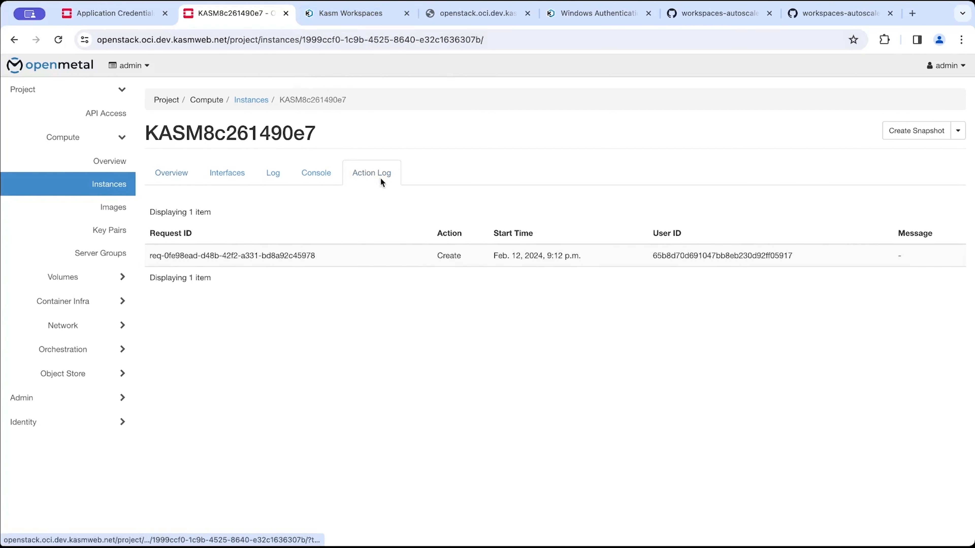
pyautogui.click(190, 170)
# Return to the Kasm tab and check the Windows 10 pool's server list.
pyautogui.click(350, 13)
pyautogui.doubleClick(639, 330)
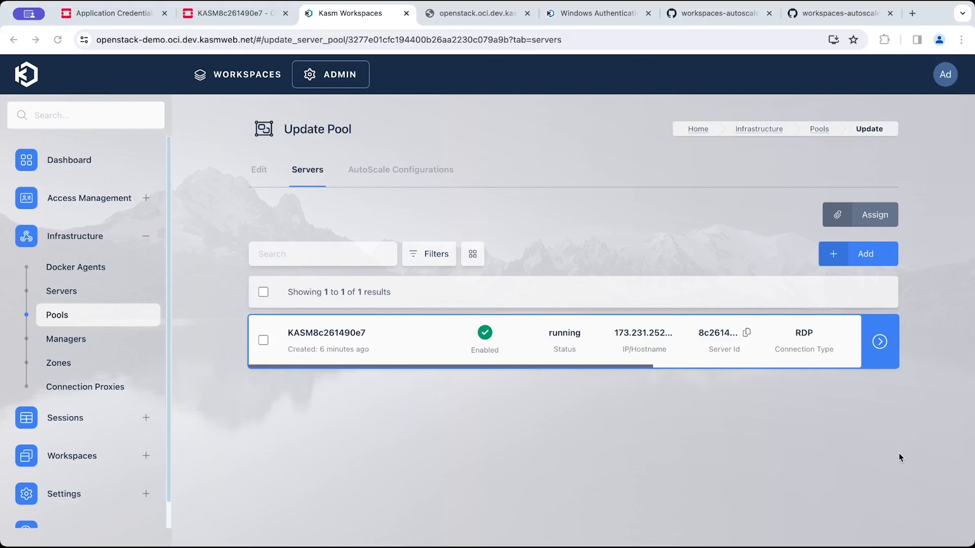
pyautogui.click(899, 454)
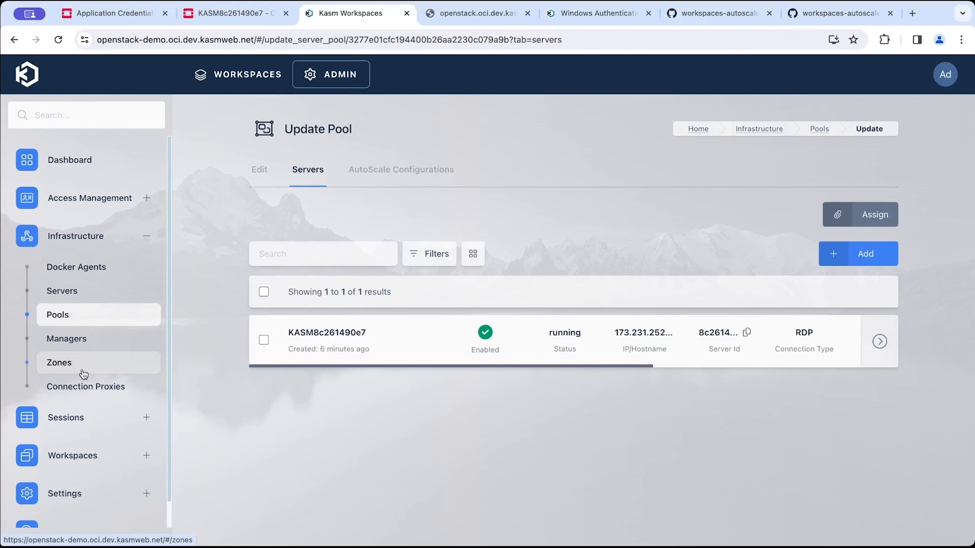
# Start adding a new workspace of type Pool with friendly name and description both set to Windows 10.
pyautogui.scroll(-1, 82, 371)
pyautogui.click(75, 424)
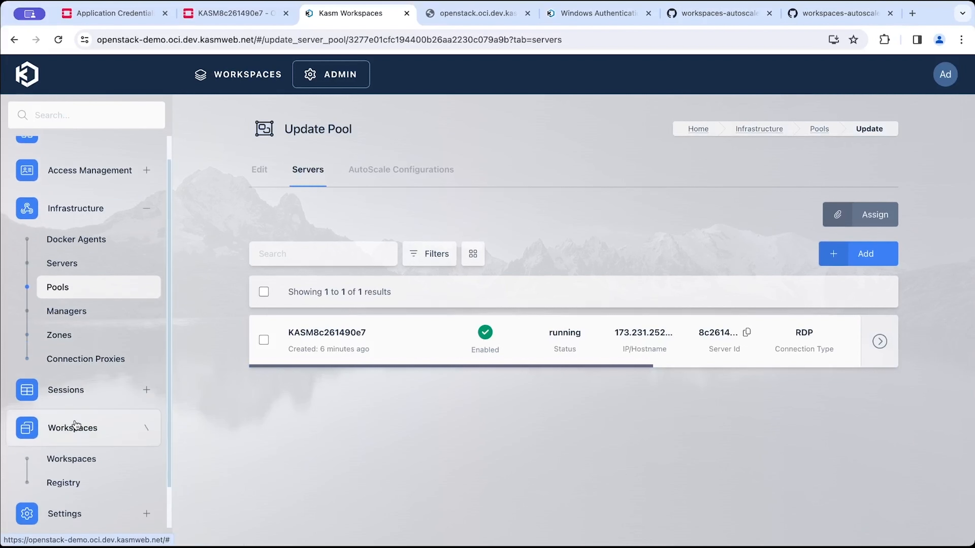
pyautogui.click(79, 459)
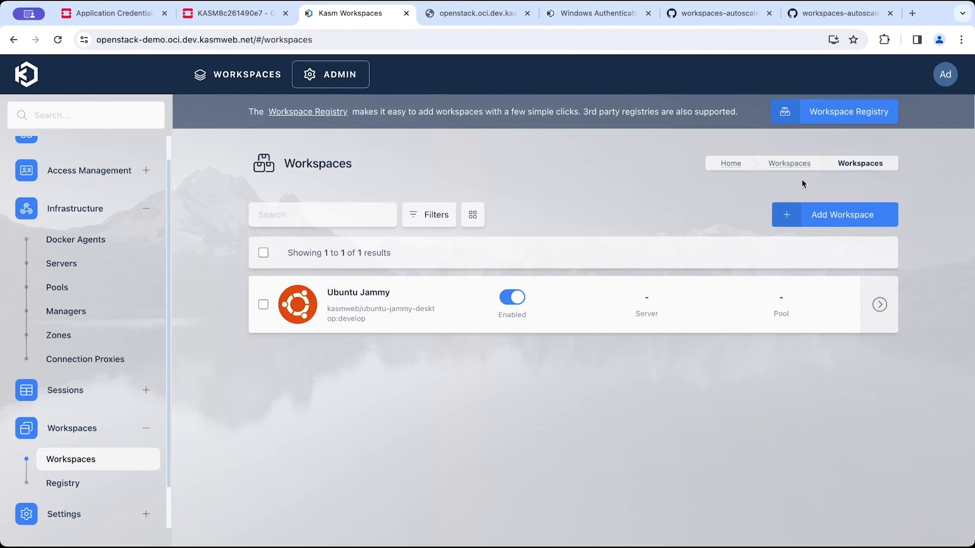
pyautogui.click(820, 217)
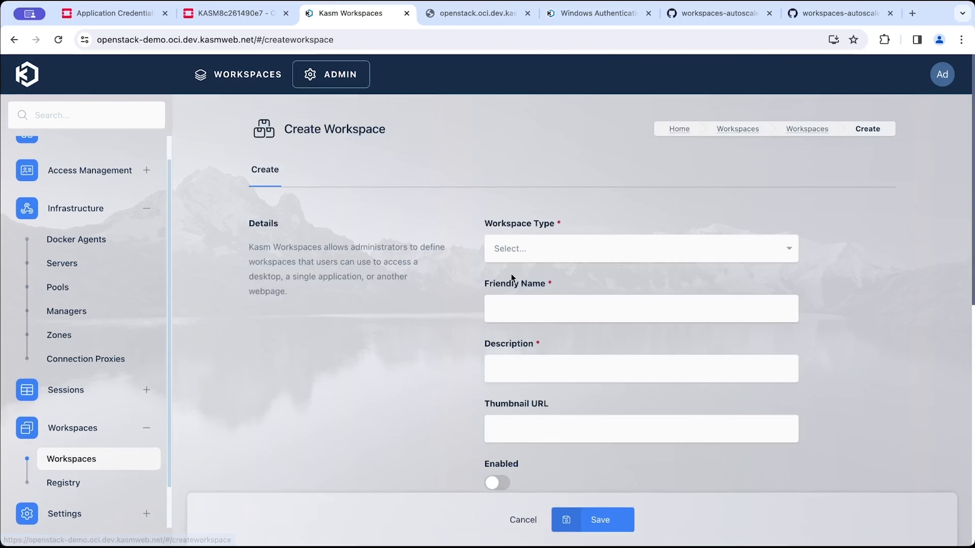
pyautogui.click(555, 246)
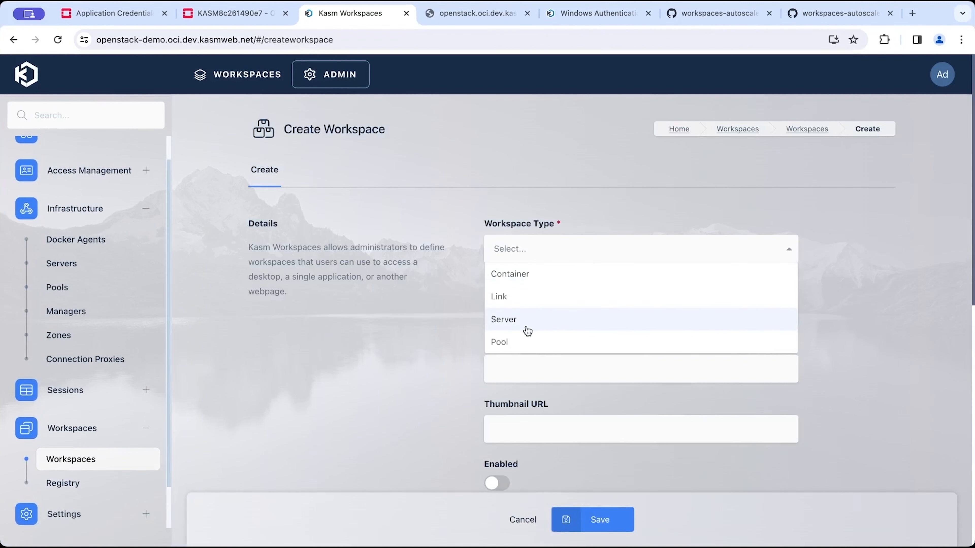
pyautogui.click(515, 342)
pyautogui.click(560, 307)
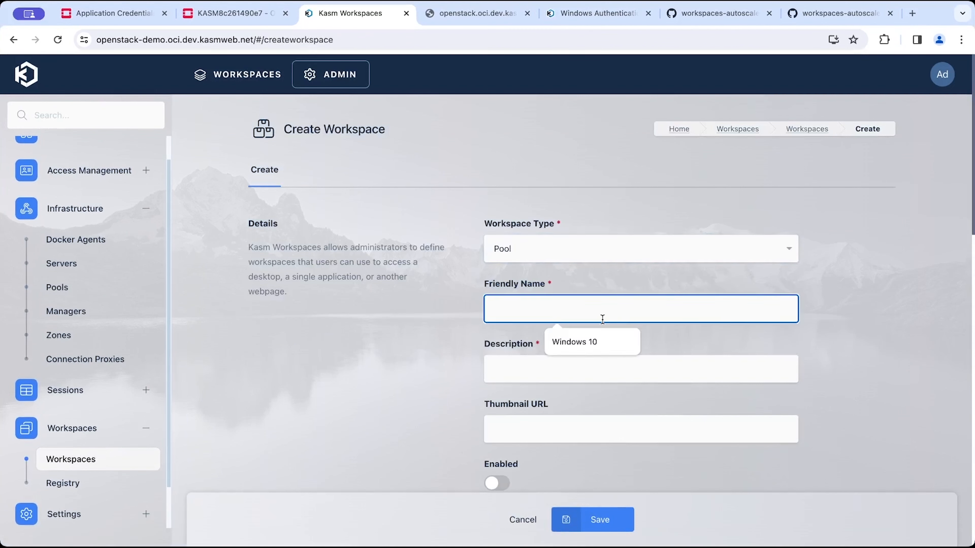
pyautogui.click(596, 347)
pyautogui.click(593, 367)
pyautogui.write('Windows 10')
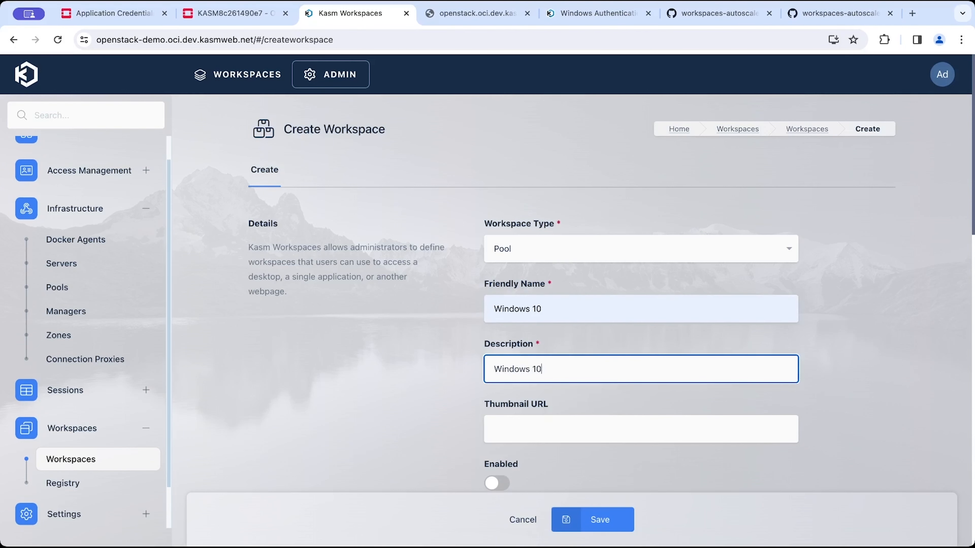
# Enable the workspace, select the Windows 10 pool, and save it.
pyautogui.scroll(-2, 529, 398)
pyautogui.click(497, 413)
pyautogui.scroll(-2, 514, 418)
pyautogui.click(521, 417)
pyautogui.click(521, 449)
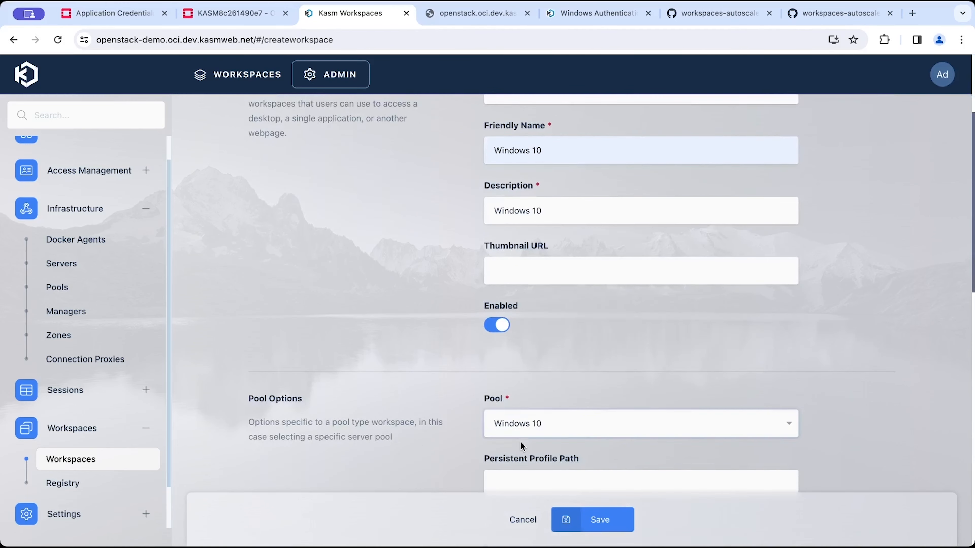
pyautogui.scroll(-9, 525, 406)
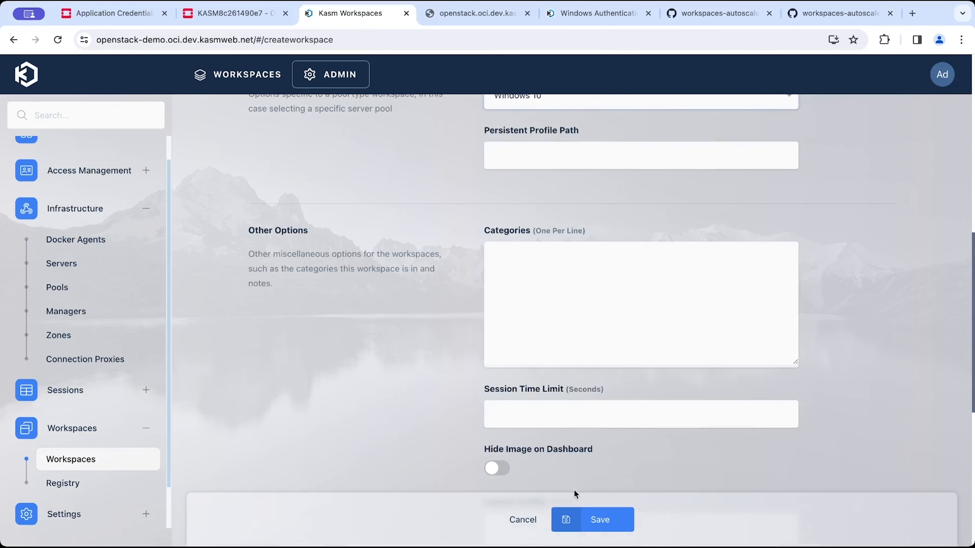
pyautogui.click(598, 515)
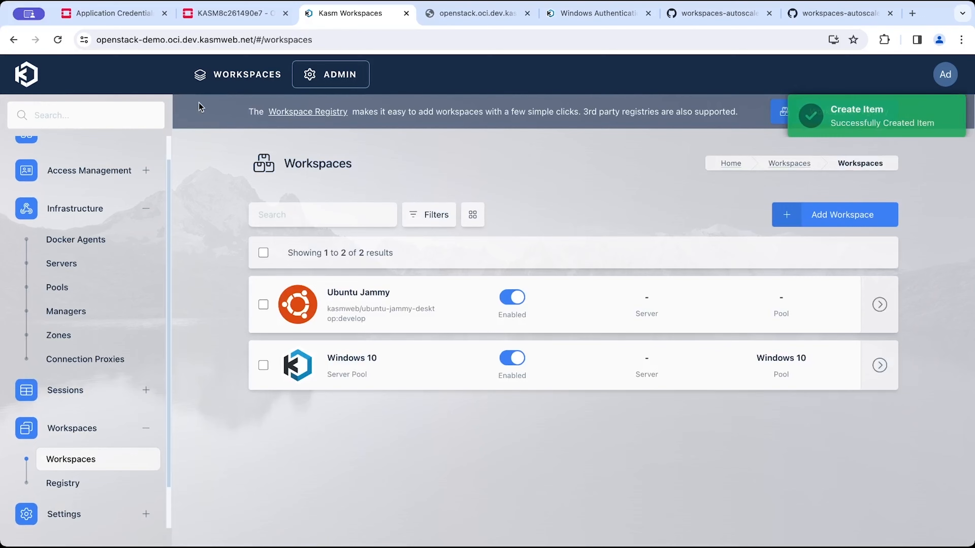
# Launch a Windows 10 session from the user dashboard, opening it in the current tab.
pyautogui.click(217, 76)
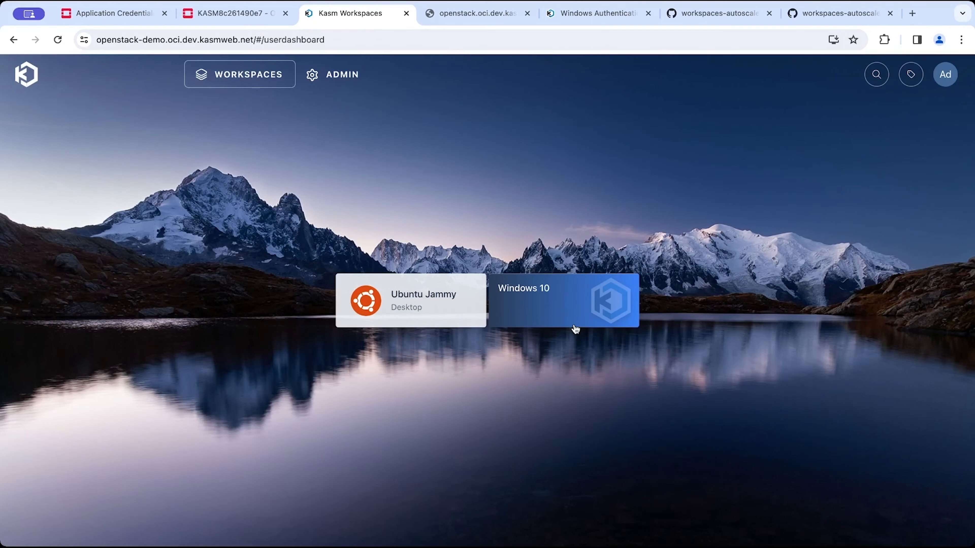
pyautogui.click(579, 292)
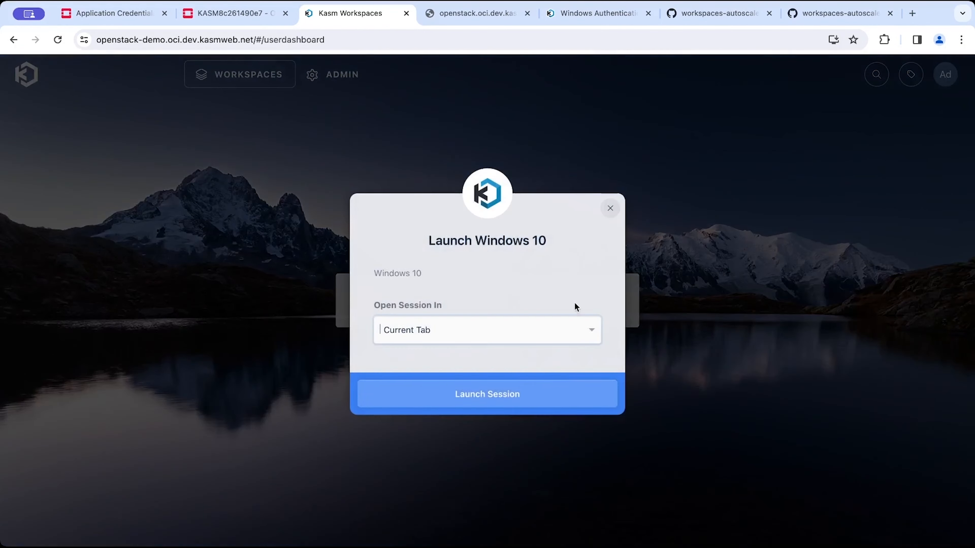
pyautogui.click(546, 393)
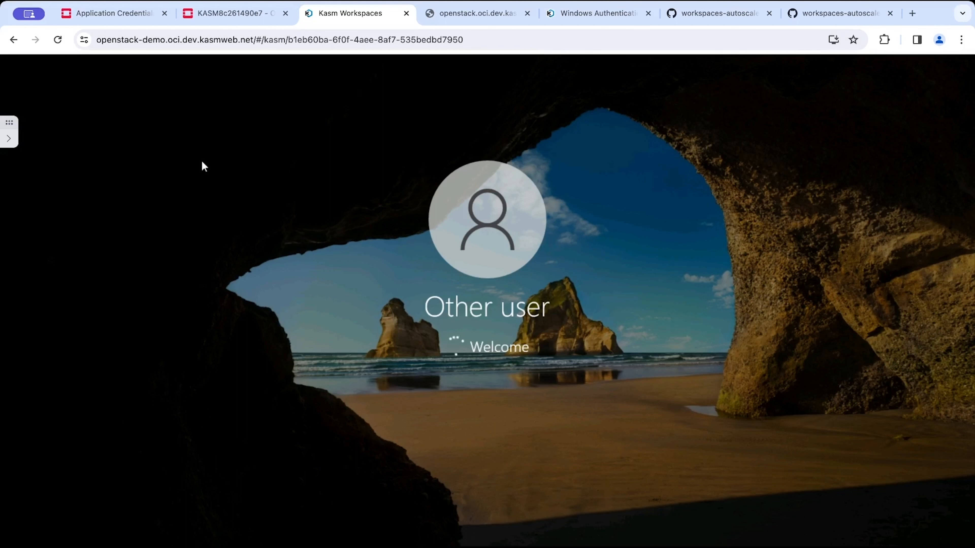
# Open the Kasm dashboard in a second tab and go to the Windows 10 pool's AutoScale Configurations.
pyautogui.middleClick(14, 45)
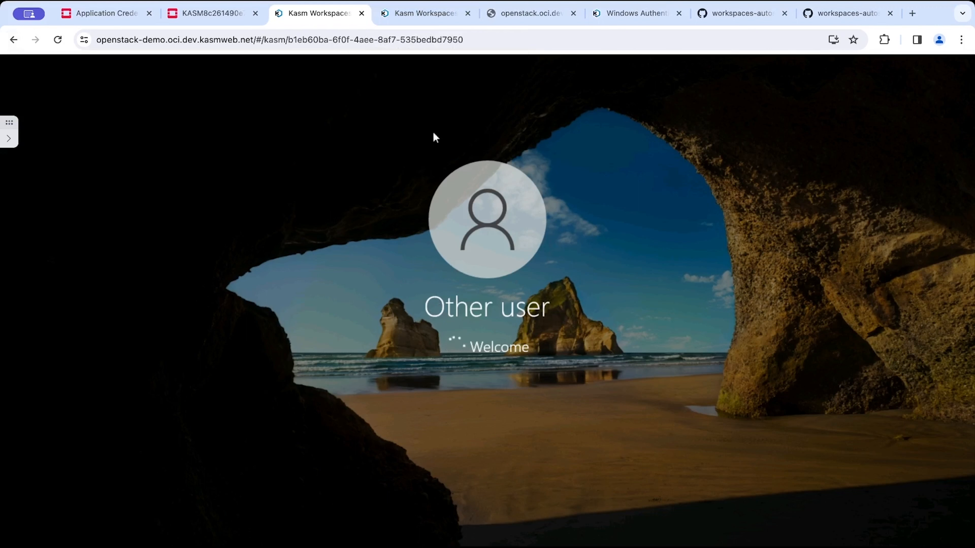
pyautogui.click(430, 12)
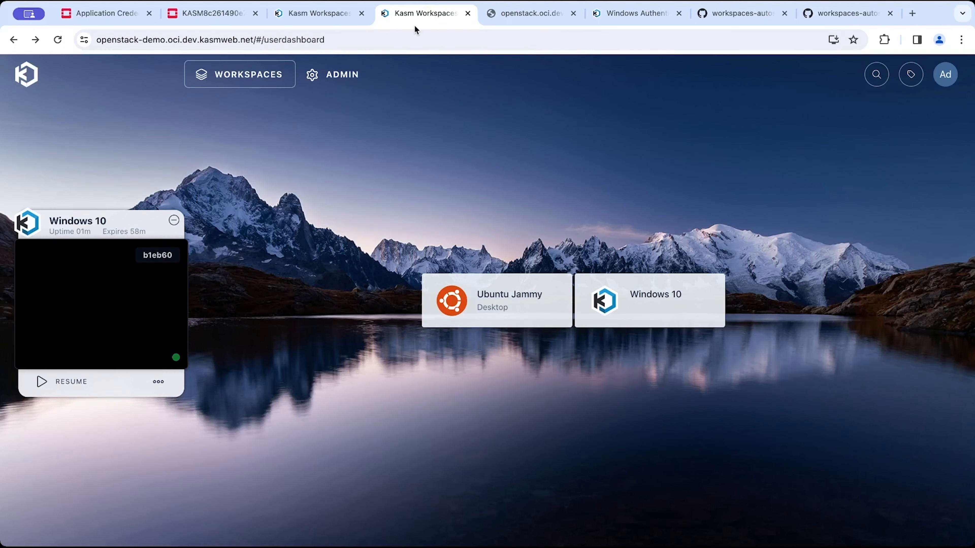
pyautogui.click(339, 74)
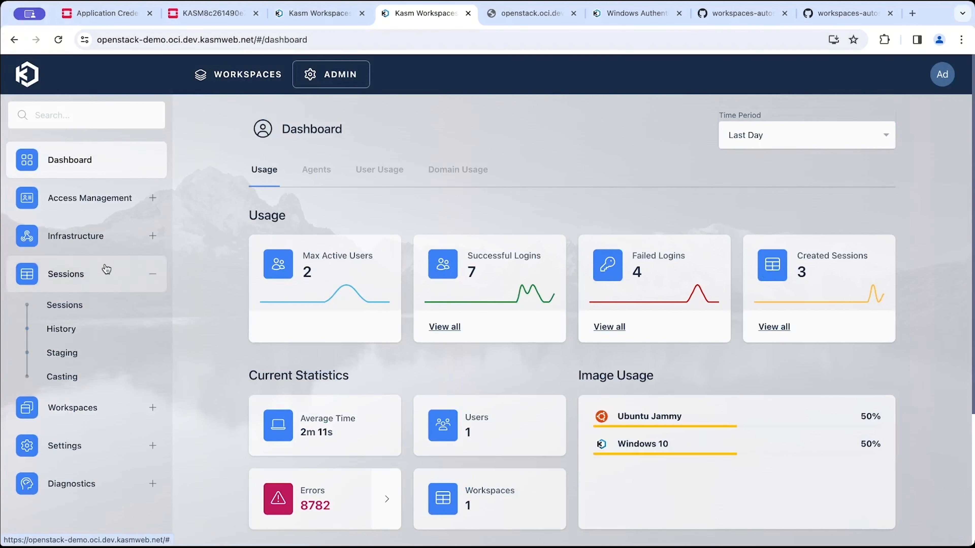
pyautogui.click(124, 237)
pyautogui.click(94, 313)
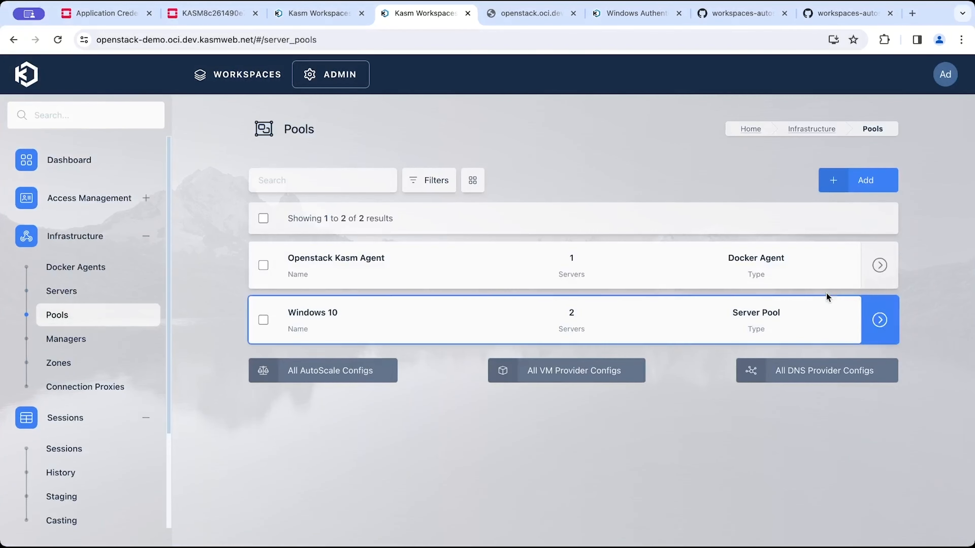
pyautogui.moveTo(879, 320)
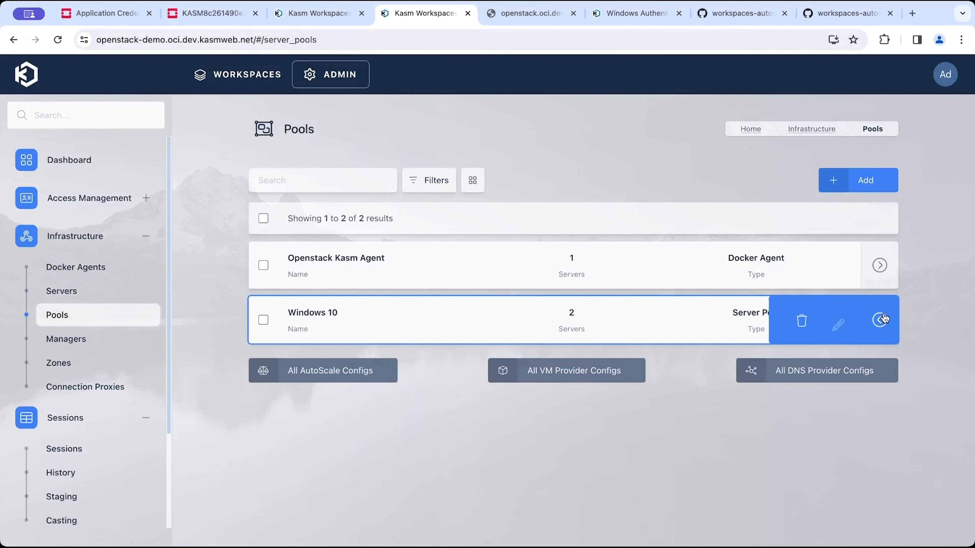
pyautogui.click(839, 321)
pyautogui.click(421, 185)
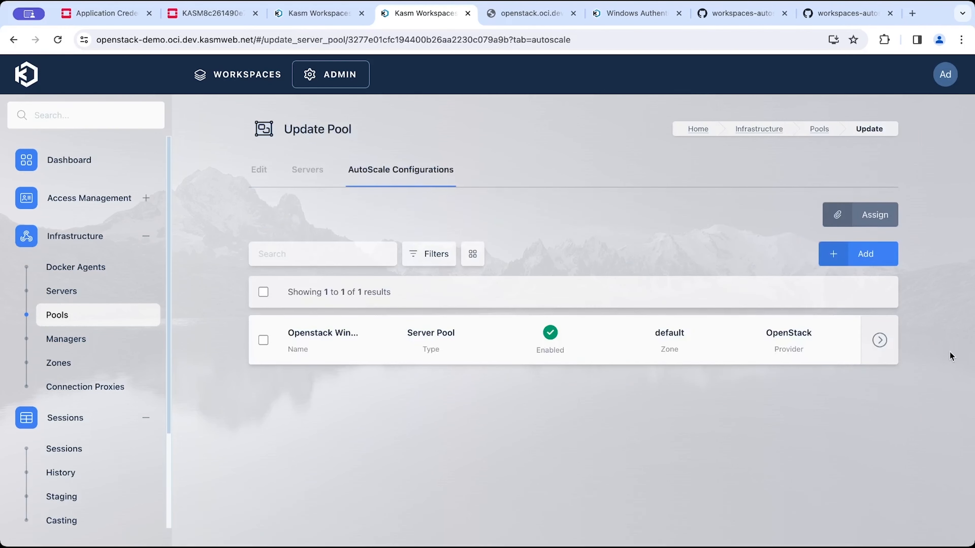
# Open the Openstack Windows 10 autoscale config and review its settings without changing them.
pyautogui.moveTo(879, 340)
pyautogui.click(838, 341)
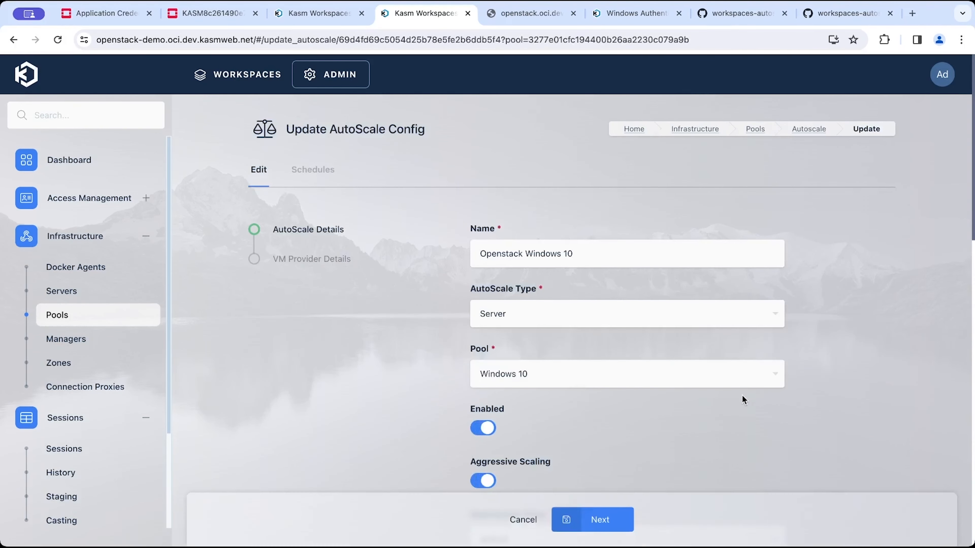
pyautogui.scroll(-10, 742, 396)
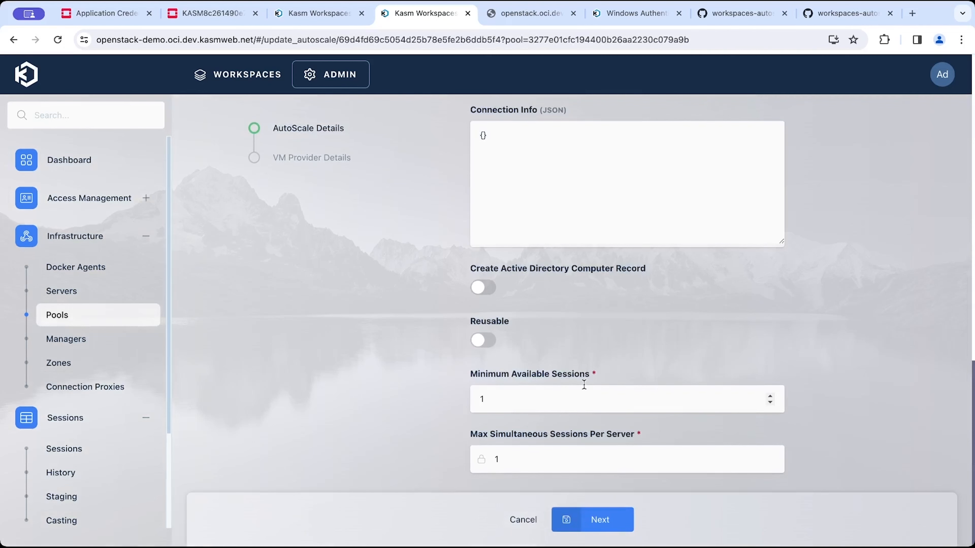
pyautogui.scroll(10, 418, 367)
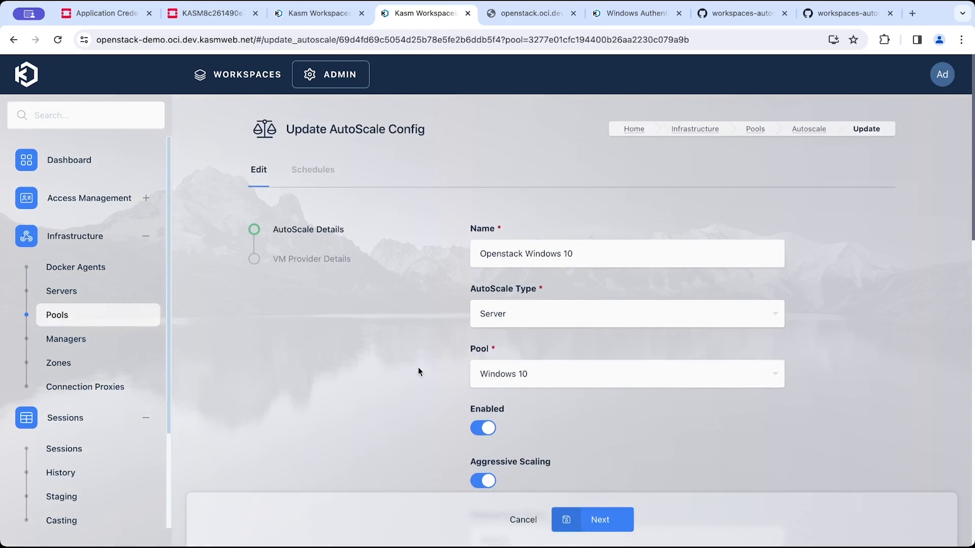
# Go back to the pool's Servers list and inspect the newly autoscaled server's status.
pyautogui.hotkey('alt', 'Left')
pyautogui.click(308, 170)
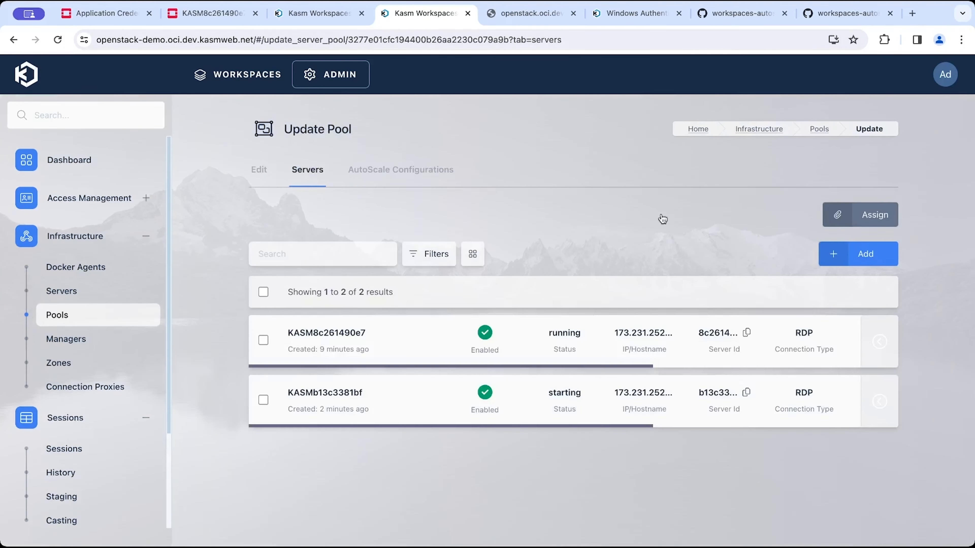
pyautogui.doubleClick(595, 397)
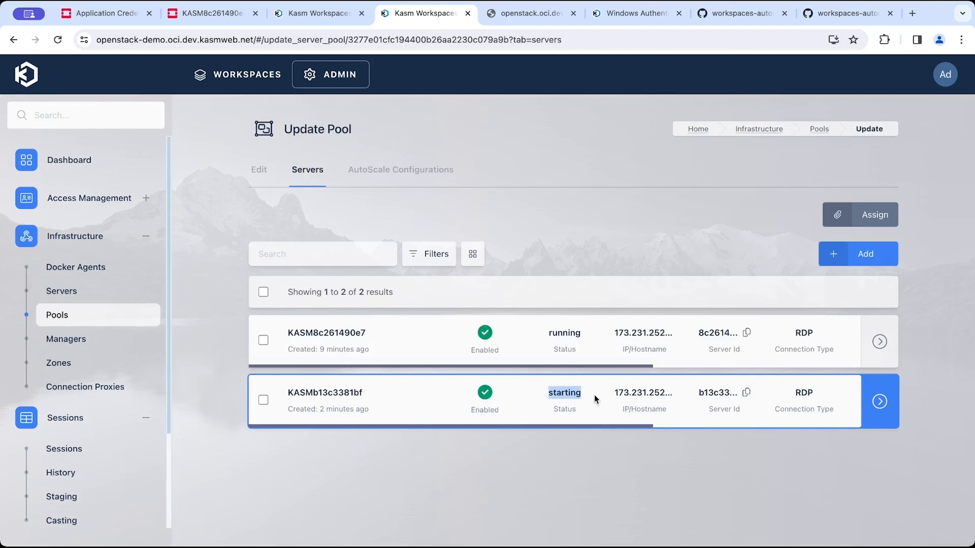
pyautogui.hscroll(8, 653, 397)
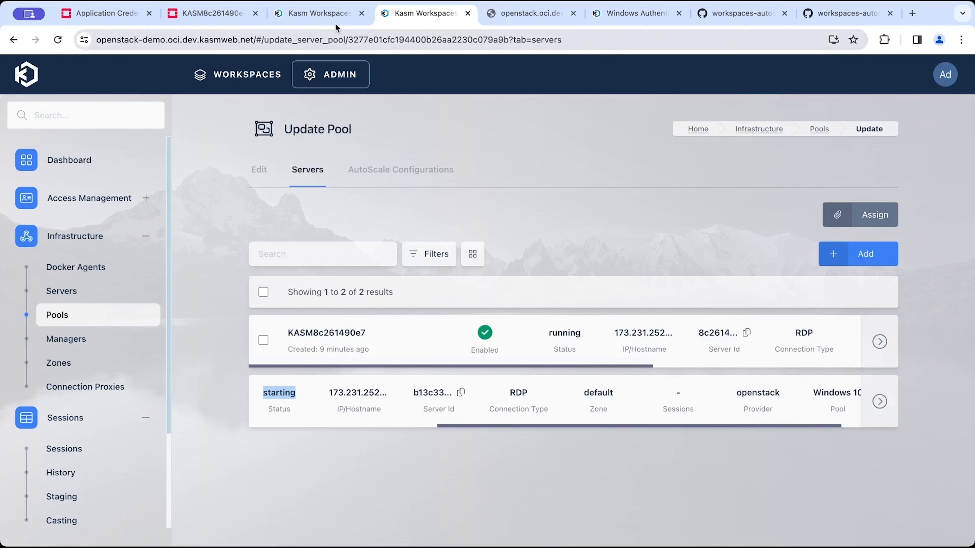
# Switch to the Windows session, open File Explorer, and browse Downloads, Documents and This PC.
pyautogui.click(333, 15)
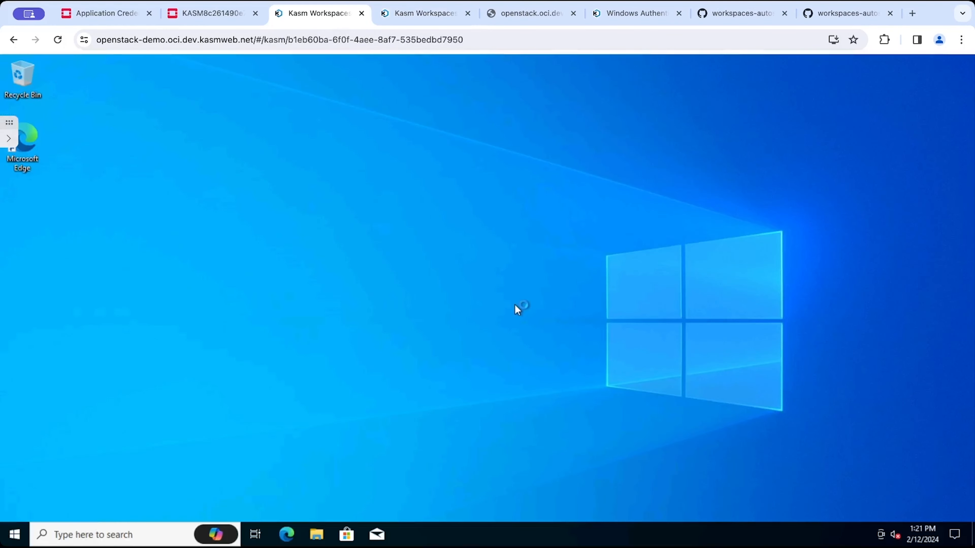
pyautogui.click(314, 537)
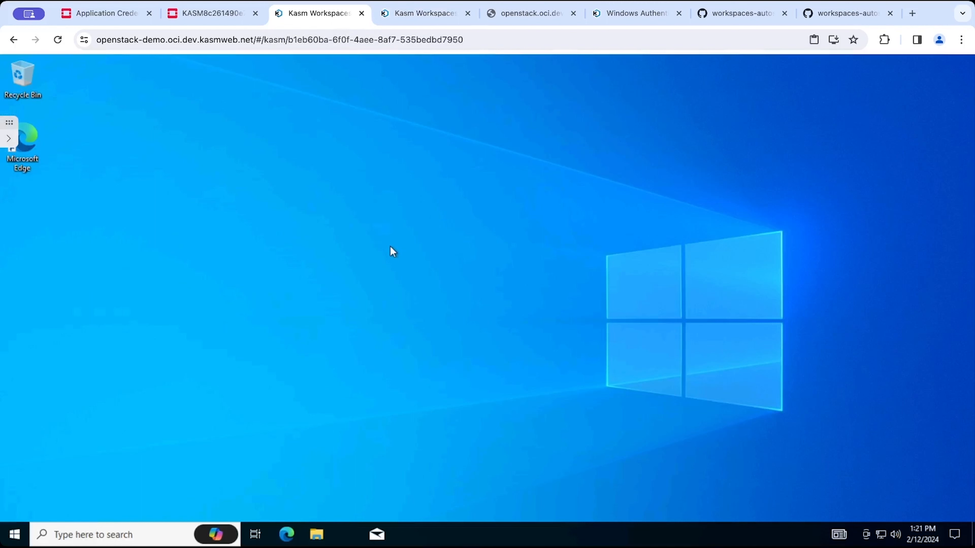
pyautogui.click(307, 533)
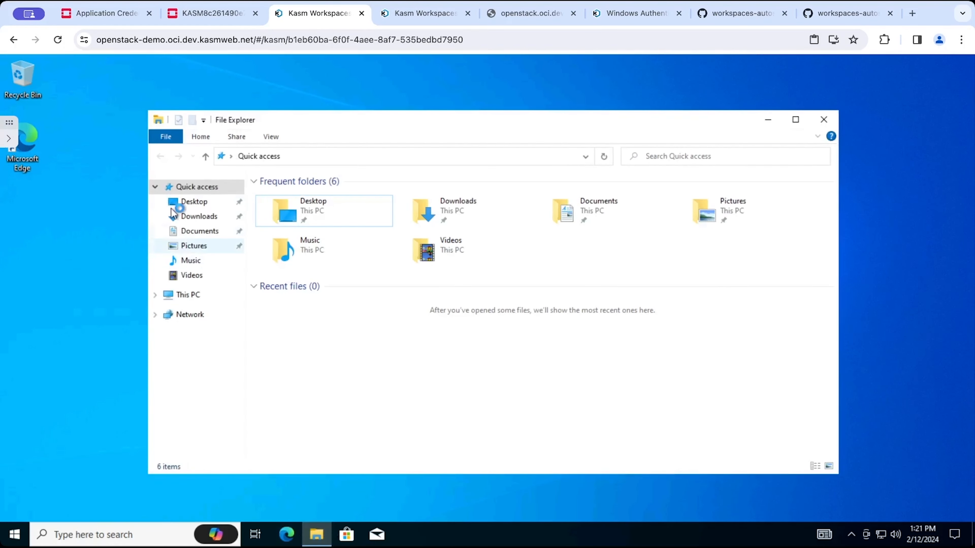
pyautogui.click(201, 217)
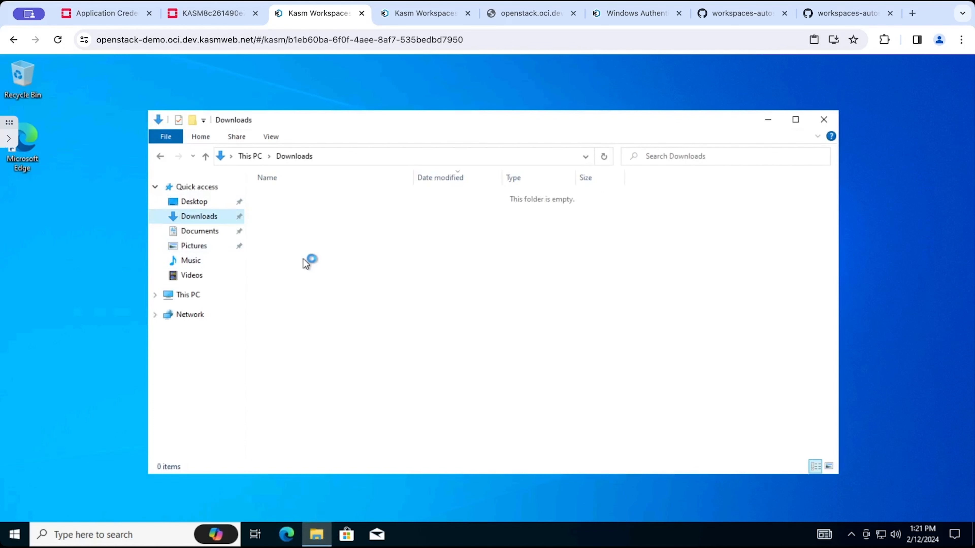
pyautogui.click(209, 235)
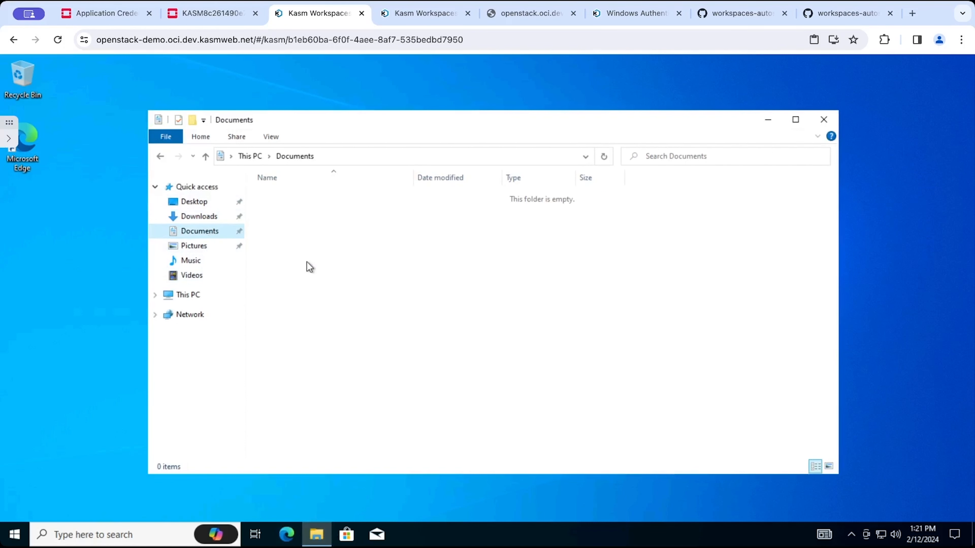
pyautogui.click(208, 291)
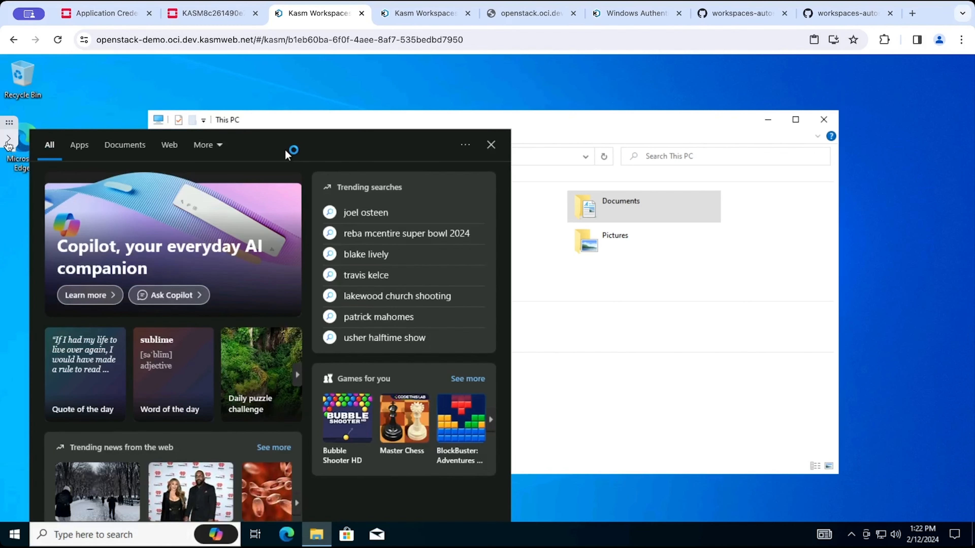
# Upload a file through the Kasm control panel and locate it in the session's Downloads folder.
pyautogui.click(8, 138)
pyautogui.click(70, 293)
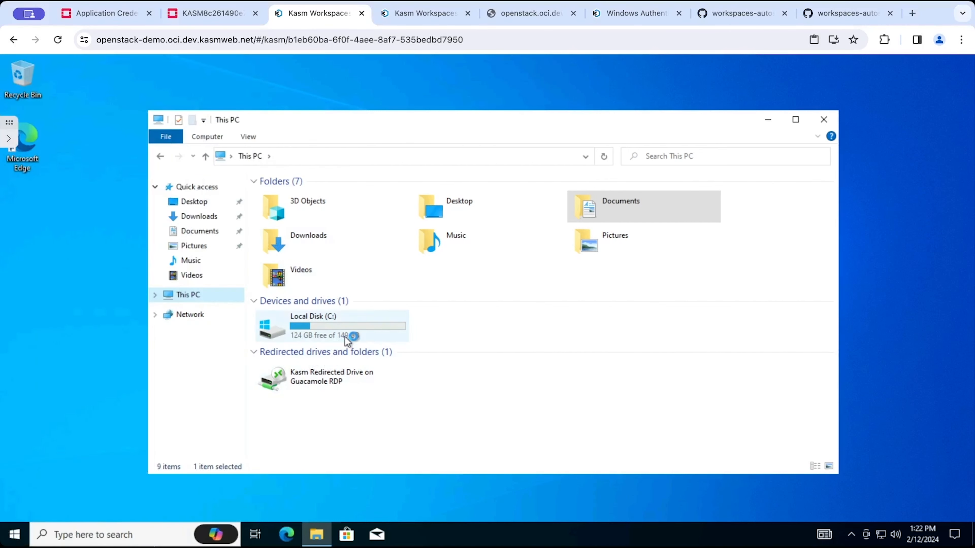
pyautogui.doubleClick(345, 337)
pyautogui.click(197, 216)
pyautogui.click(309, 217)
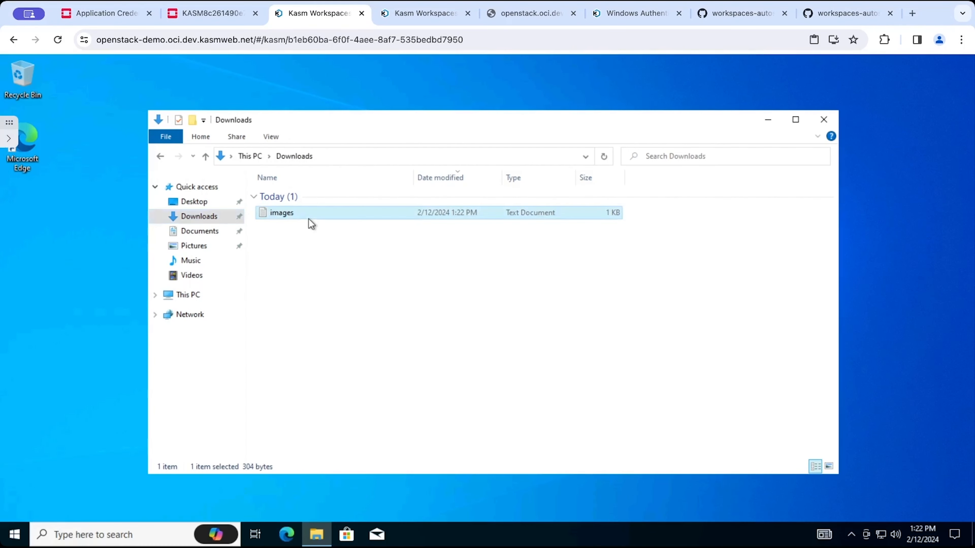
# Open Microsoft Edge in the session, then delete the Windows 10 session from the Kasm control panel.
pyautogui.click(34, 143)
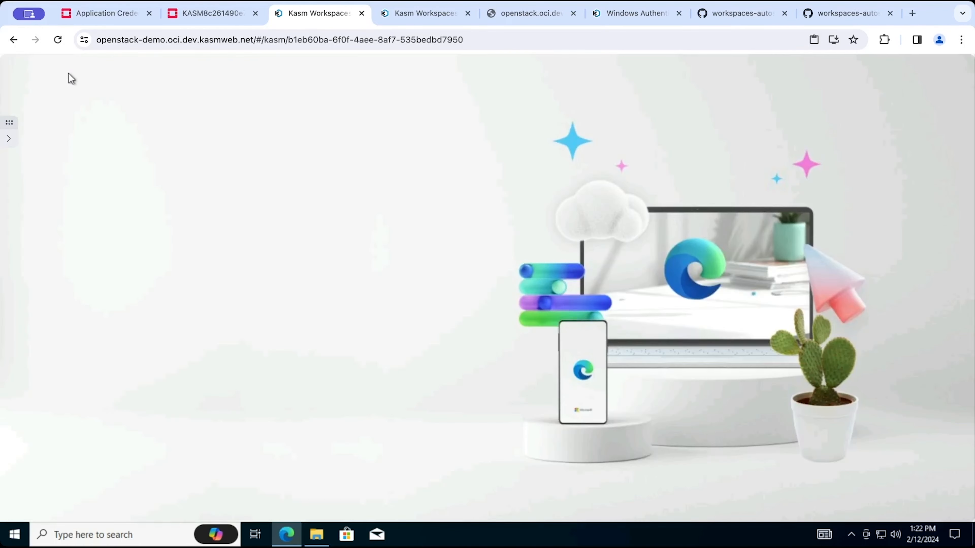
pyautogui.click(192, 456)
pyautogui.click(9, 139)
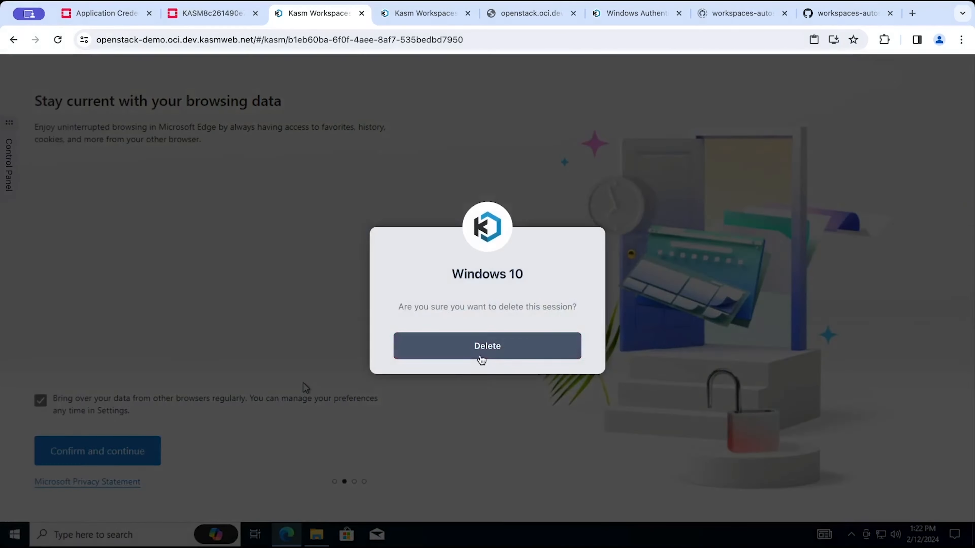
pyautogui.click(481, 353)
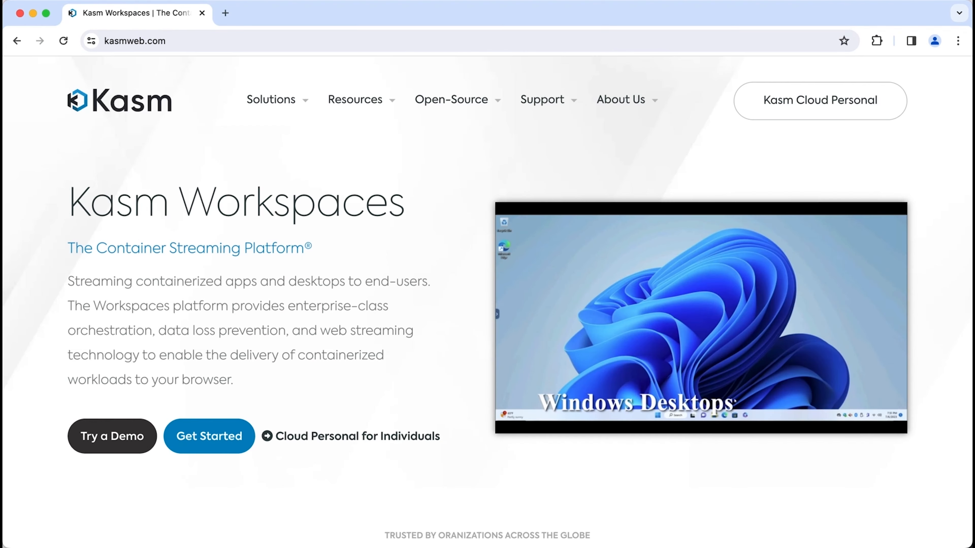